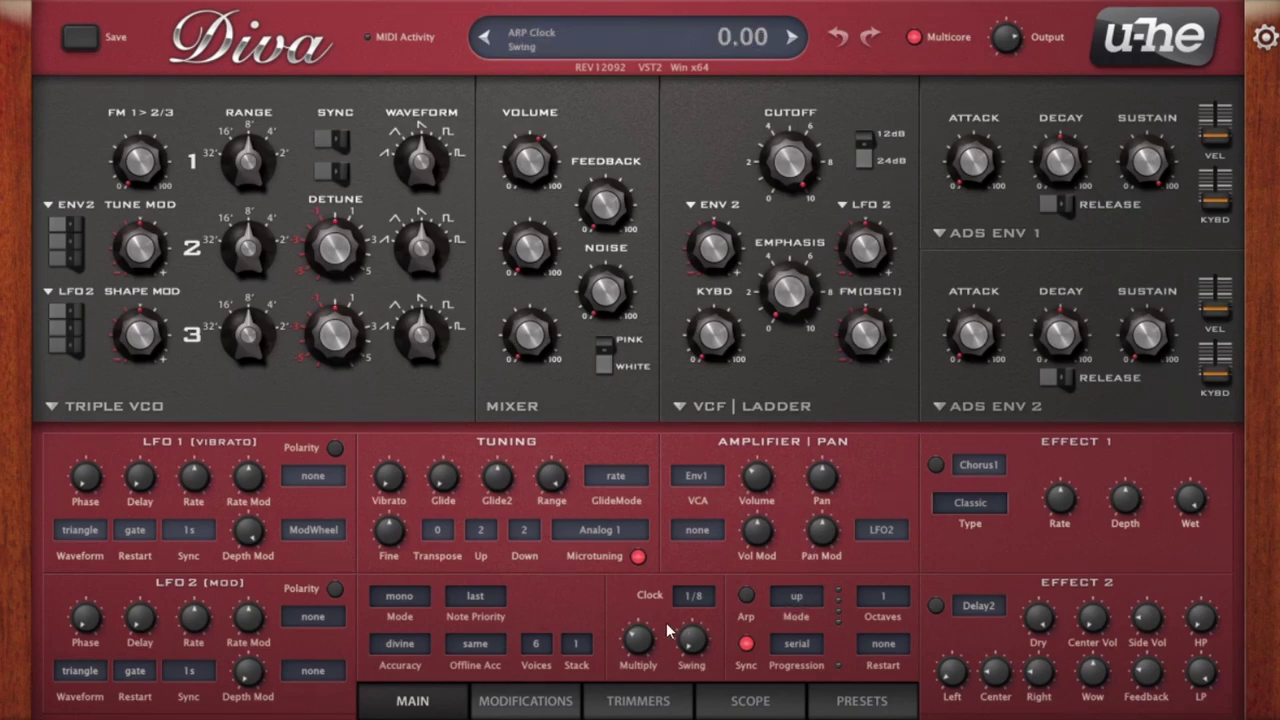
Step: Look through the Modifications, Trimmers and Scope pages and return to the Main page
left_click(518, 710)
left_click(617, 711)
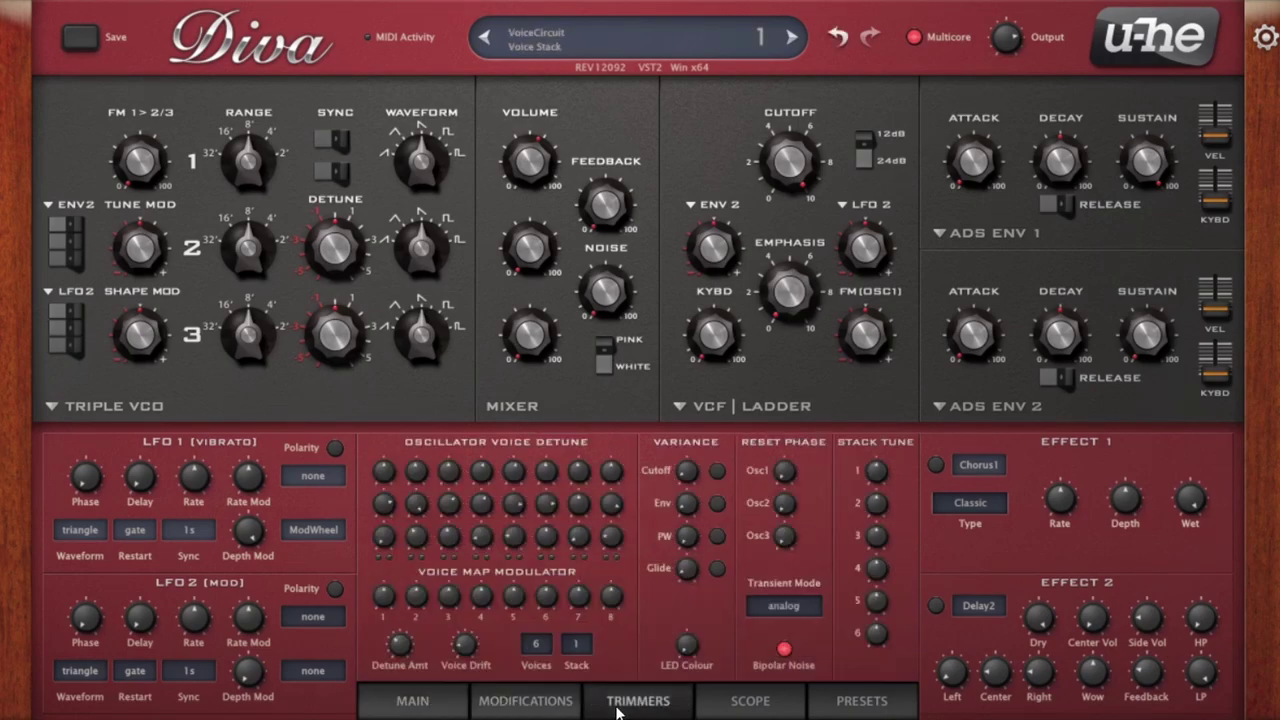
left_click(690, 711)
left_click(441, 710)
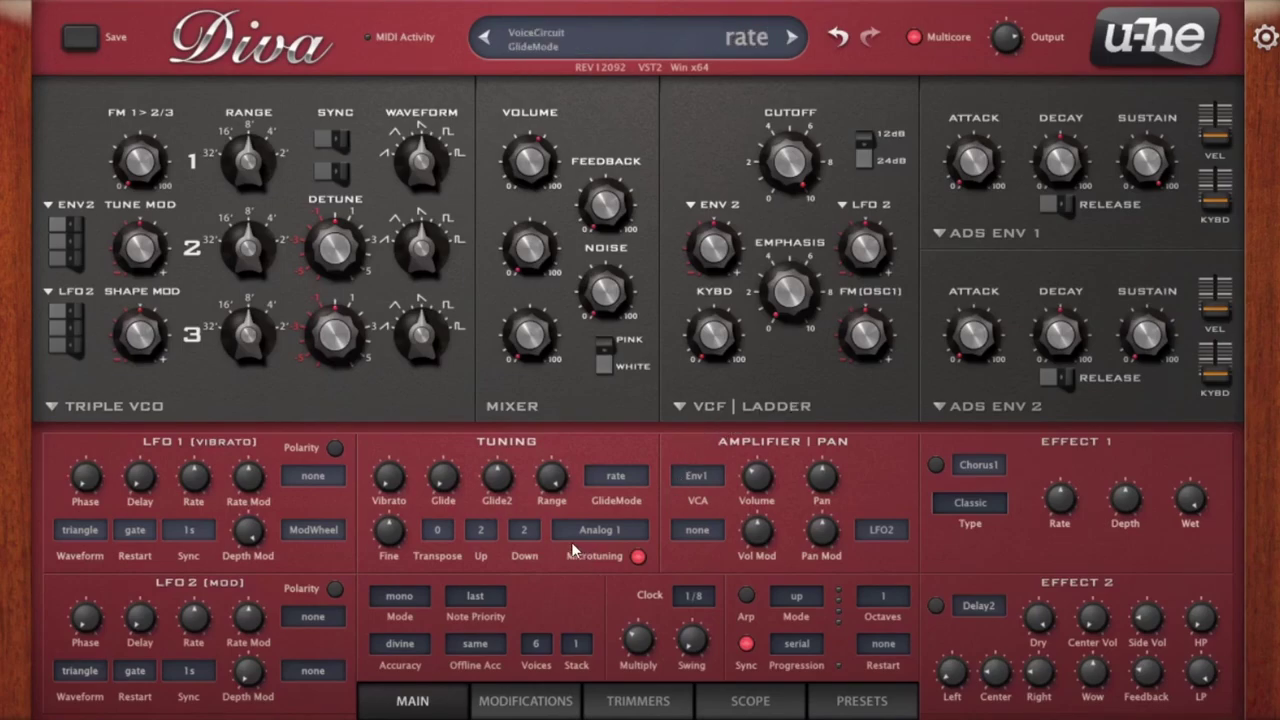
Step: Review the Accuracy and Offline Acc options, keeping Accuracy on divine
left_click(392, 648)
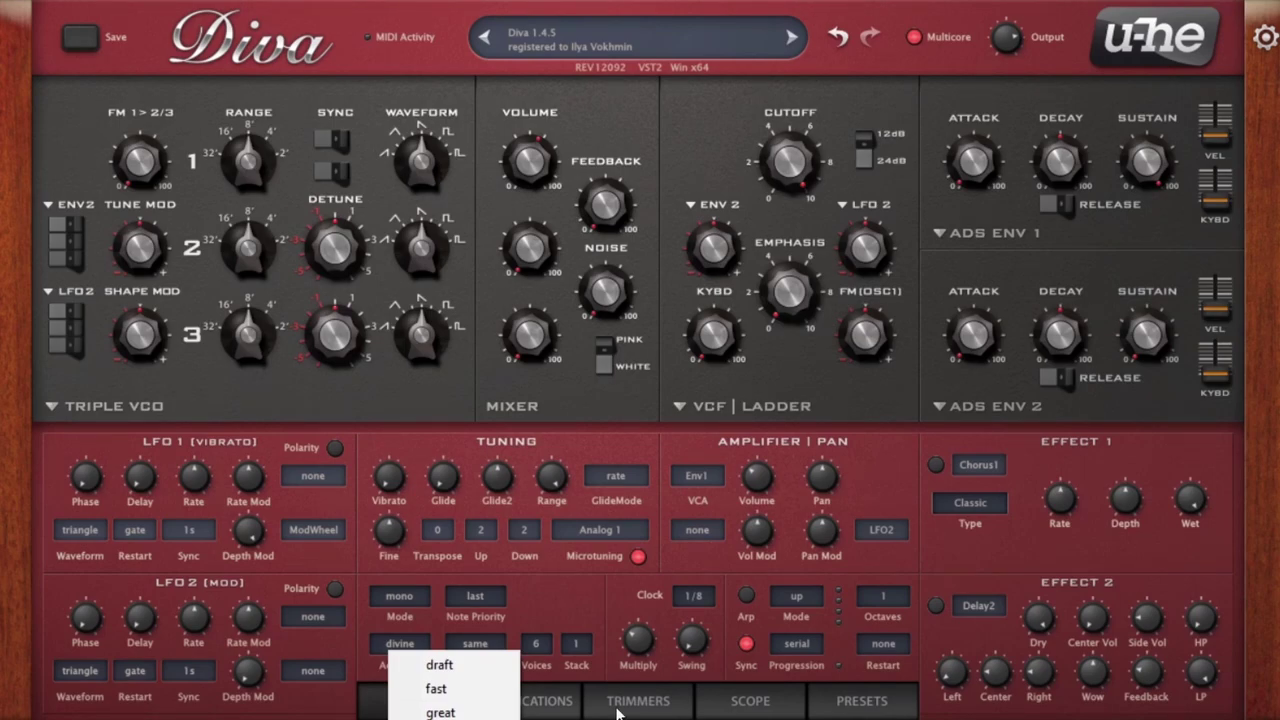
left_click(570, 597)
left_click(470, 645)
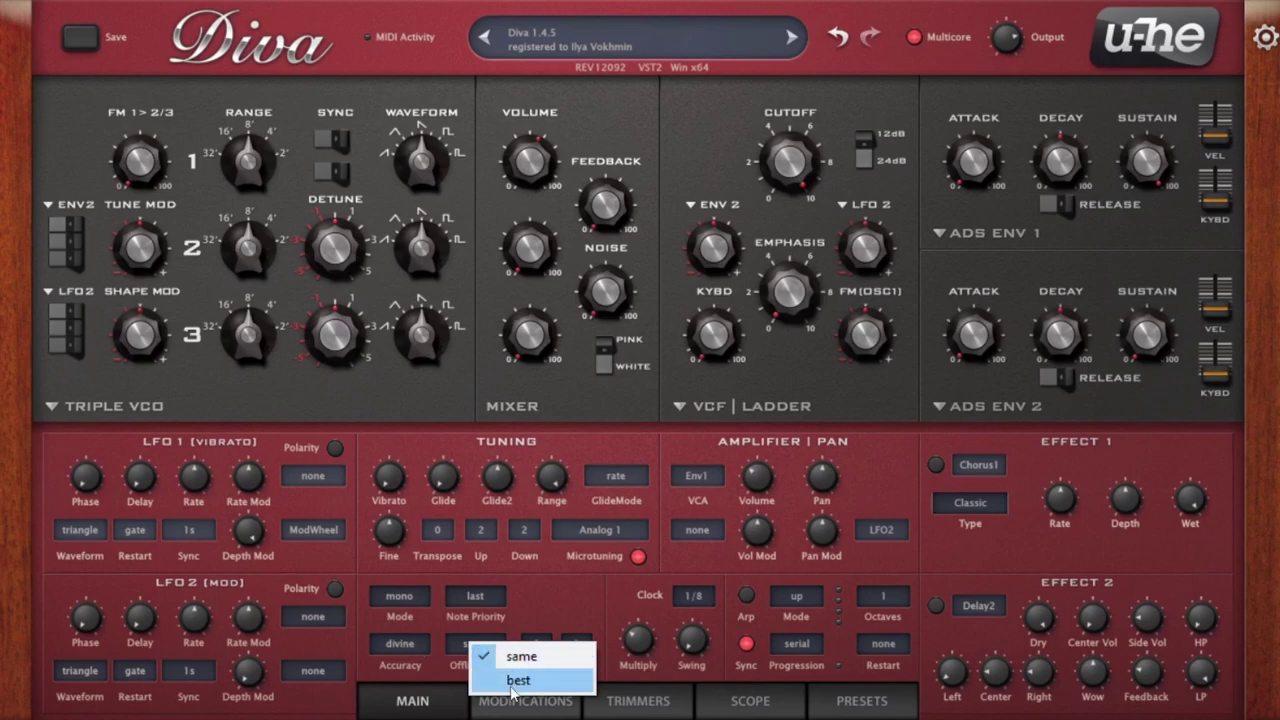
left_click(402, 646)
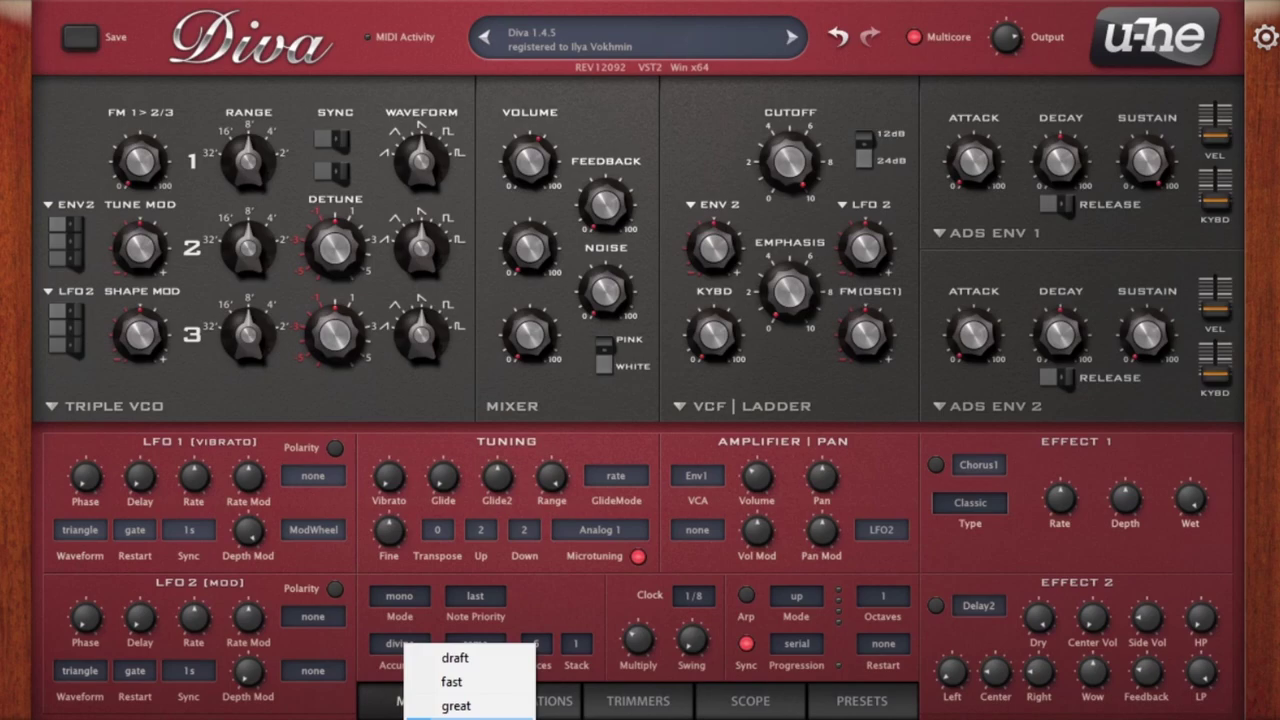
left_click(456, 717)
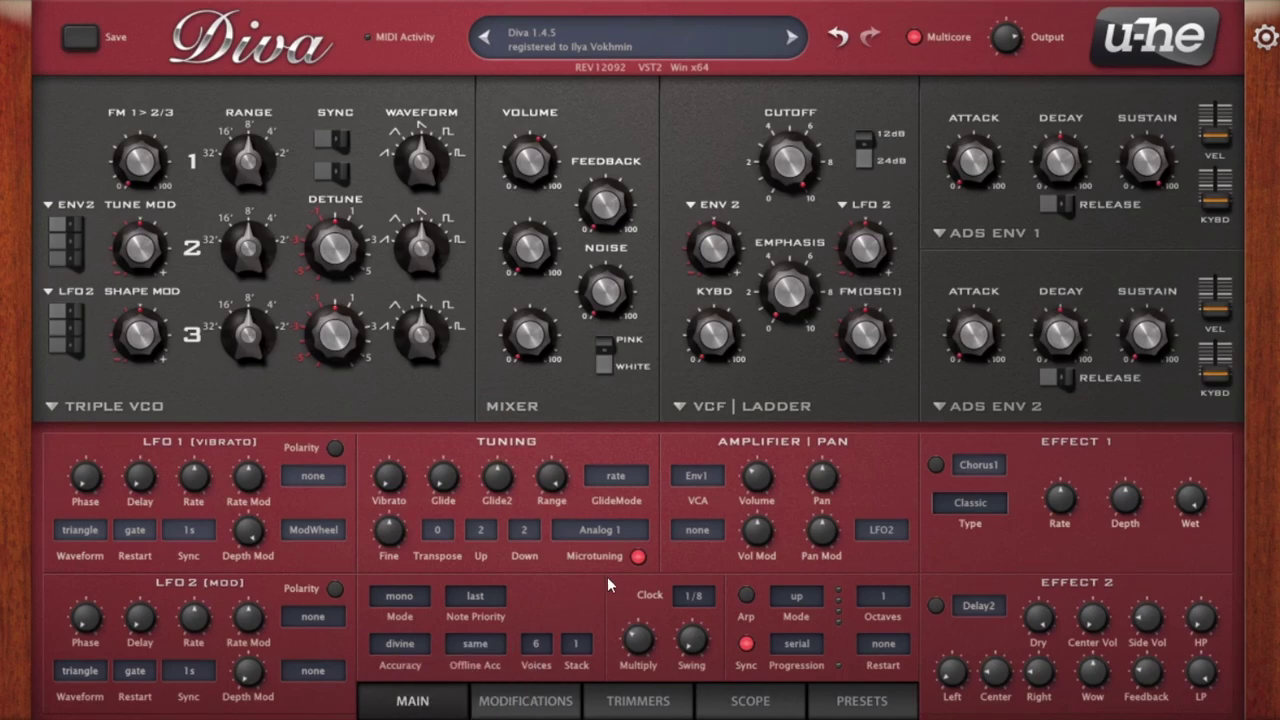
Step: Try the legato voice mode and return the mode to mono
left_click(400, 598)
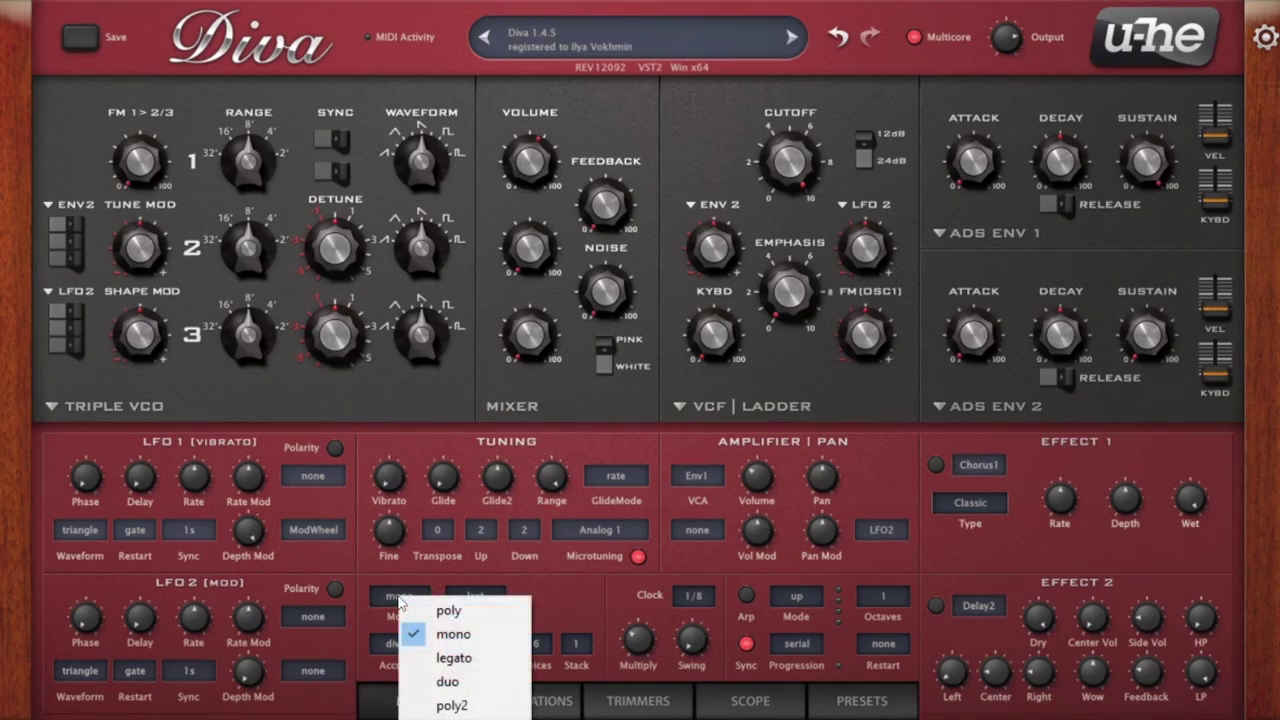
left_click(445, 657)
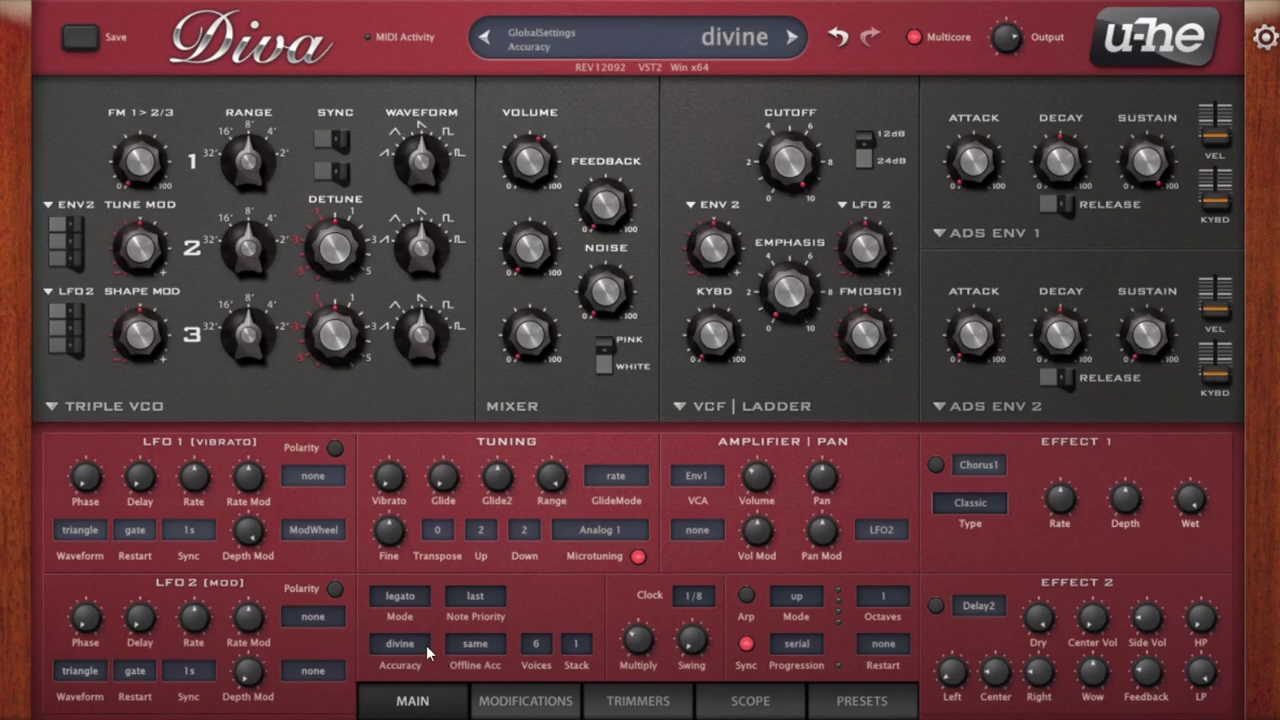
left_click(401, 610)
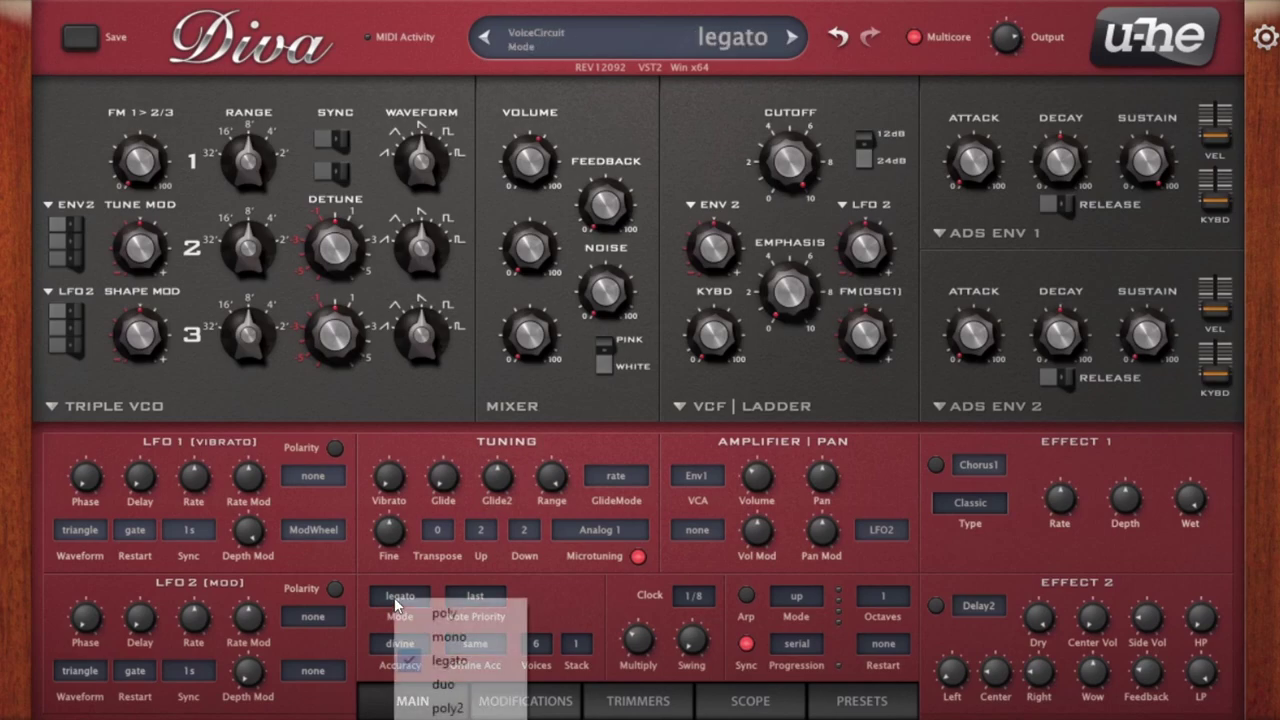
left_click(433, 639)
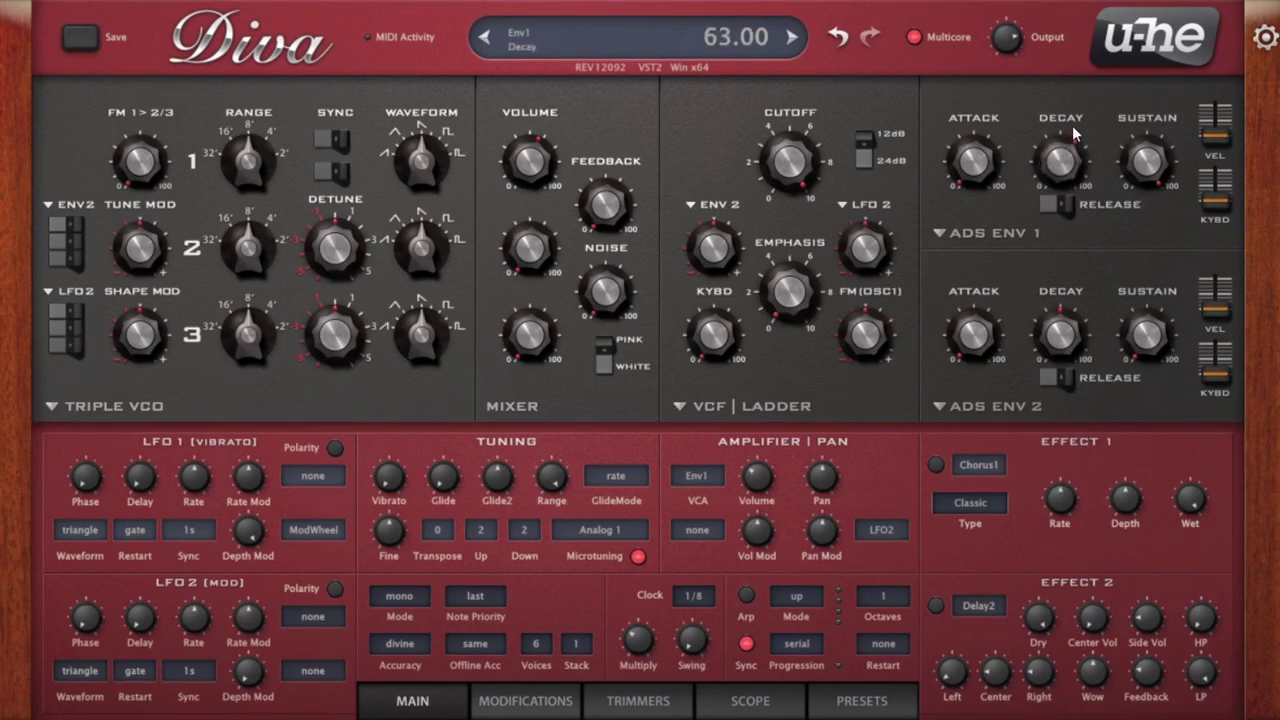
Step: Change the models of envelope 1 and envelope 2 to analogue
left_click(985, 233)
left_click(1000, 268)
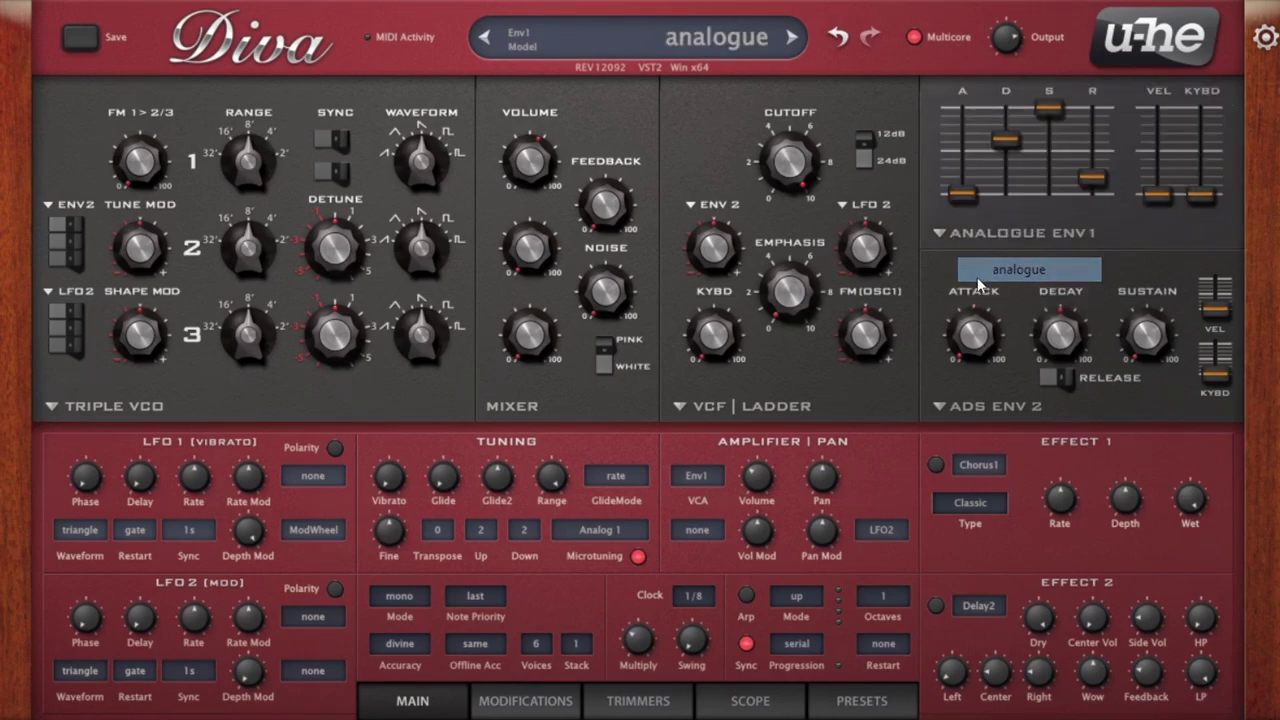
left_click(945, 405)
left_click(1010, 452)
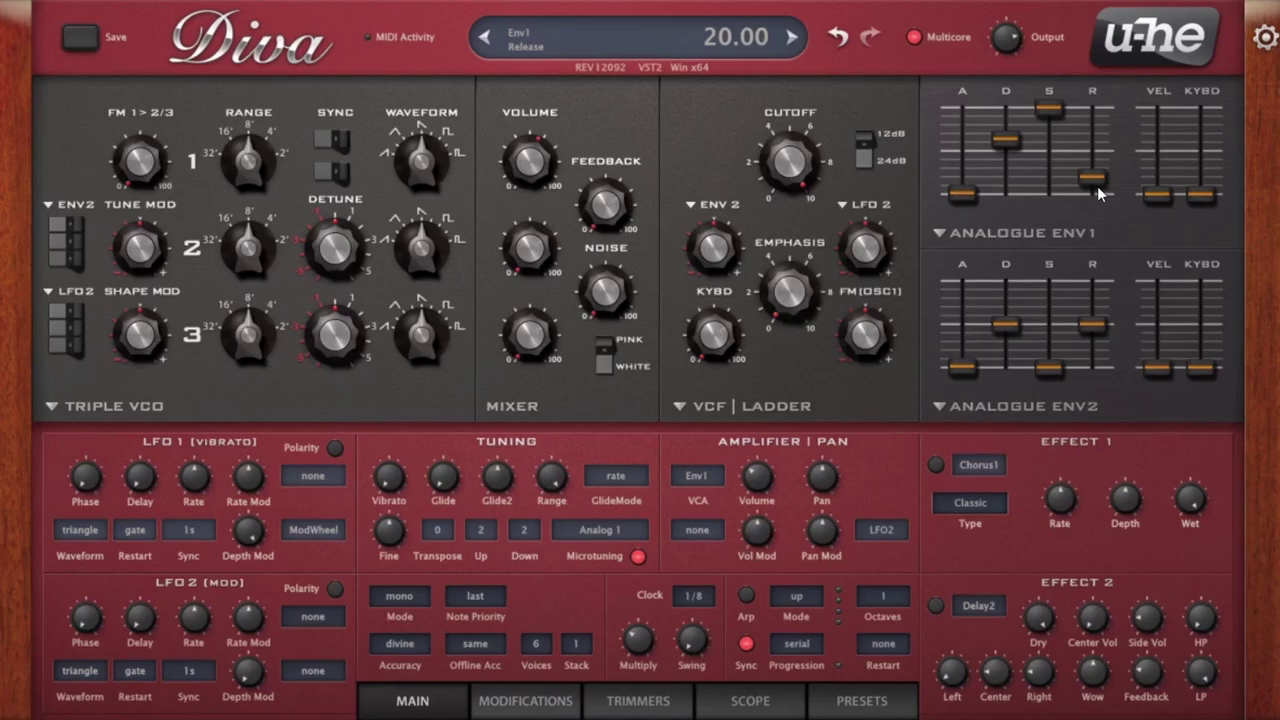
Step: Lower envelope 1's sustain to about a quarter and set its decay to 42
left_click_drag(1055, 125, 1045, 211)
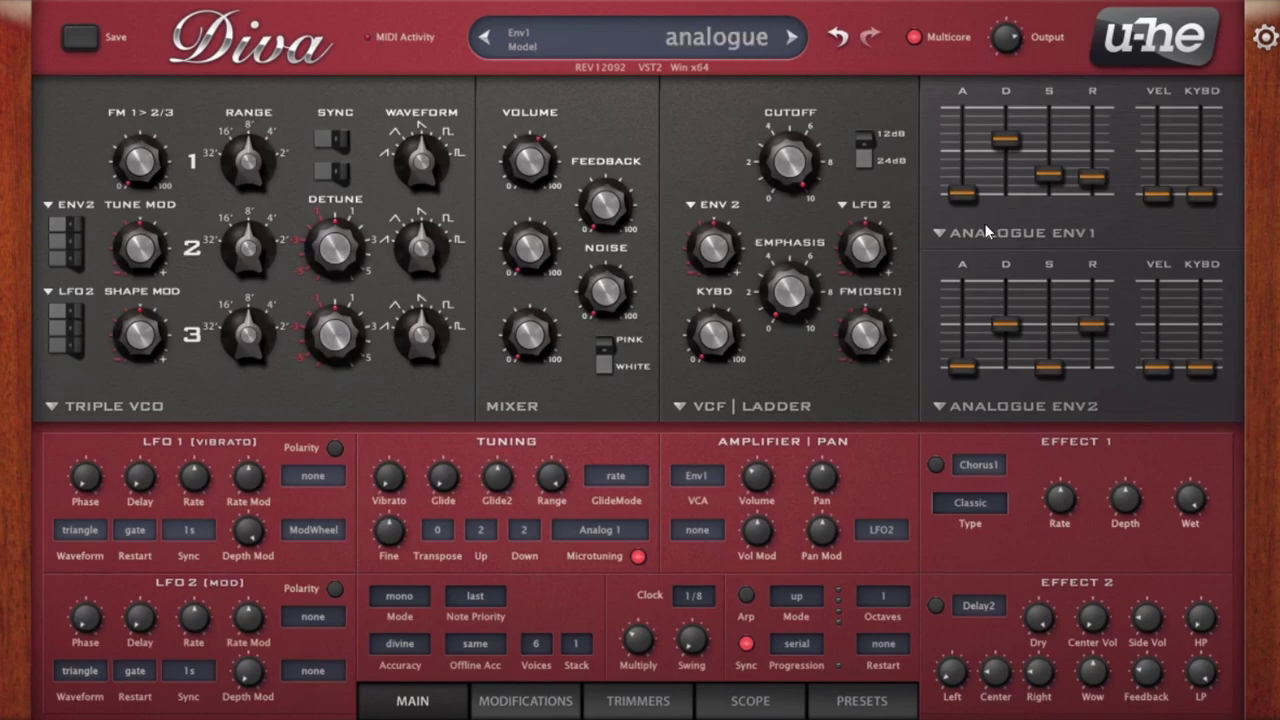
left_click_drag(1005, 136, 1010, 151)
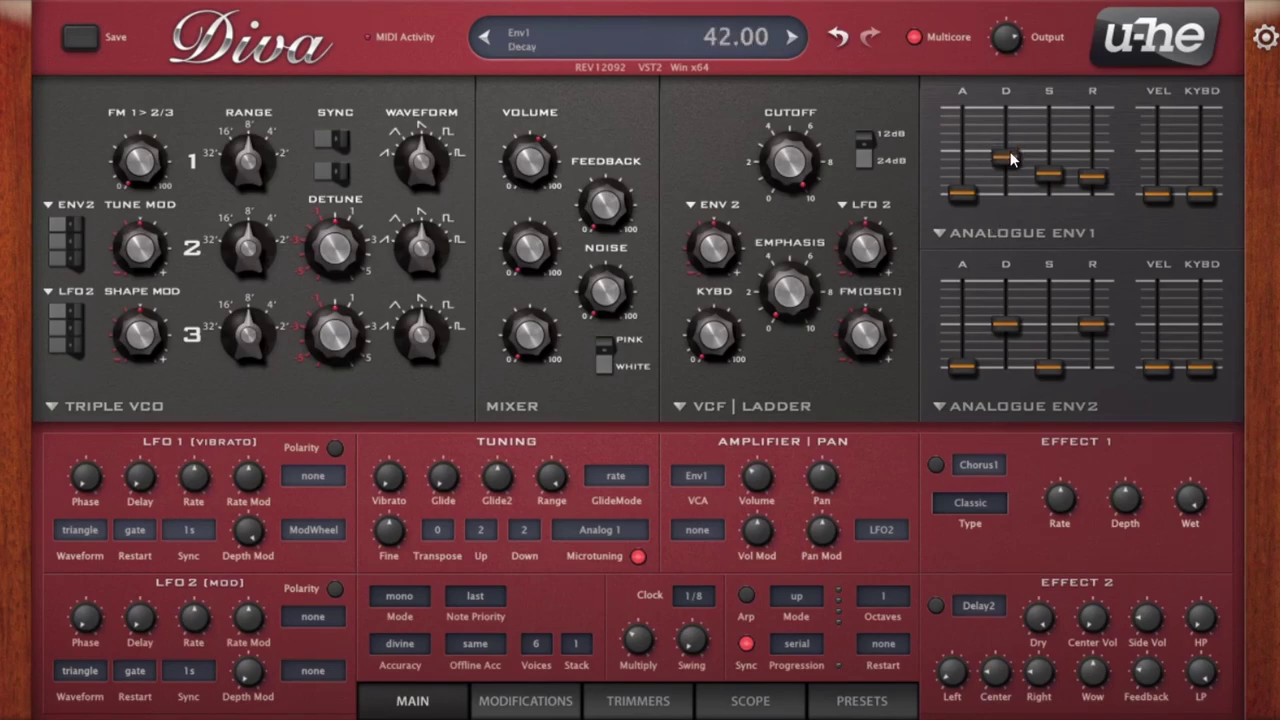
Step: Set the voice mode to legato and lower envelope 1's sustain to its minimum
left_click(410, 596)
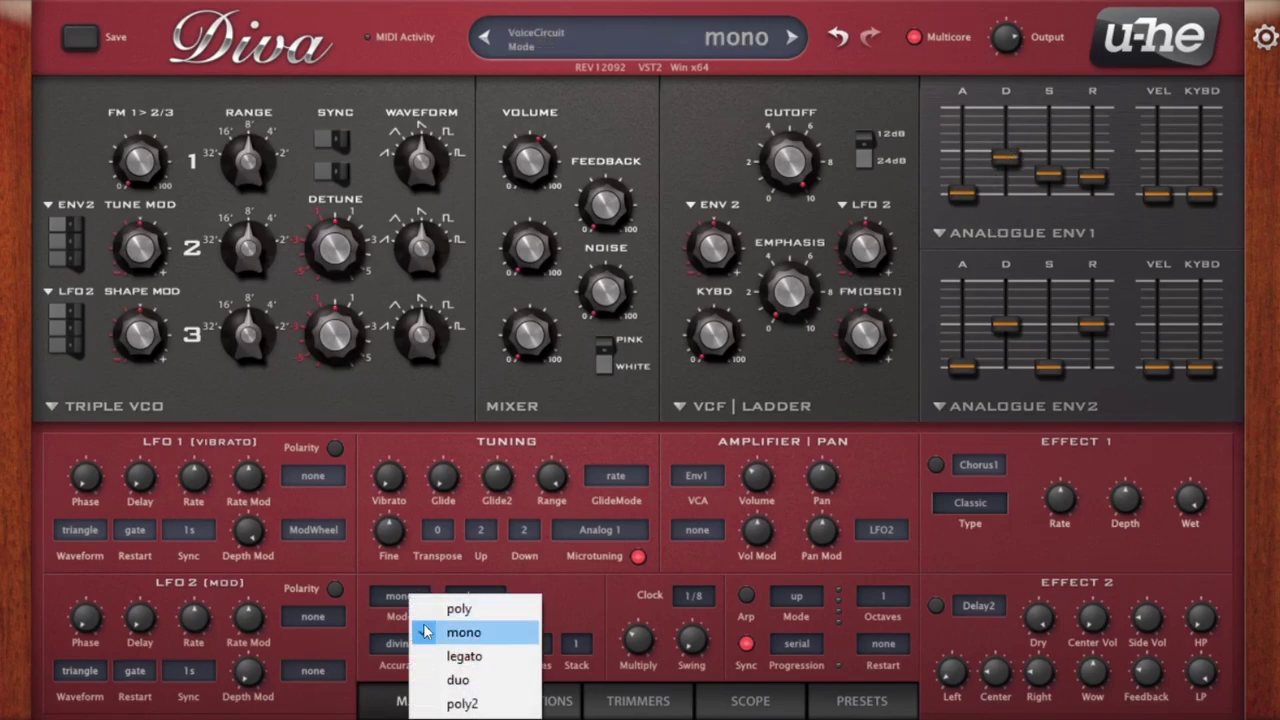
left_click(444, 651)
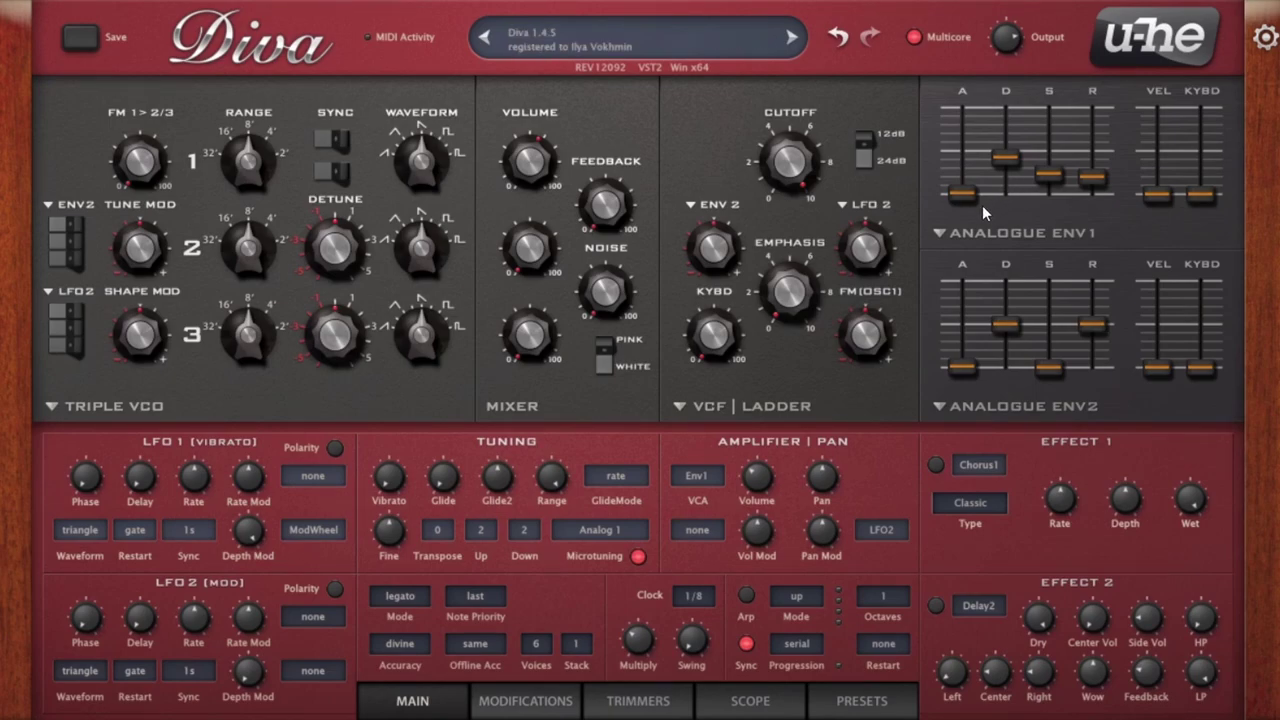
mouse_move(976, 209)
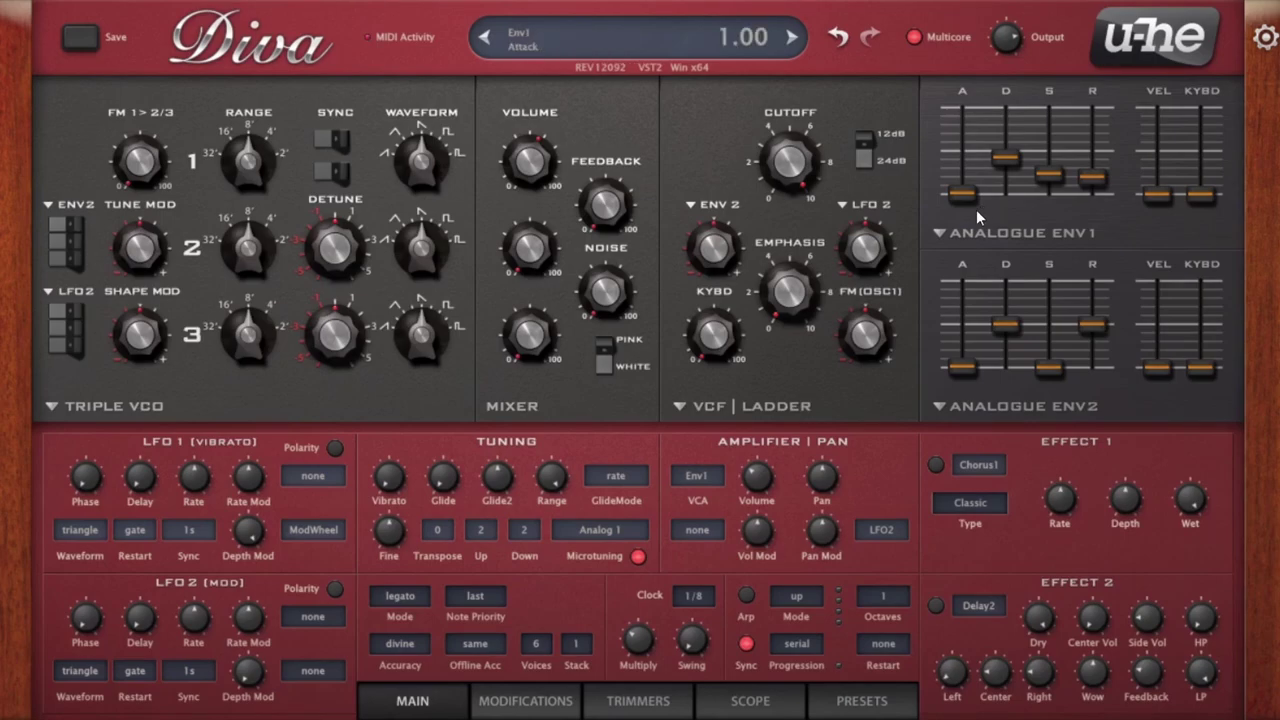
left_click_drag(1049, 175, 1051, 279)
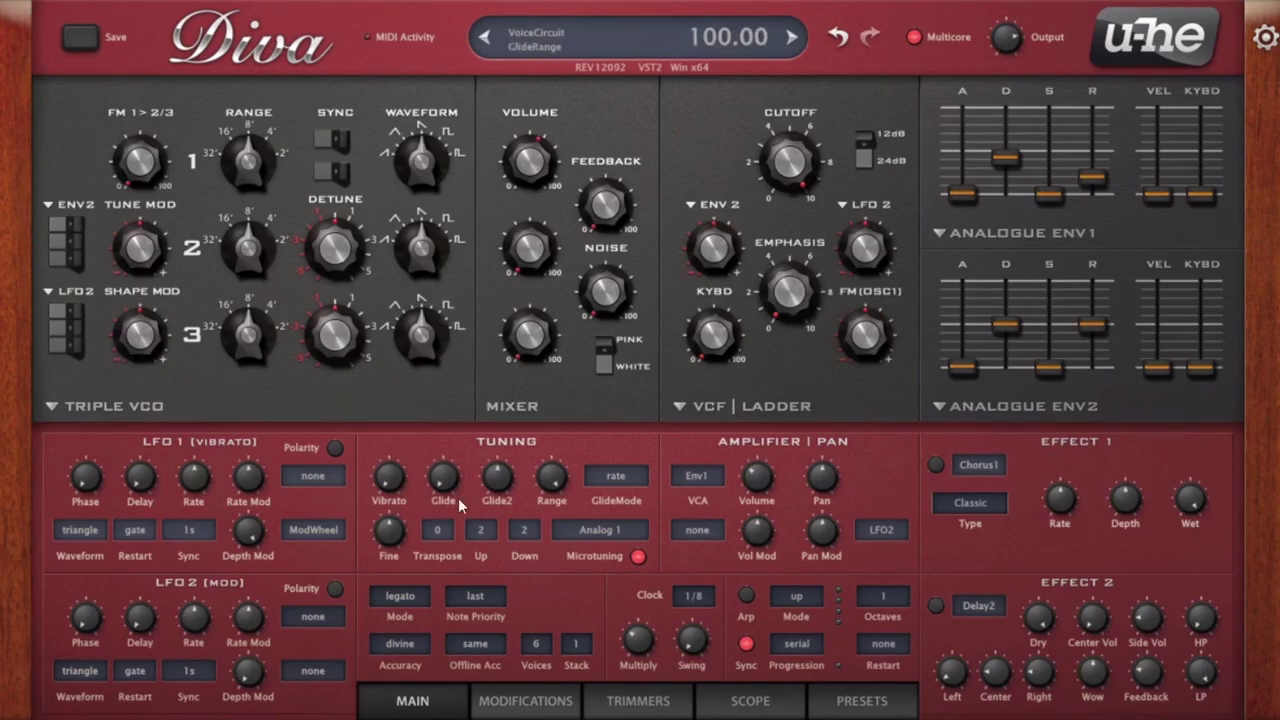
Step: Switch the voice mode to poly
left_click(400, 596)
left_click(421, 606)
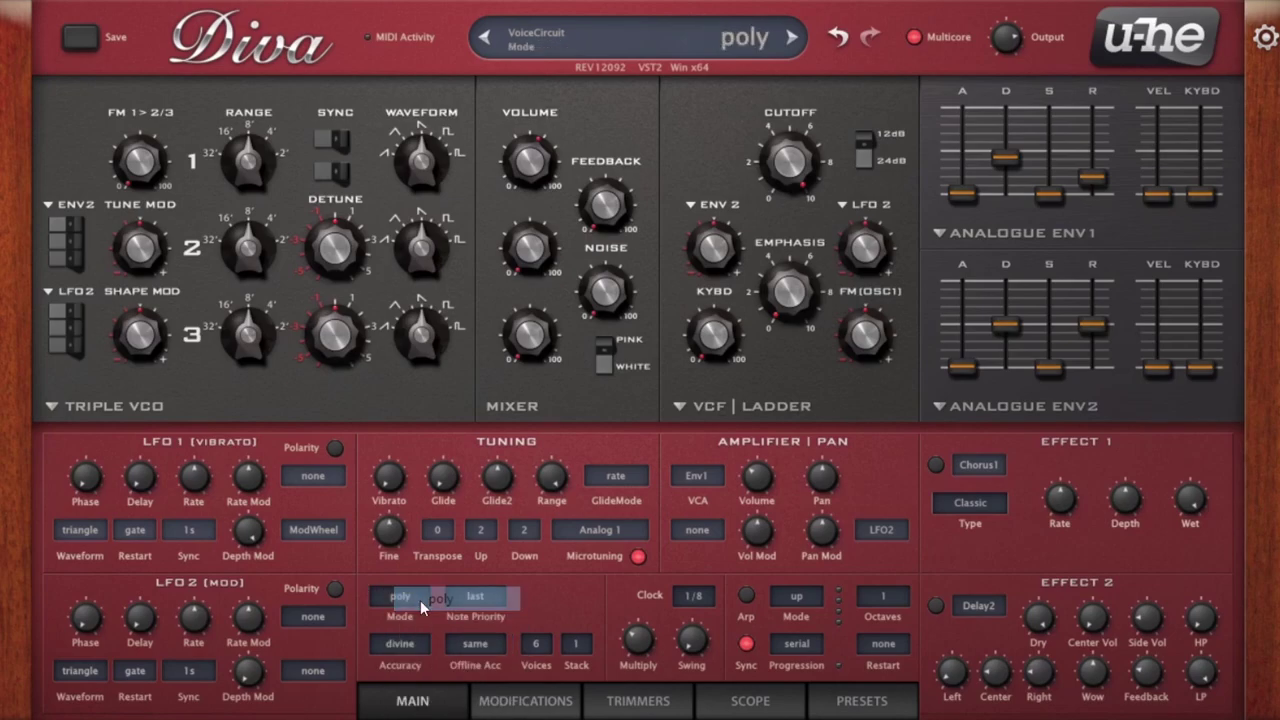
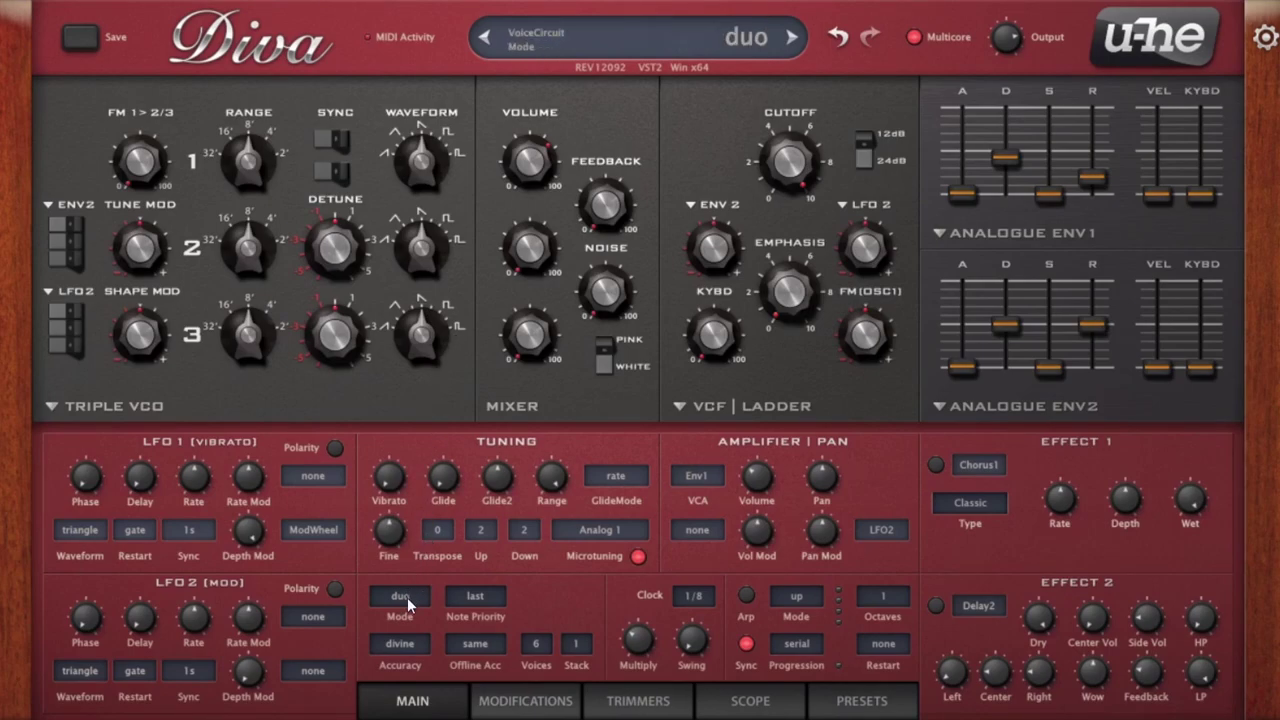
Step: Set oscillator 2's mixer volume to 64 and slightly raise envelope 1's decay
left_click_drag(536, 268, 547, 138)
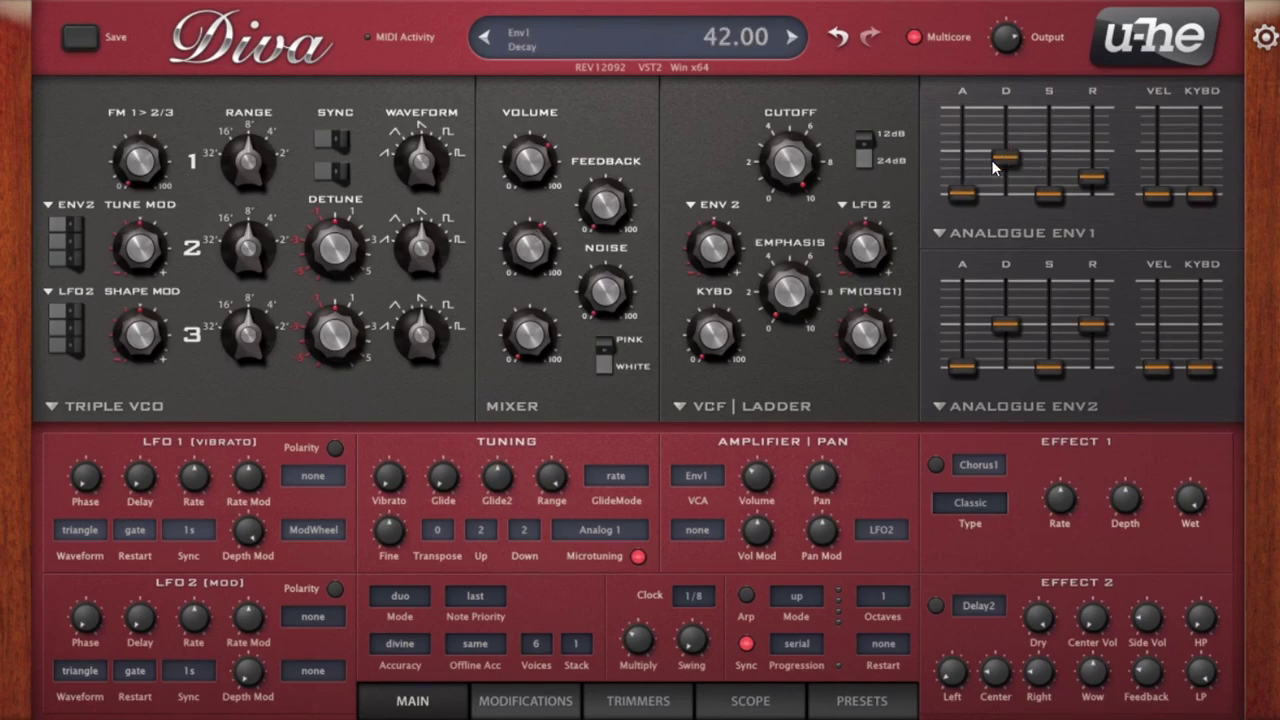
left_click_drag(505, 248, 537, 222)
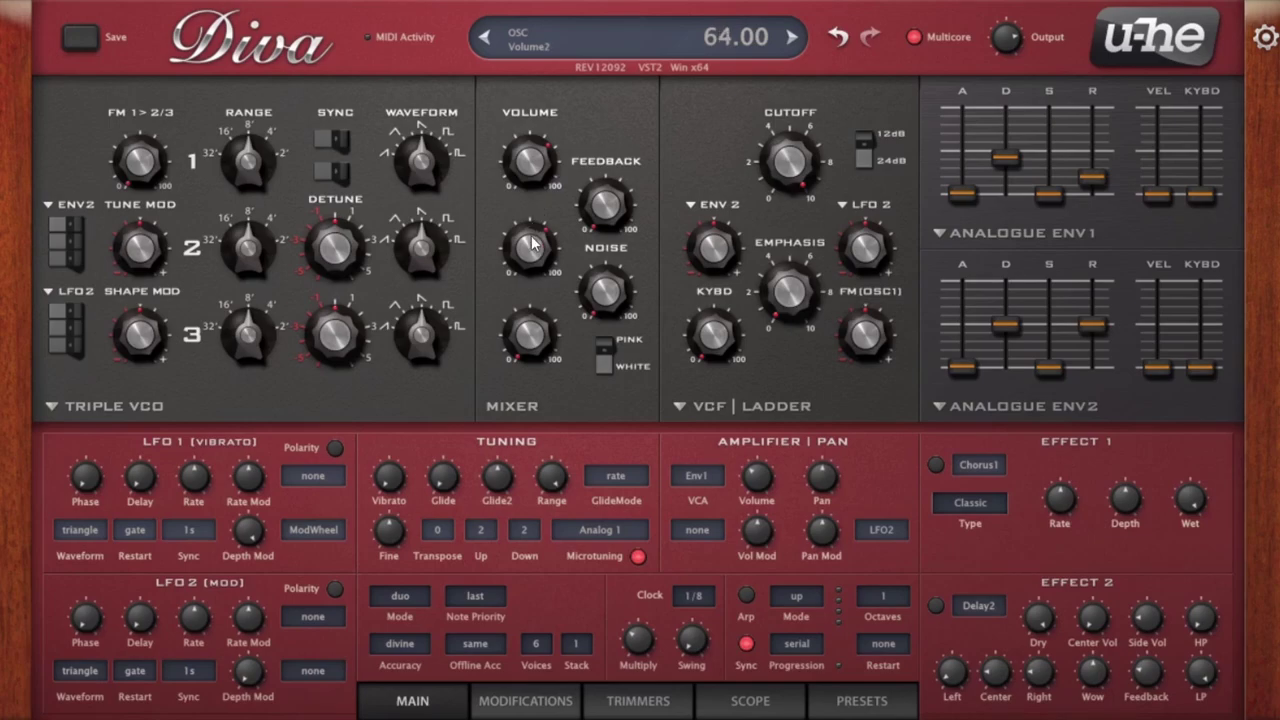
left_click_drag(1008, 180, 1009, 151)
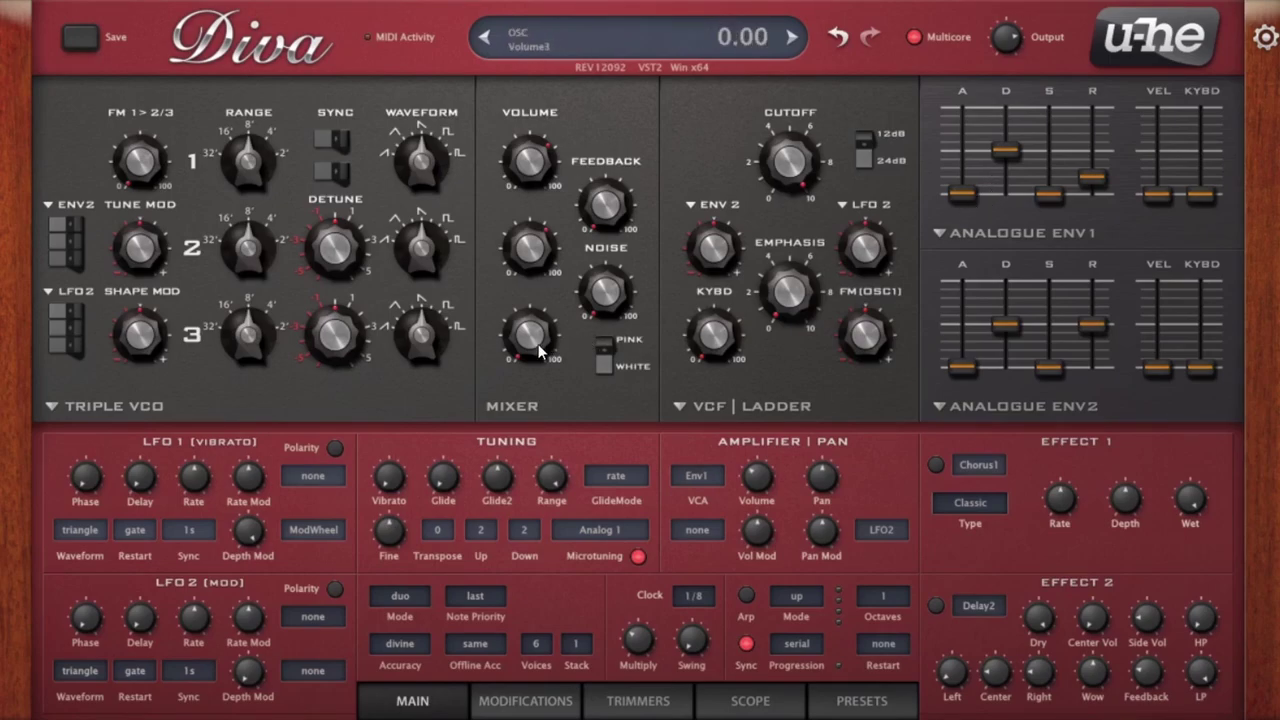
Step: Detune oscillator 3 upward to about 3 and turn its mixer volume fully down
left_click_drag(336, 360, 336, 315)
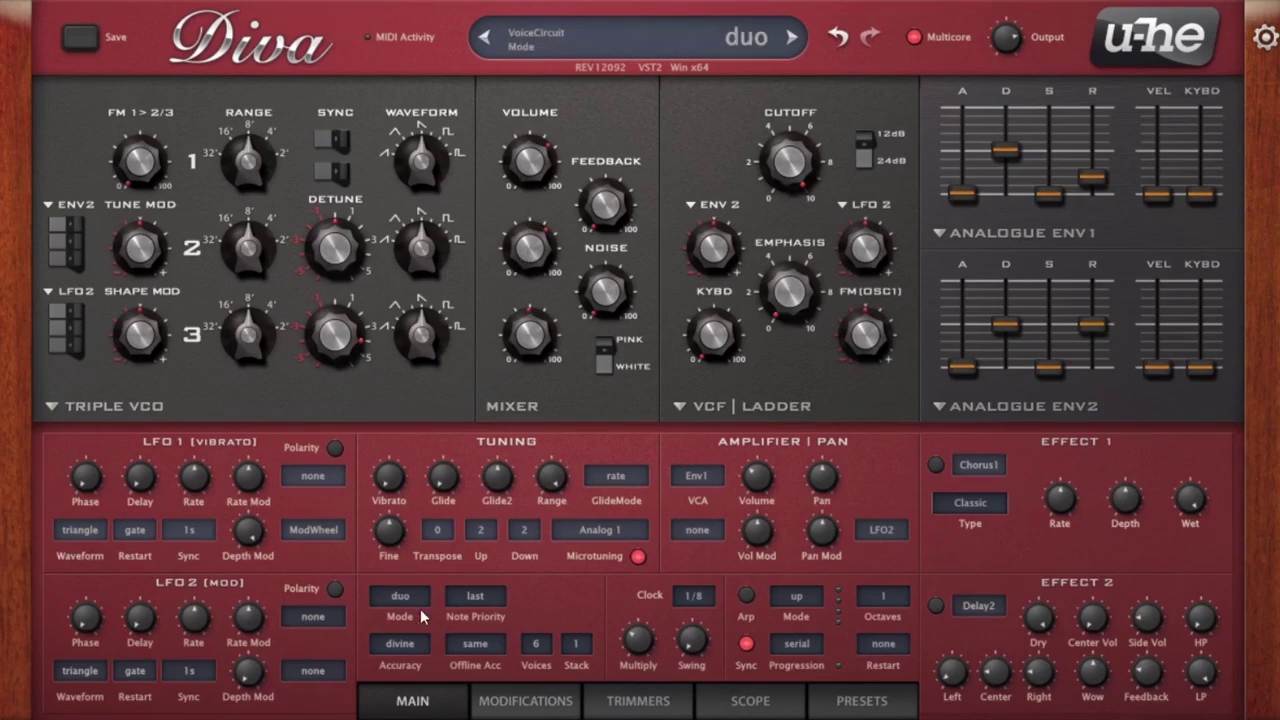
left_click_drag(545, 342, 532, 480)
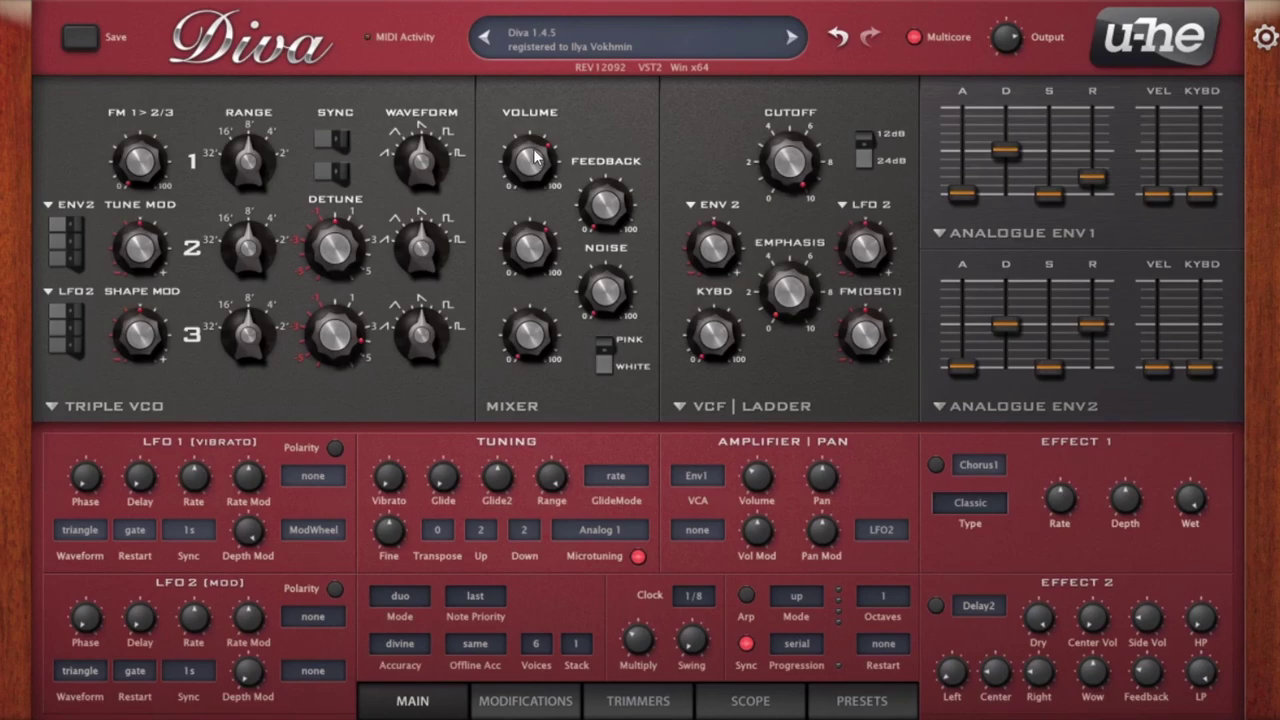
Step: Try the poly2 voice mode and change the mode to poly
mouse_move(634, 278)
mouse_move(485, 545)
mouse_move(428, 597)
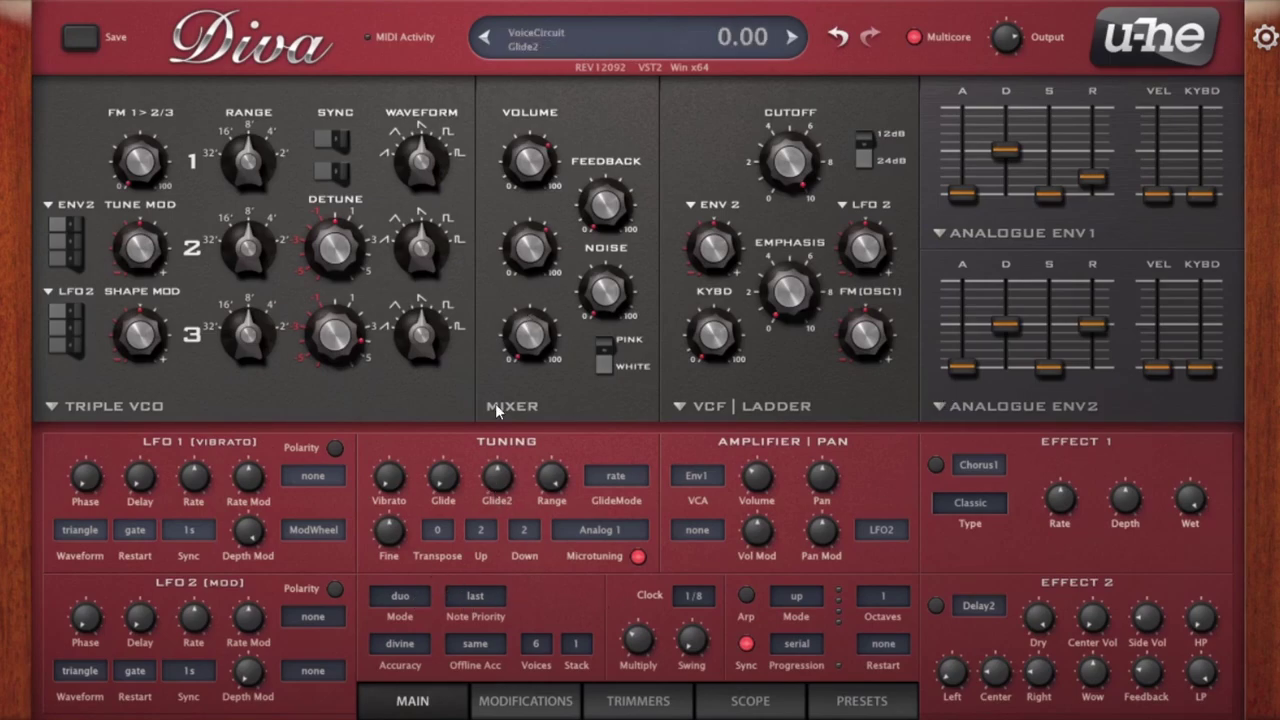
left_click(410, 600)
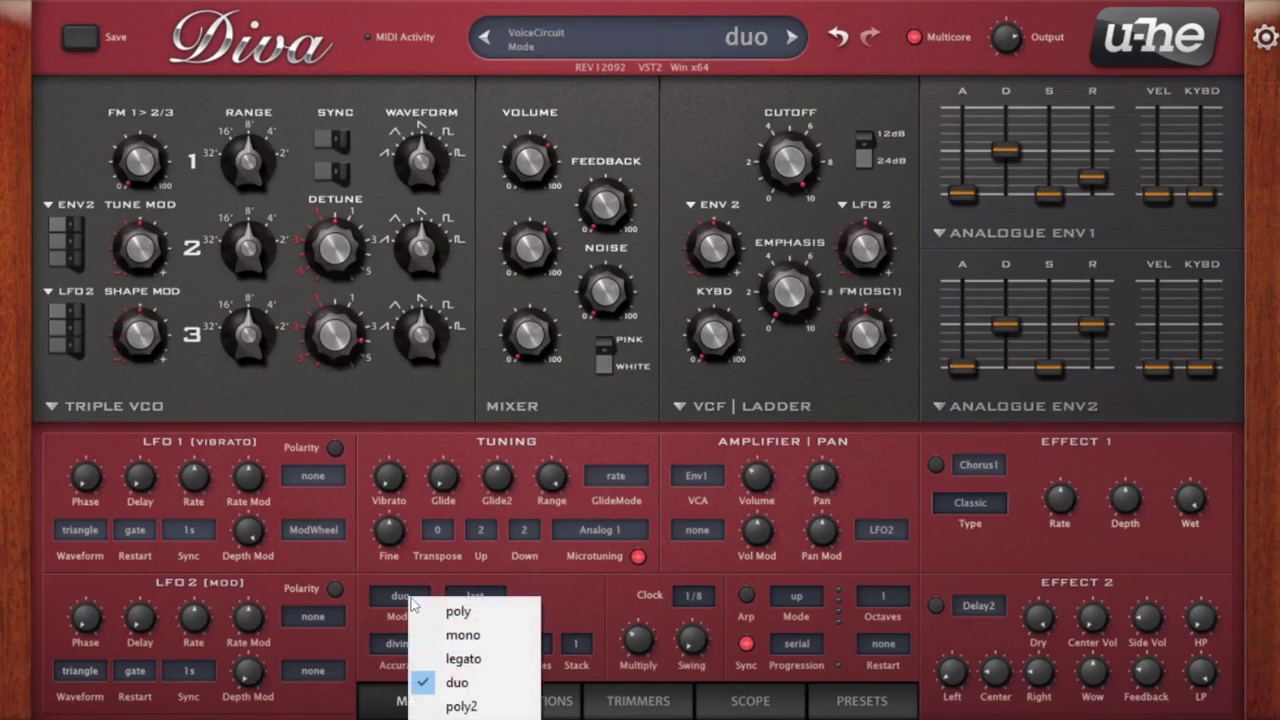
left_click(461, 706)
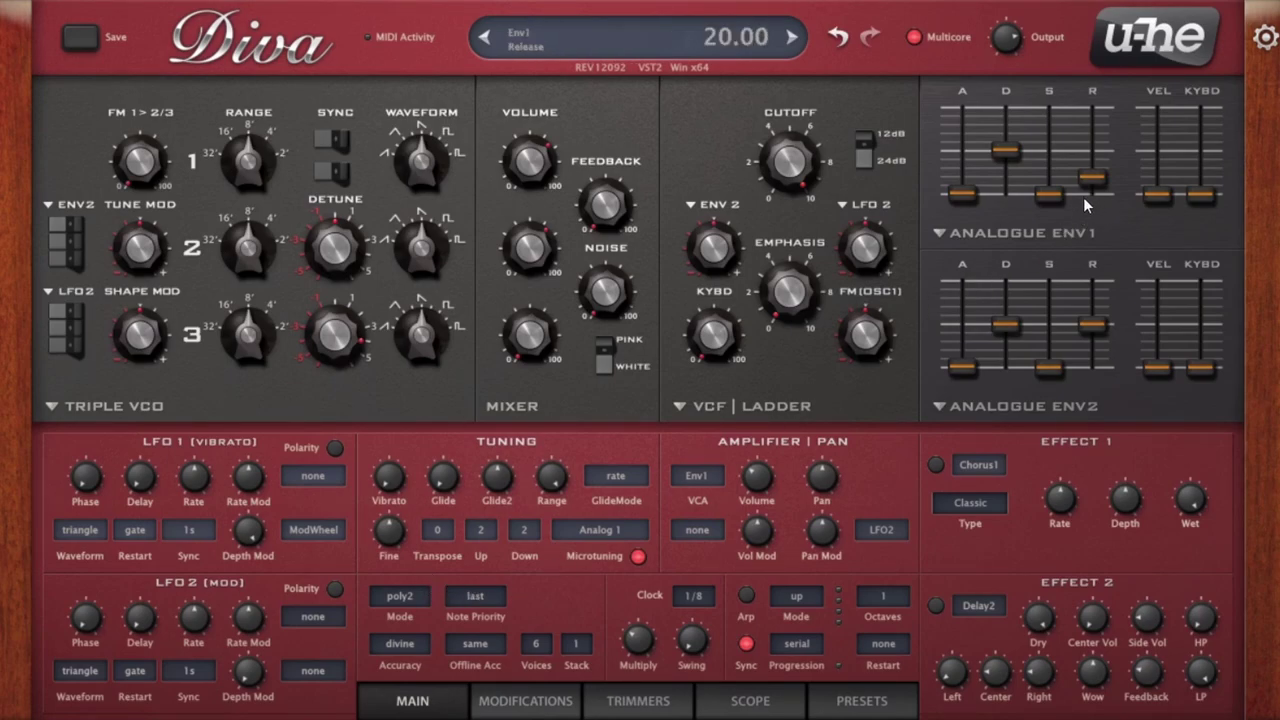
left_click(400, 596)
left_click(425, 526)
Step: Raise envelope 1's release in two stages and set the filter cutoff's Env 2 modulation depth to 54
left_click_drag(1102, 178, 1108, 157)
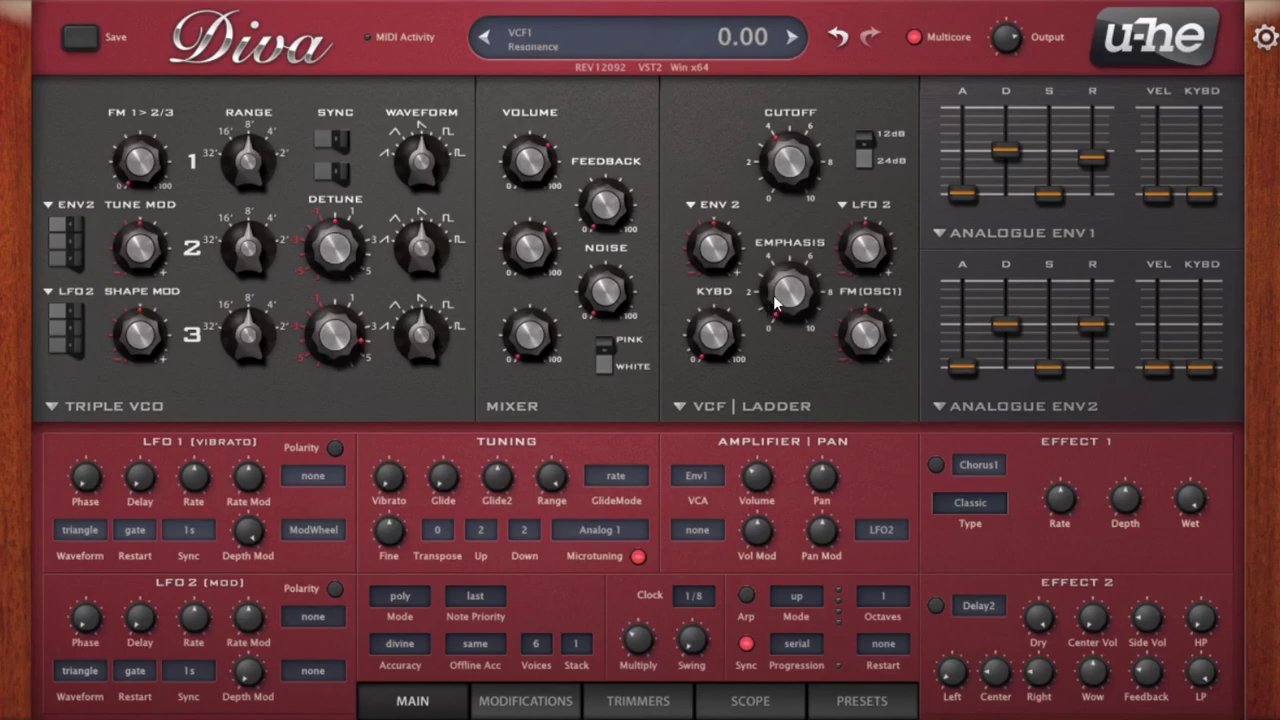
left_click_drag(738, 278, 738, 245)
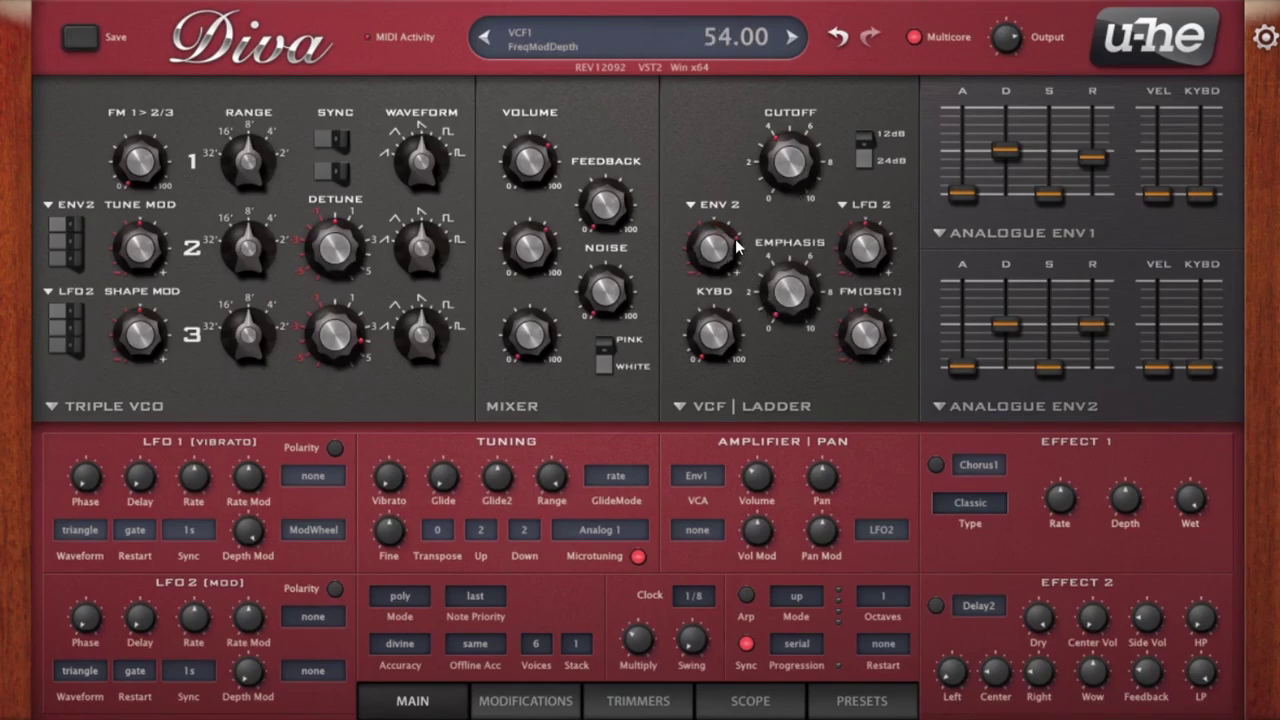
left_click_drag(1113, 152, 1113, 137)
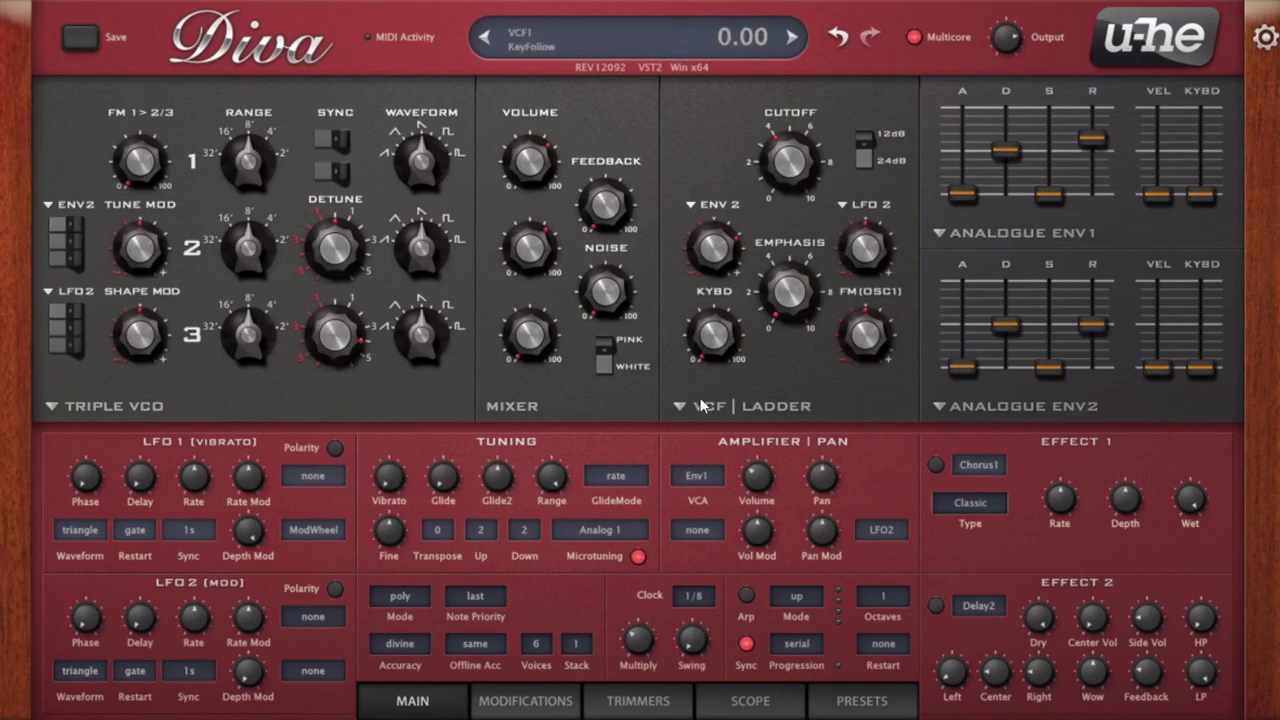
Step: Try the poly2 voice mode again and set the mode to mono
left_click(402, 596)
left_click(465, 701)
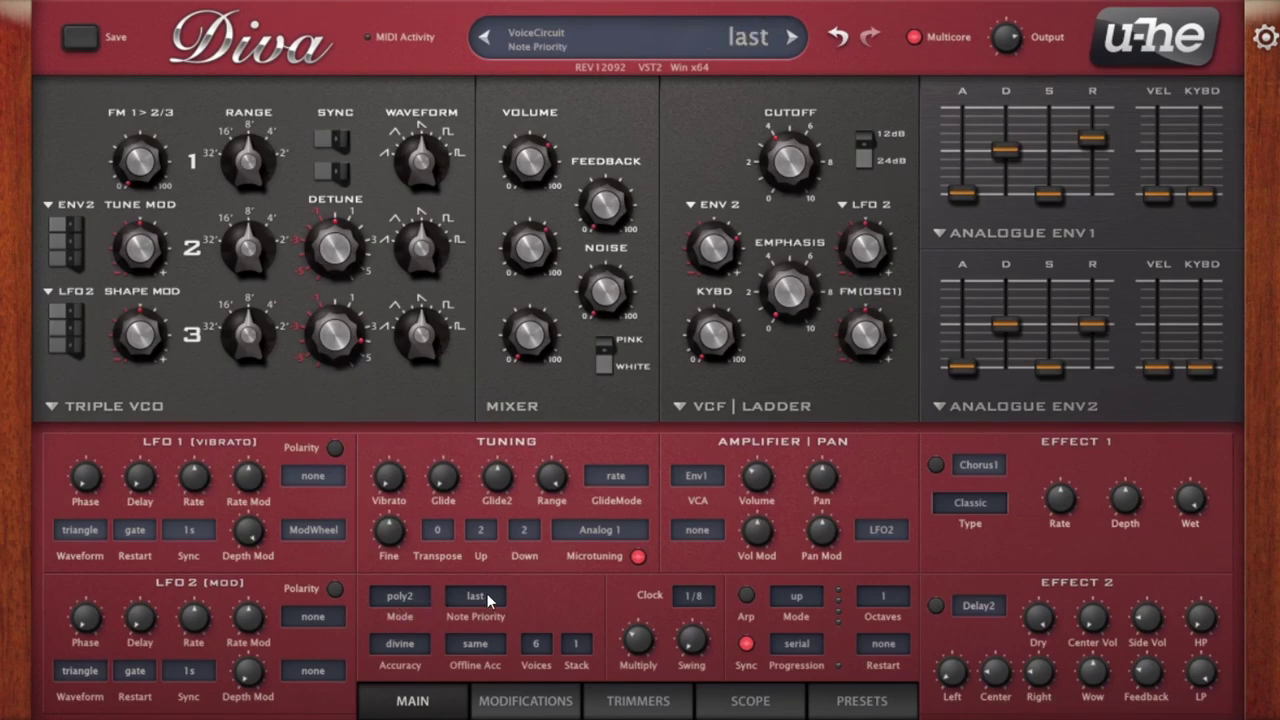
left_click(412, 597)
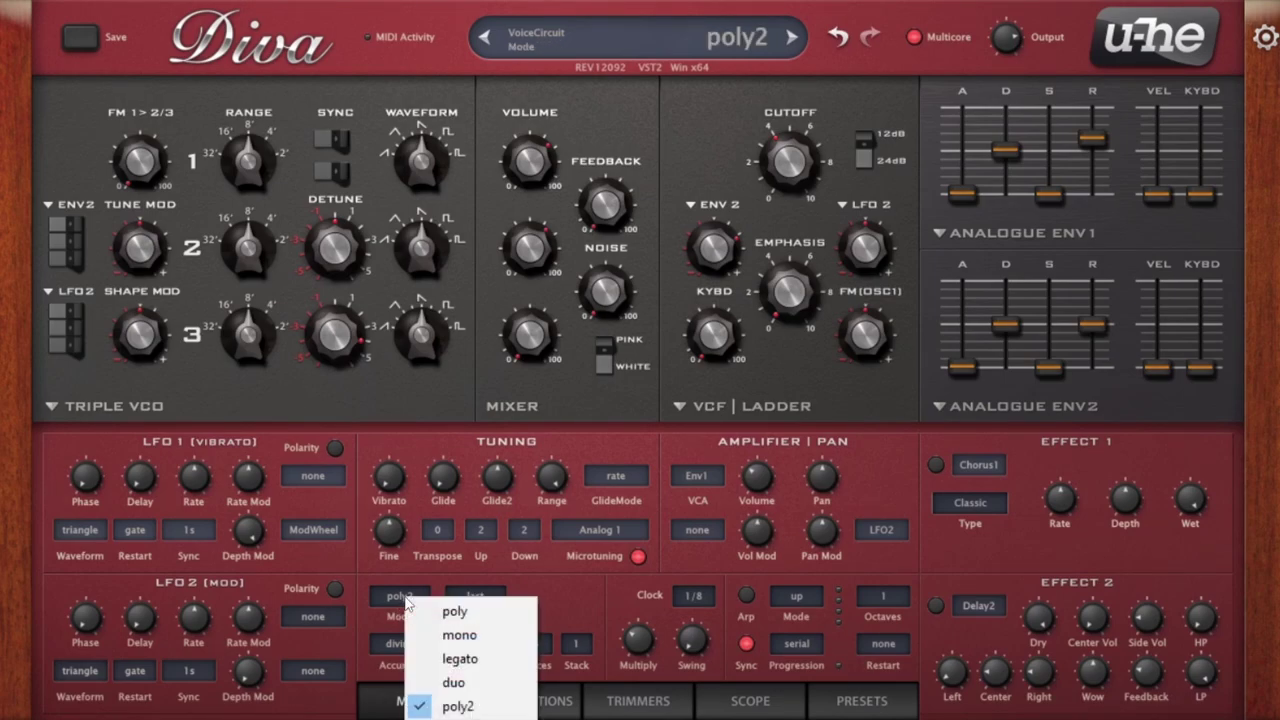
left_click(441, 634)
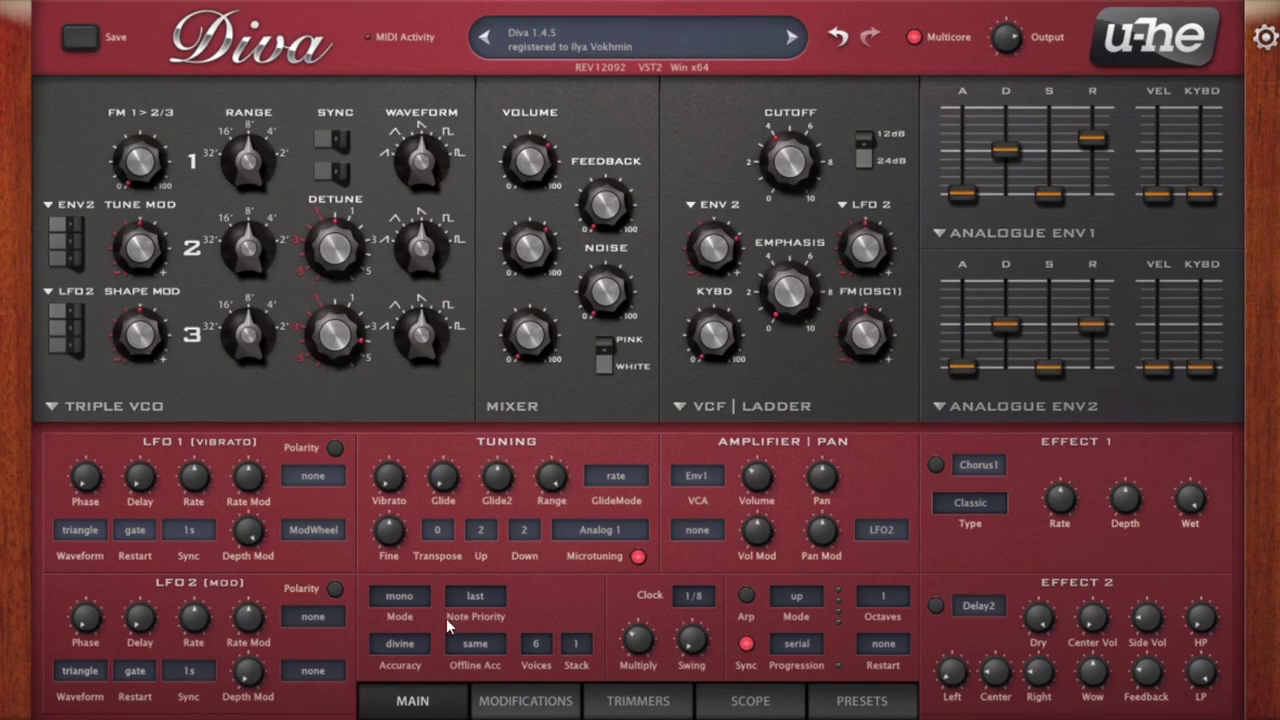
Step: Try the lowest and highest note priorities and return the note priority to last
left_click(478, 598)
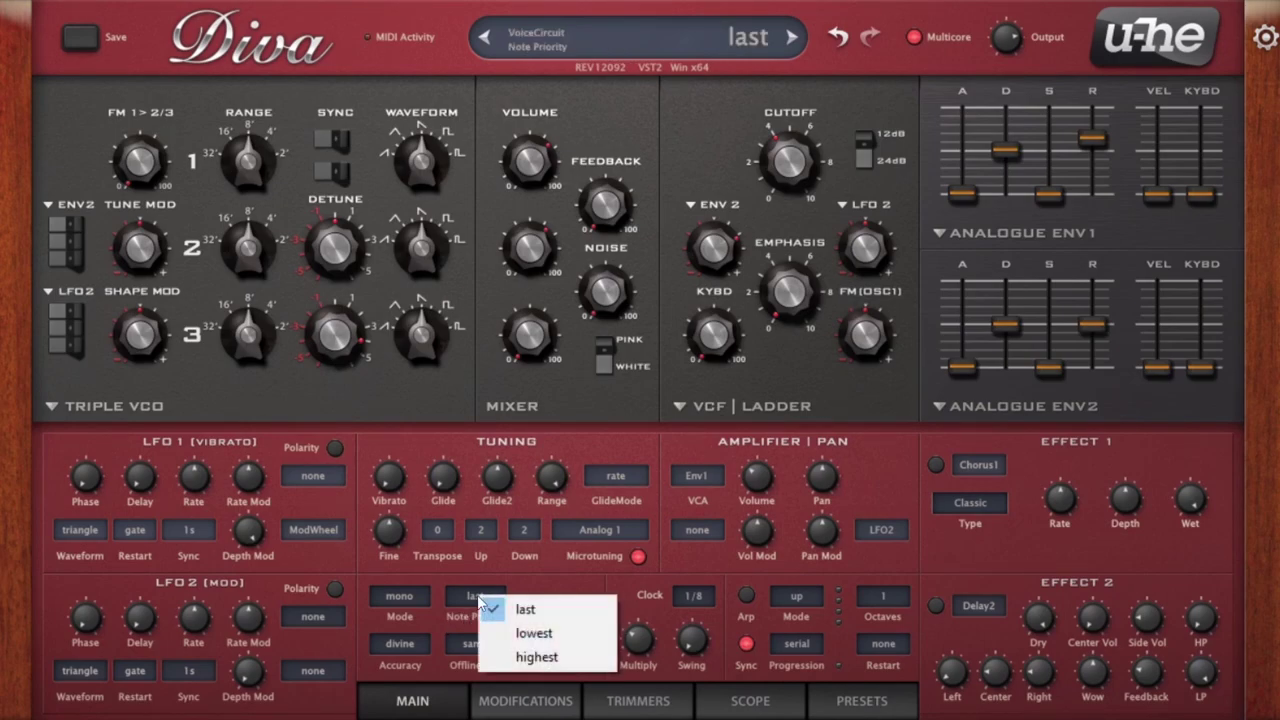
left_click(501, 631)
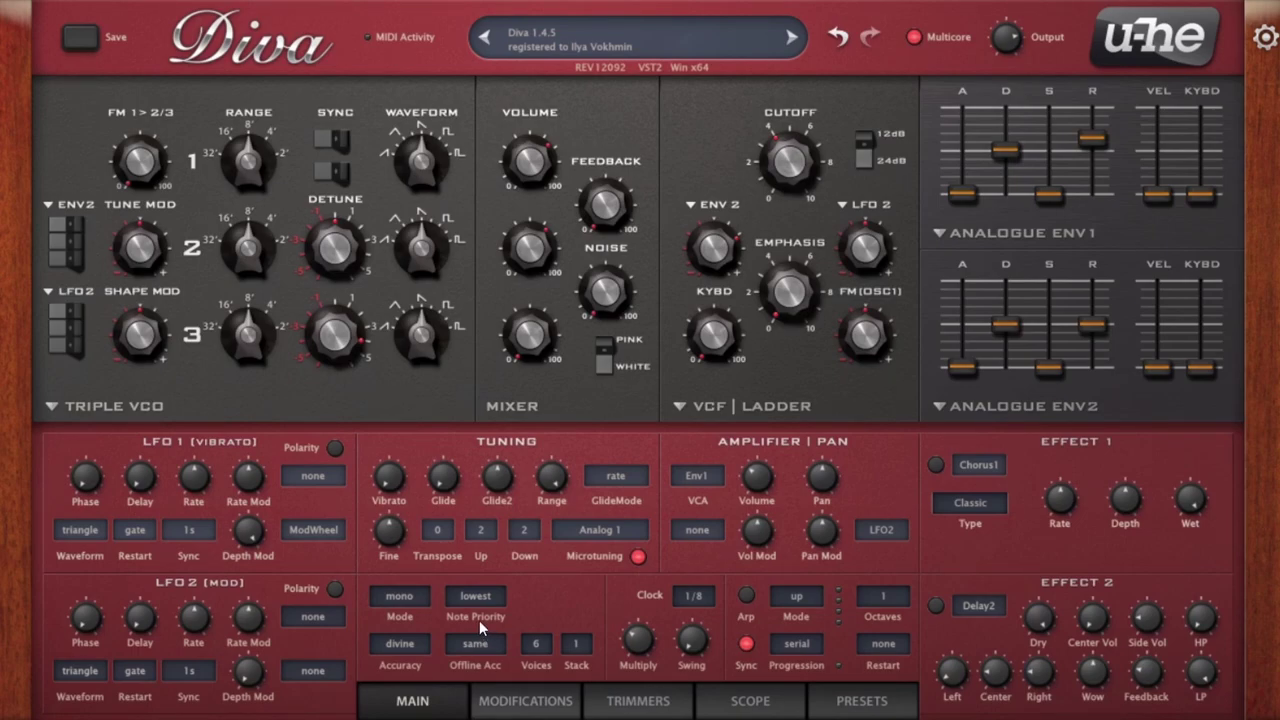
left_click(479, 620)
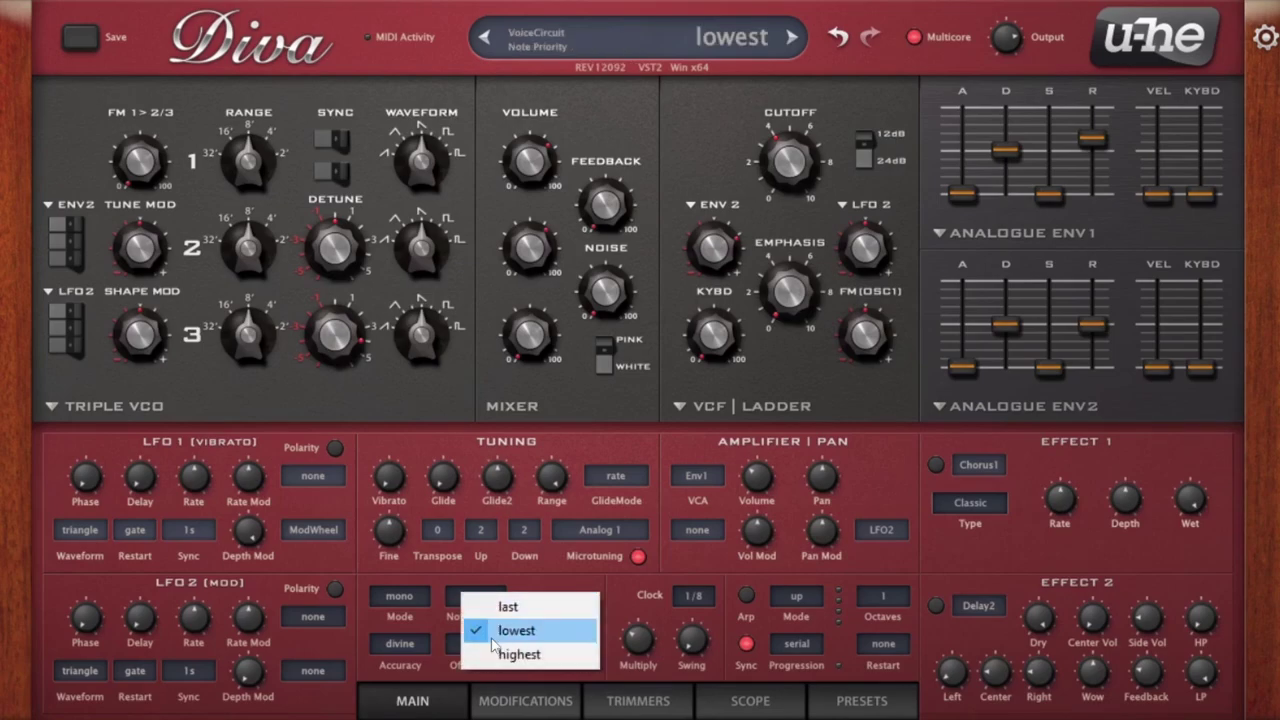
left_click(519, 654)
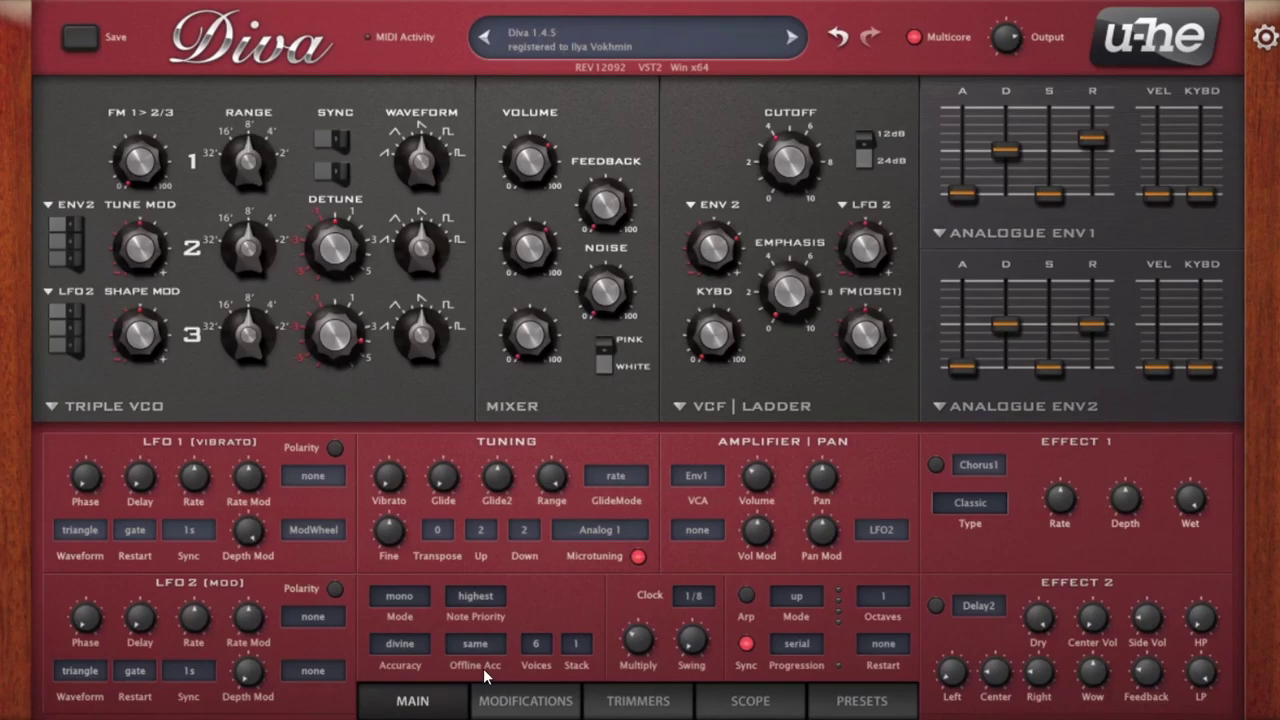
left_click(481, 597)
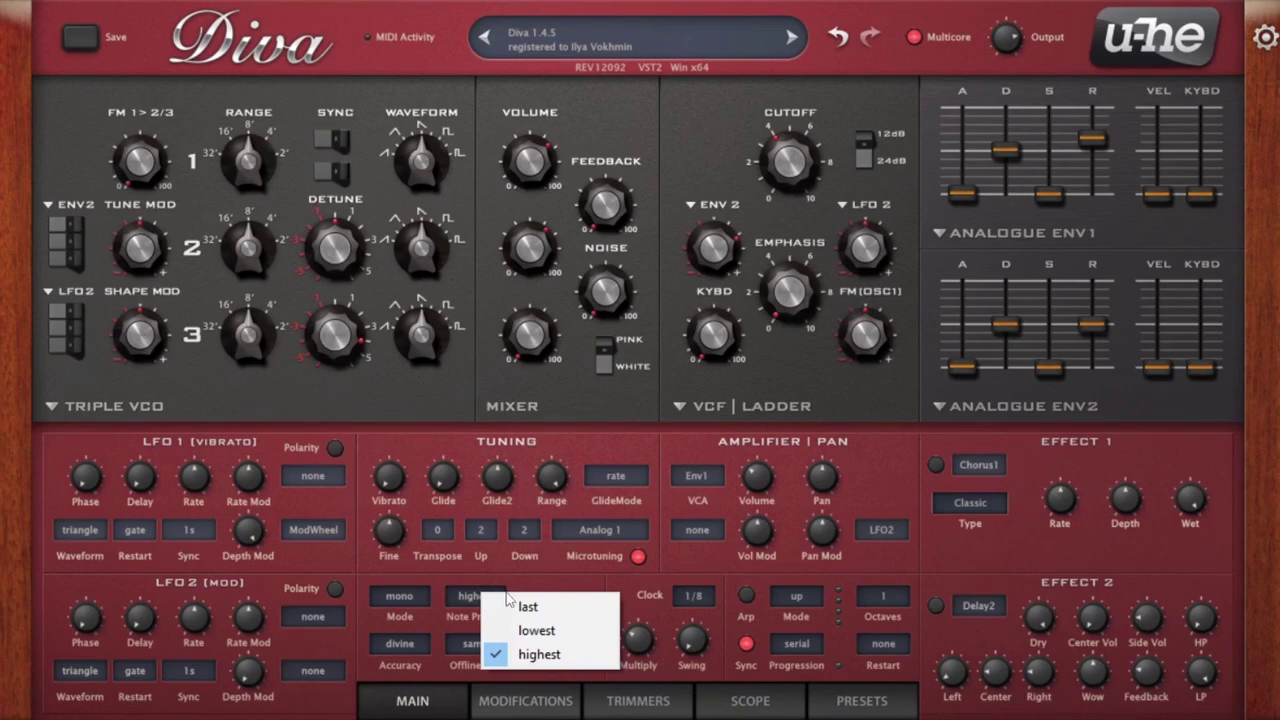
left_click(518, 610)
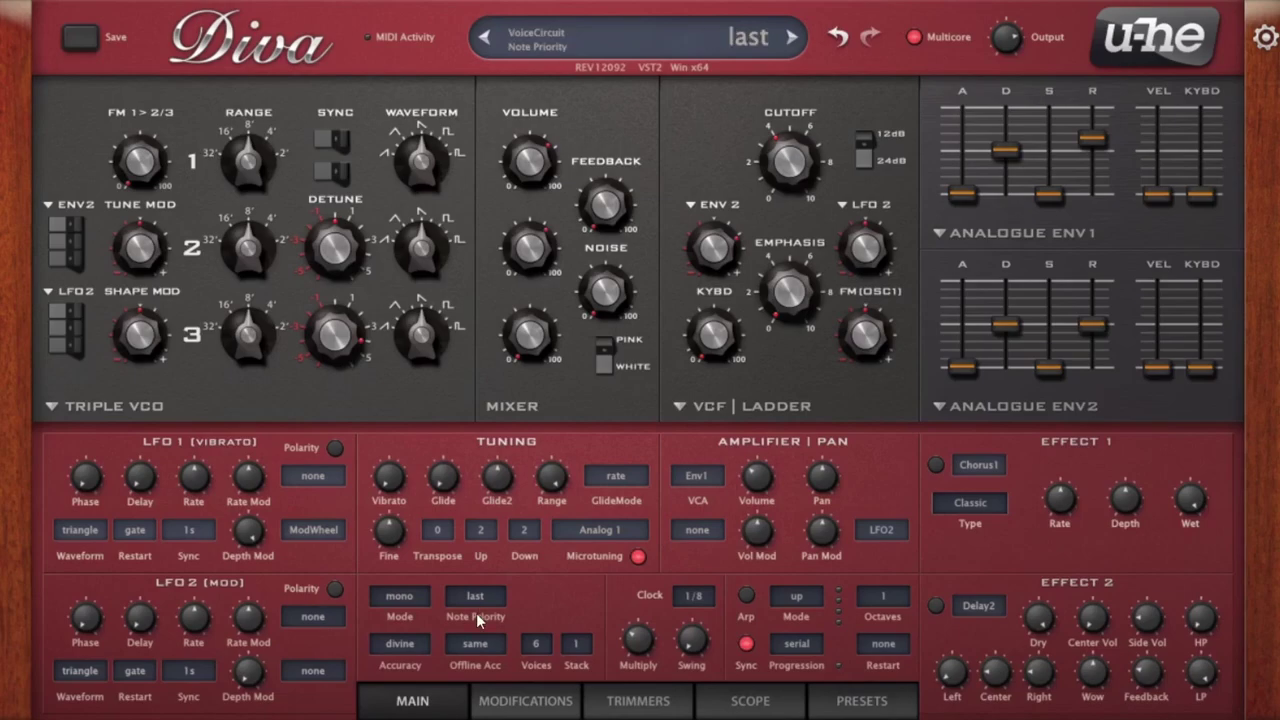
Step: Set the number of voices to 2 and change the voice mode to poly
left_click(537, 652)
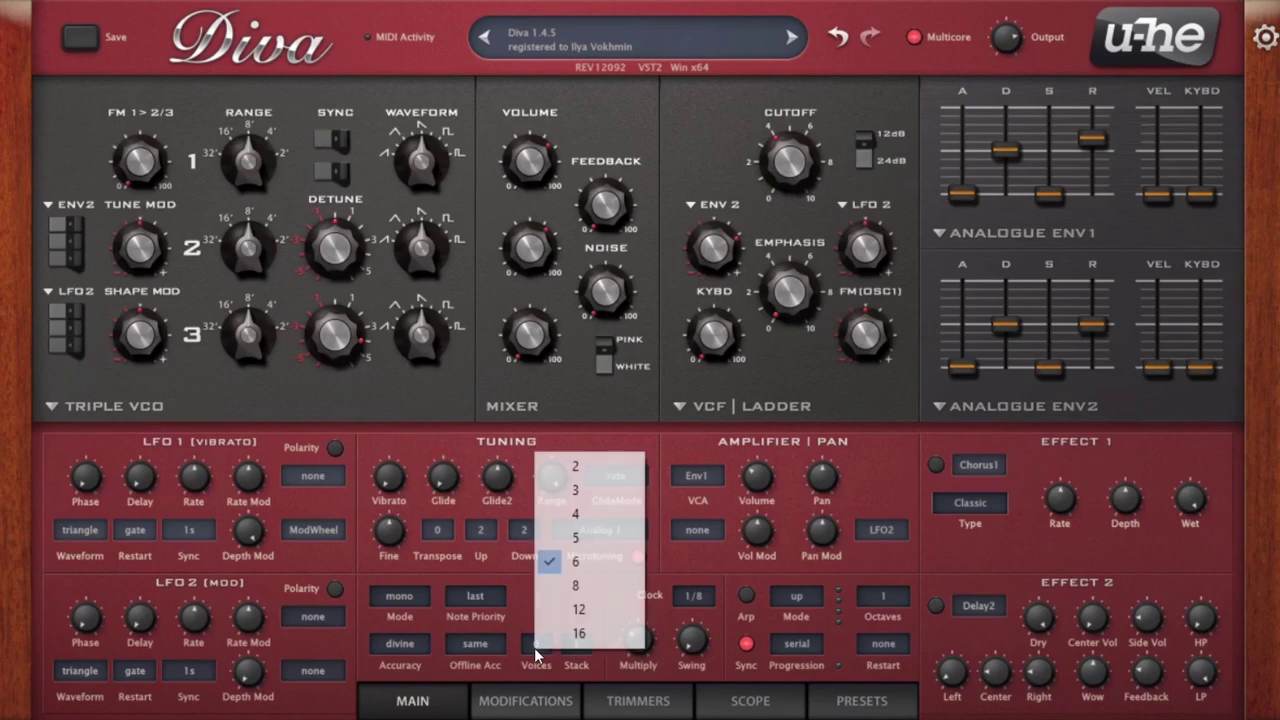
left_click(575, 470)
left_click(404, 598)
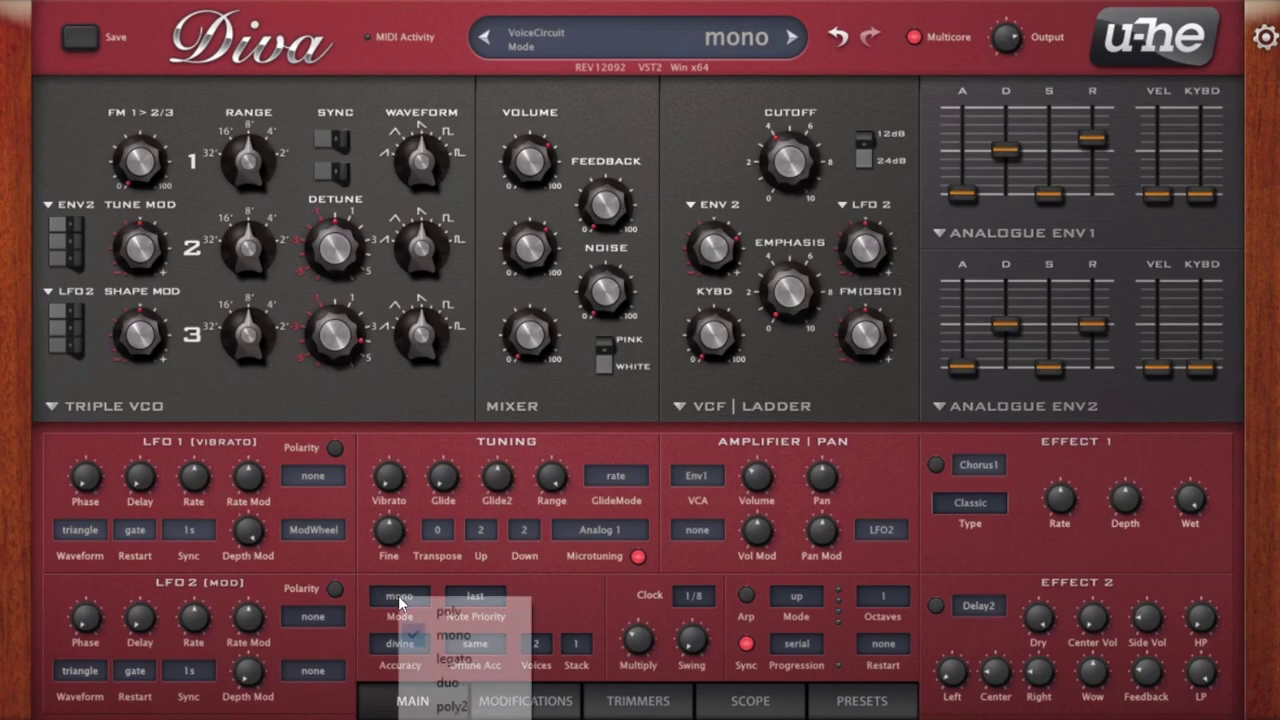
left_click(420, 612)
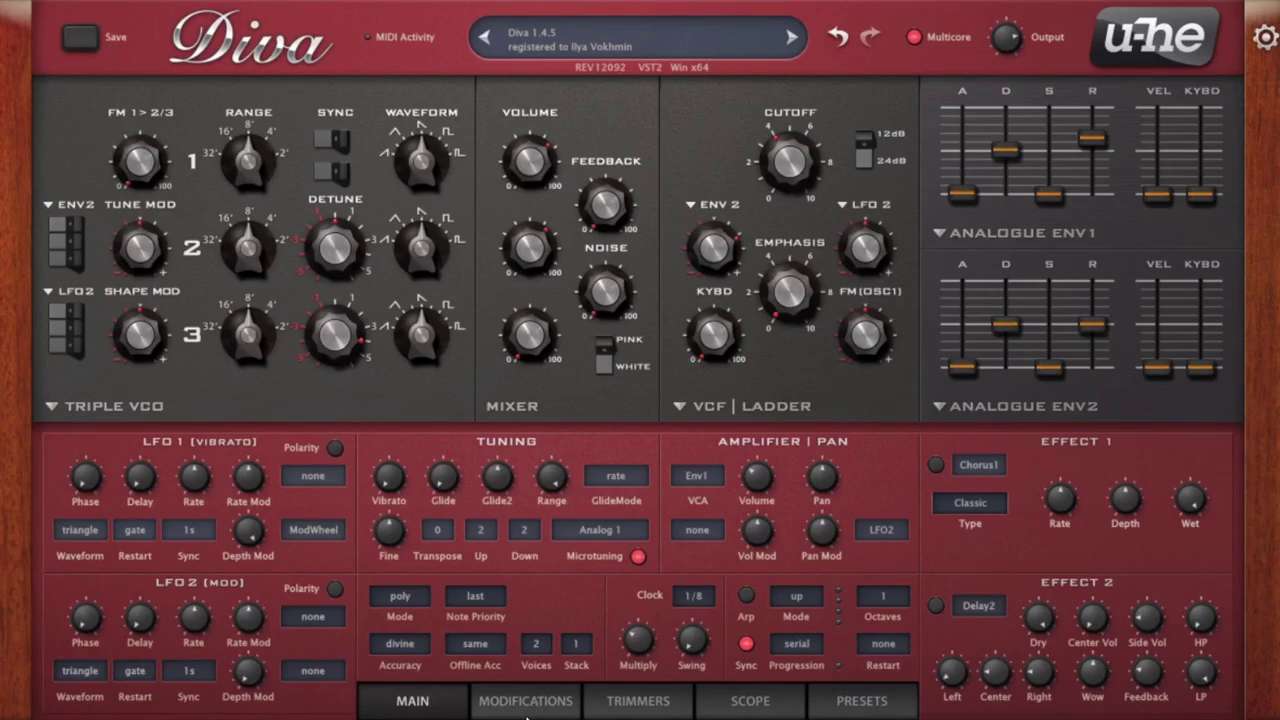
left_click(536, 643)
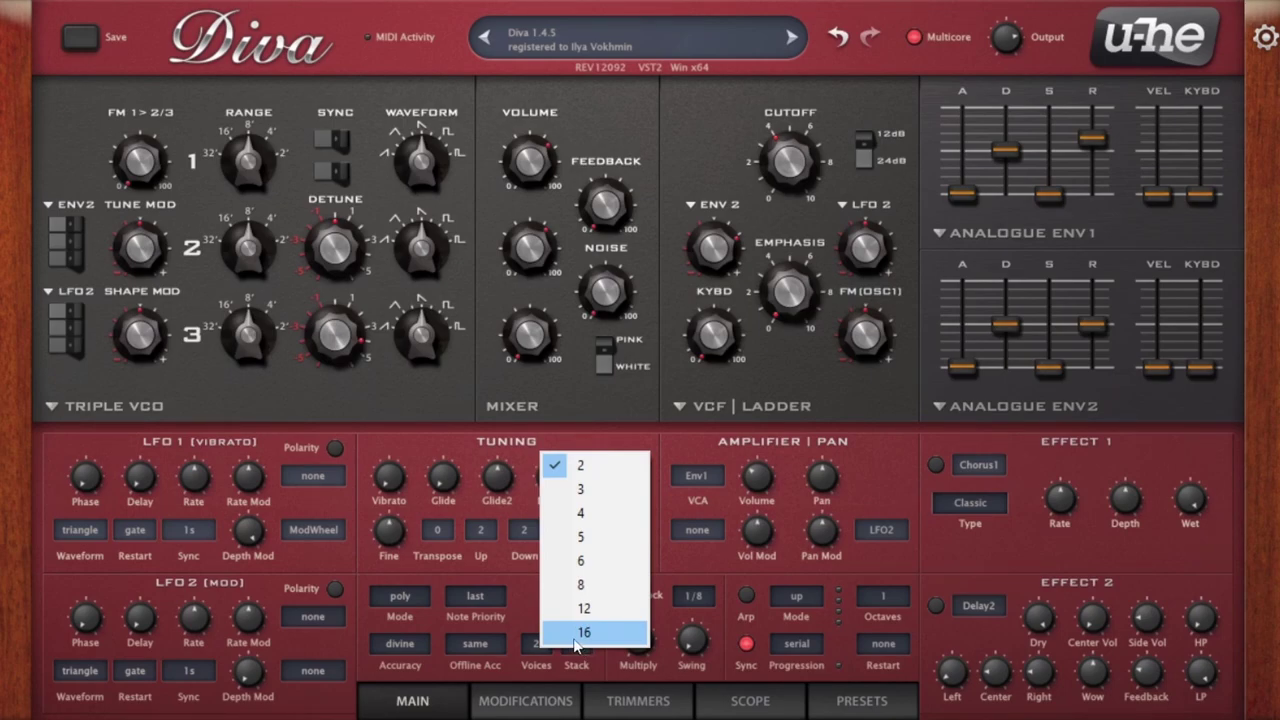
left_click(396, 666)
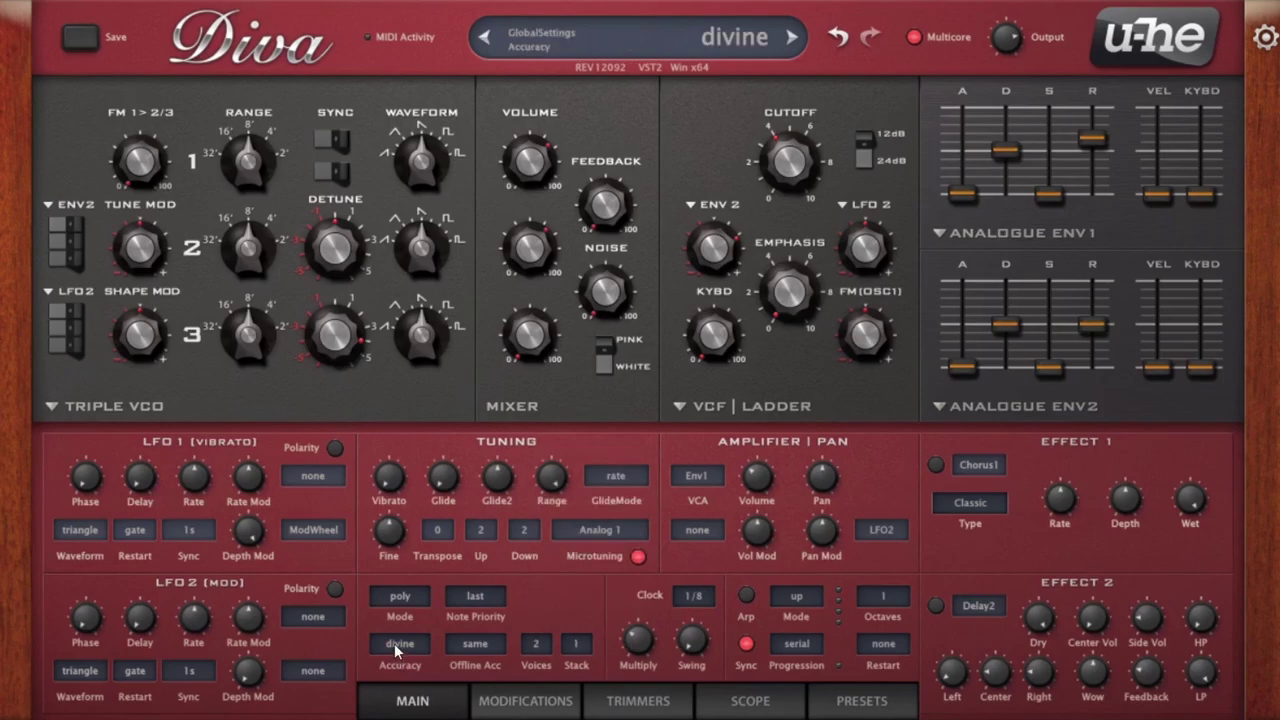
left_click(396, 645)
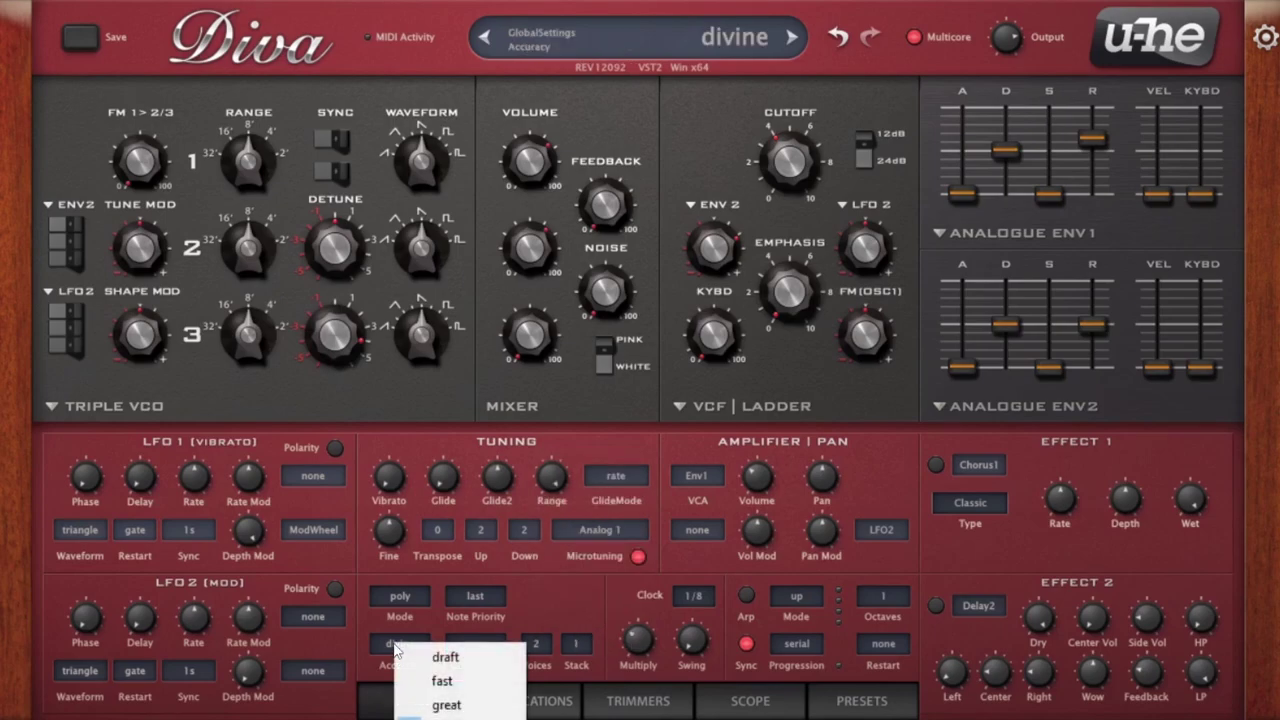
left_click(611, 580)
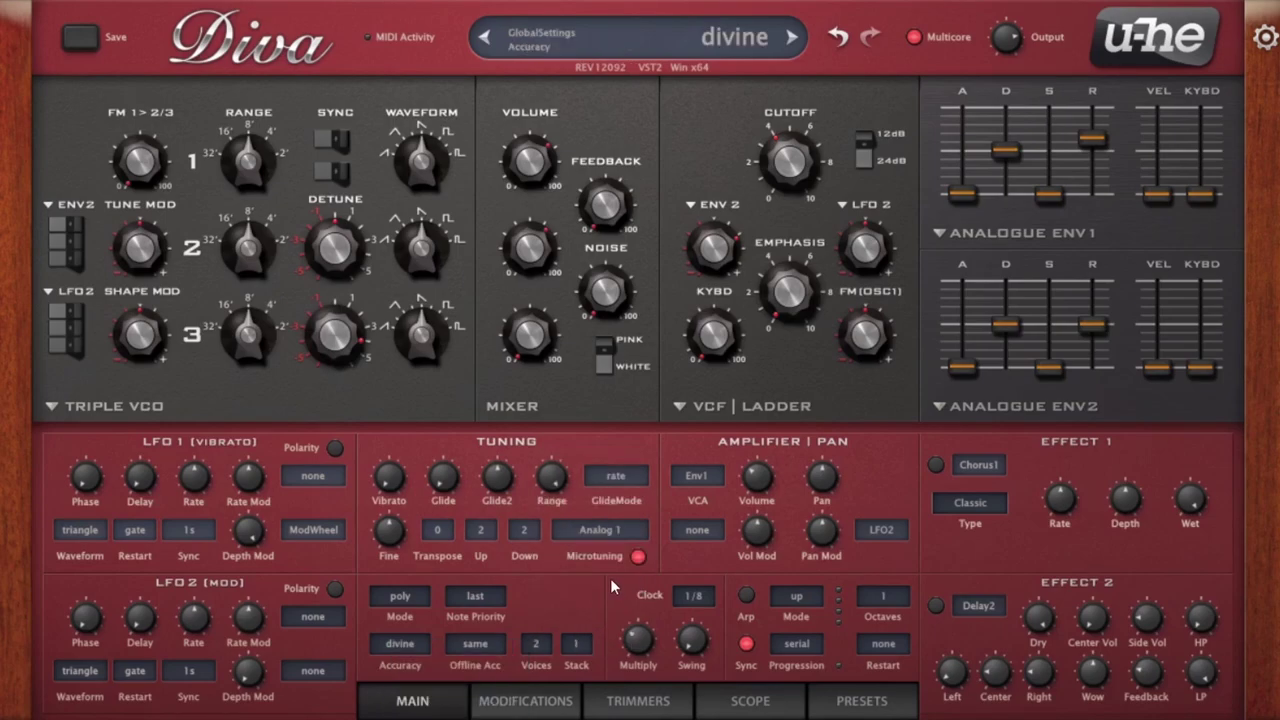
Step: Set the voice stack to 2
left_click(575, 655)
left_click(613, 688)
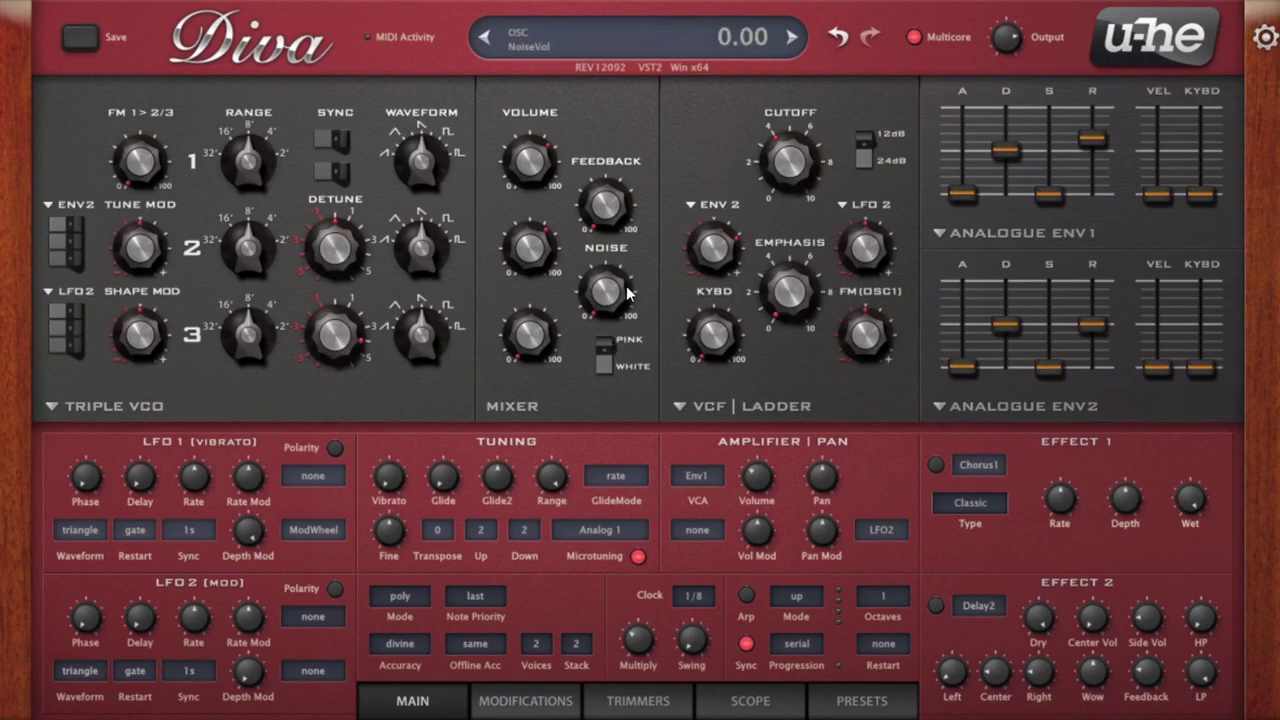
Step: Raise the filter cutoff and bring envelope 1's release down to its minimum
left_click_drag(790, 193, 826, 128)
left_click_drag(995, 46, 991, 66)
left_click_drag(1092, 137, 1091, 205)
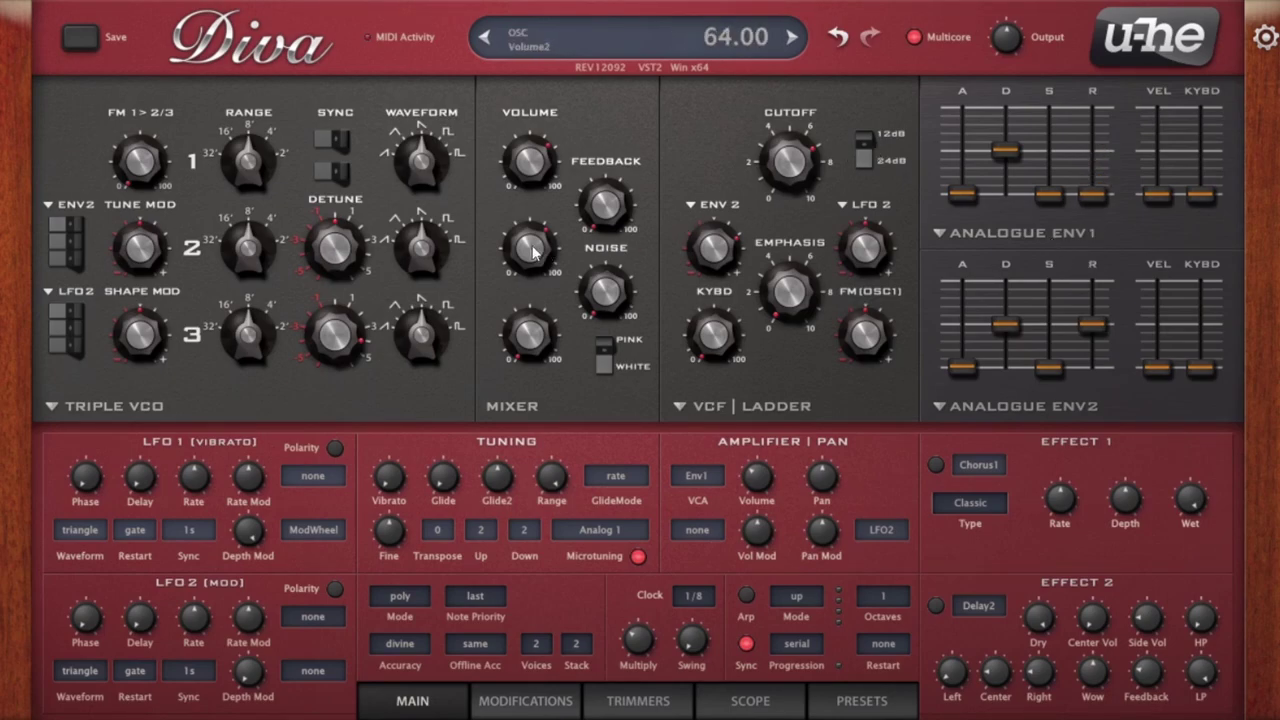
Step: Compare voice stacking by setting the stack to 1 and back to 2
left_click(580, 648)
left_click(594, 663)
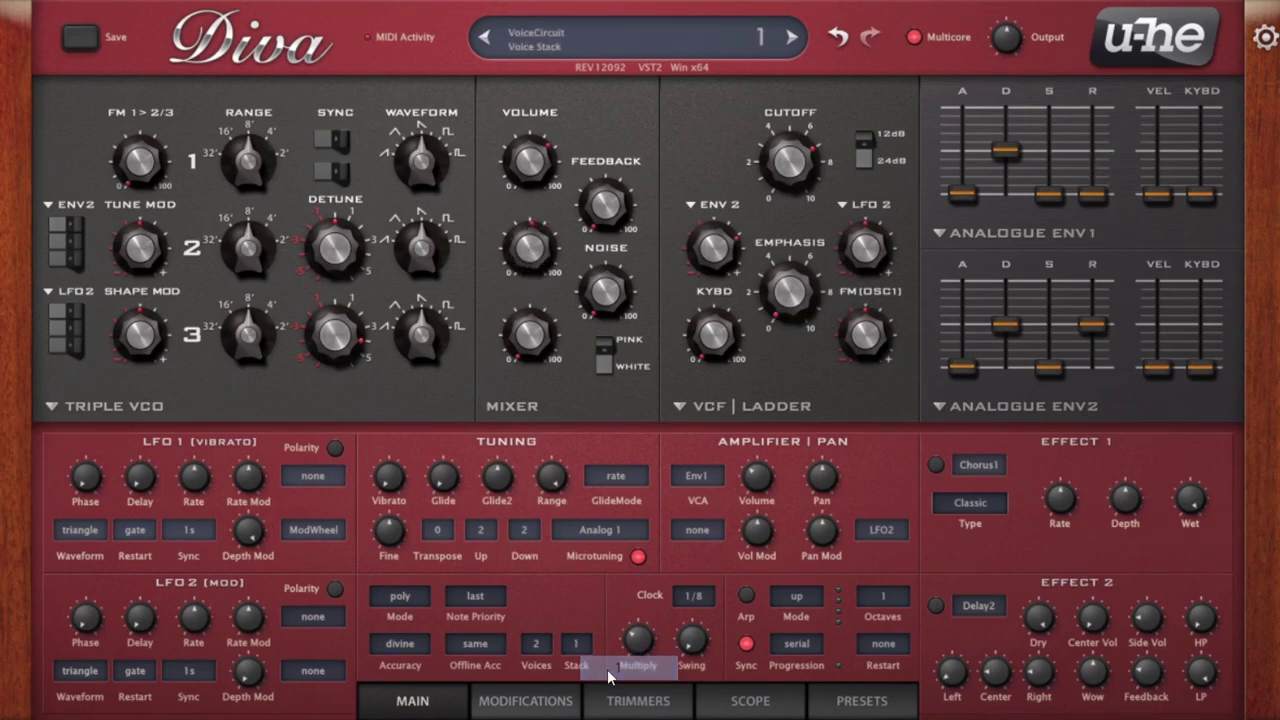
left_click(580, 656)
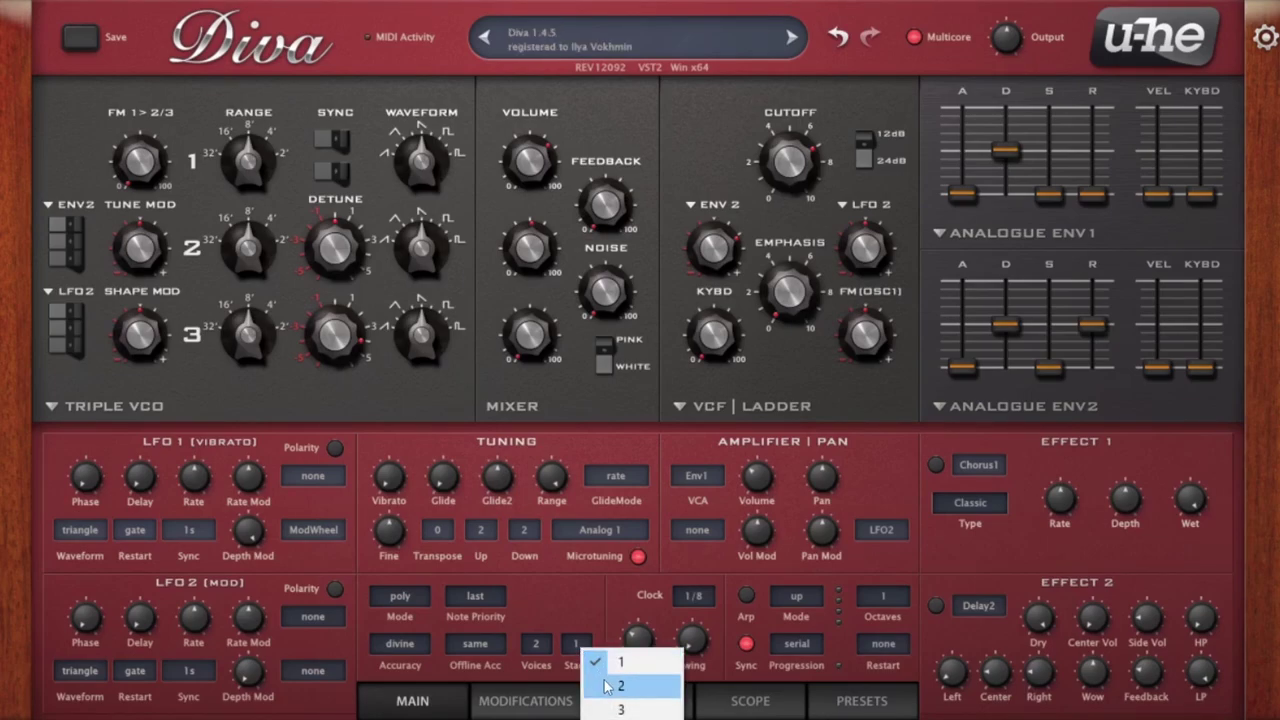
left_click(606, 686)
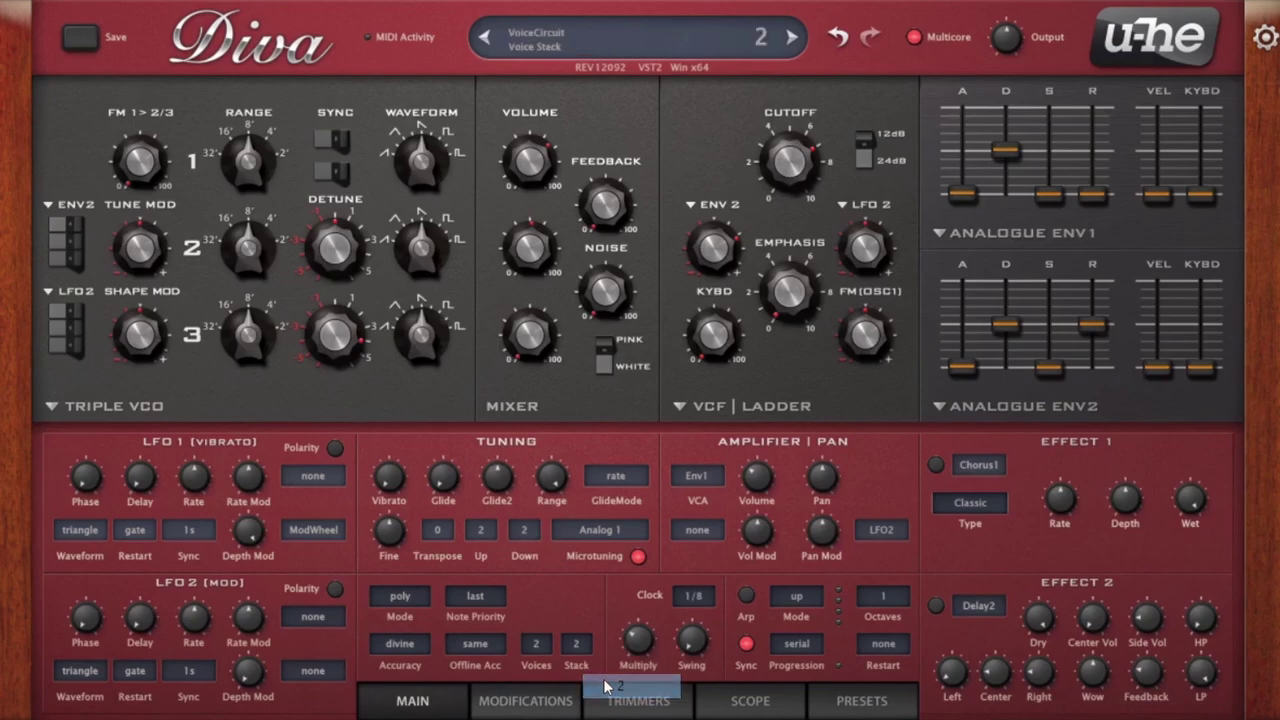
Step: View the modifications and trimmers pages, and set the voice stack on the main page to 1
left_click(552, 700)
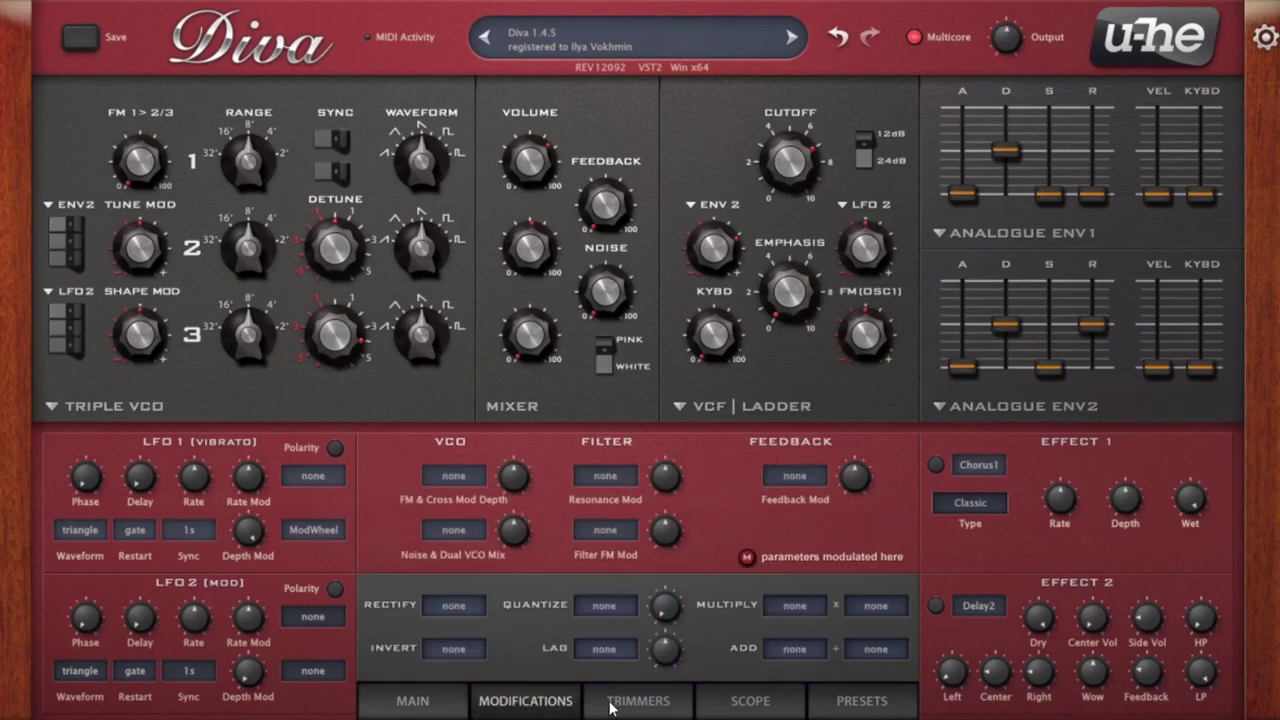
left_click(611, 706)
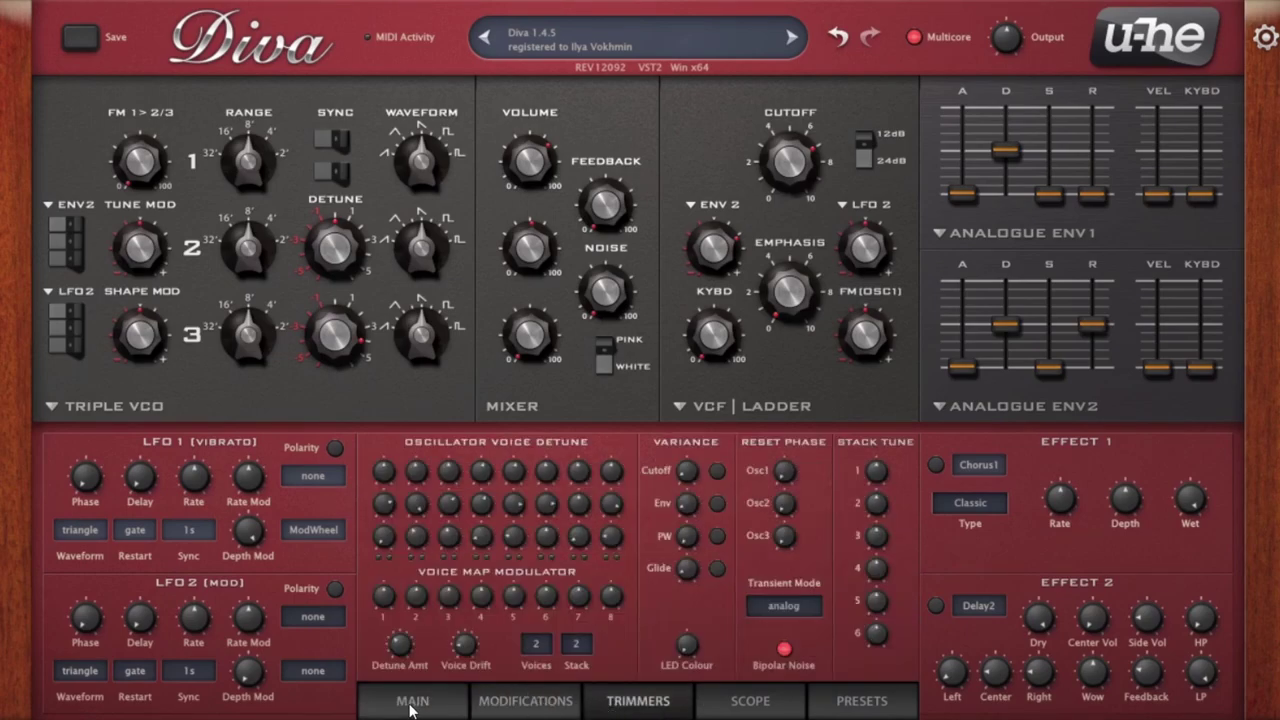
left_click(462, 694)
left_click(590, 655)
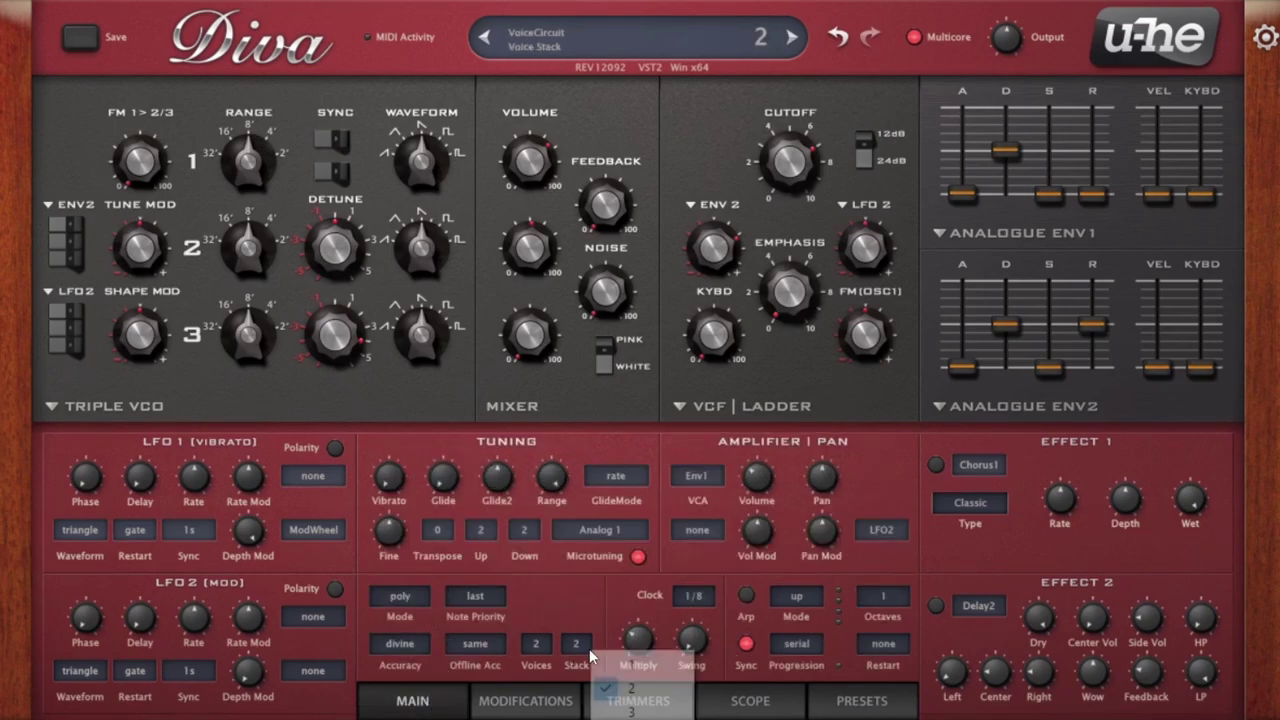
left_click(615, 665)
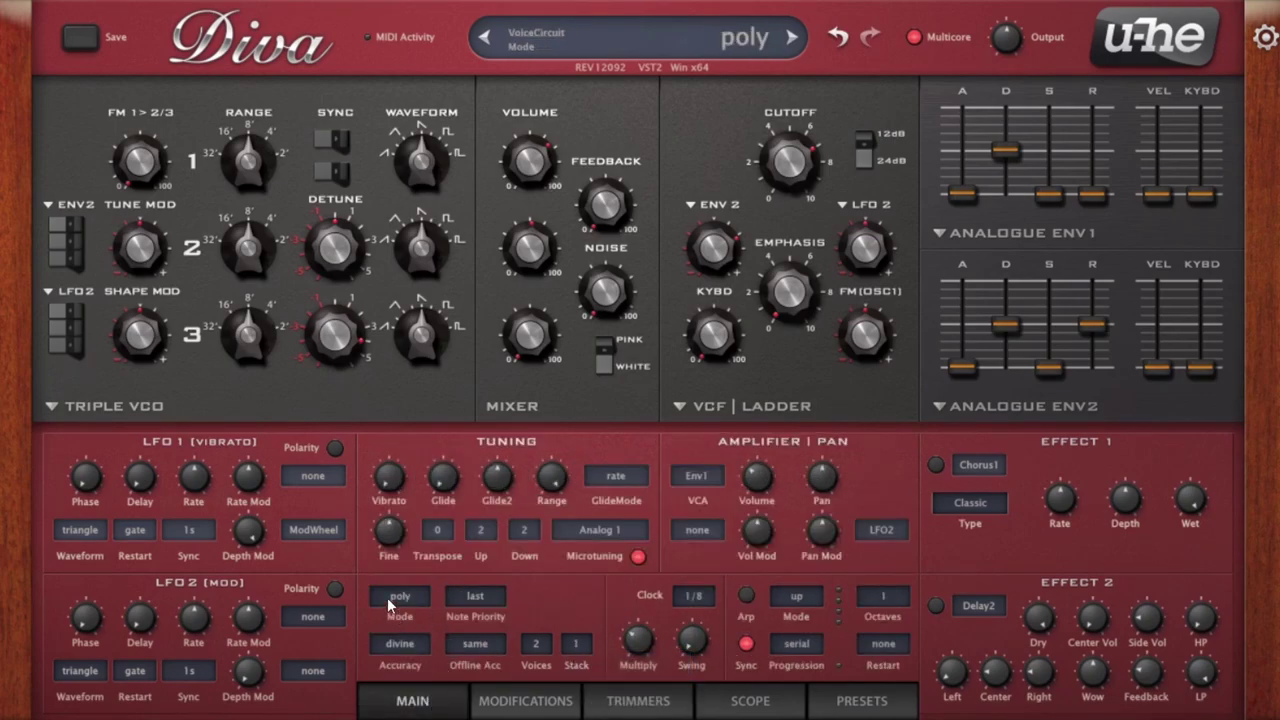
Step: Compare the per-voice modulator trimmers with the number of voices on the main page
left_click(640, 702)
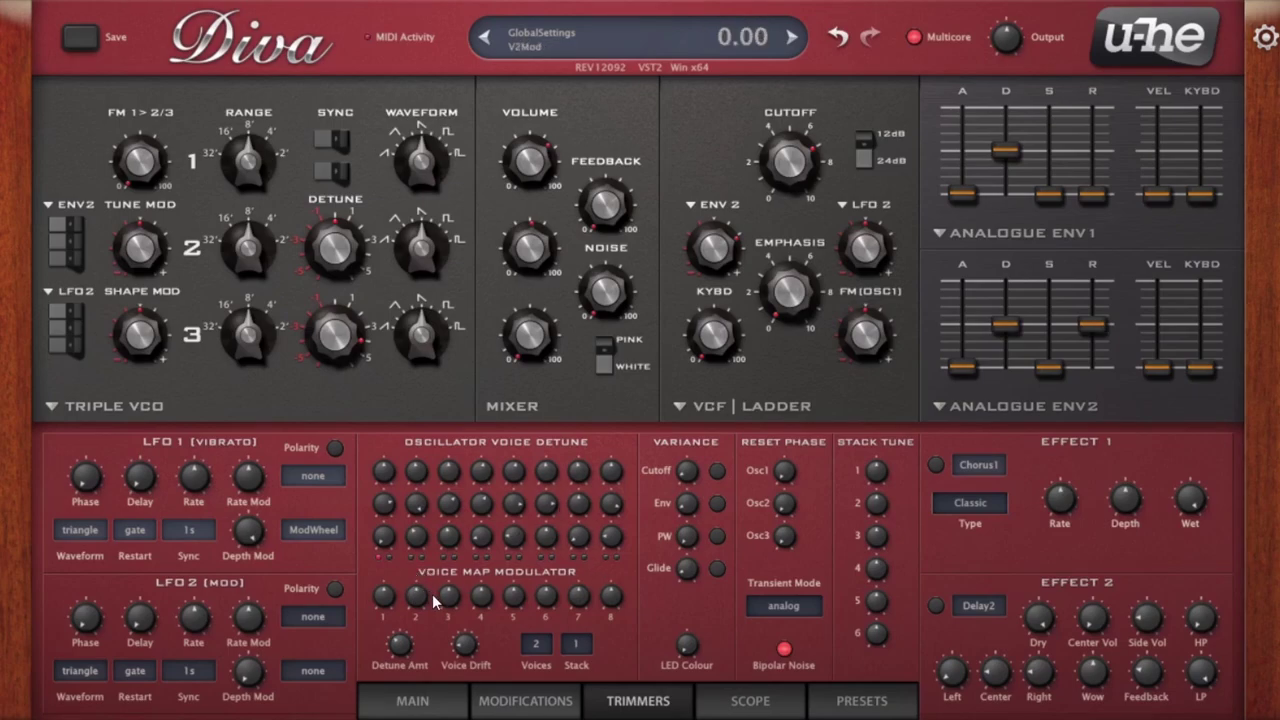
left_click(425, 701)
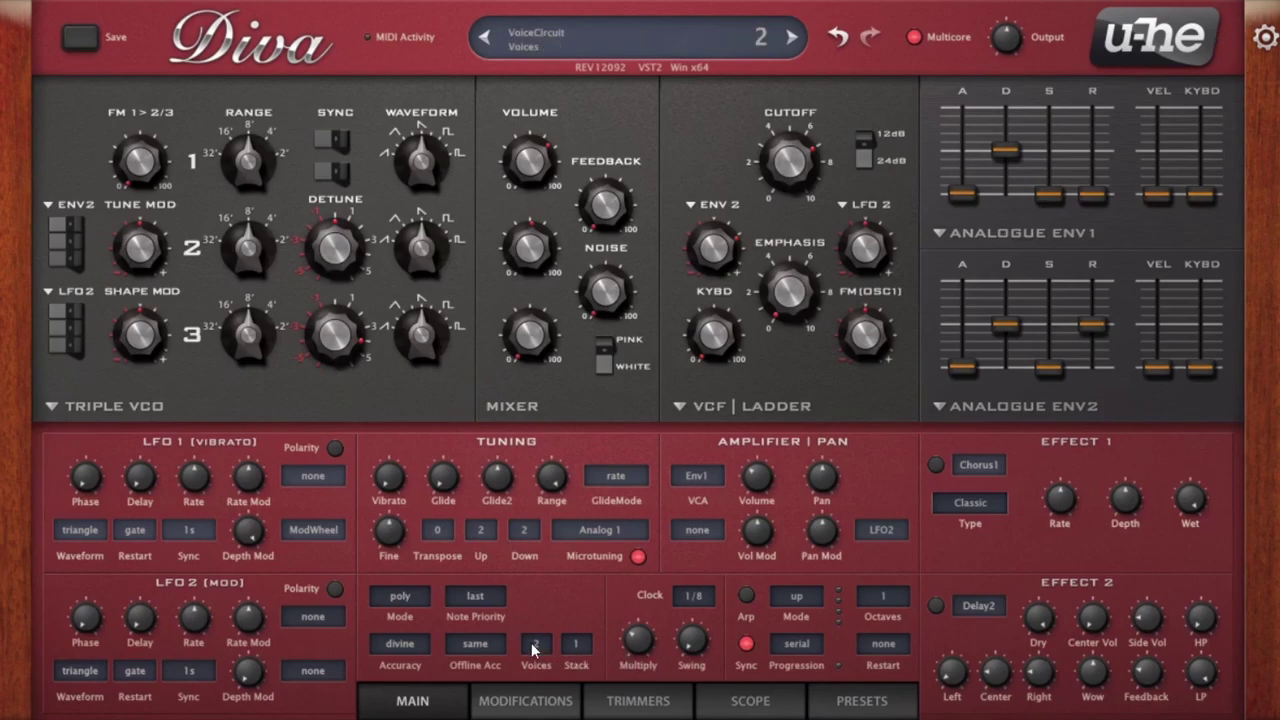
left_click(638, 701)
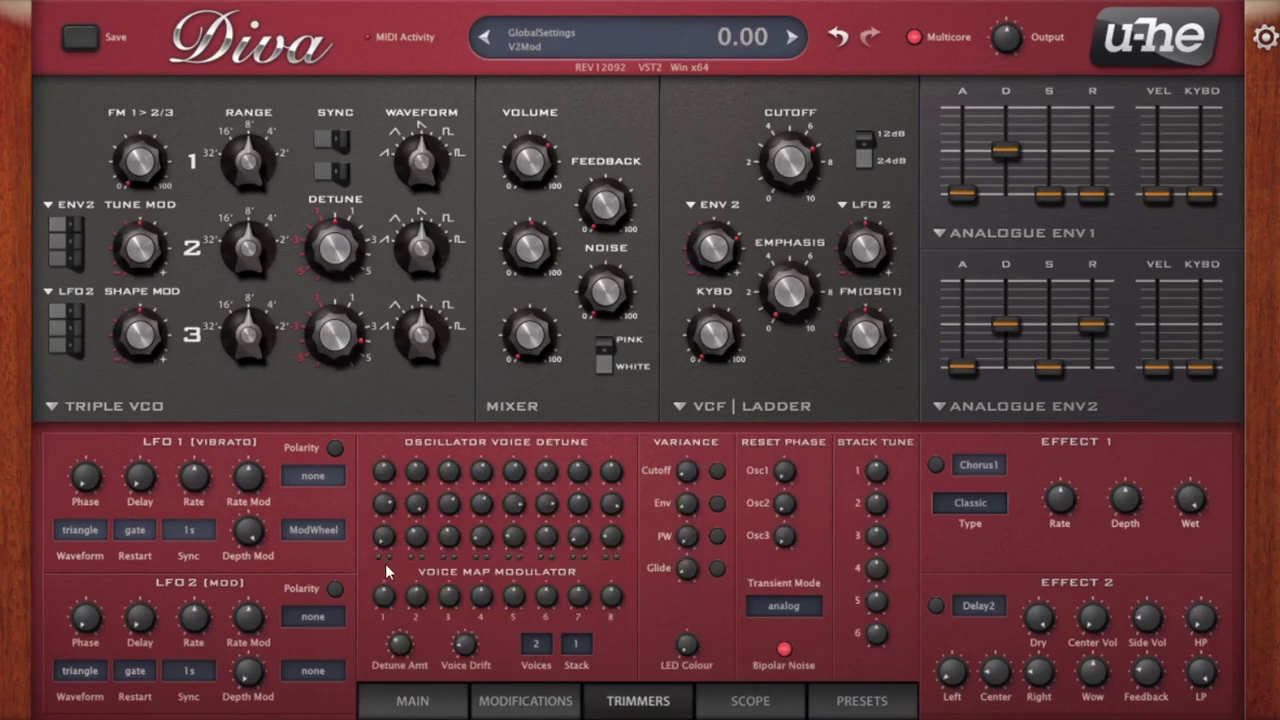
Step: Return to the main page and set the number of voices to 6
left_click(412, 701)
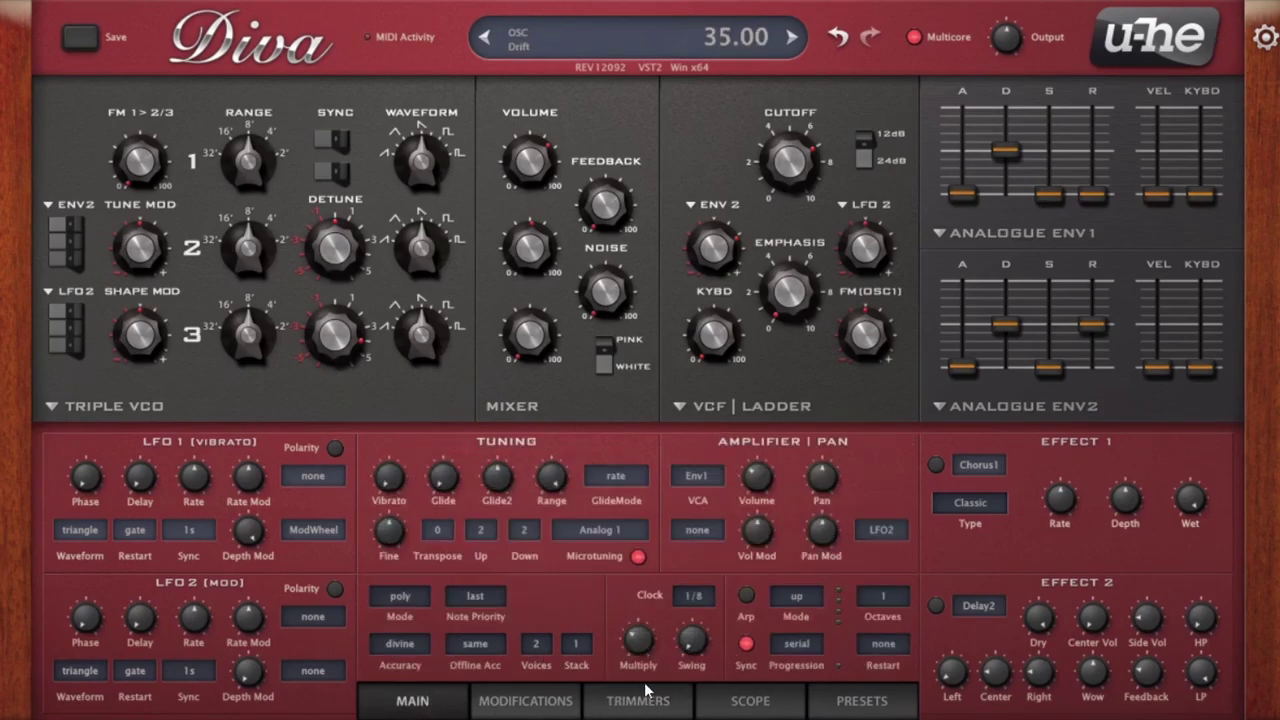
left_click(538, 643)
left_click(585, 557)
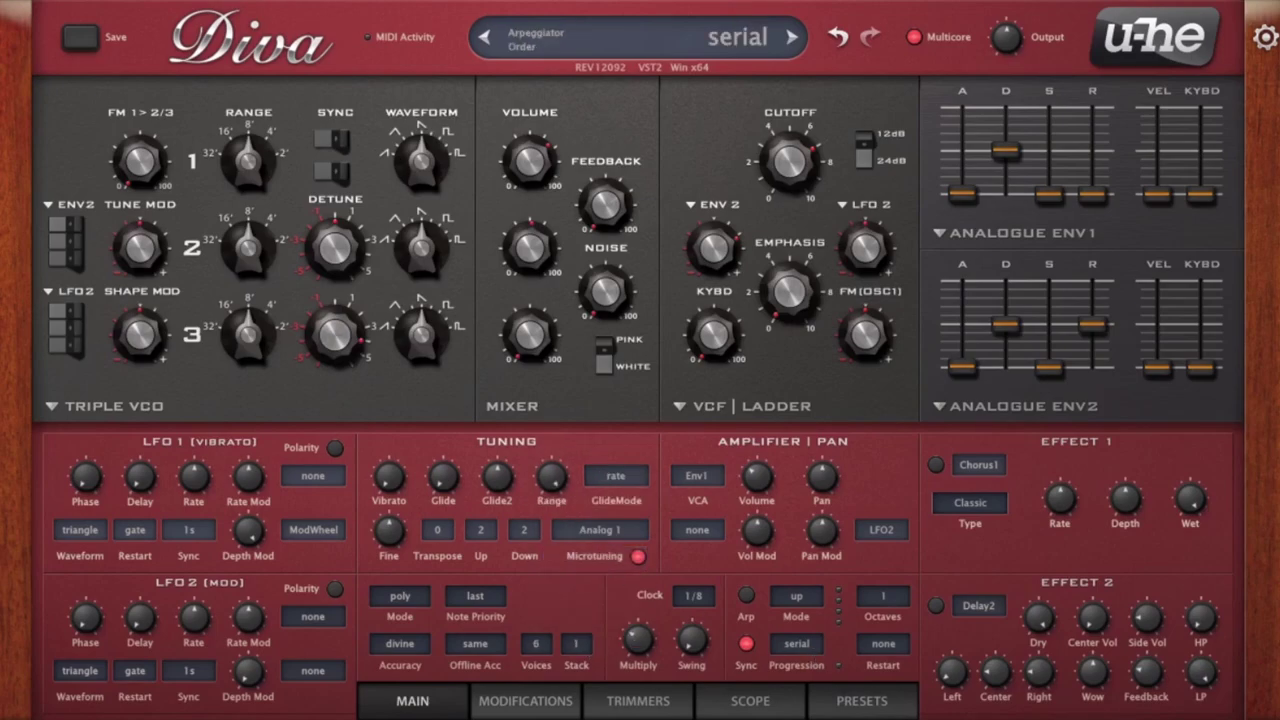
Step: Examine the voice map modulator trimmers for the six voices and return to the main page
left_click(866, 712)
left_click(439, 706)
left_click(620, 706)
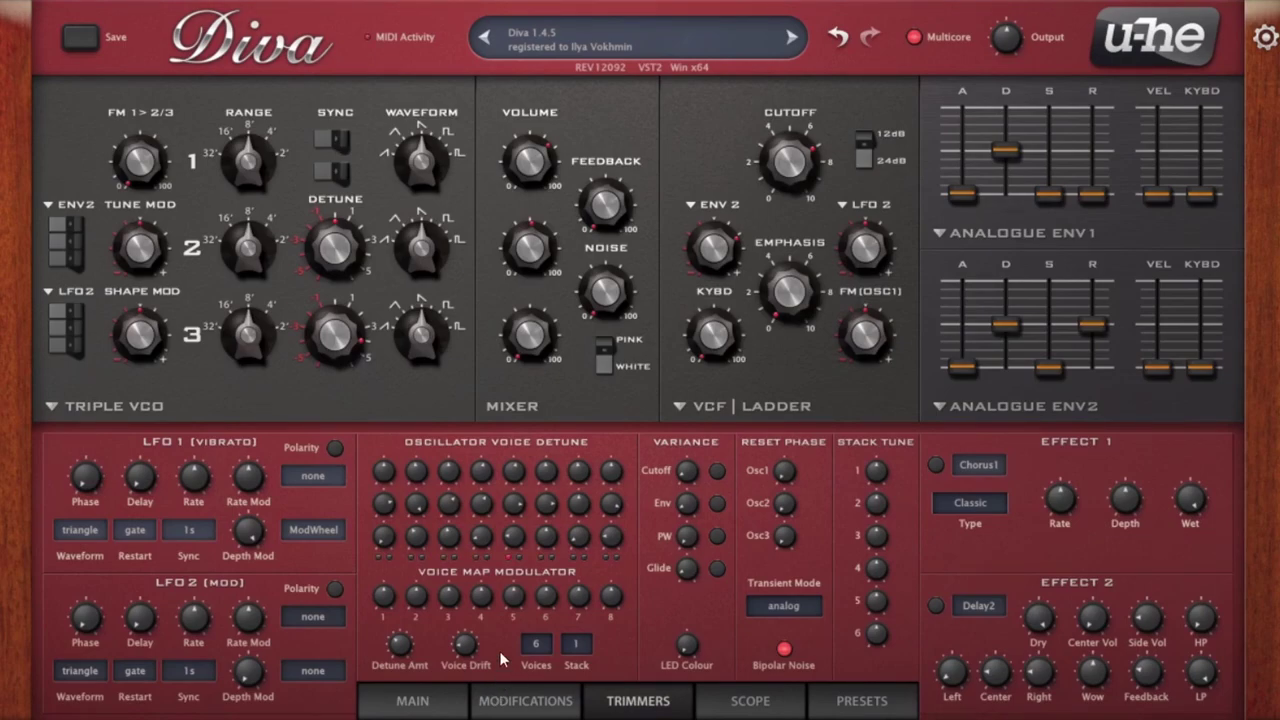
mouse_move(543, 586)
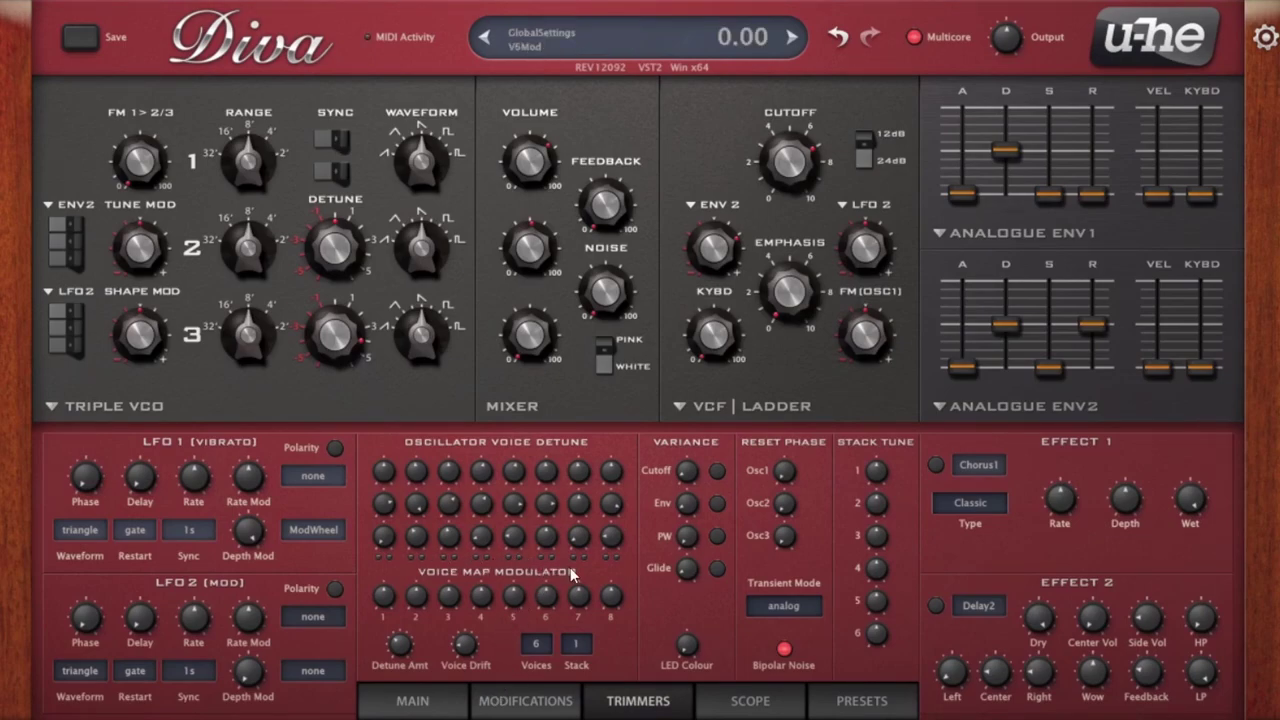
left_click(410, 702)
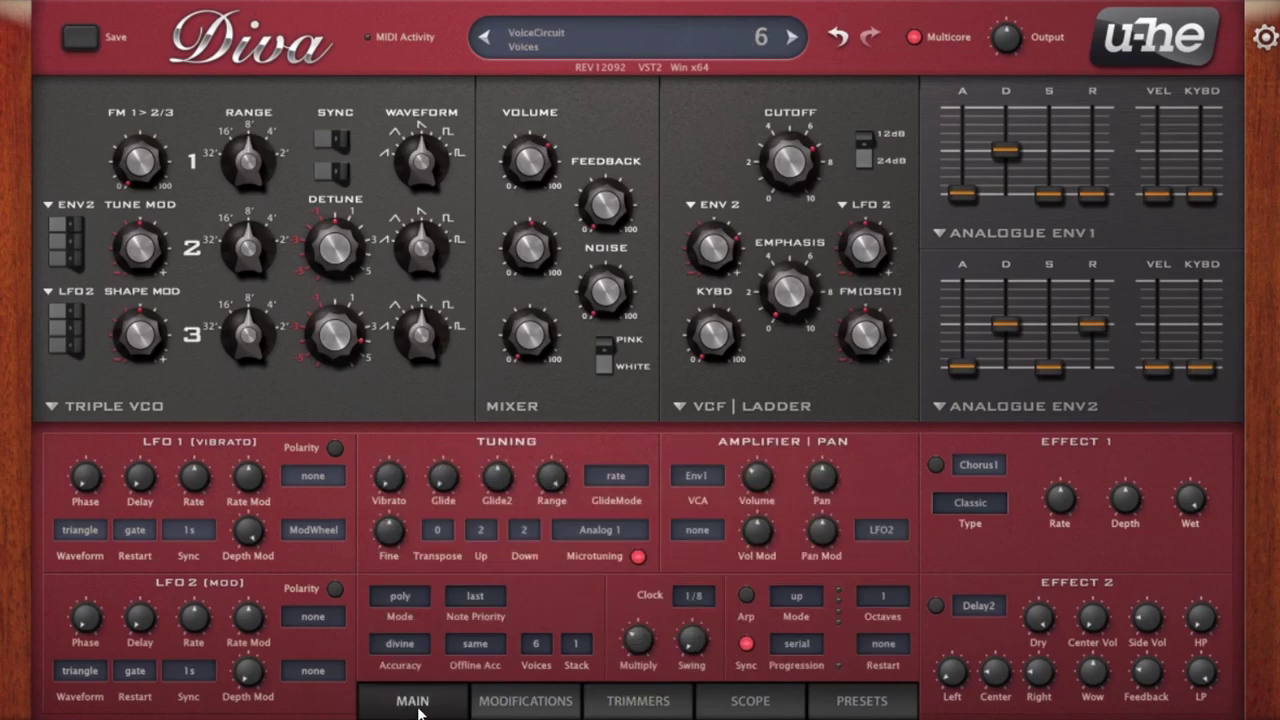
Step: Set the voice stack to 2 and view the oscillator voice detune trimmers
left_click(575, 646)
left_click(612, 685)
left_click(833, 704)
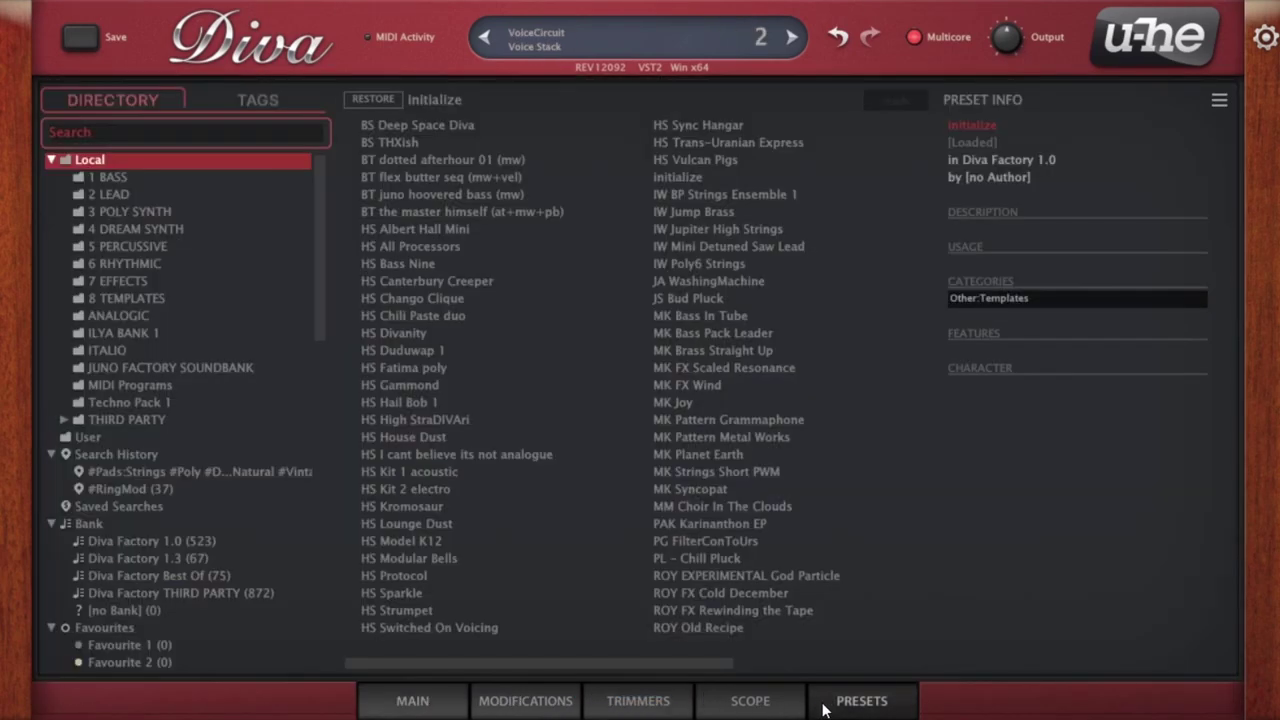
left_click(572, 700)
left_click(608, 700)
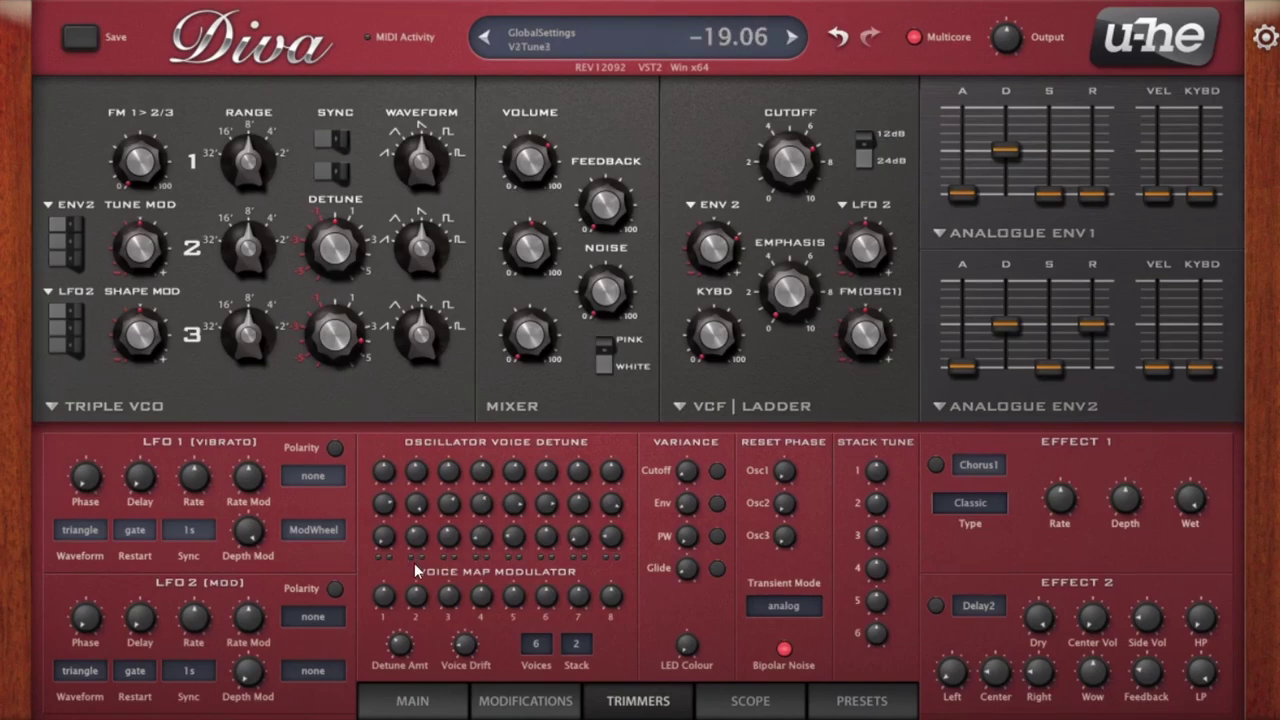
Step: Check the trimmers page once more and set the voice stack on the main page back to 1
left_click(424, 705)
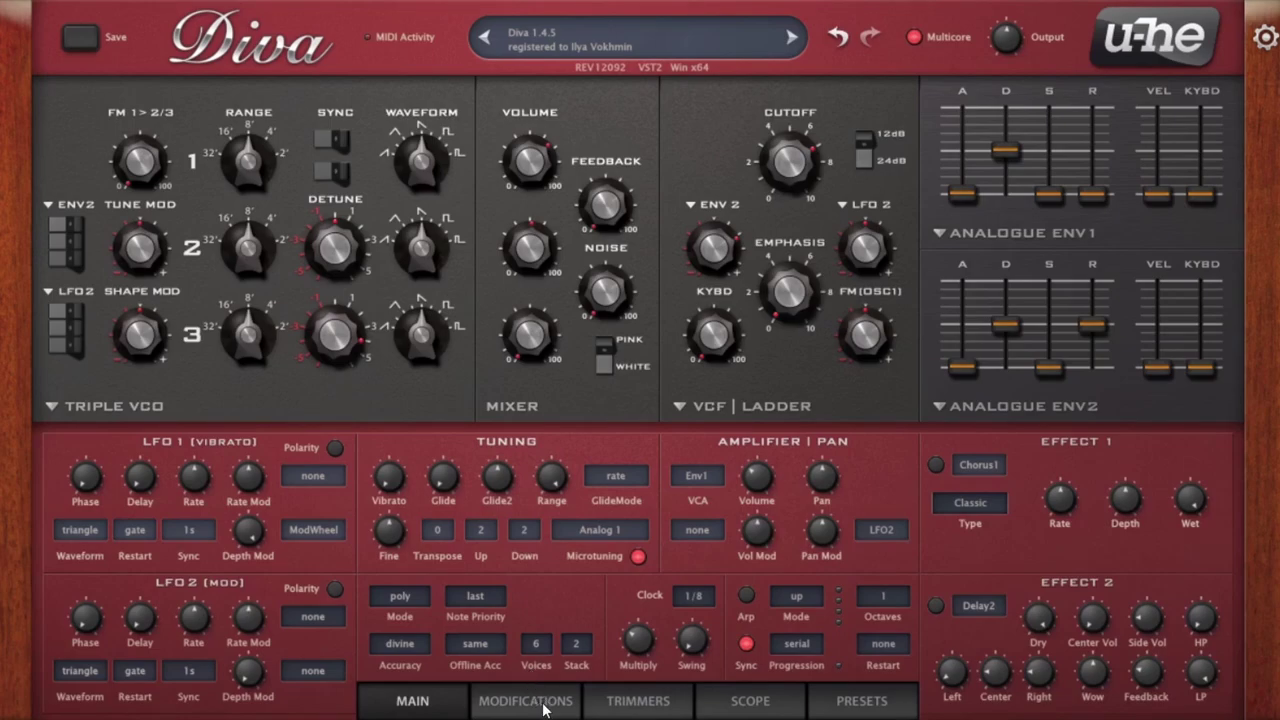
left_click(640, 704)
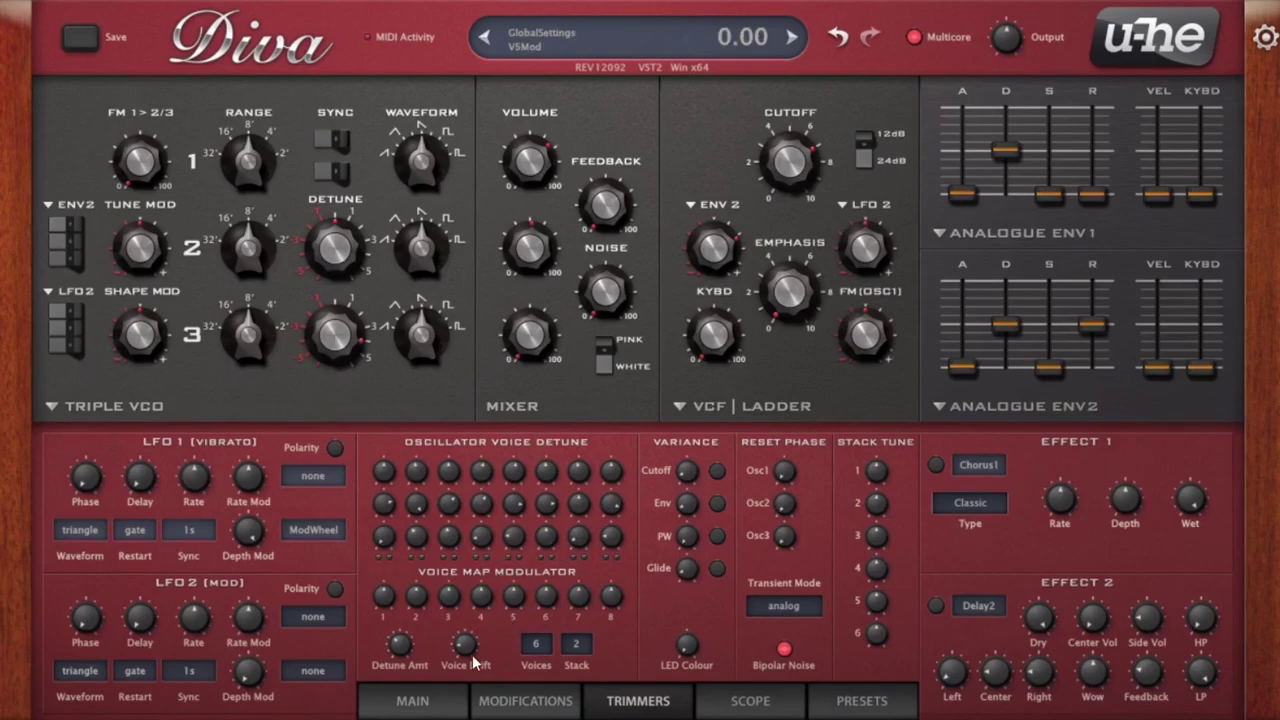
left_click(415, 700)
left_click(580, 645)
left_click(612, 656)
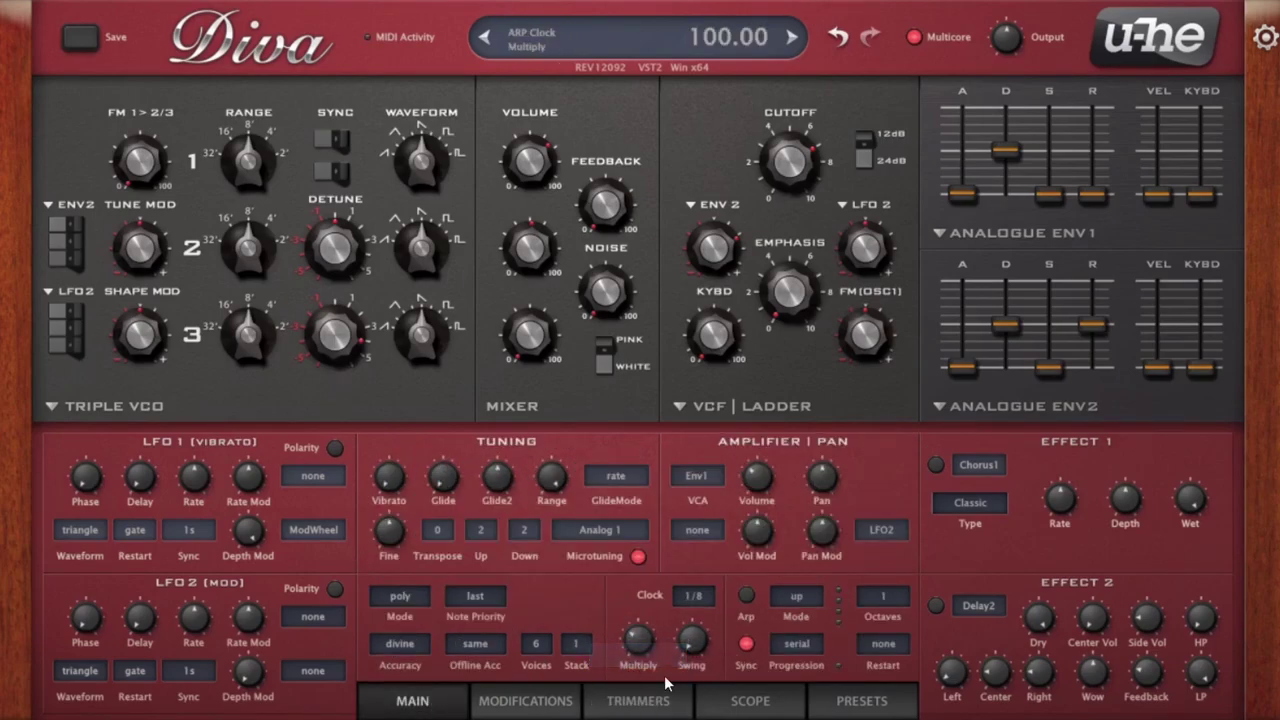
Step: Check the trimmers page, return to the main page and look through the available stack and voice count options
left_click(614, 702)
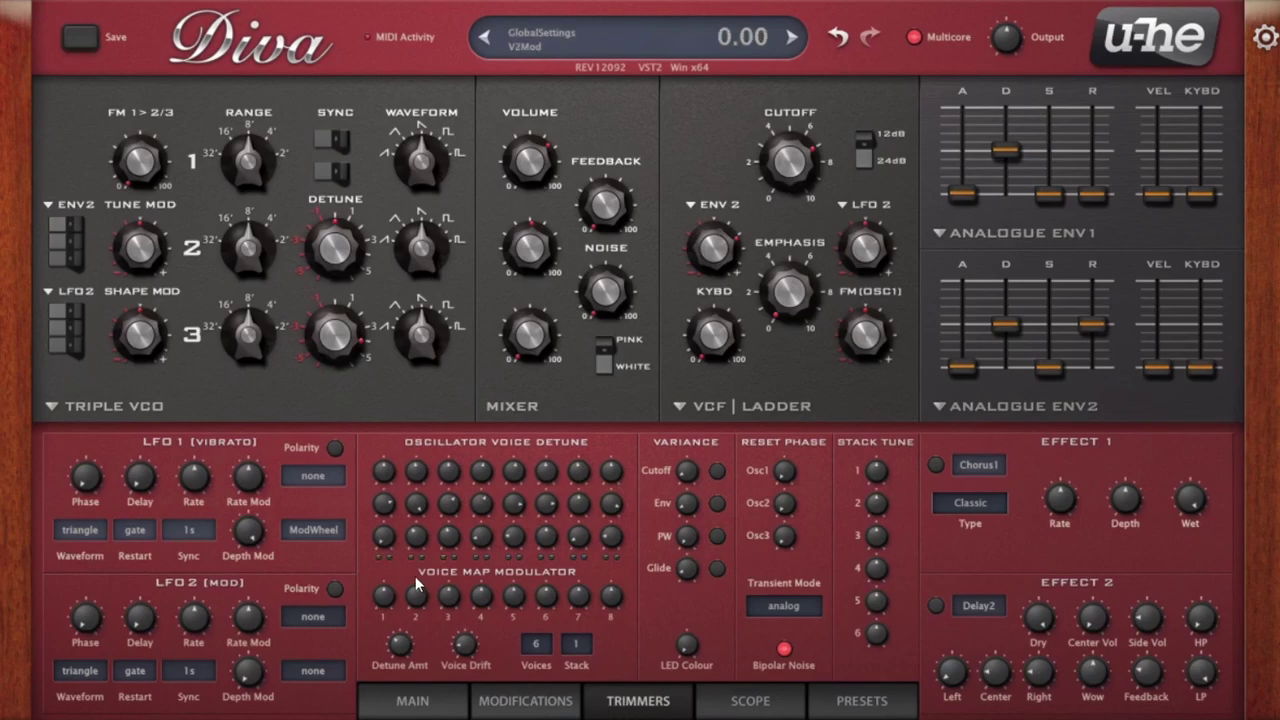
left_click(440, 703)
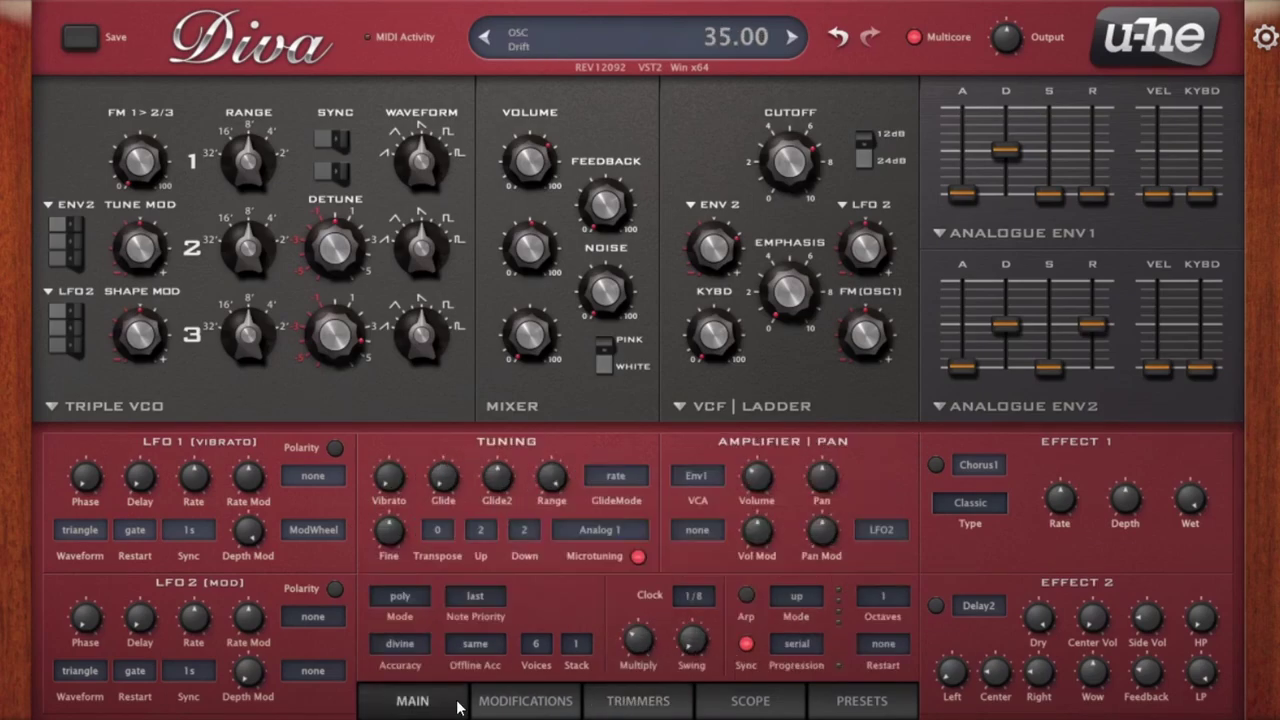
left_click(576, 654)
left_click(541, 643)
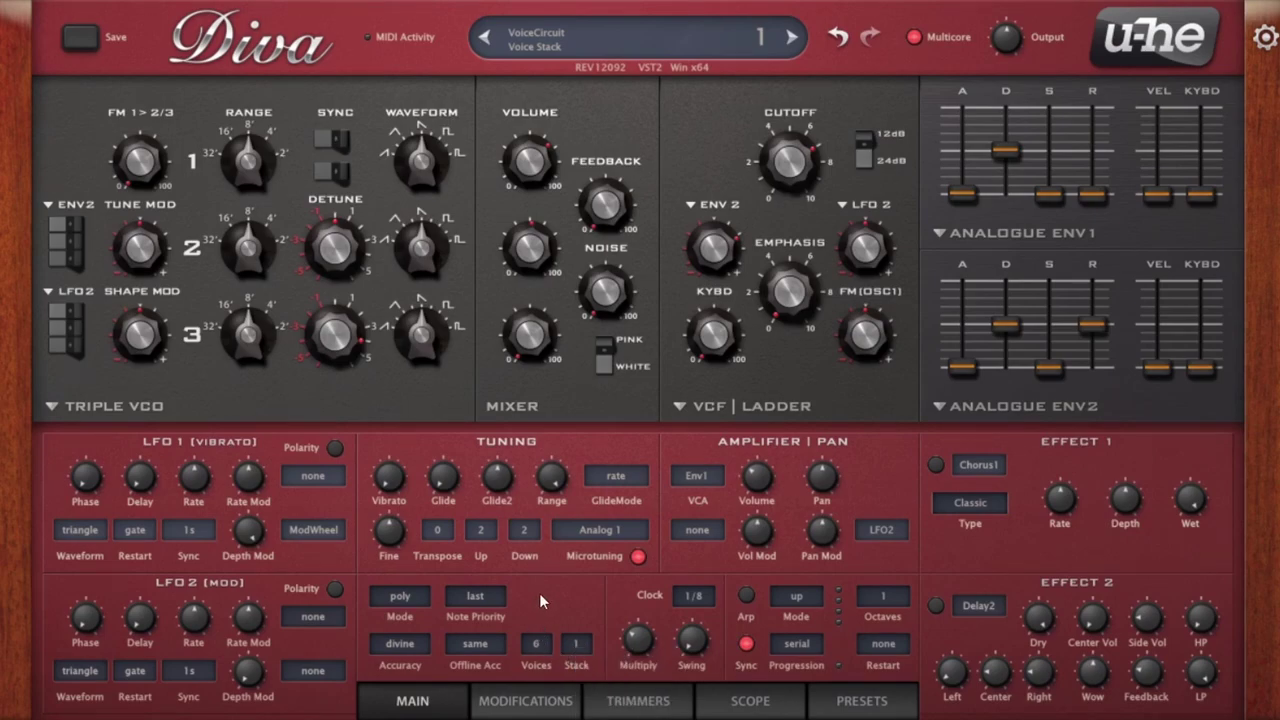
left_click(541, 652)
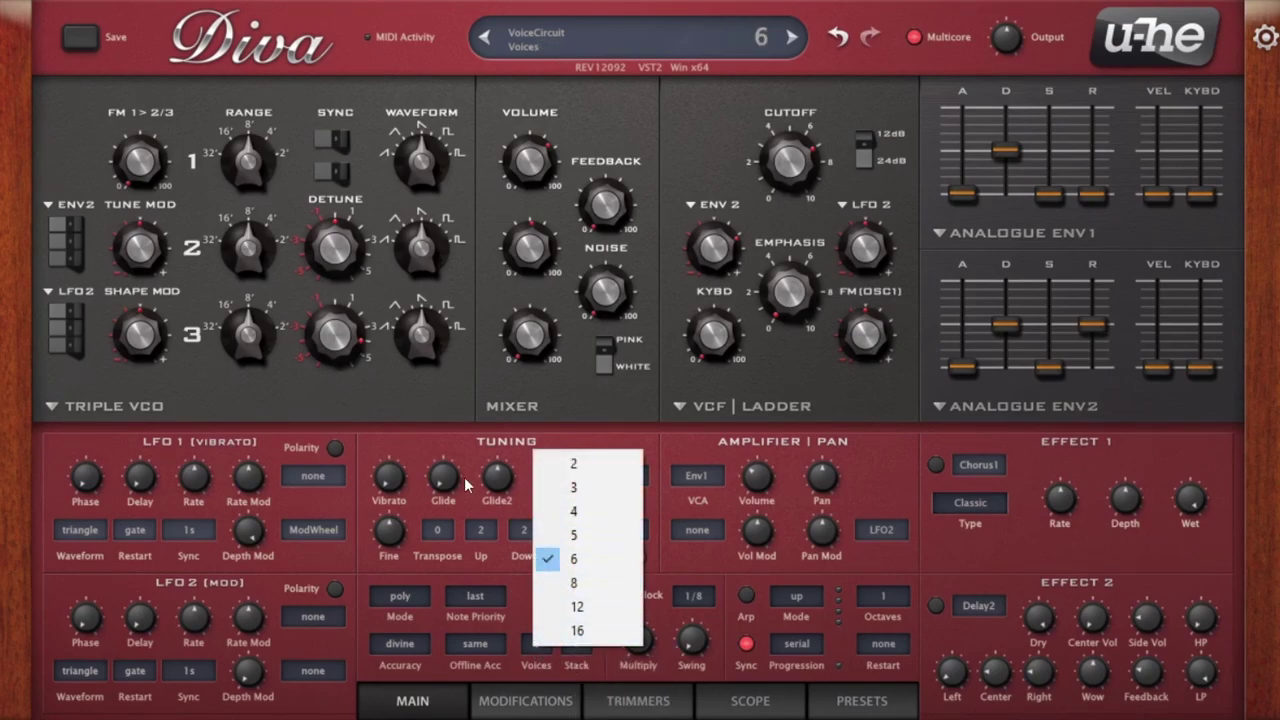
left_click(561, 423)
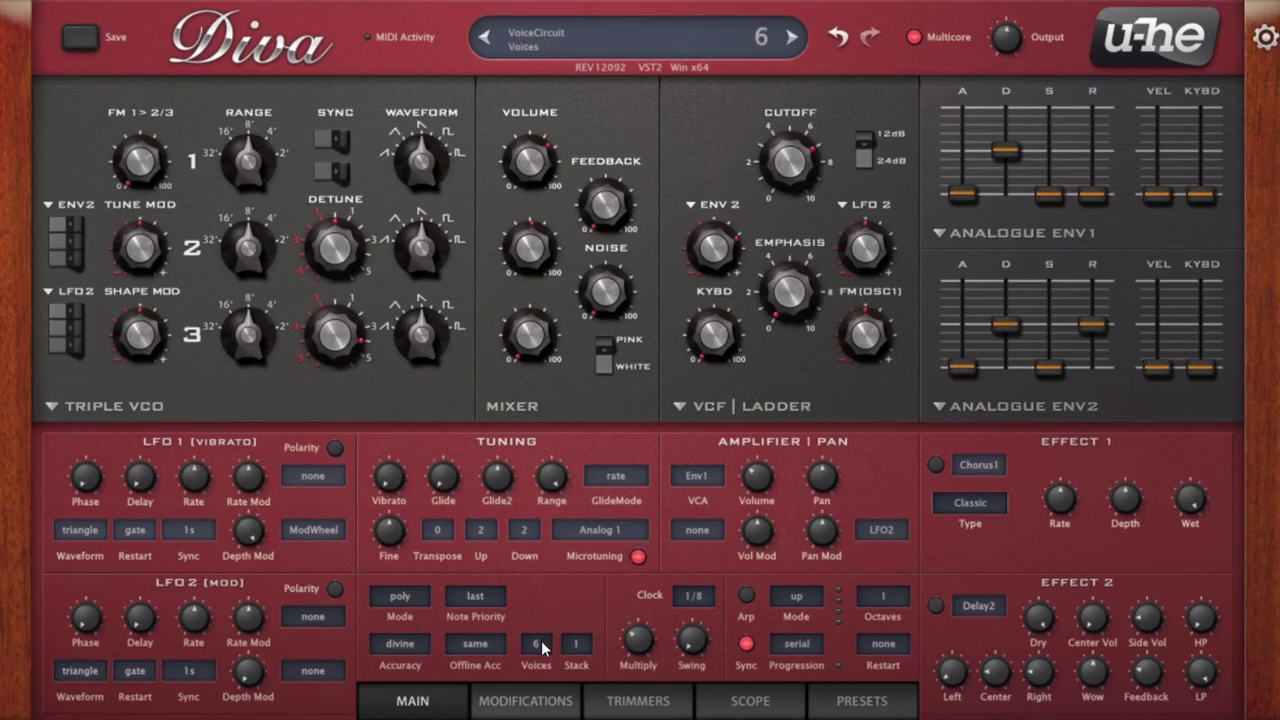
Step: Set the voice stack to 3 and the number of voices to 12
left_click(576, 648)
left_click(607, 699)
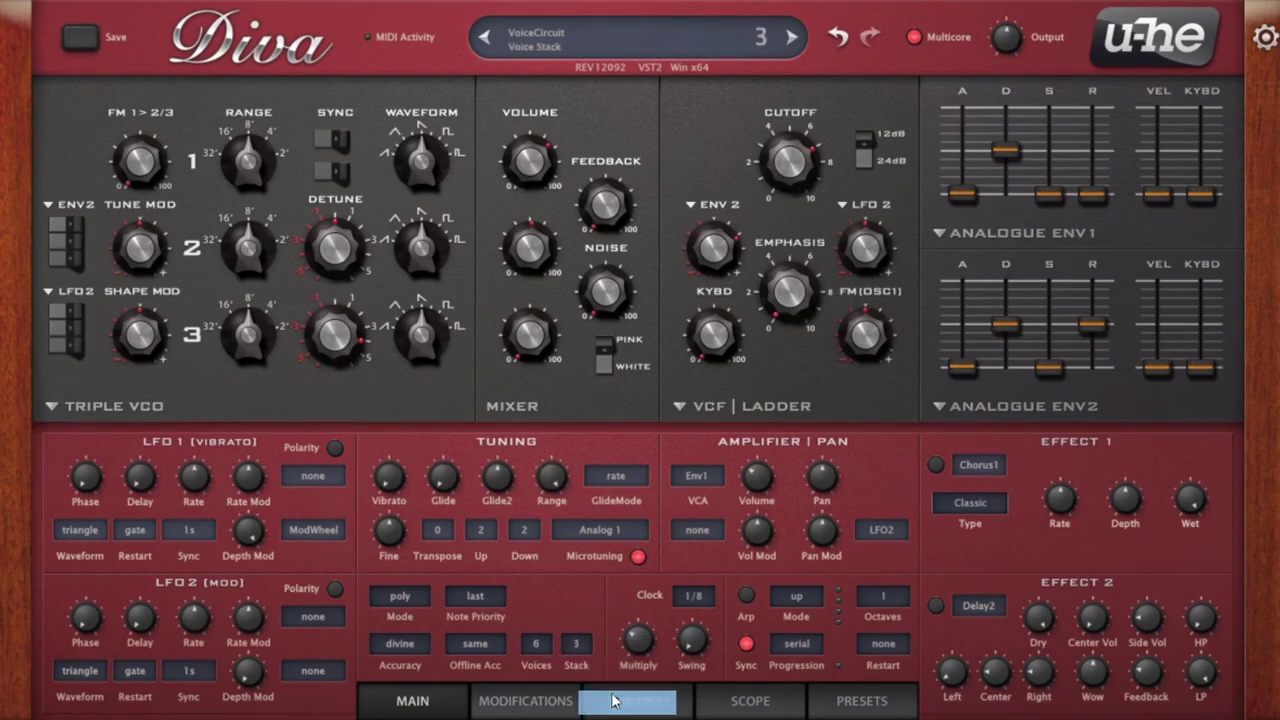
left_click(538, 648)
left_click(578, 602)
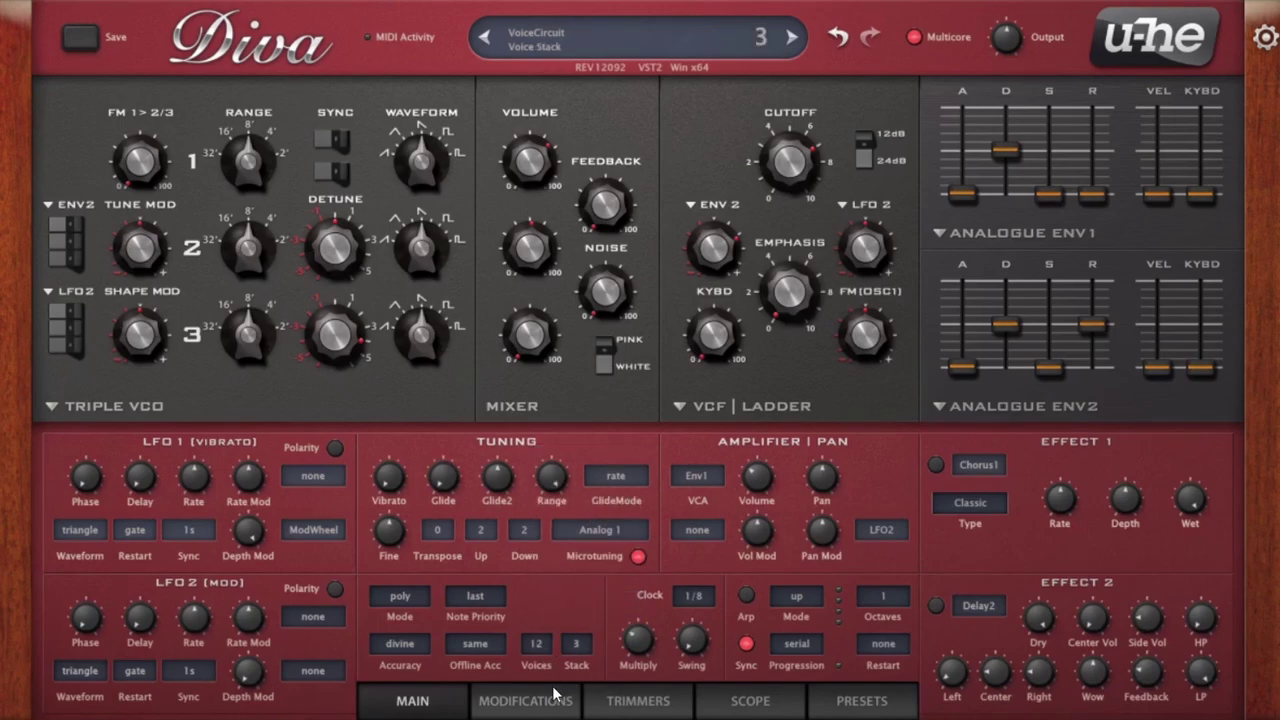
Step: View the oscillator voice detune trimmers for the stacked voices and return to the main page
left_click(548, 703)
left_click(628, 704)
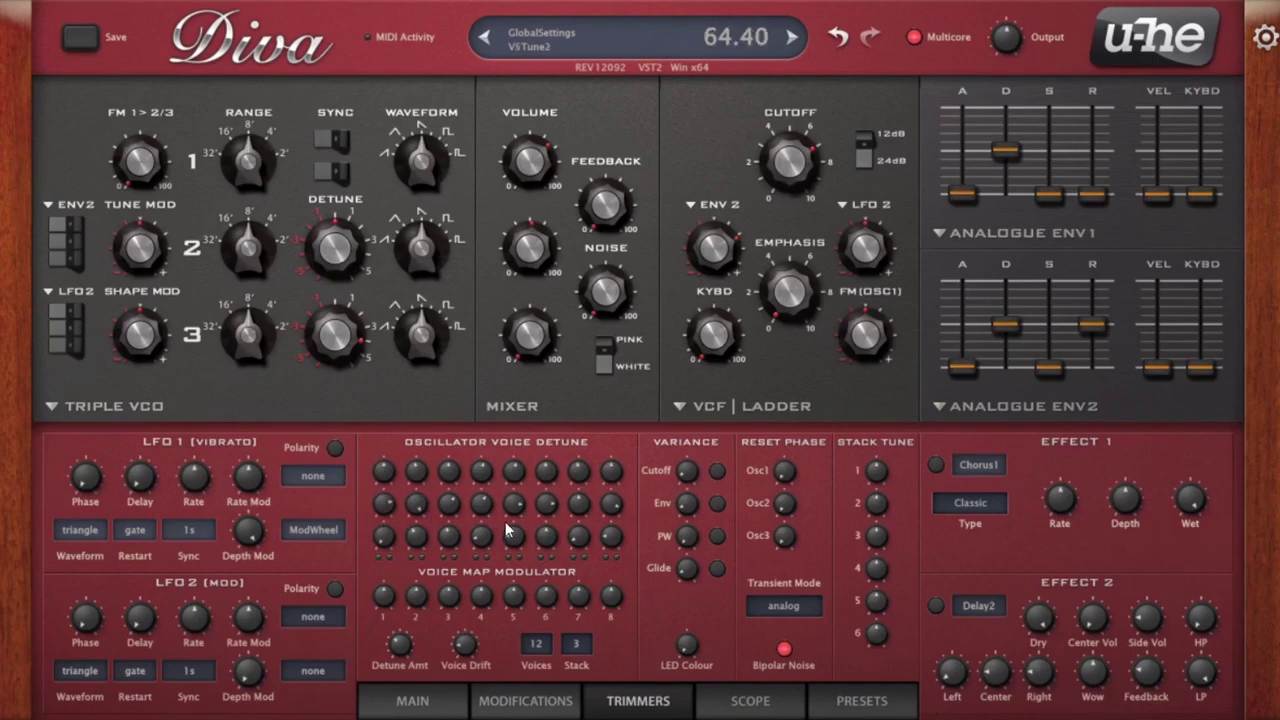
left_click(518, 711)
left_click(443, 710)
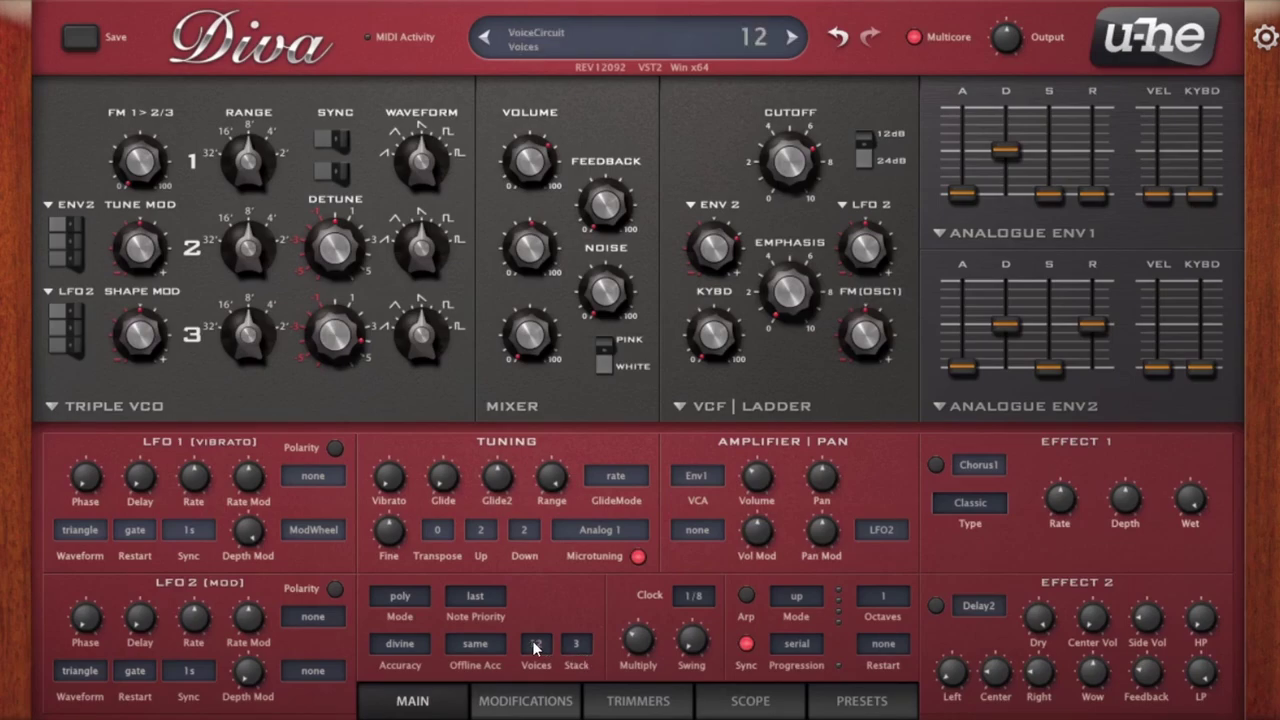
Step: Switch the voice mode to mono and set the voice stack to 1
left_click(402, 597)
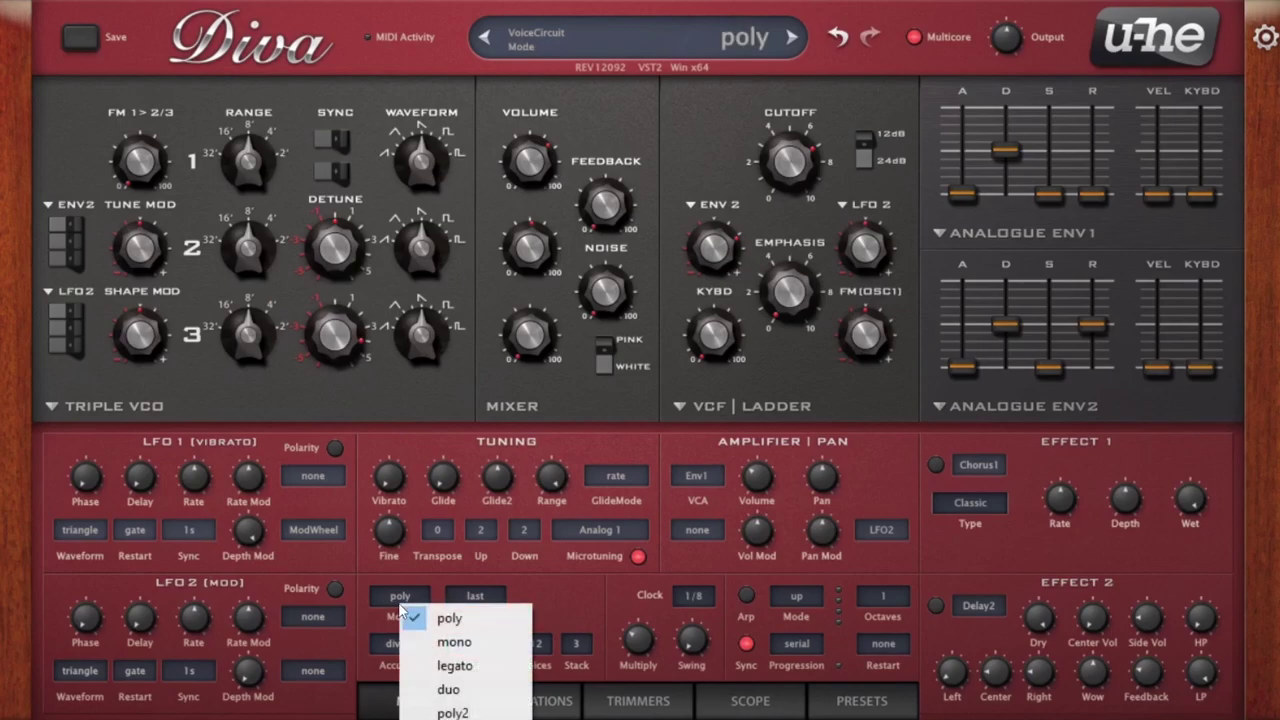
left_click(487, 648)
left_click(576, 643)
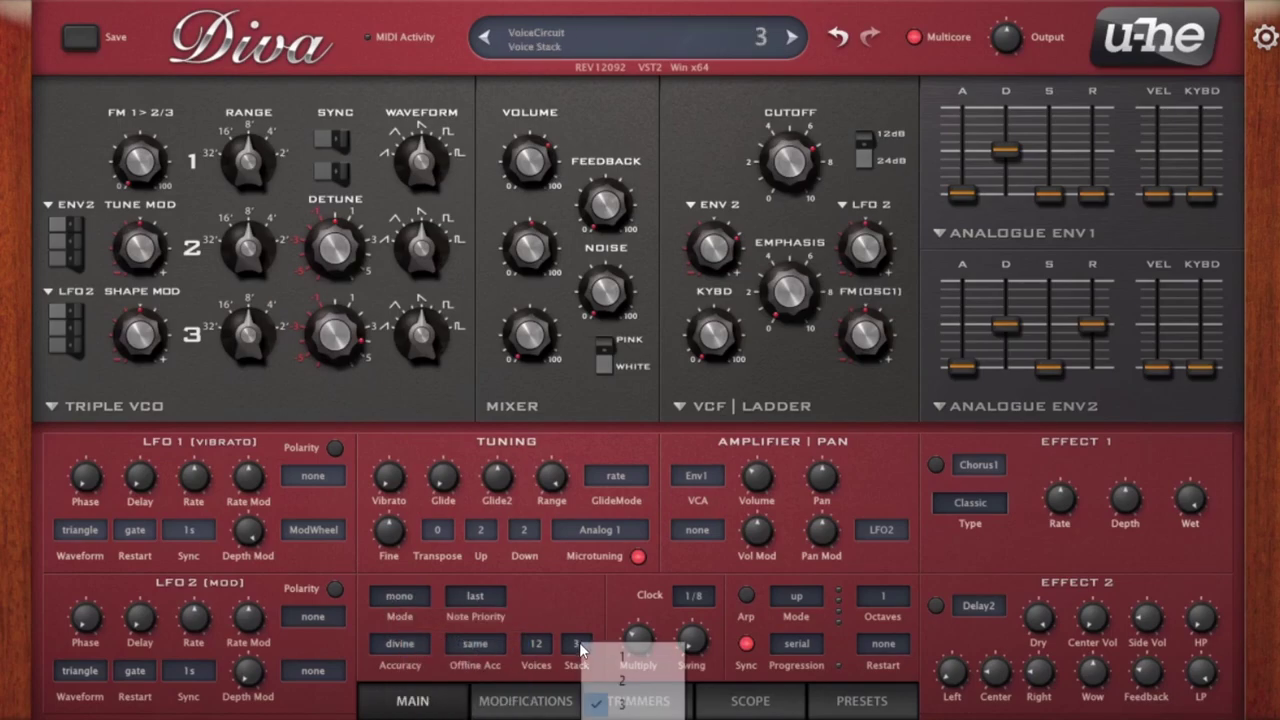
left_click(600, 597)
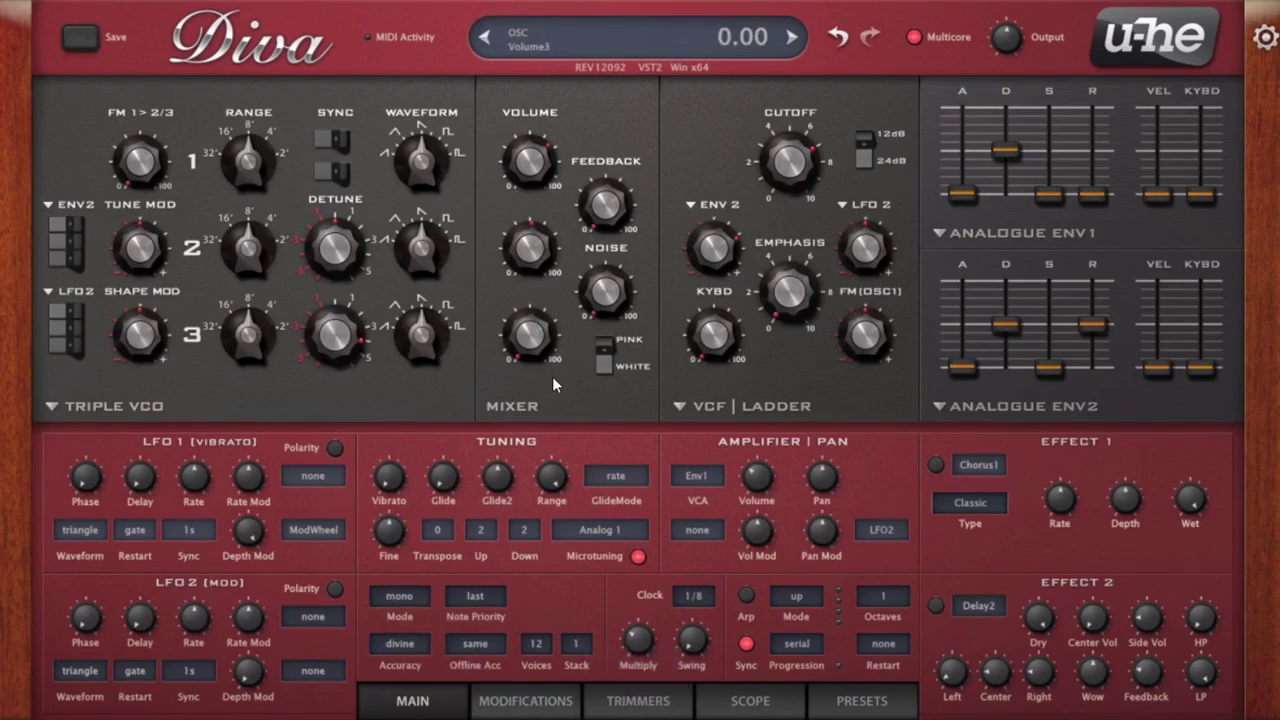
Step: Set the voice stack to 2 and detune the second voice's stack tune trimmer to about 0.56
left_click(578, 645)
left_click(617, 543)
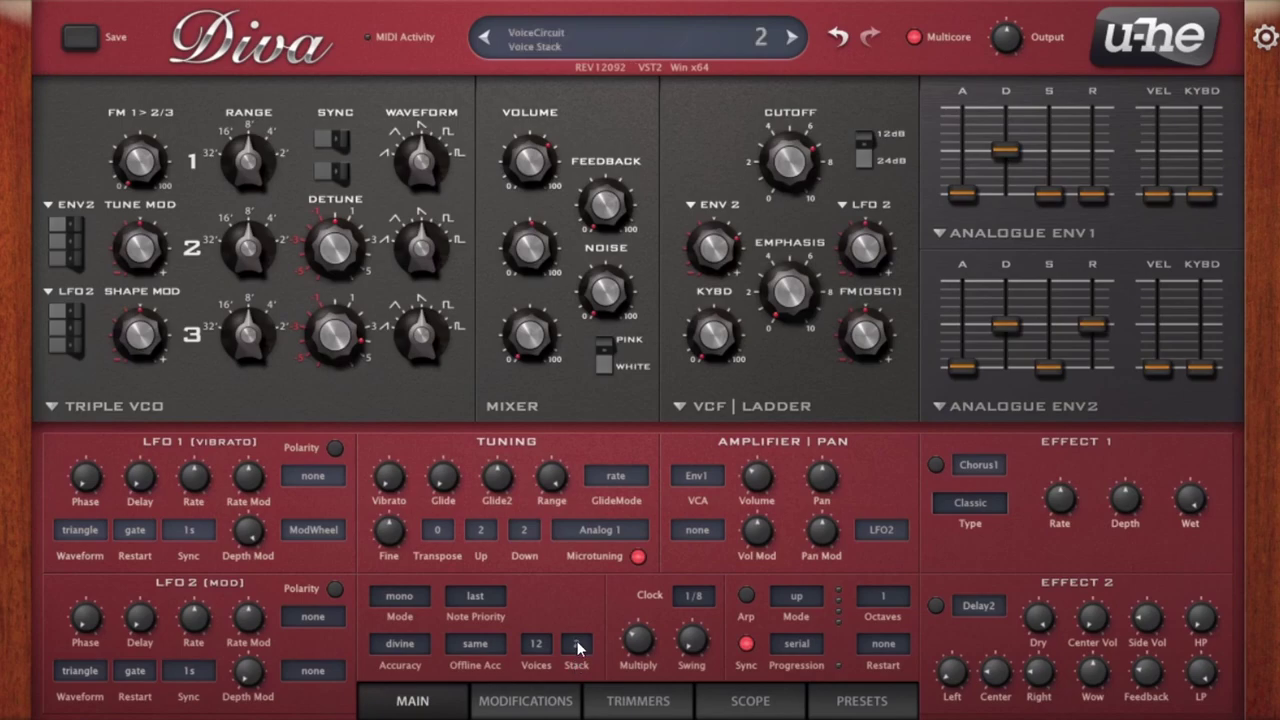
left_click(538, 700)
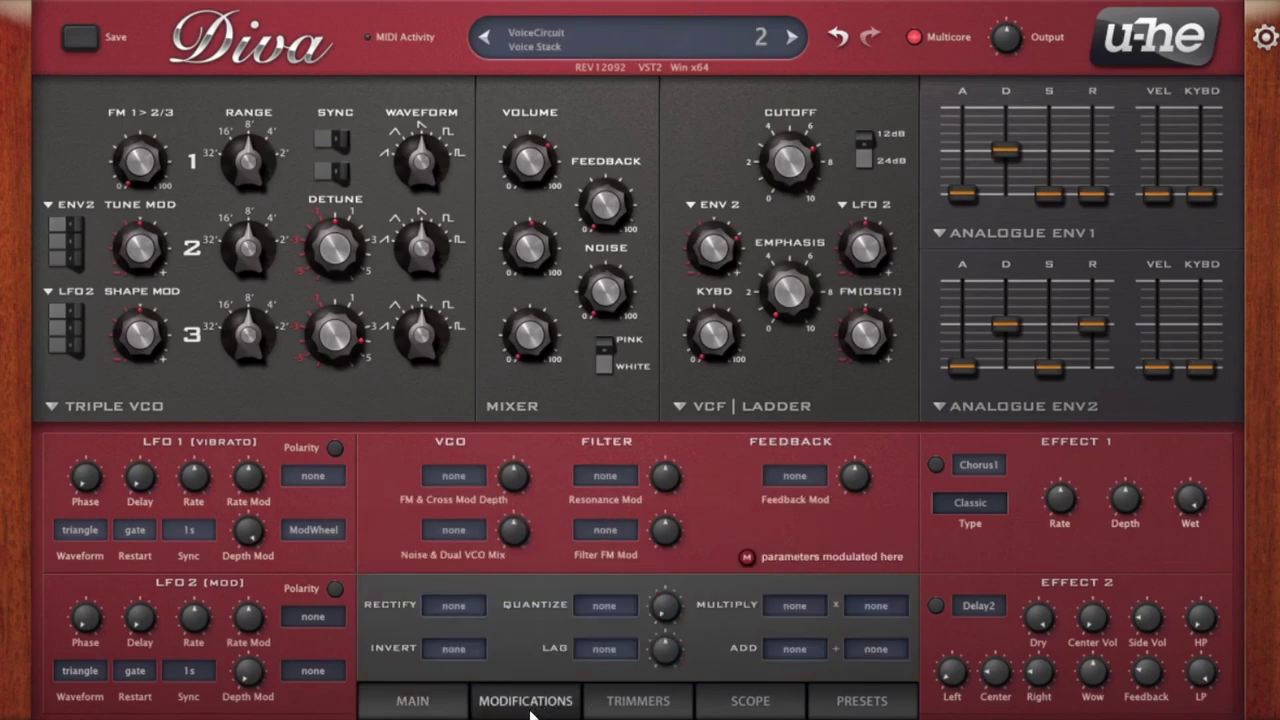
left_click(597, 706)
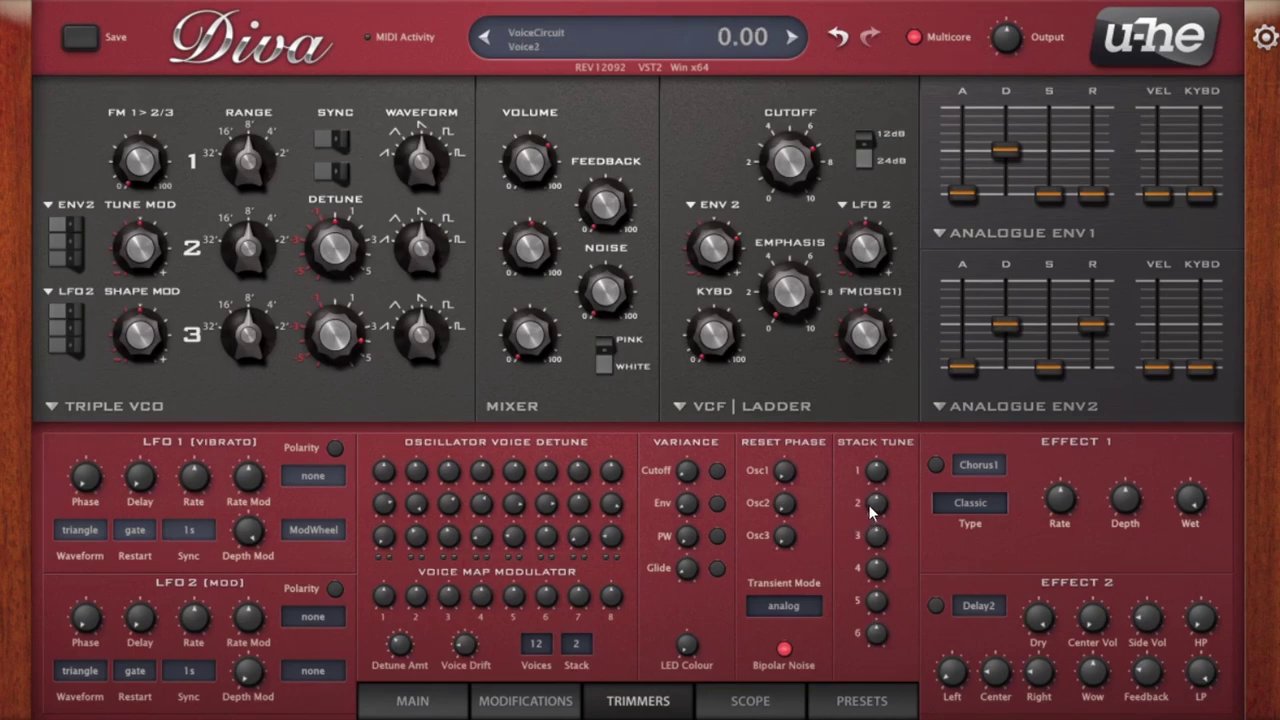
left_click_drag(879, 514, 890, 453)
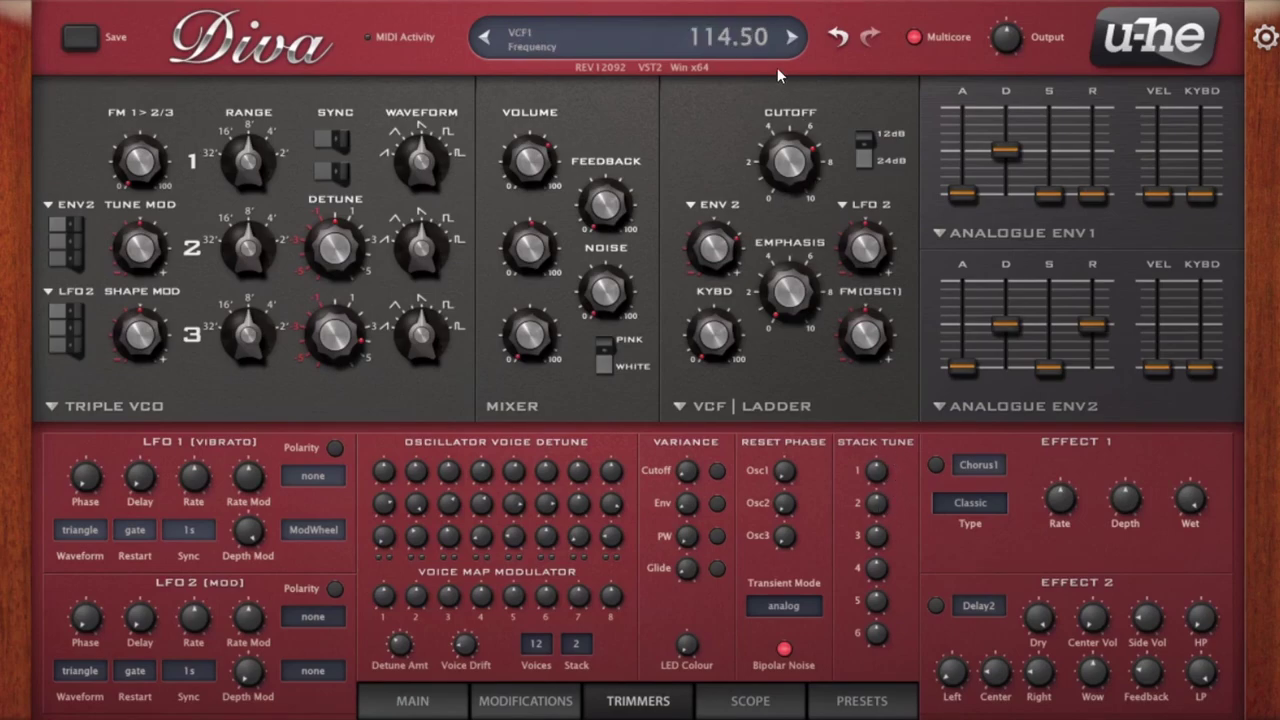
left_click_drag(876, 508, 864, 538)
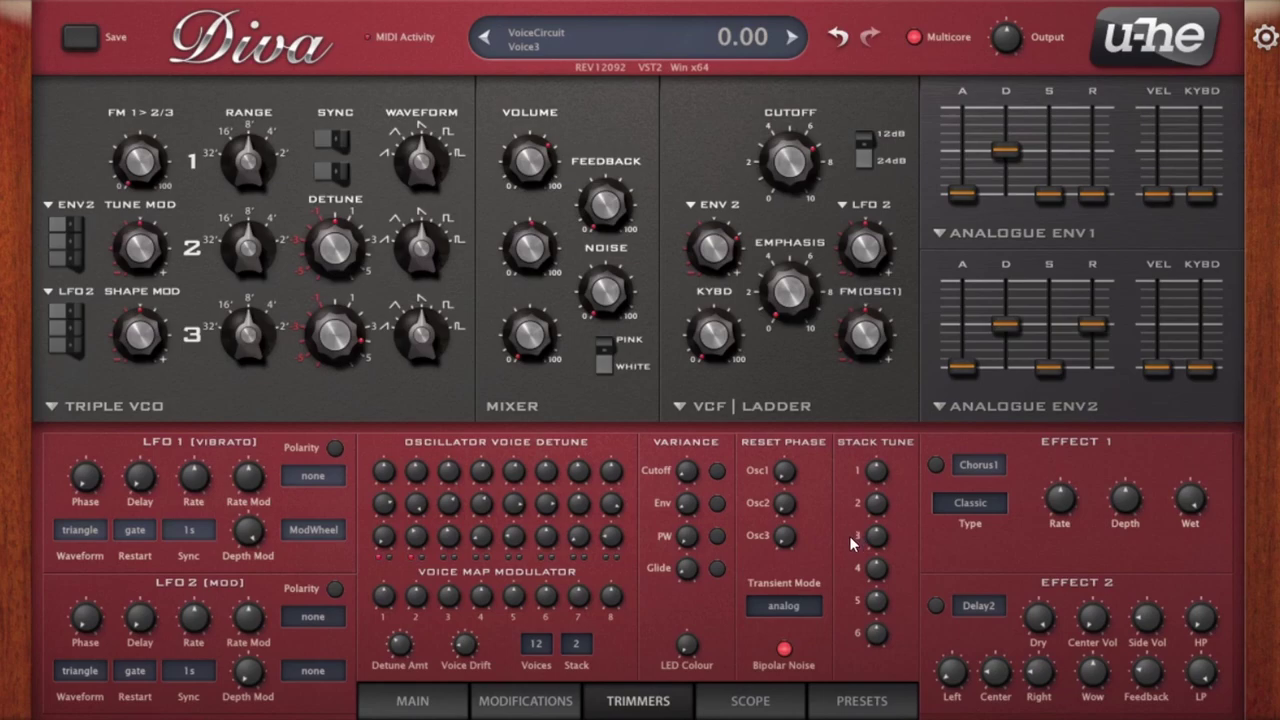
left_click_drag(885, 510, 889, 485)
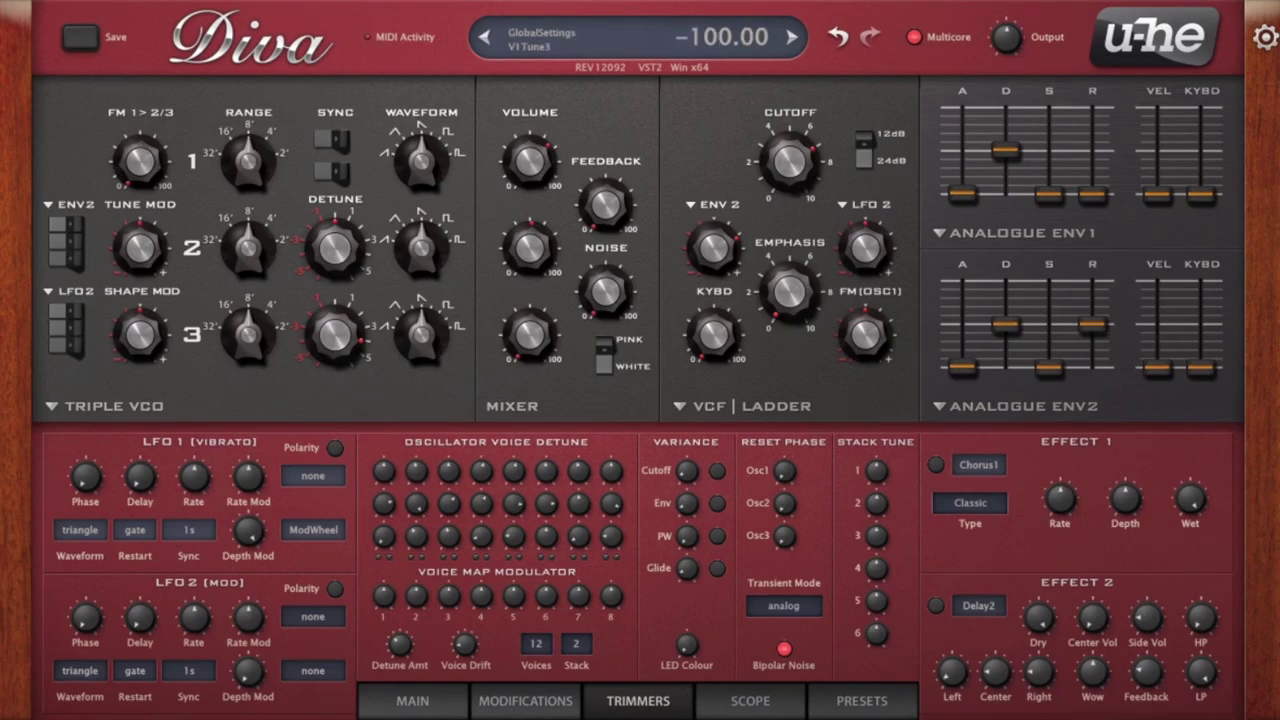
Step: Revisit the main page, return to the trimmers and raise the second voice's stack tune to about 3.08
left_click(412, 700)
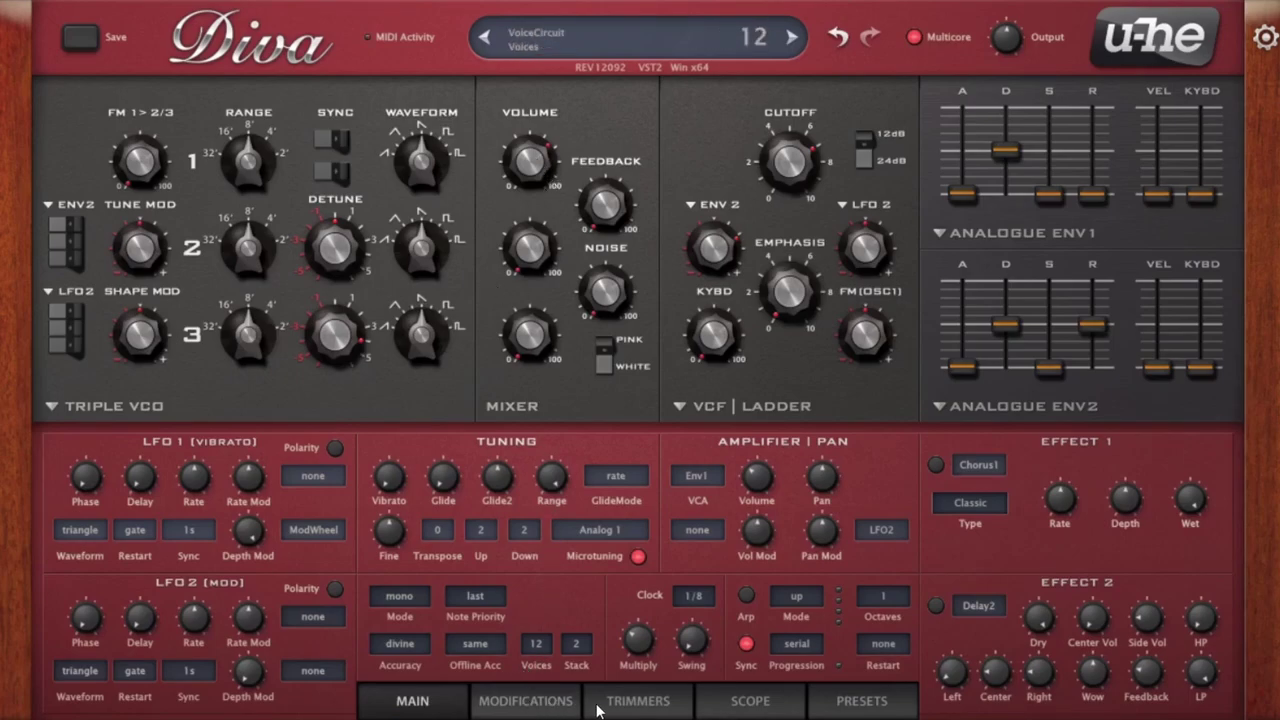
left_click(638, 700)
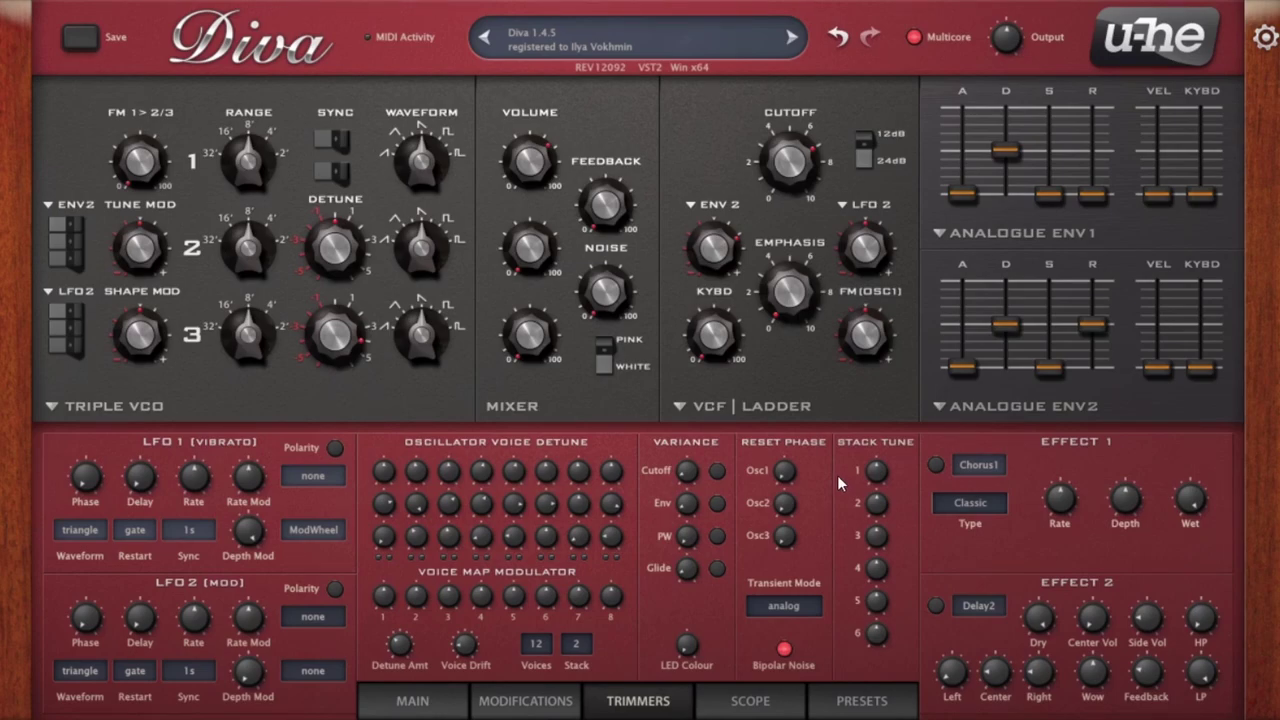
mouse_move(852, 466)
mouse_move(878, 508)
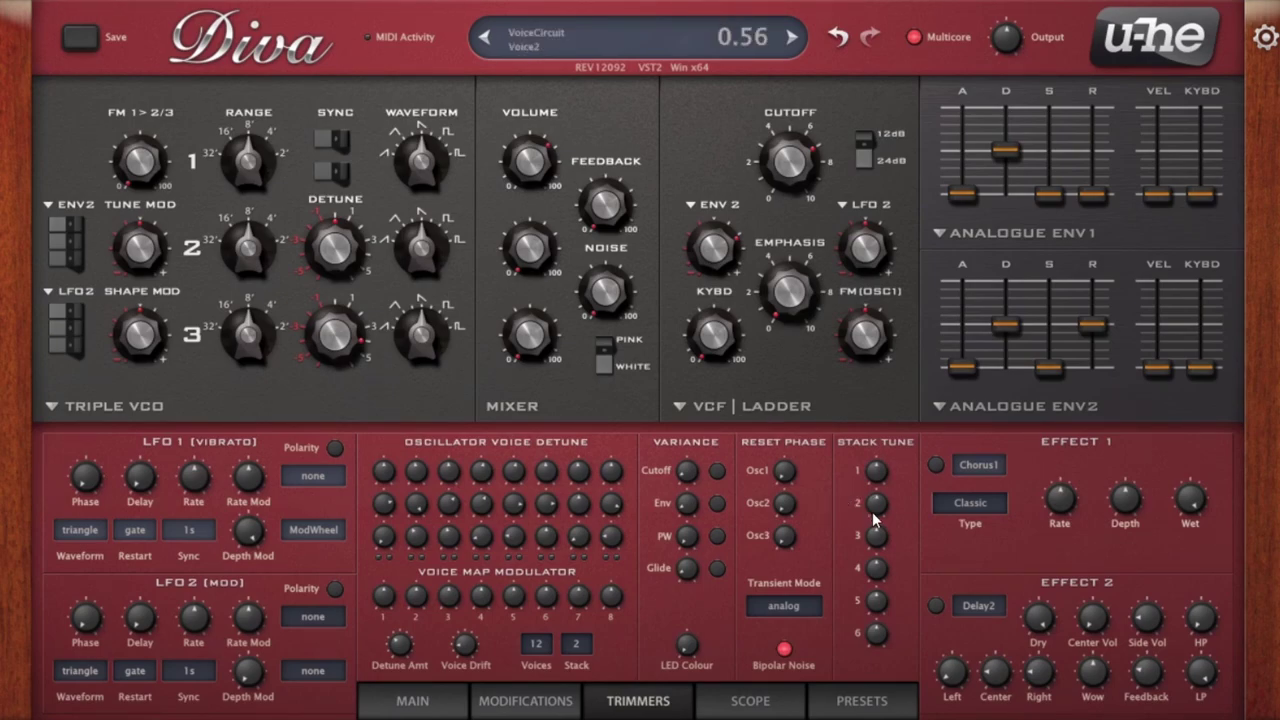
left_click_drag(882, 515, 866, 258)
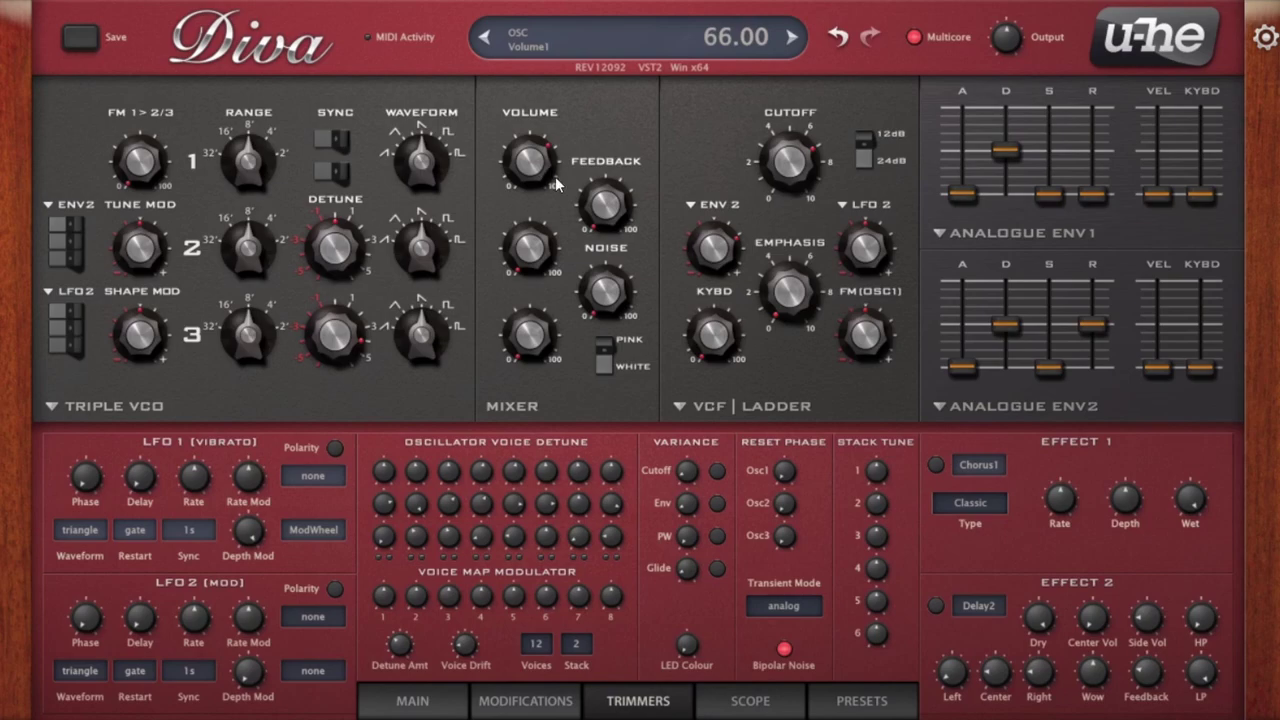
Step: Set the voice stack to 3 on the main page and raise the third voice's stack tune trimmer to 7.00
left_click(418, 701)
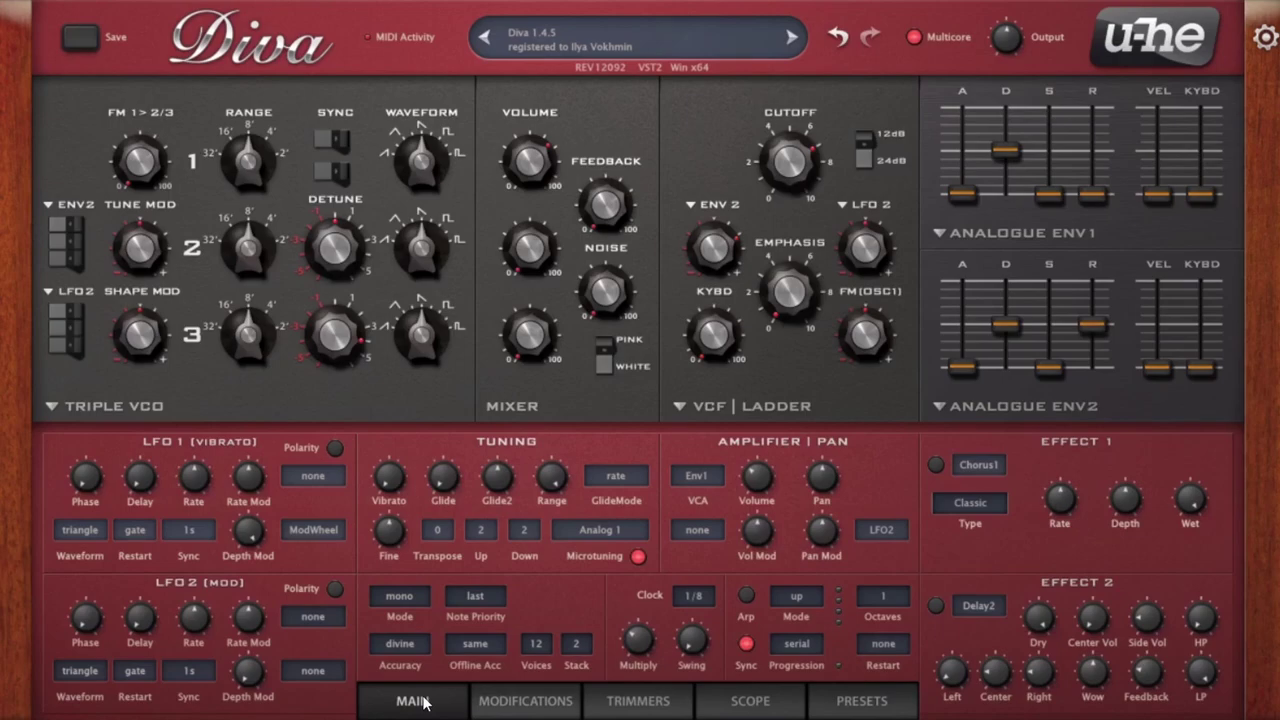
left_click(575, 648)
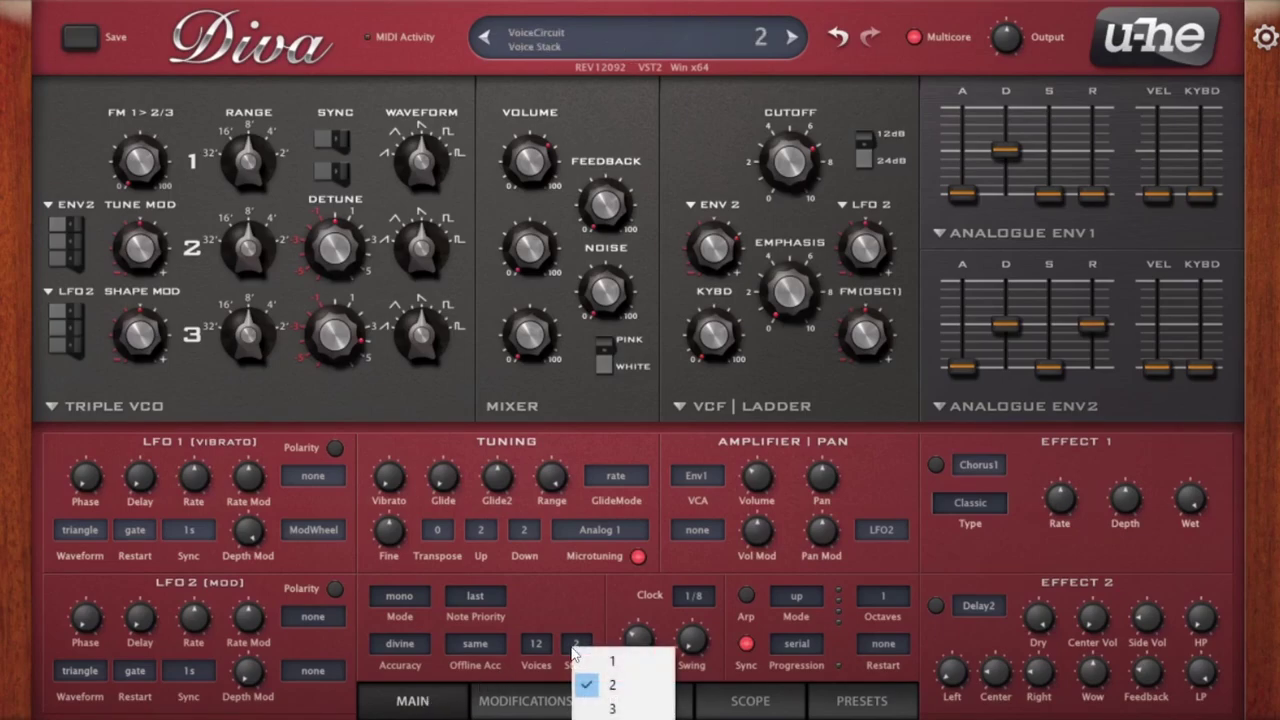
left_click(595, 708)
left_click(639, 701)
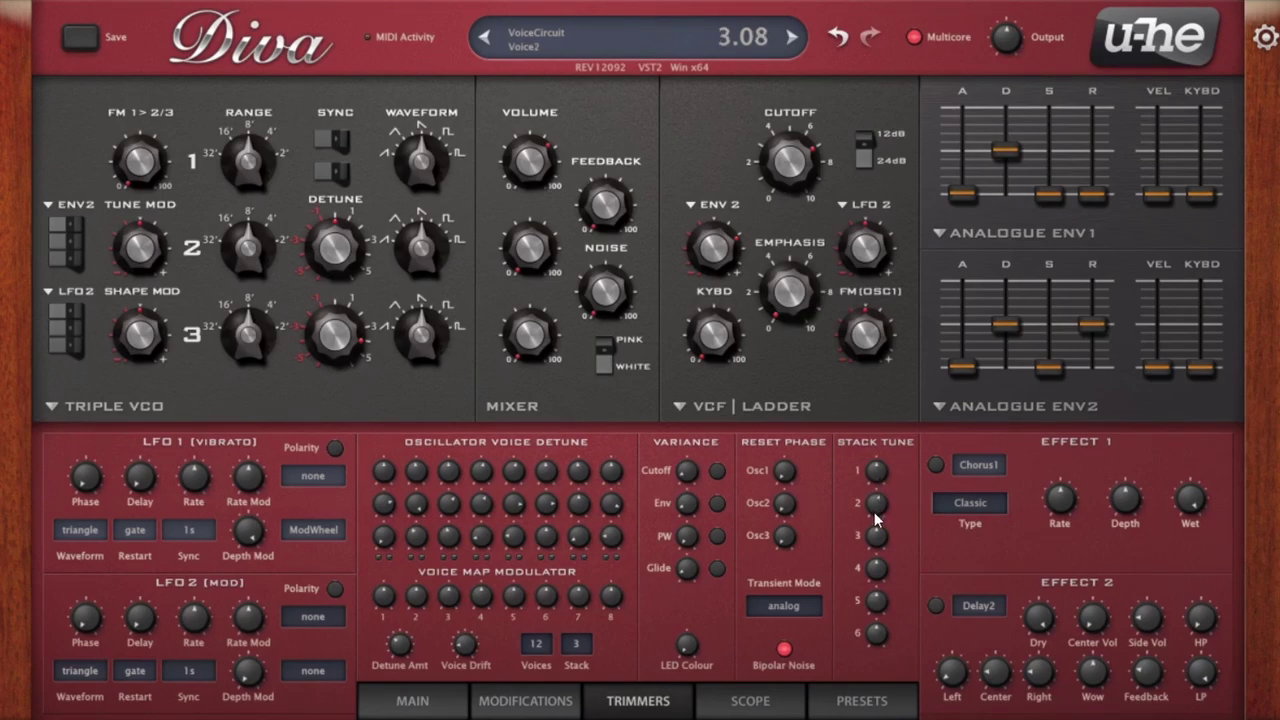
left_click_drag(880, 548, 874, 519)
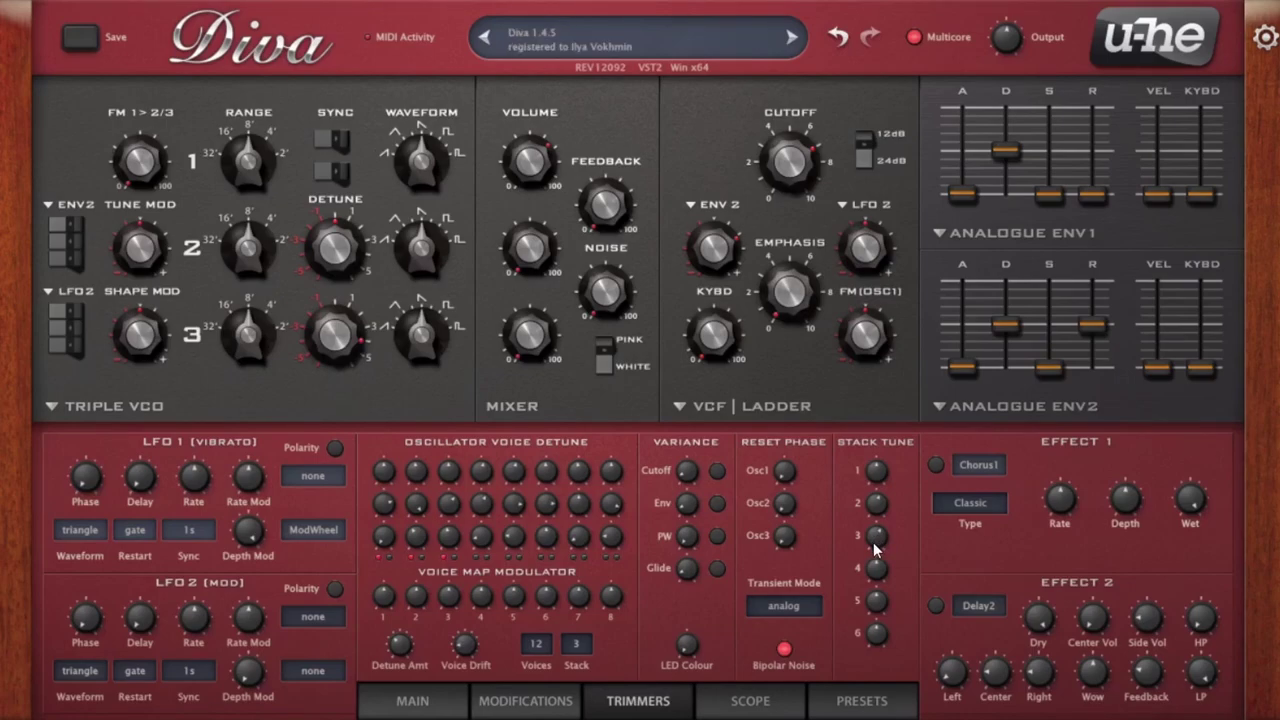
left_click_drag(875, 548, 874, 539)
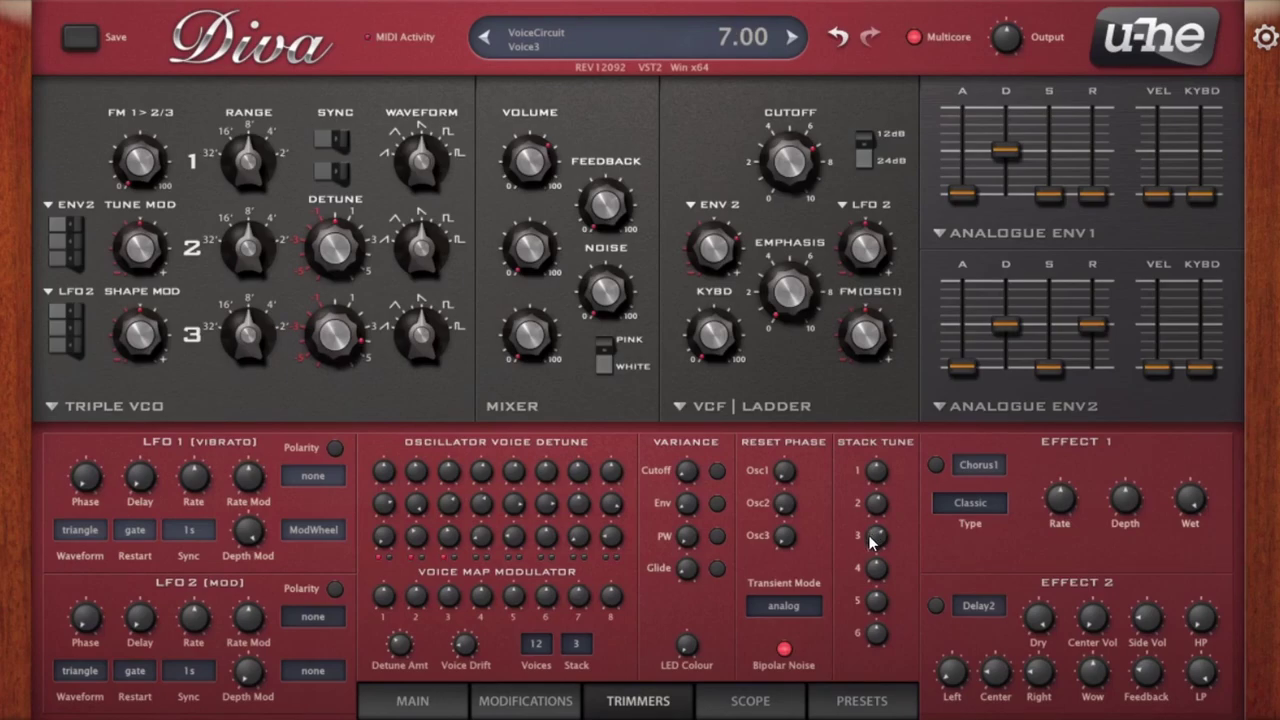
Step: On the main page, lower the filter cutoff to about 2 and adjust oscillator 2's detune, with its range at 4'
left_click(450, 706)
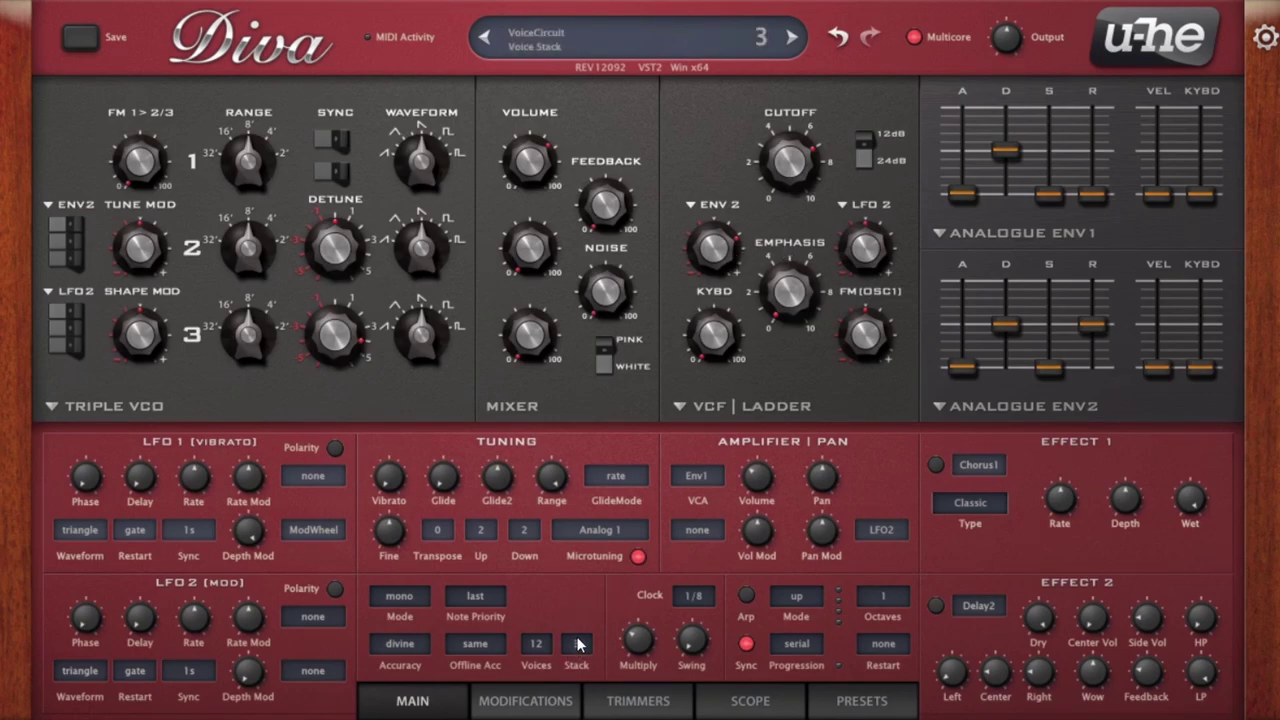
left_click_drag(789, 160, 740, 289)
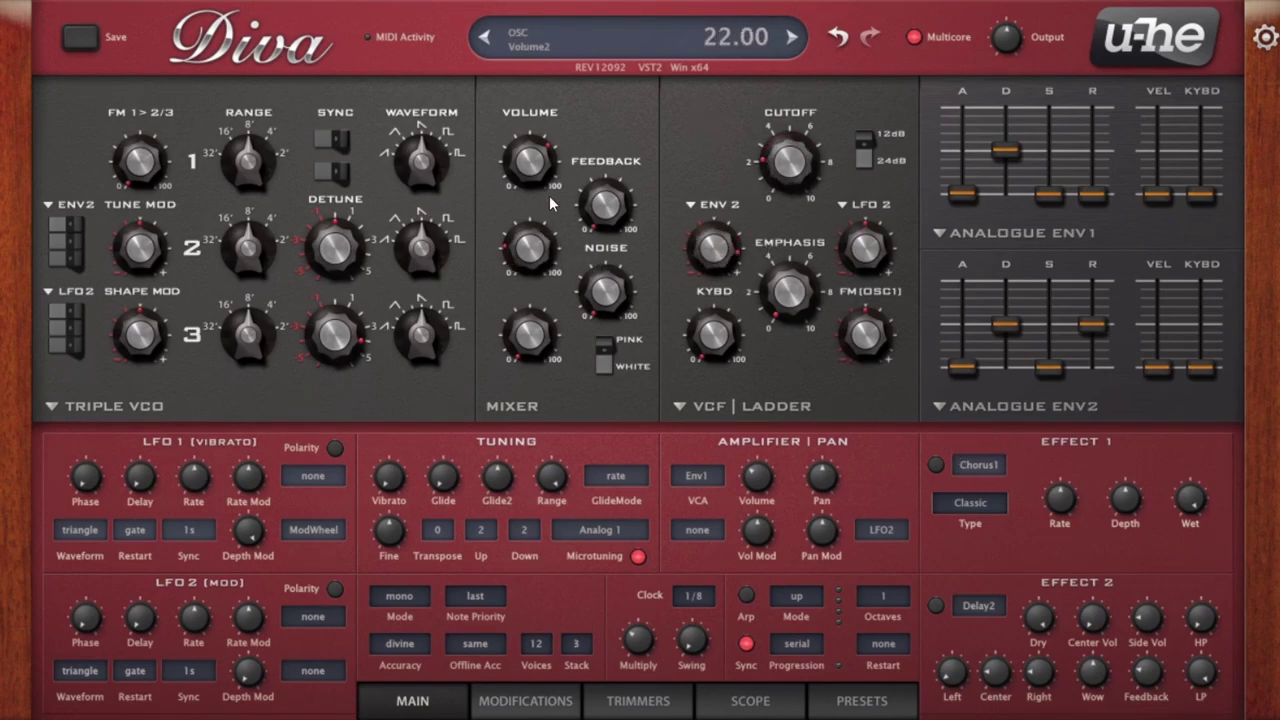
left_click_drag(340, 247, 351, 124)
left_click_drag(334, 246, 418, 32)
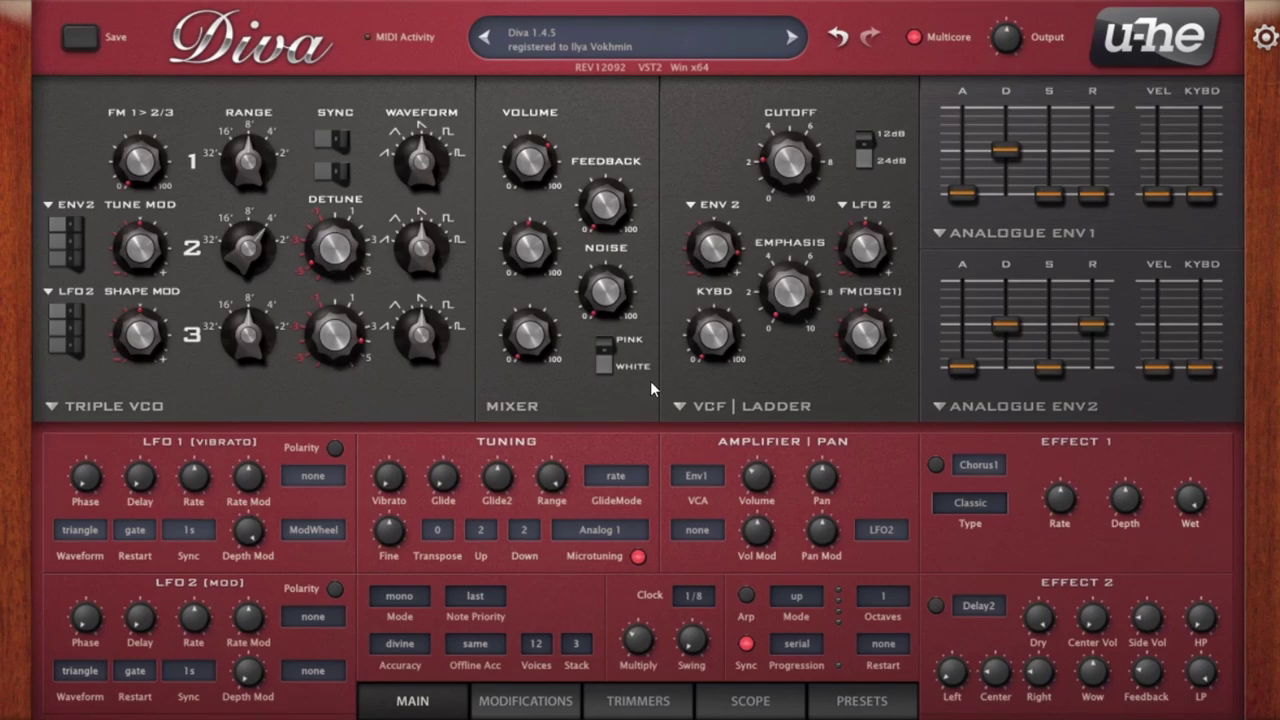
Step: Set the voice stack to 1, check the trimmers page and return to the main page
left_click(576, 644)
left_click(614, 658)
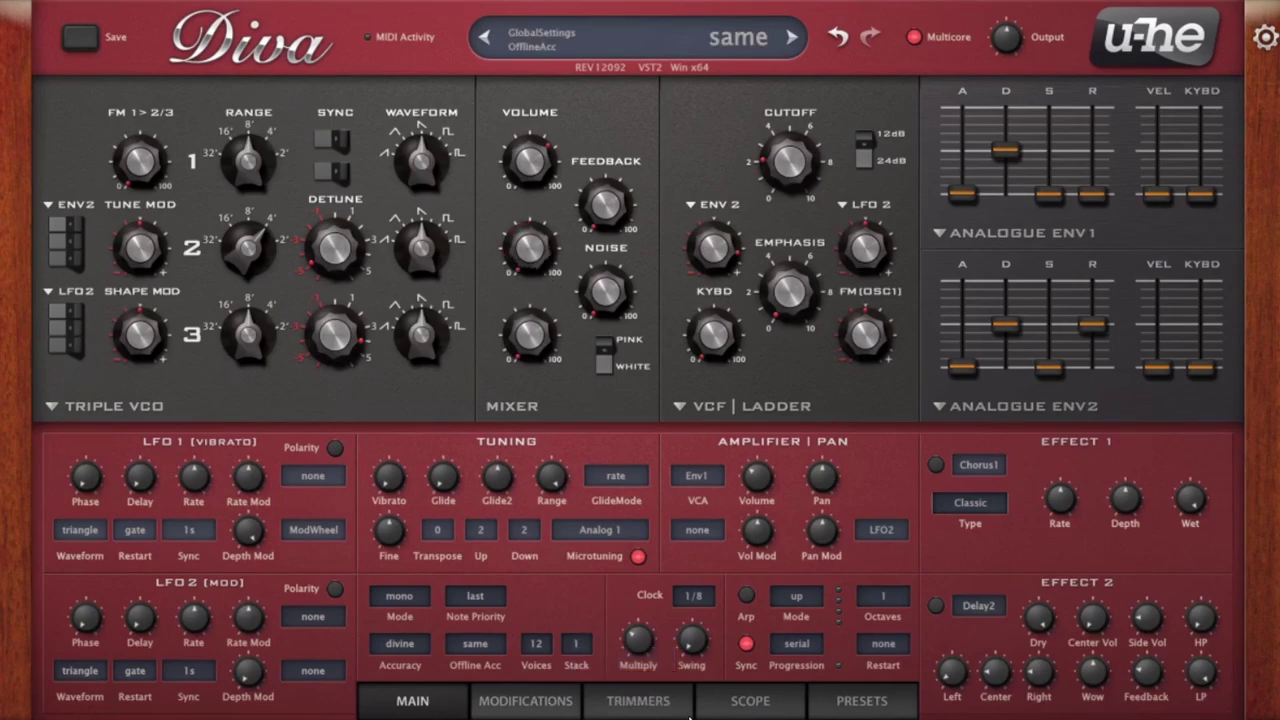
left_click(555, 708)
left_click(636, 708)
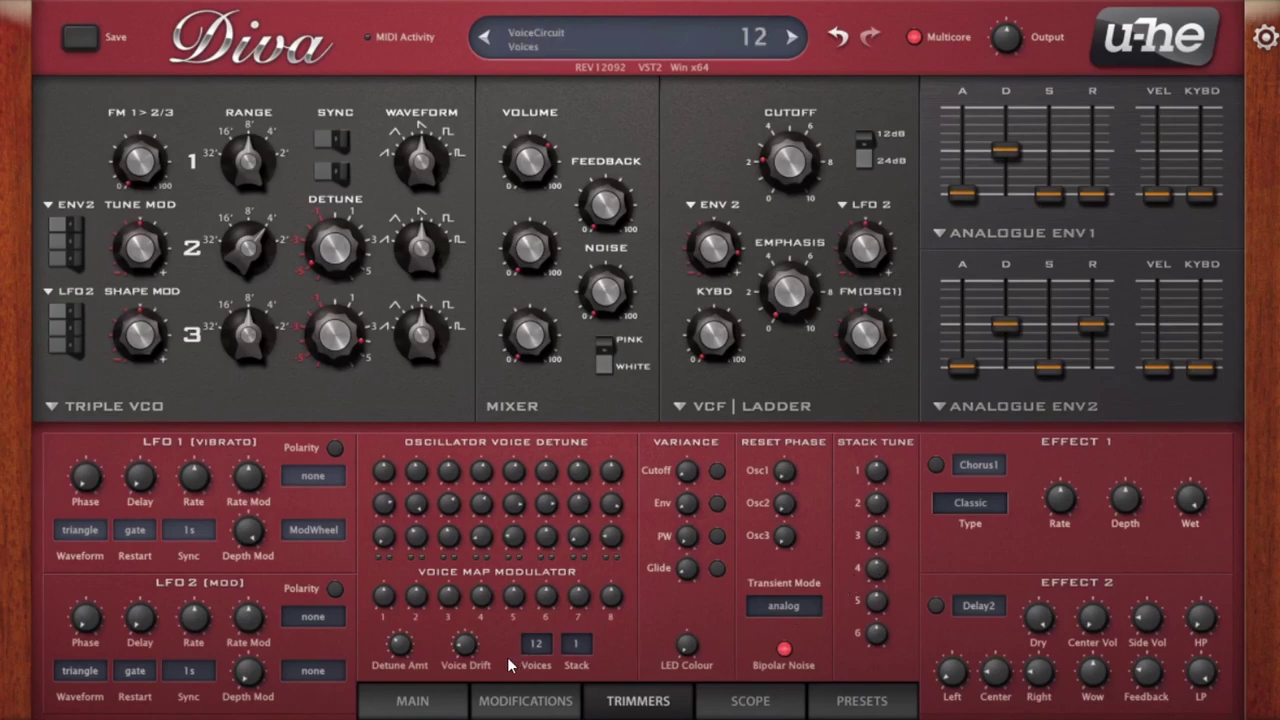
left_click(424, 697)
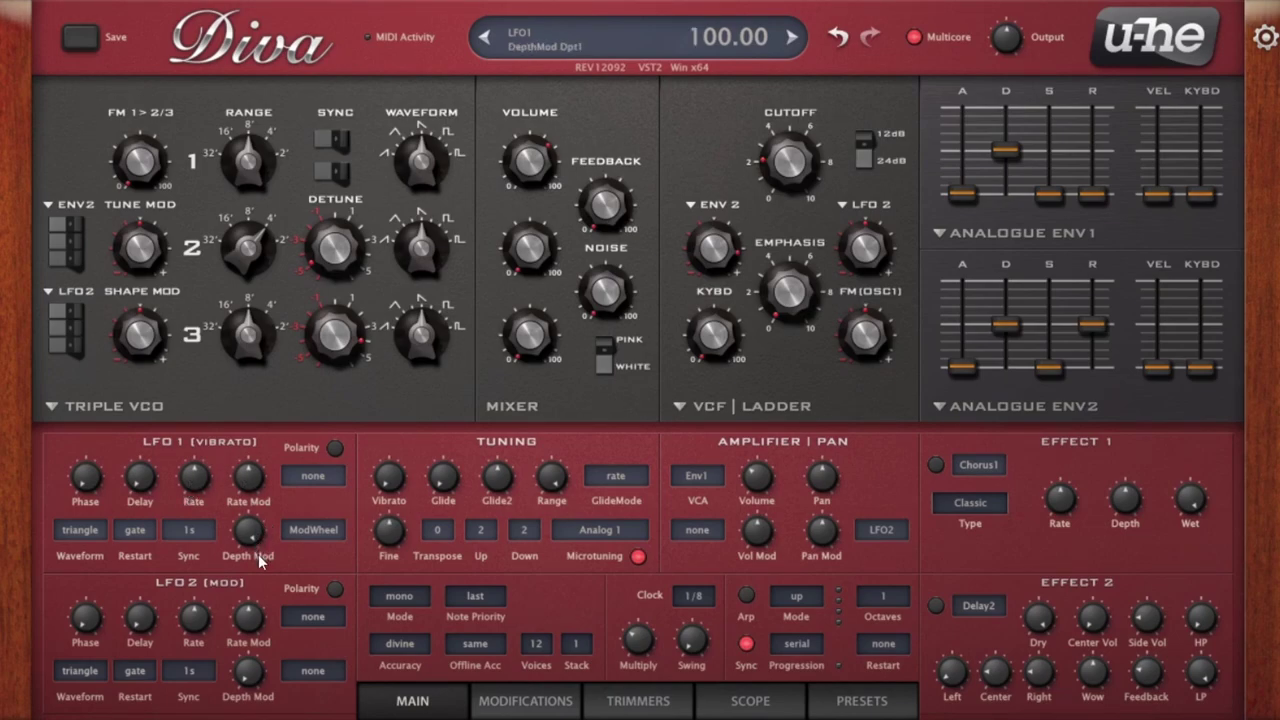
Step: Raise the filter cutoff to about 5, and increase the envelope 1 sustain and the vibrato amount
left_click_drag(789, 162, 819, 77)
left_click_drag(1049, 193, 1067, 110)
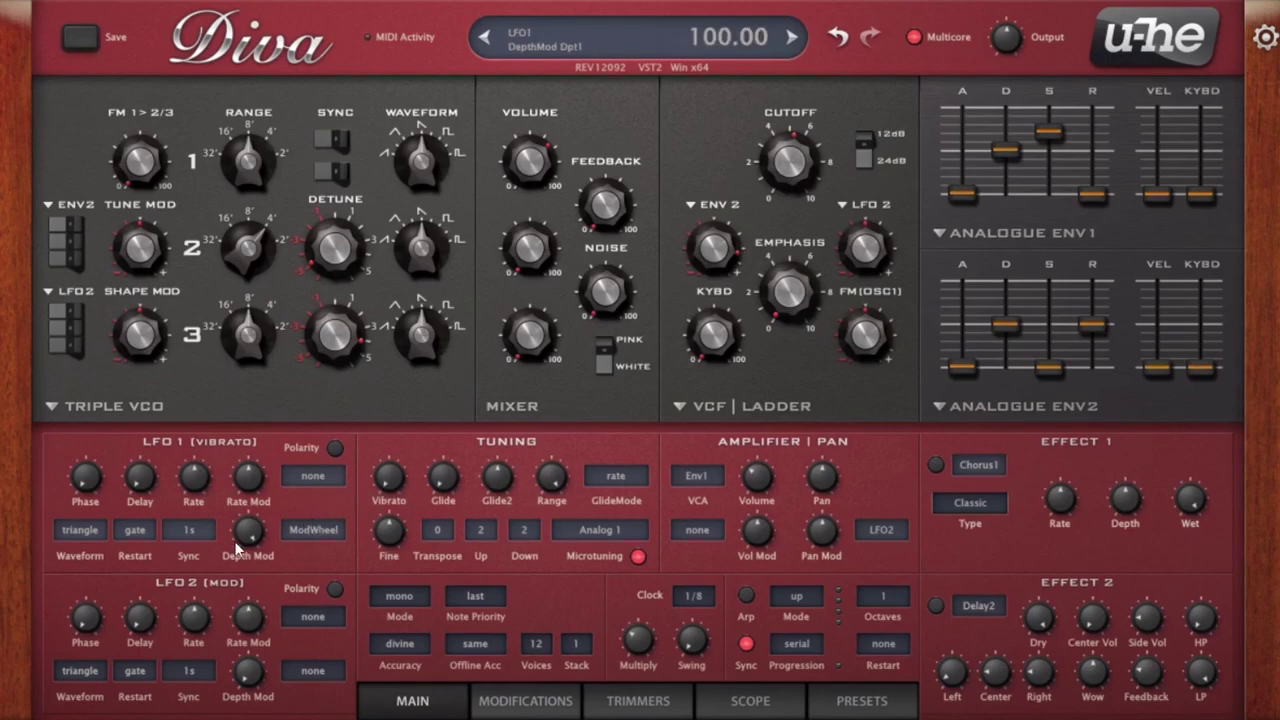
left_click_drag(385, 481, 357, 419)
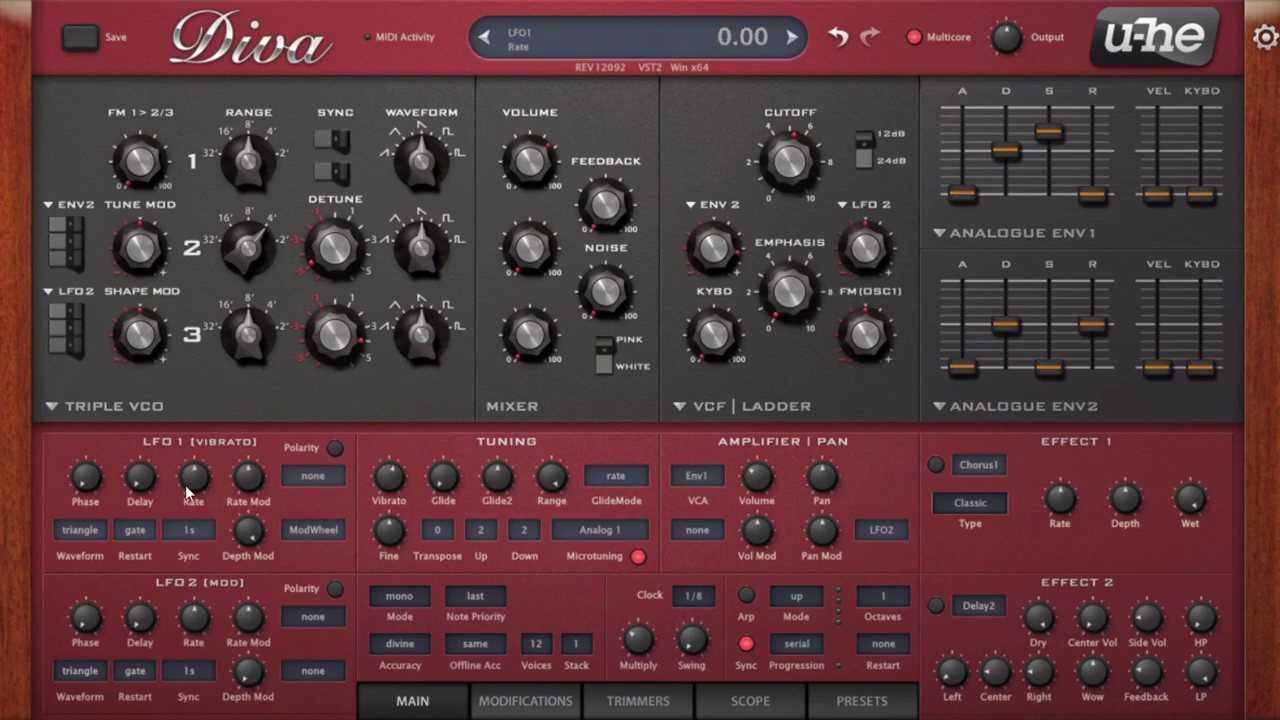
Step: Increase the vibrato amount in the tuning section and raise the LFO 1 rate slightly
left_click_drag(388, 478, 399, 436)
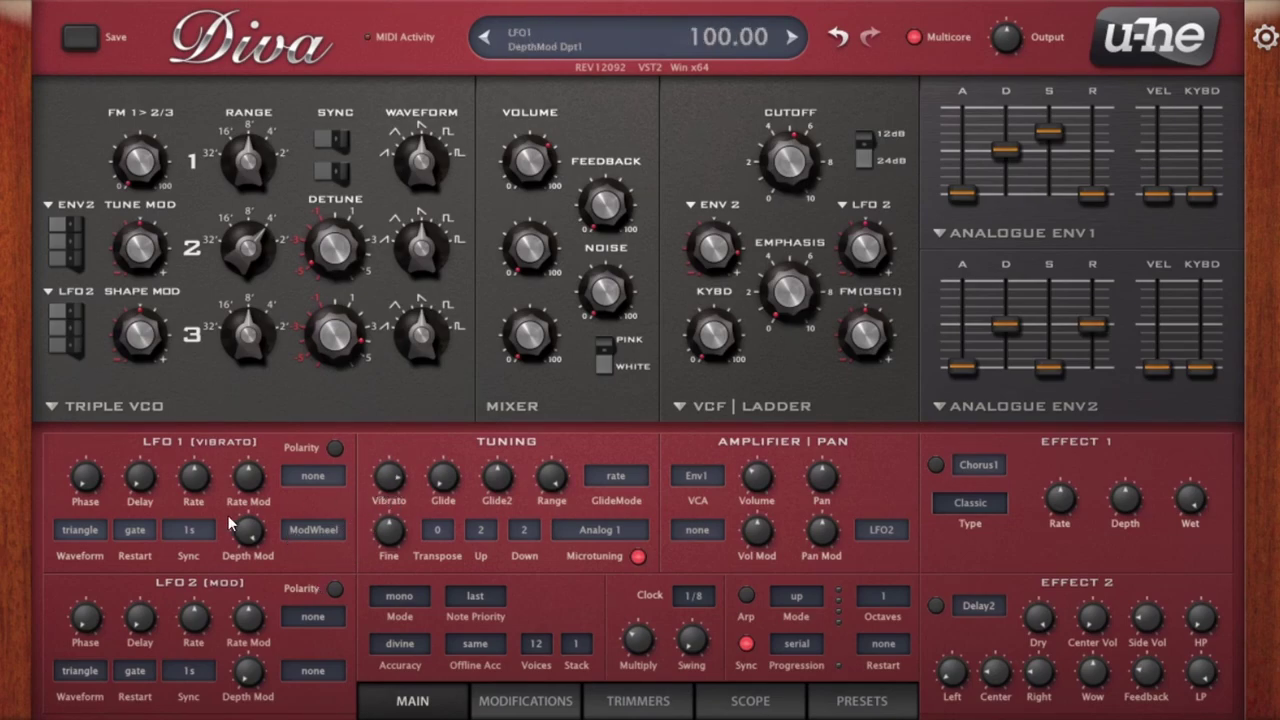
left_click_drag(206, 489, 205, 475)
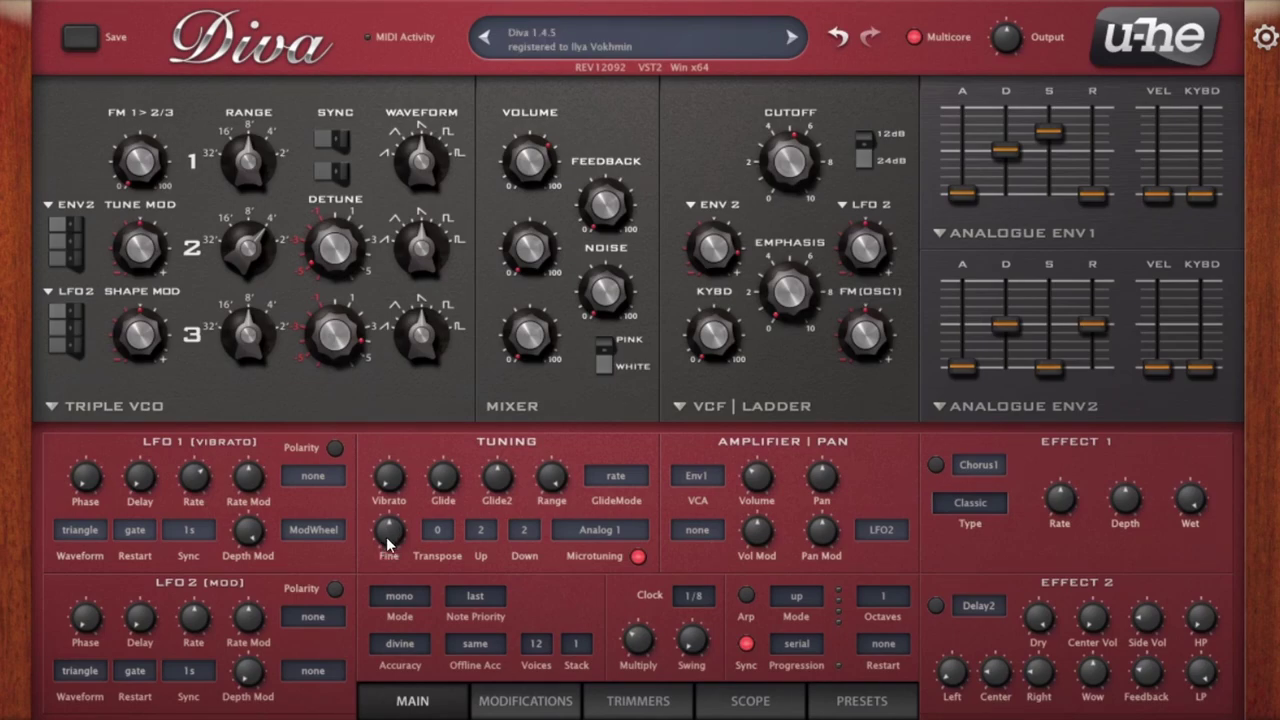
Step: Try a fine tune of -100.00 cents and look through the transpose values, keeping 0
left_click_drag(390, 540, 390, 580)
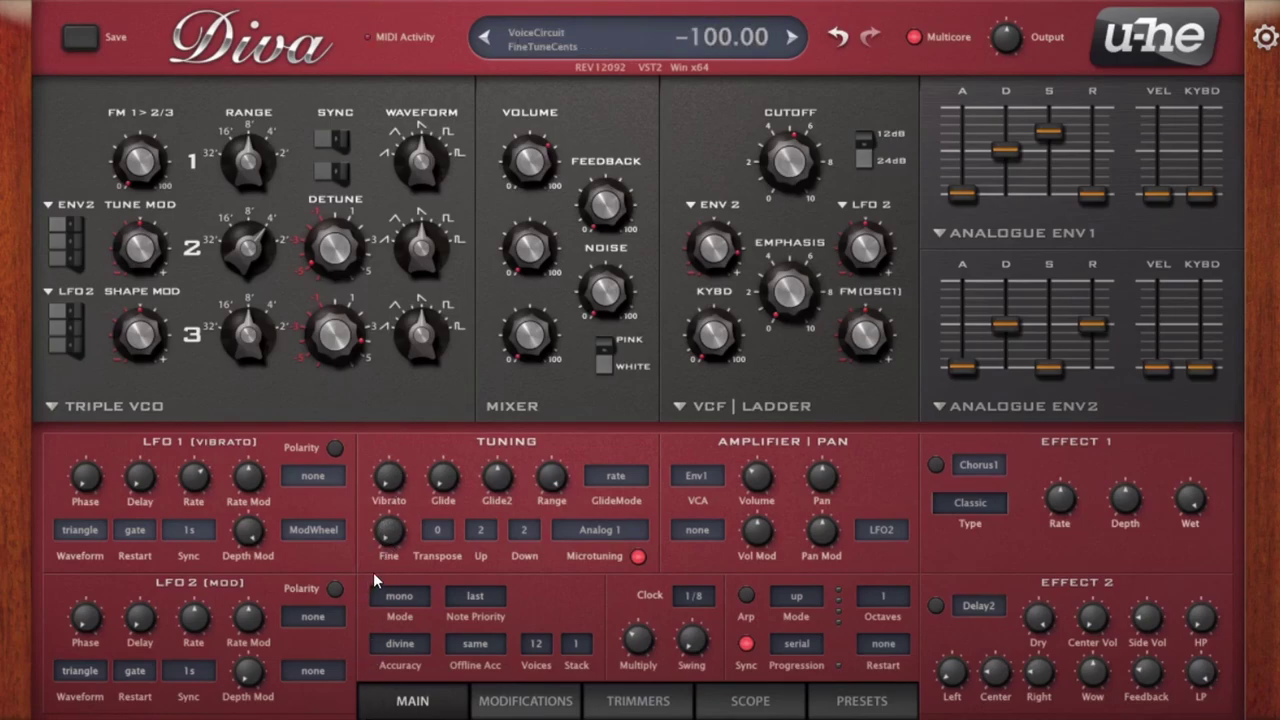
left_click(450, 533)
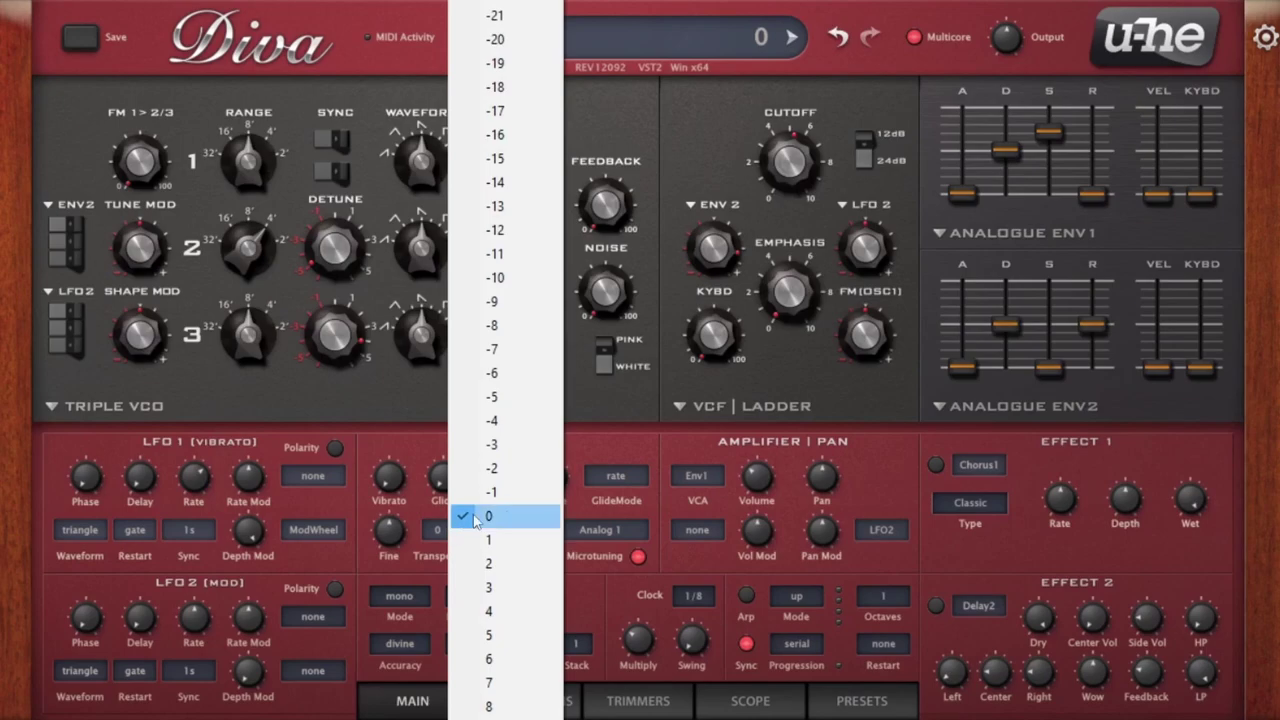
scroll(478, 500, "down", 2)
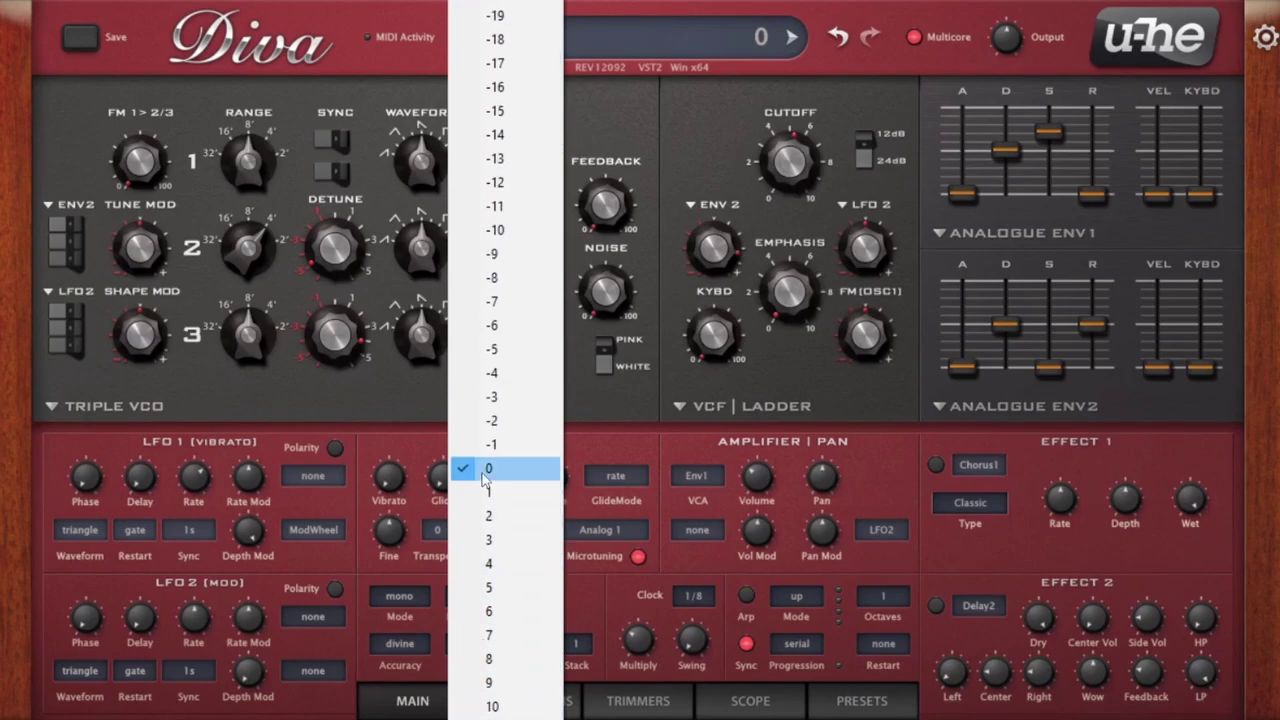
left_click(483, 472)
left_click(447, 401)
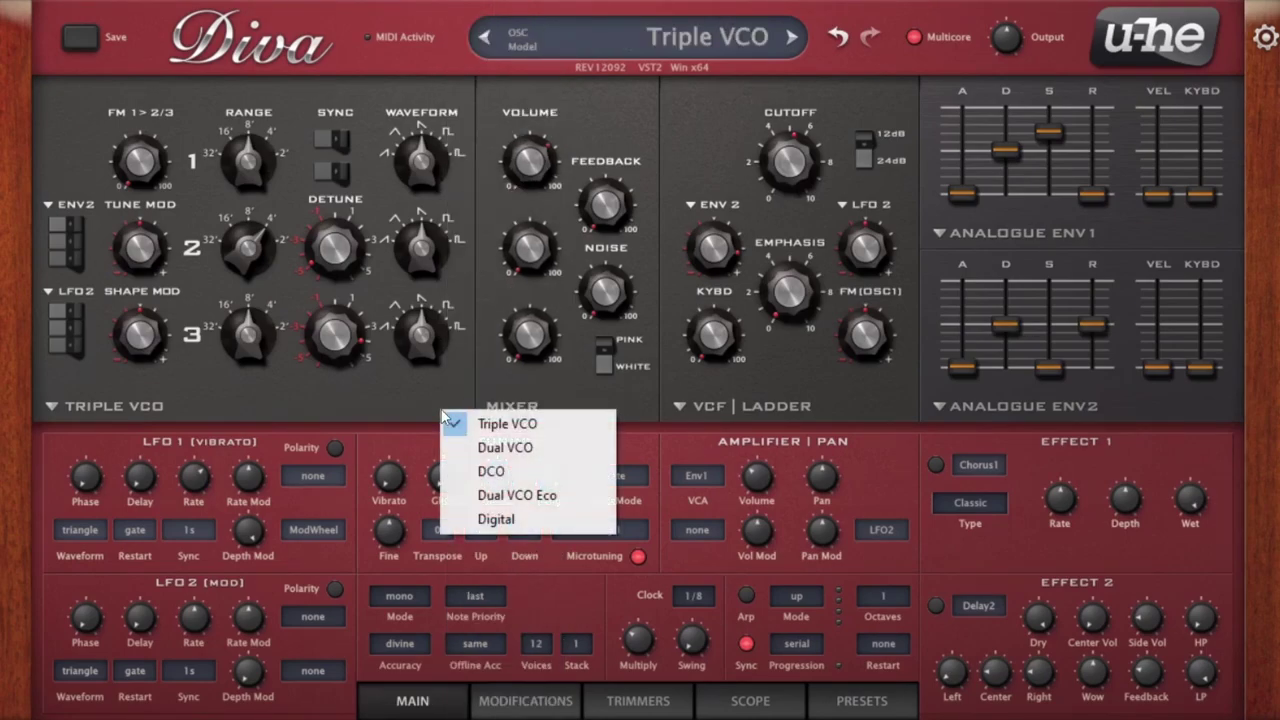
left_click(456, 438)
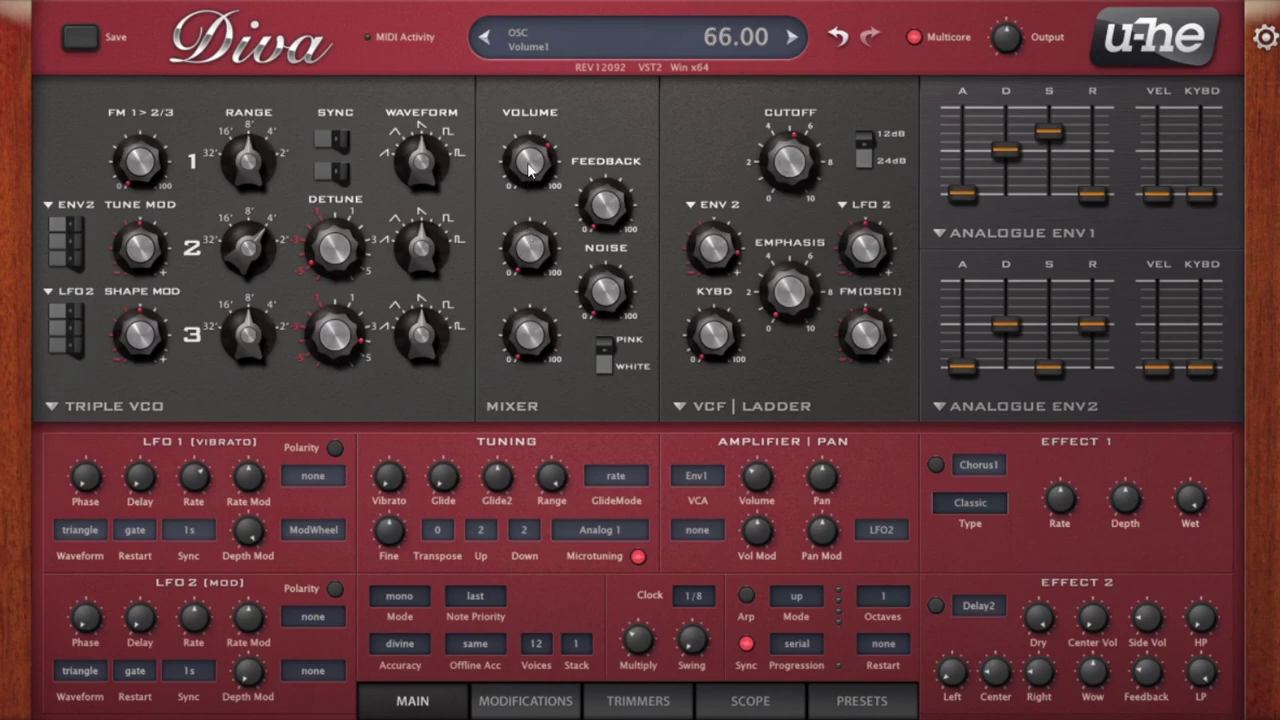
Step: Raise oscillator 2's volume in the mixer and try the FM amount from oscillator 1
left_click_drag(540, 264, 565, 61)
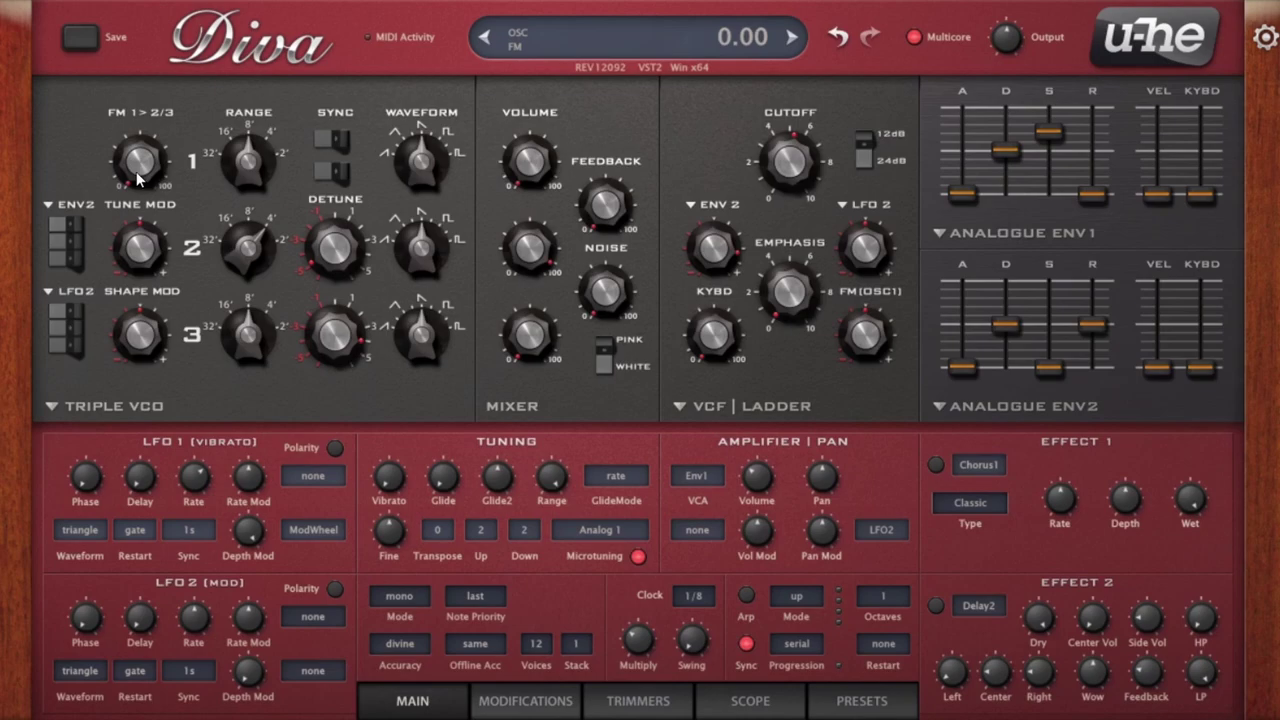
left_click_drag(138, 178, 183, 40)
left_click_drag(181, 101, 238, 113)
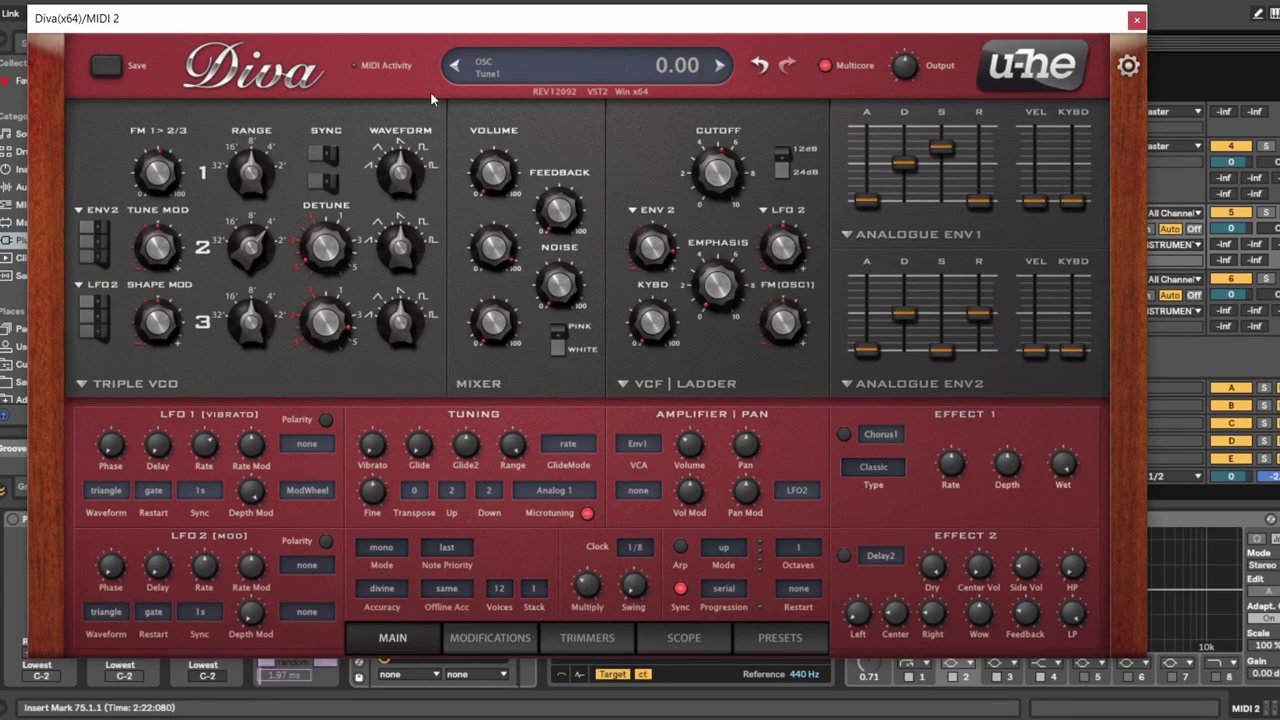
Step: With the host's tuner uncovered, shift the waveforms of oscillators 1 and 2 toward triangle and adjust the fine tune
left_click_drag(380, 36, 1184, 1)
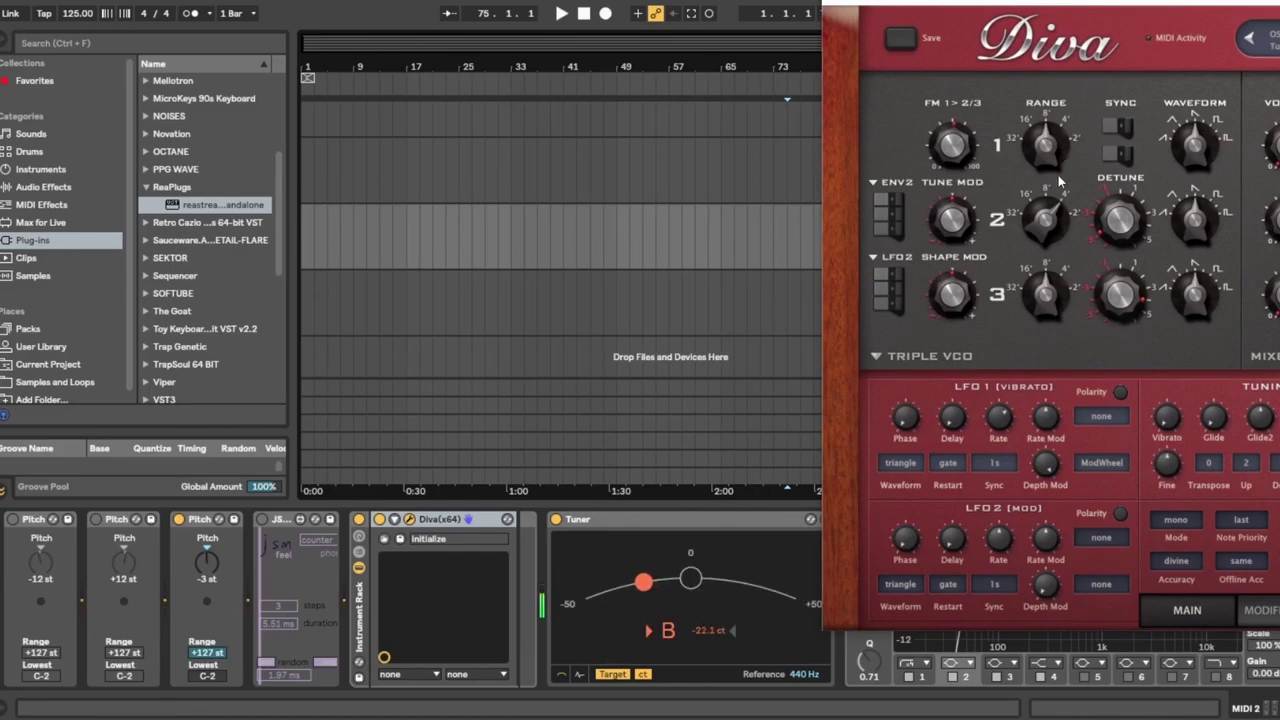
left_click_drag(1218, 155, 1200, 168)
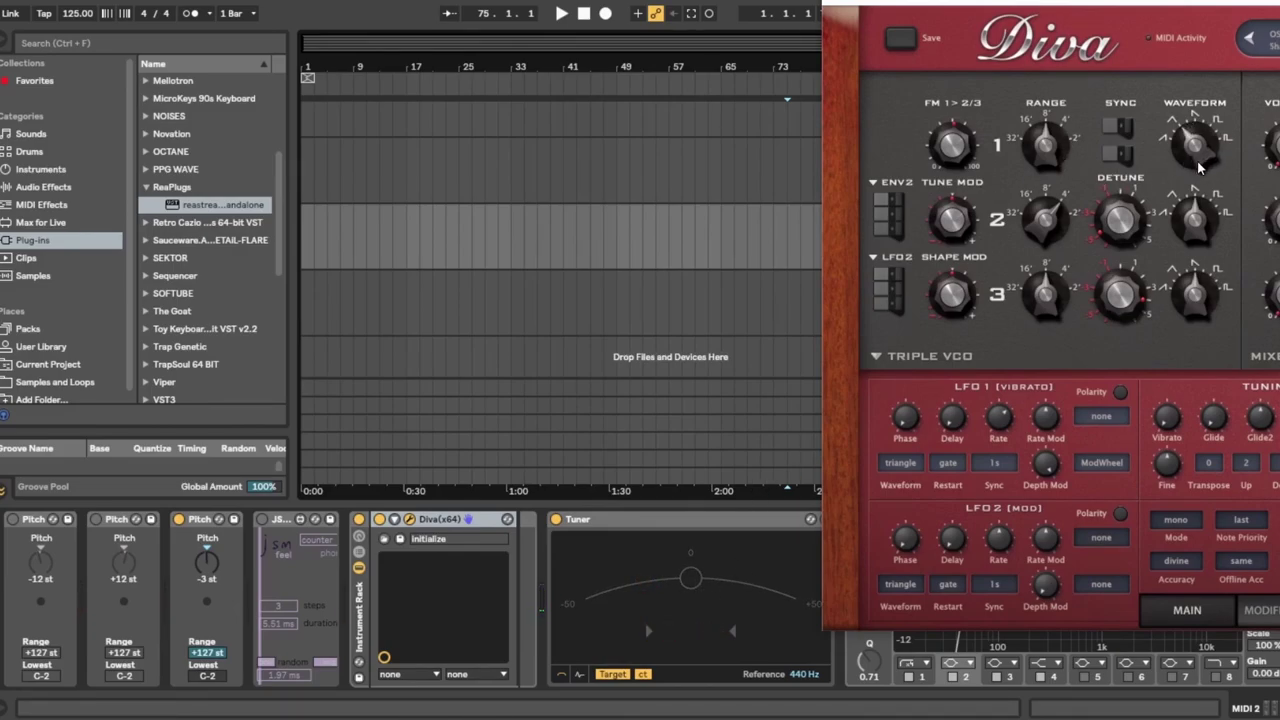
left_click_drag(1204, 238, 1200, 258)
left_click_drag(1174, 472, 1171, 463)
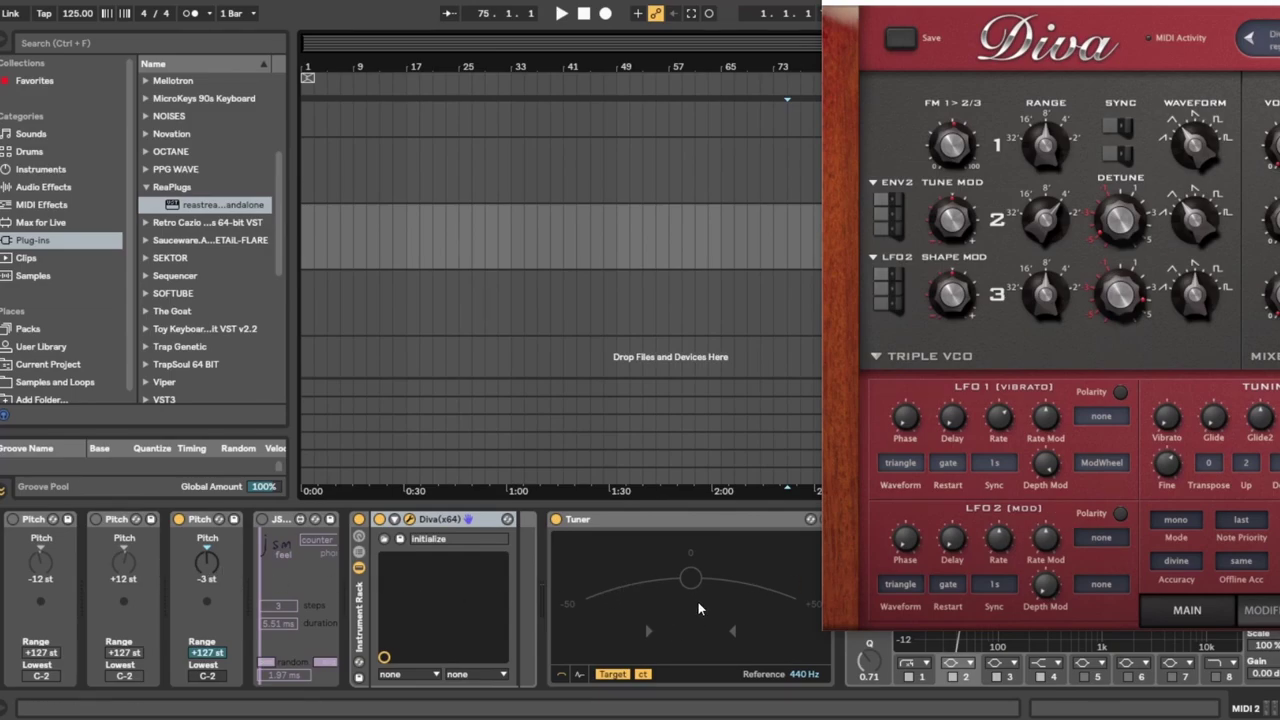
Step: Try a transpose of -5 semitones and return the transpose to 0
left_click(1214, 463)
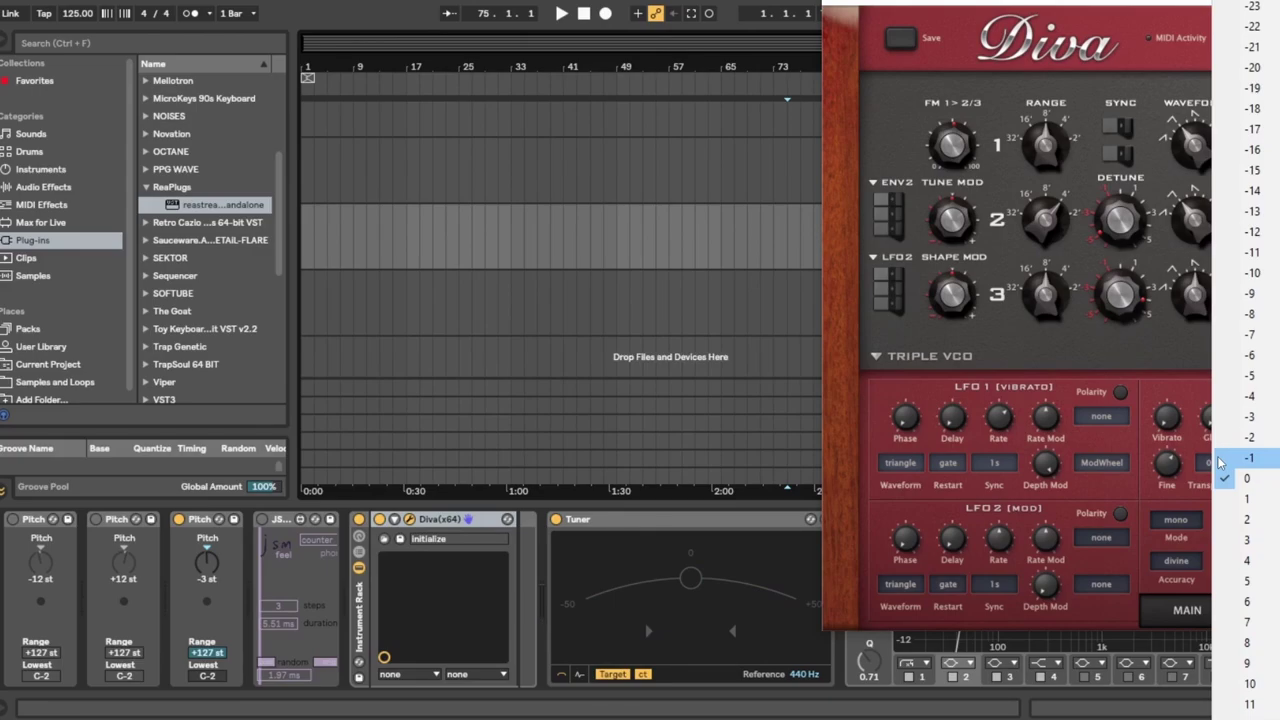
left_click(1225, 375)
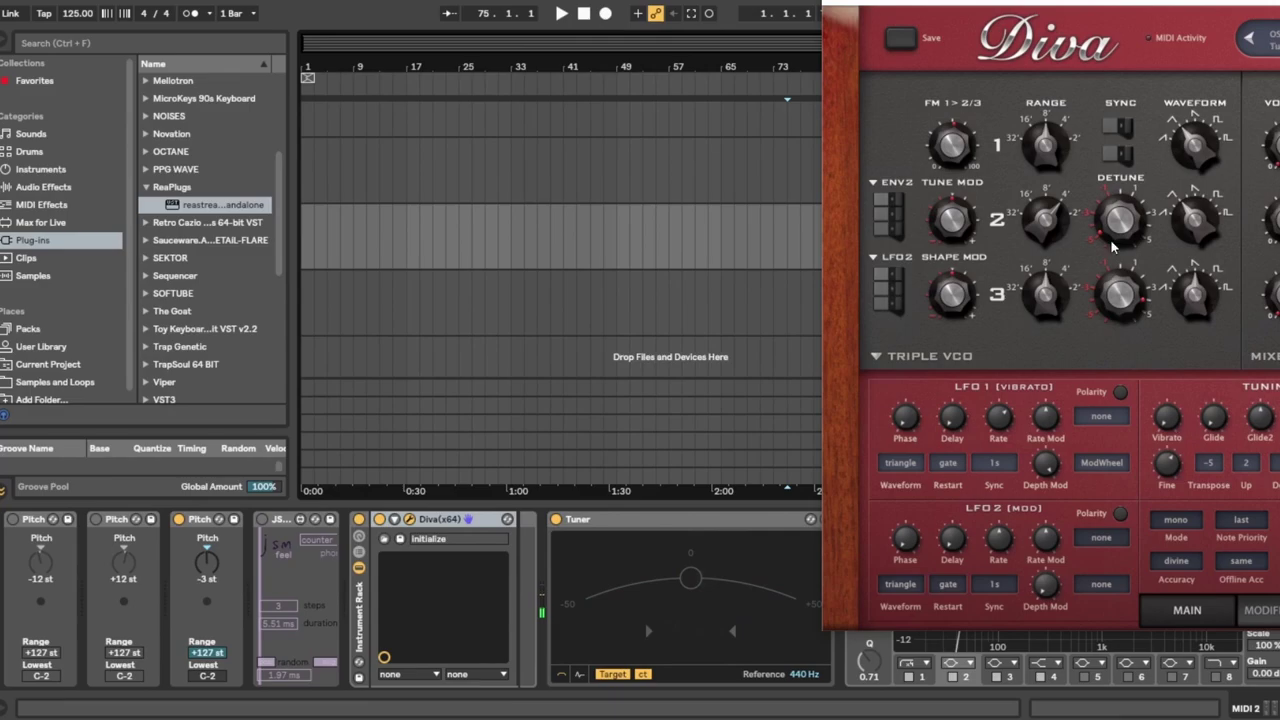
left_click_drag(1118, 8, 517, 5)
left_click(607, 457)
left_click(668, 478)
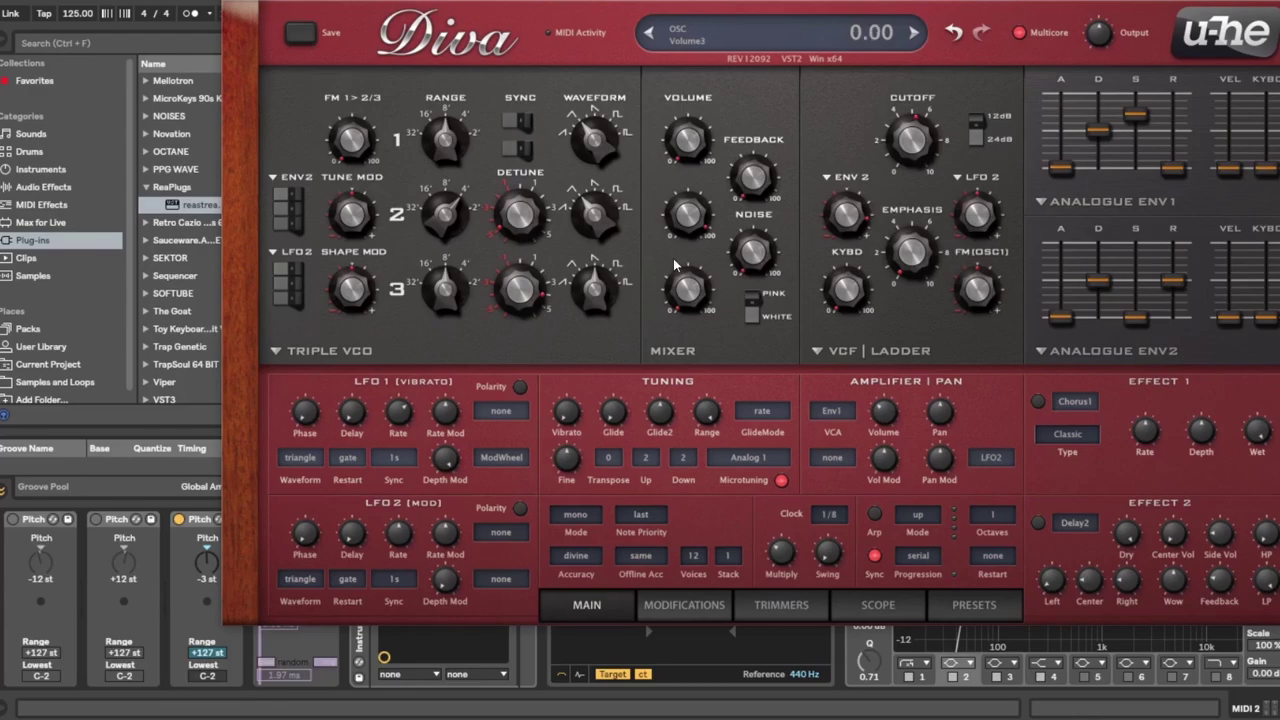
Step: With the tuner uncovered, set oscillator 2's range to 8' and its detune to -0.01
left_click_drag(583, 4, 1277, 1)
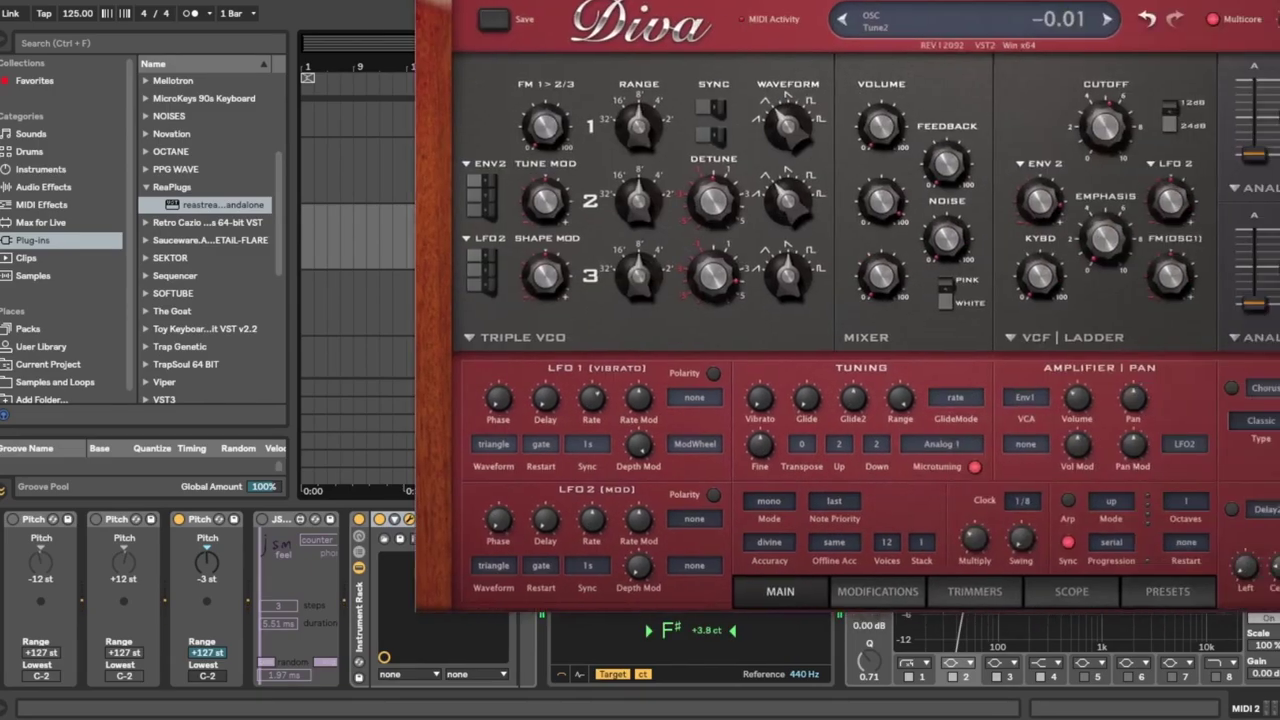
left_click_drag(1273, 252, 641, 195)
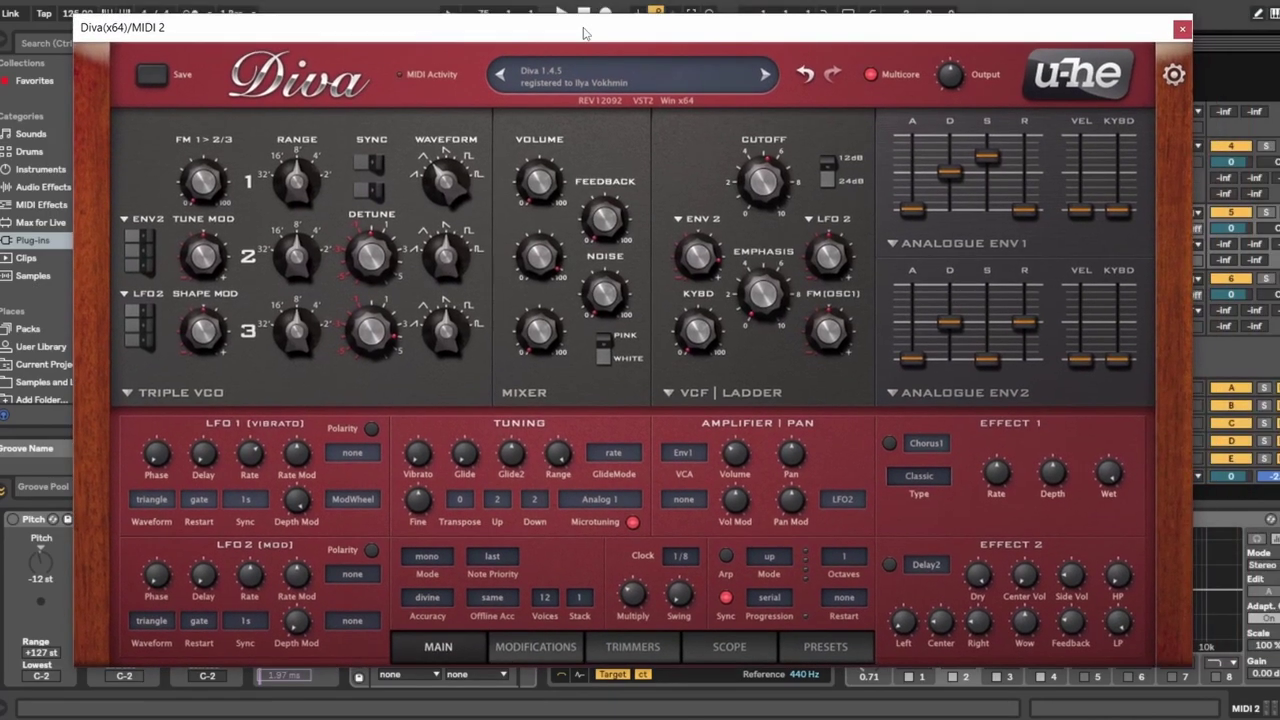
Step: Set both the up and down pitch bend ranges to 7 semitones
left_click(525, 503)
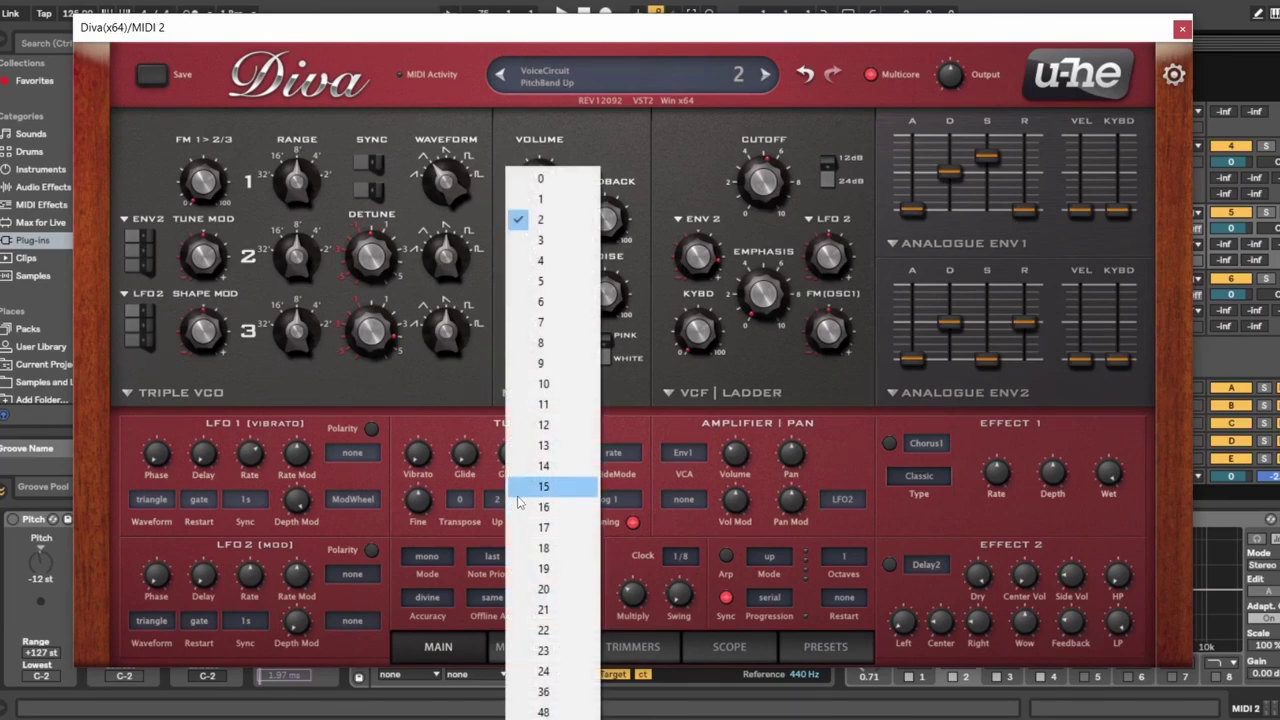
left_click(700, 164)
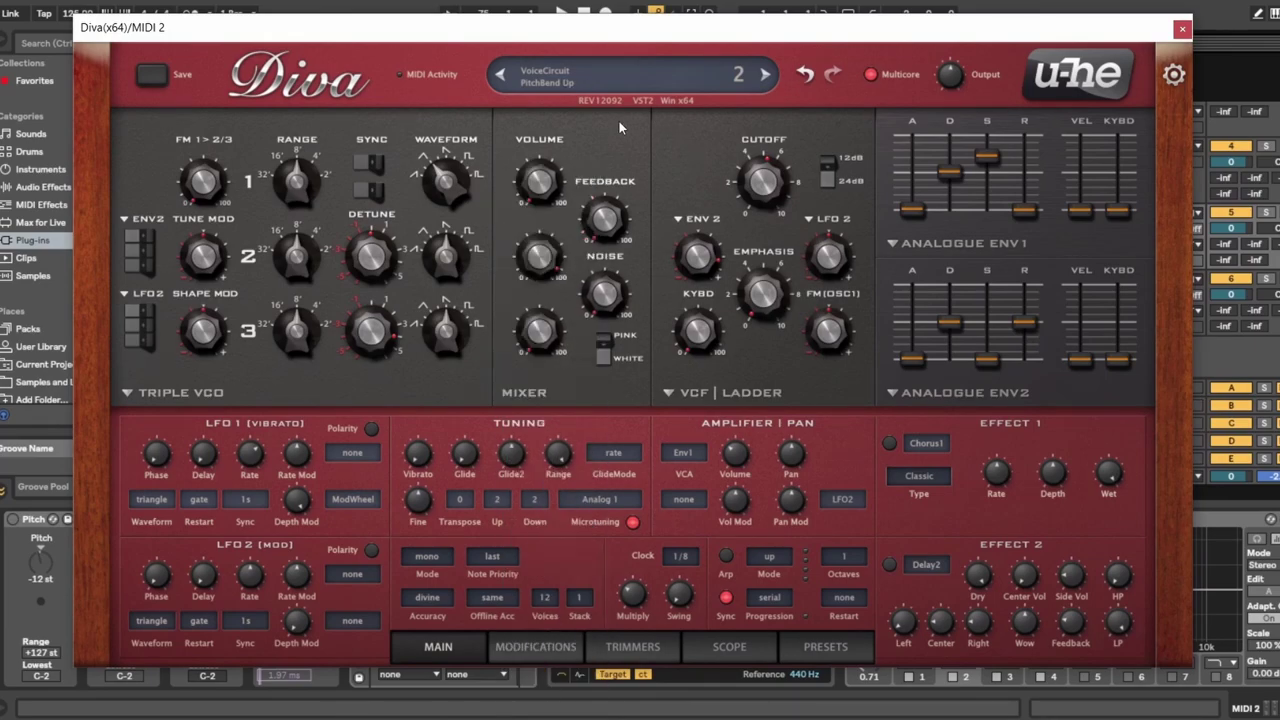
left_click(498, 499)
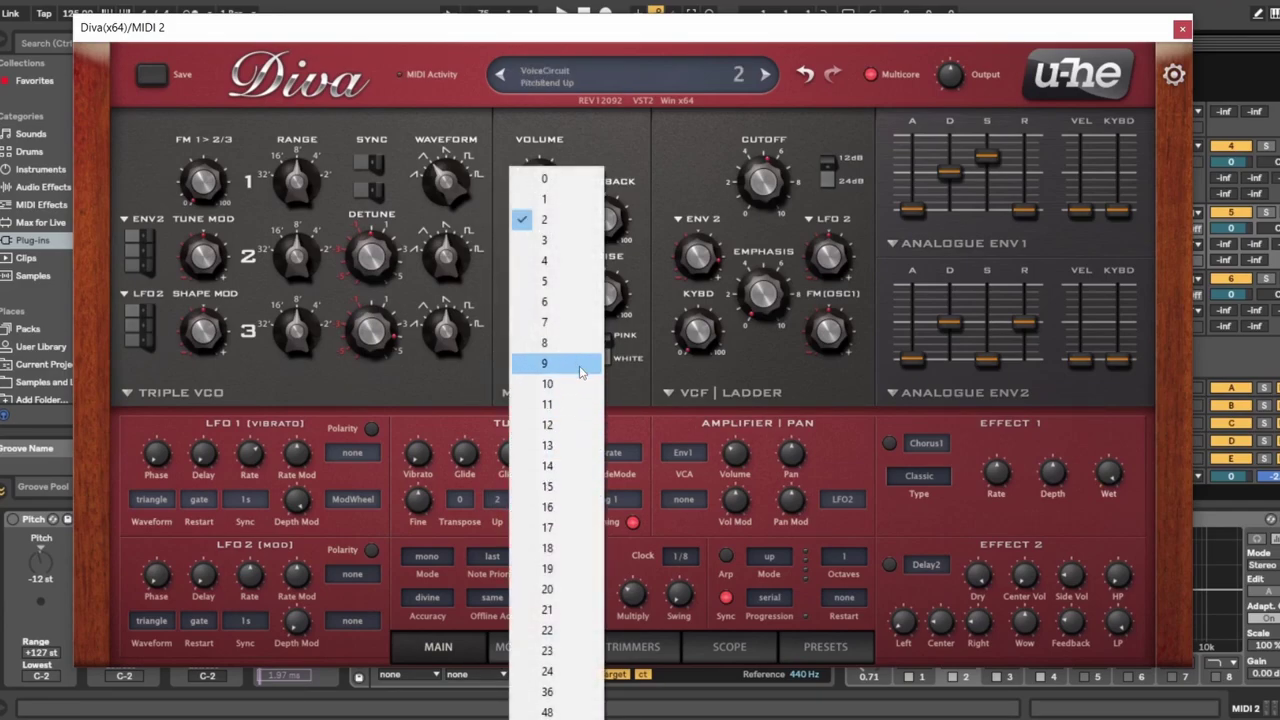
left_click(575, 322)
left_click(534, 499)
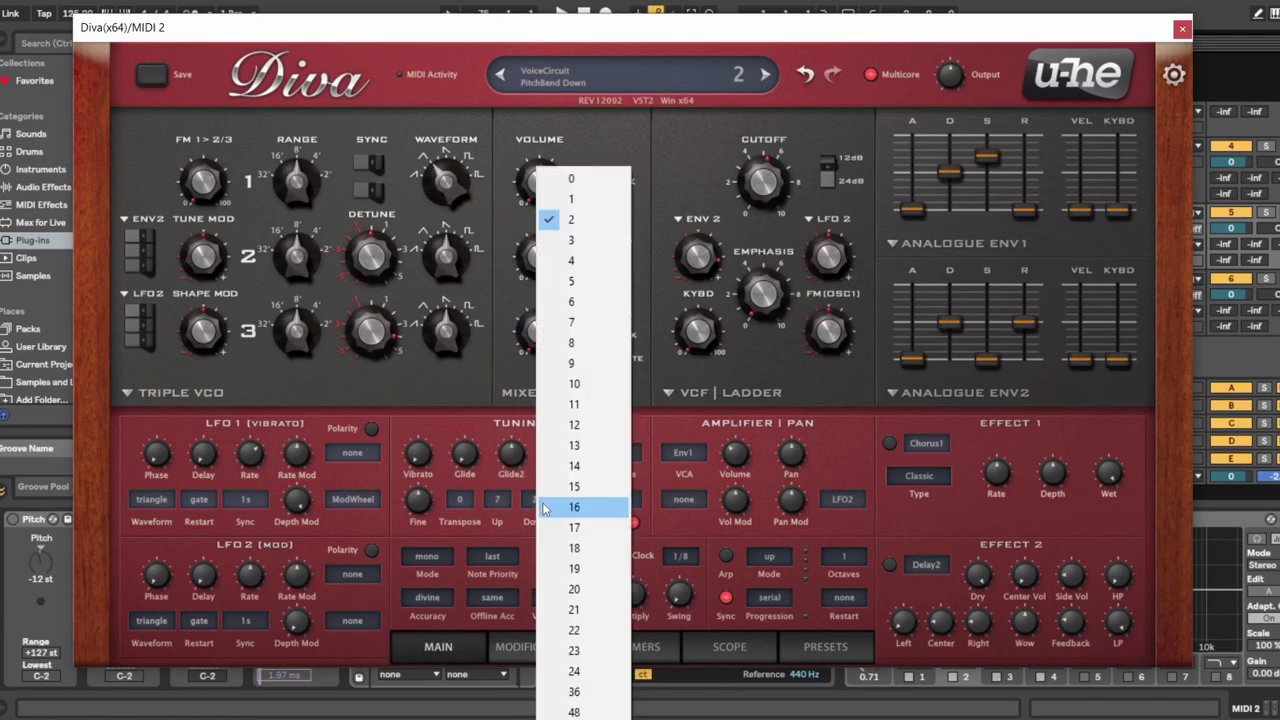
left_click(560, 322)
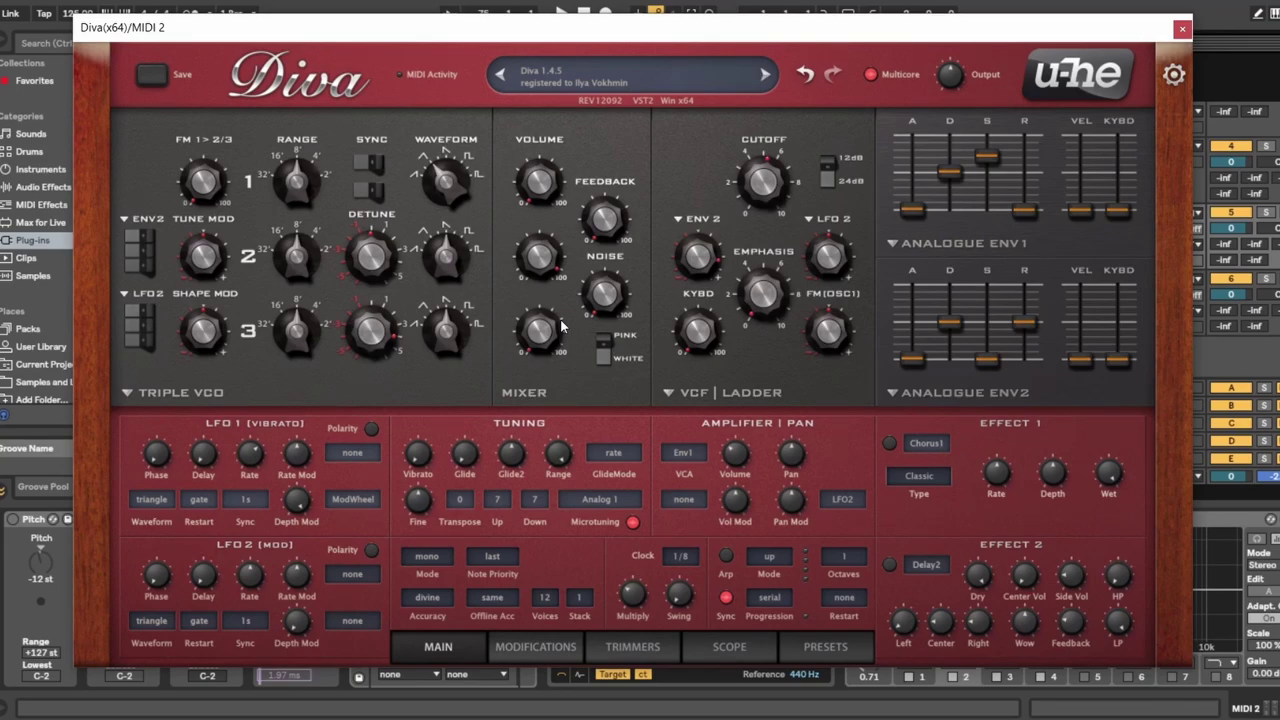
Step: Examine the list of local microtuning scales and leave the tuning on Analog 1
left_click(606, 504)
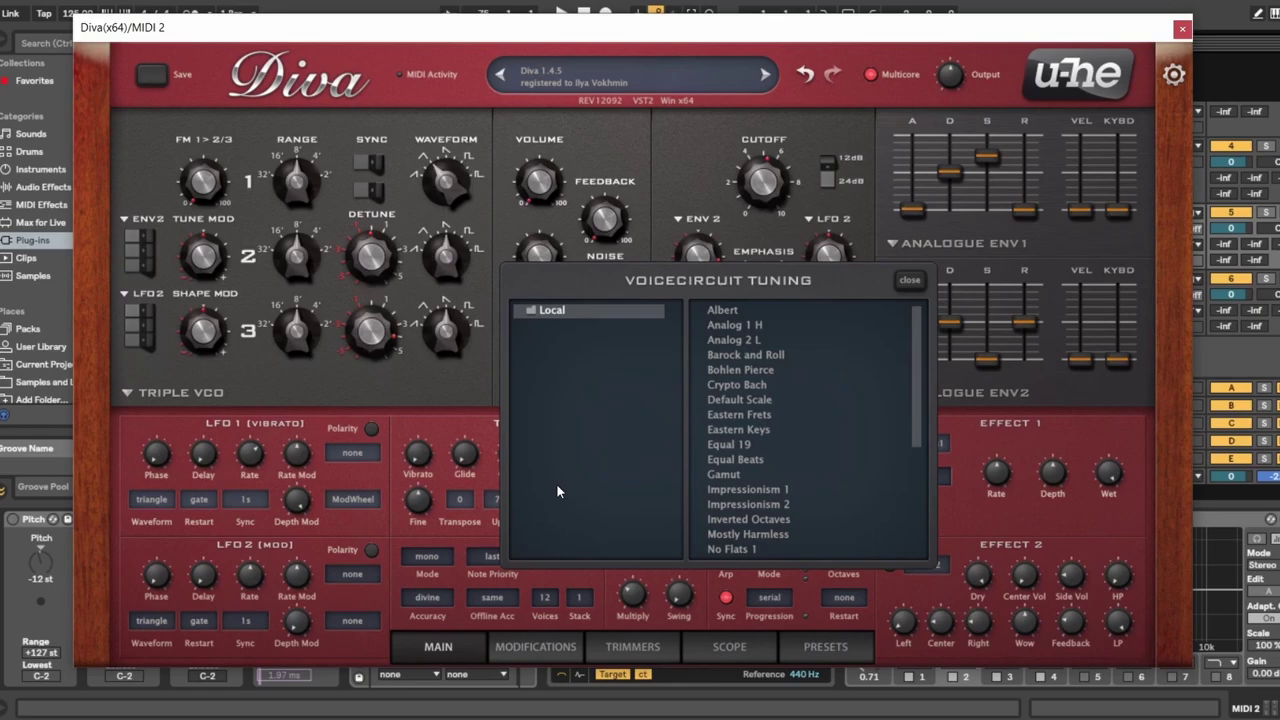
scroll(766, 434, "down", 3)
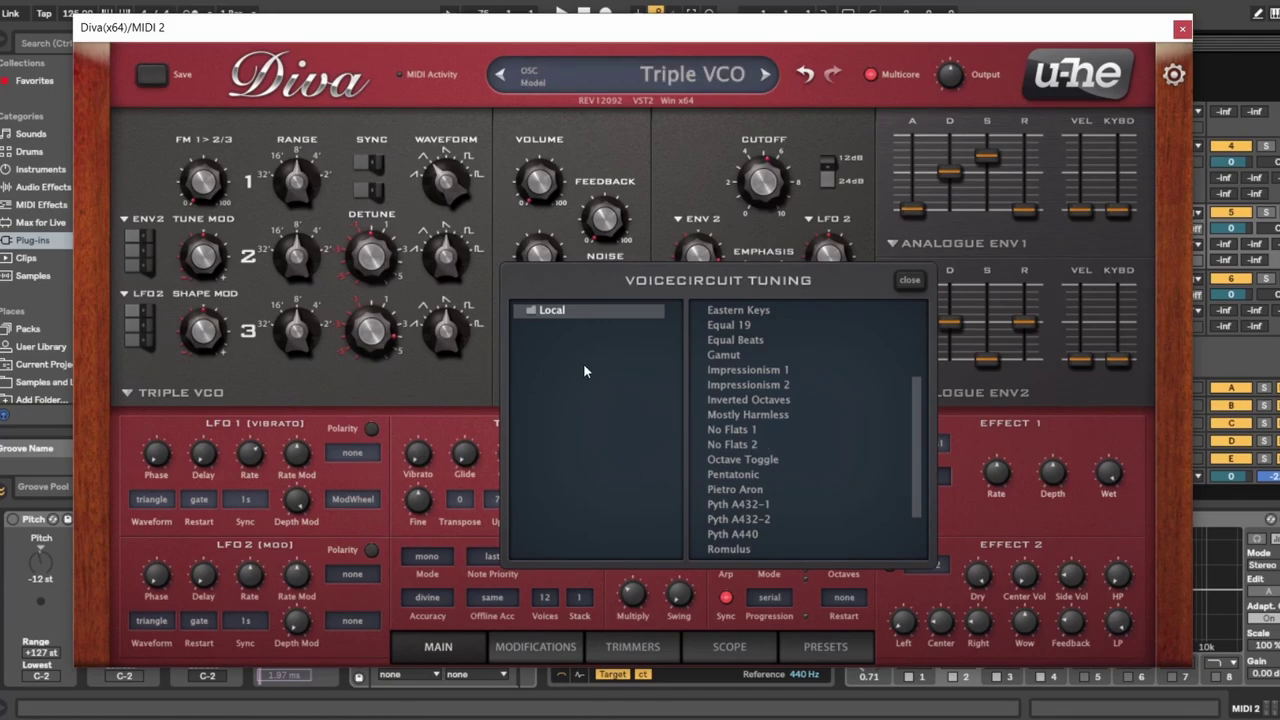
left_click(911, 282)
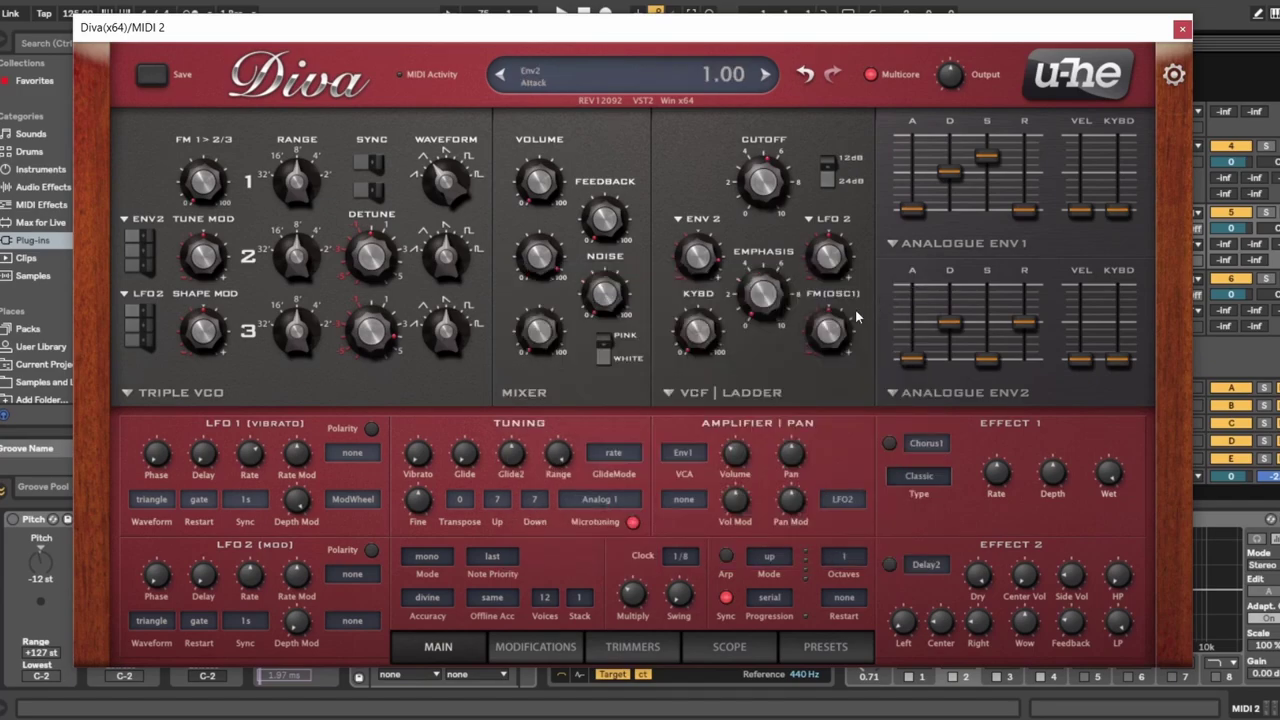
left_click(600, 500)
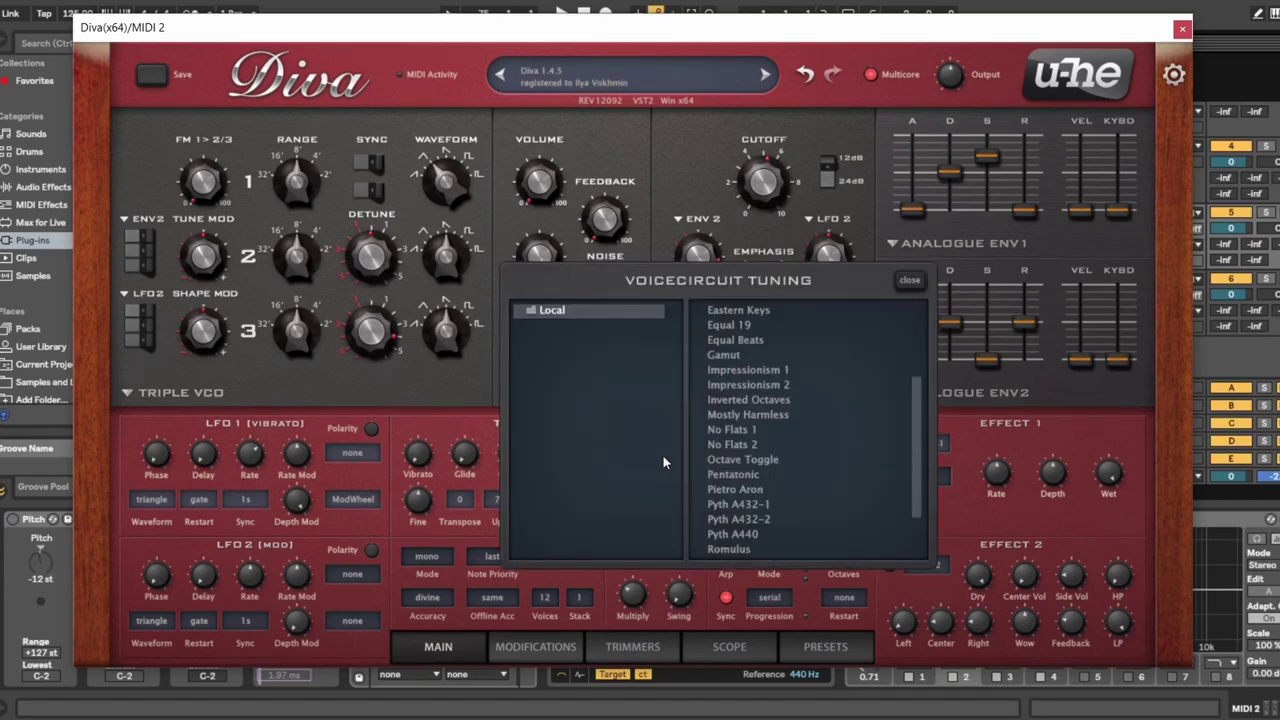
right_click(395, 378)
left_click(337, 402)
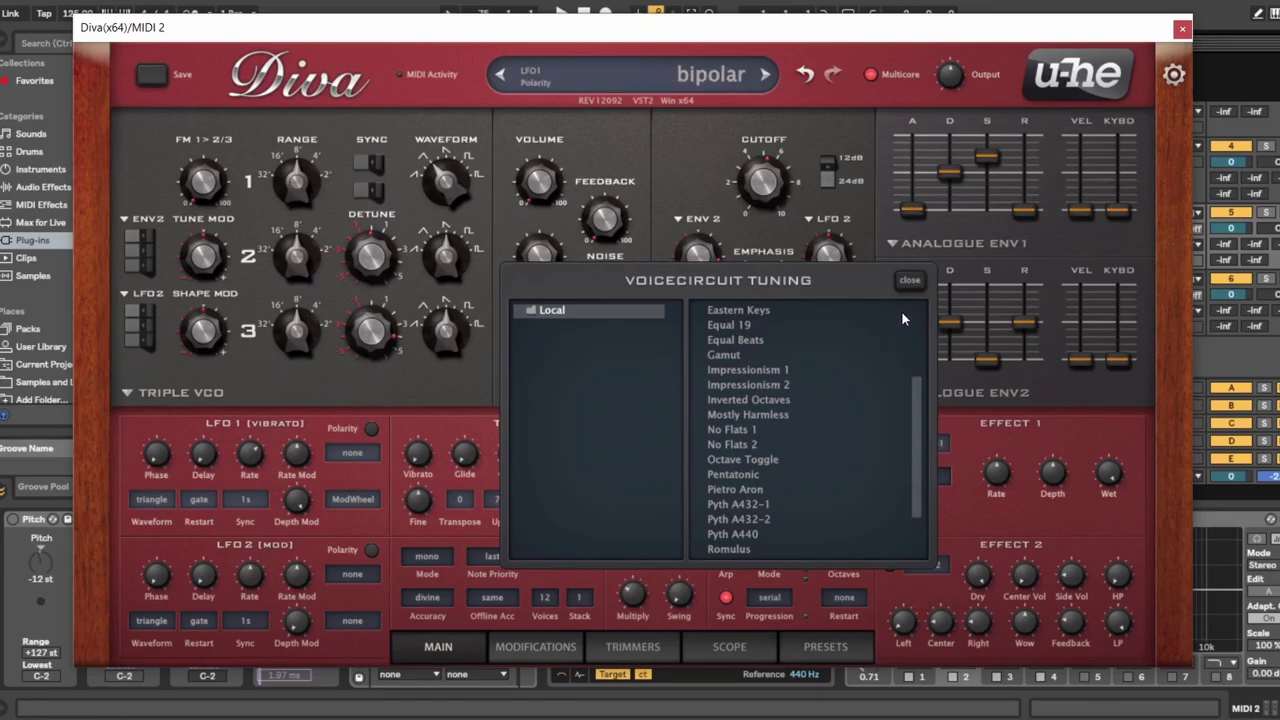
left_click(910, 280)
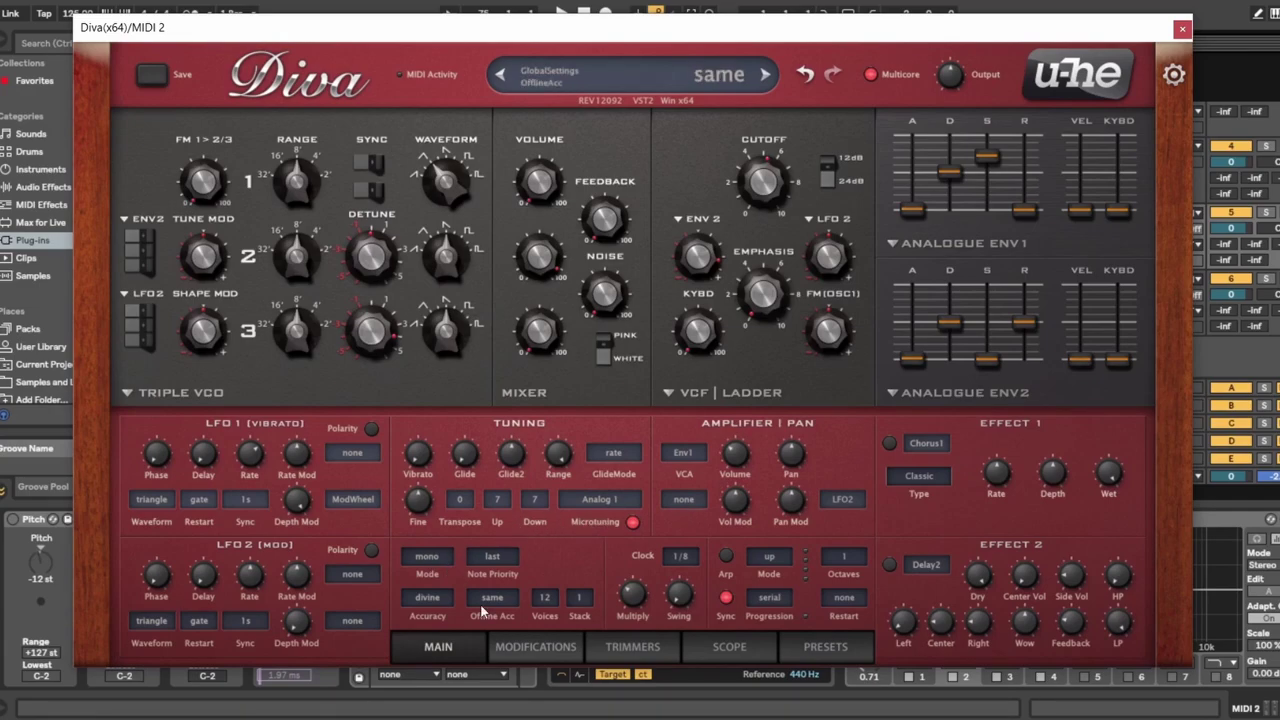
Step: Check the trimmers page and the pitch on the tuner, and return to the main page in full view
left_click(522, 647)
left_click(638, 652)
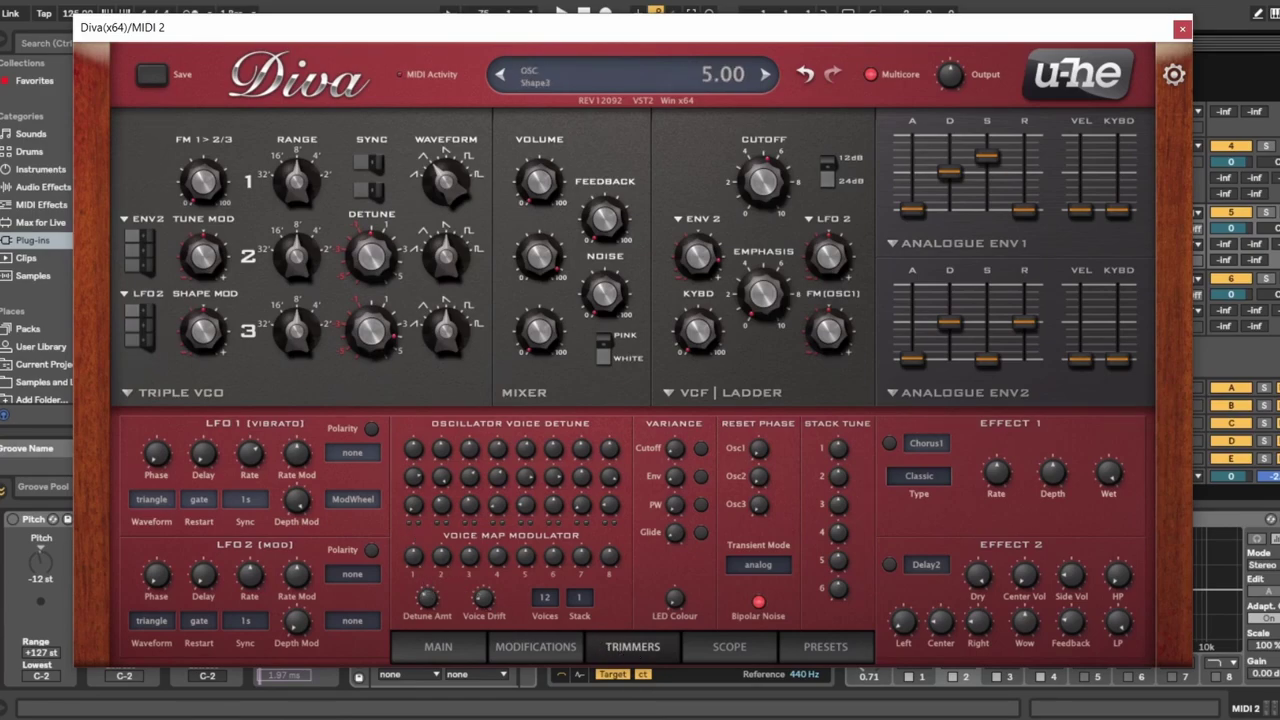
left_click_drag(475, 25, 1233, 19)
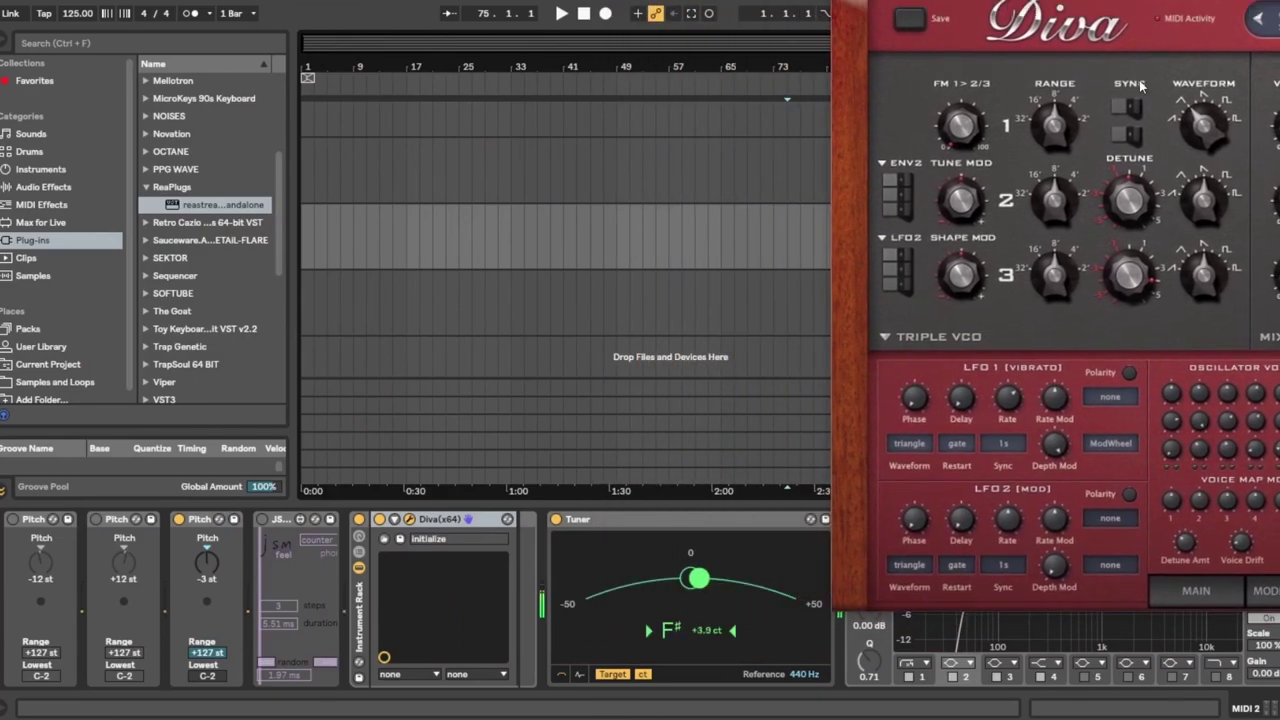
left_click(1213, 596)
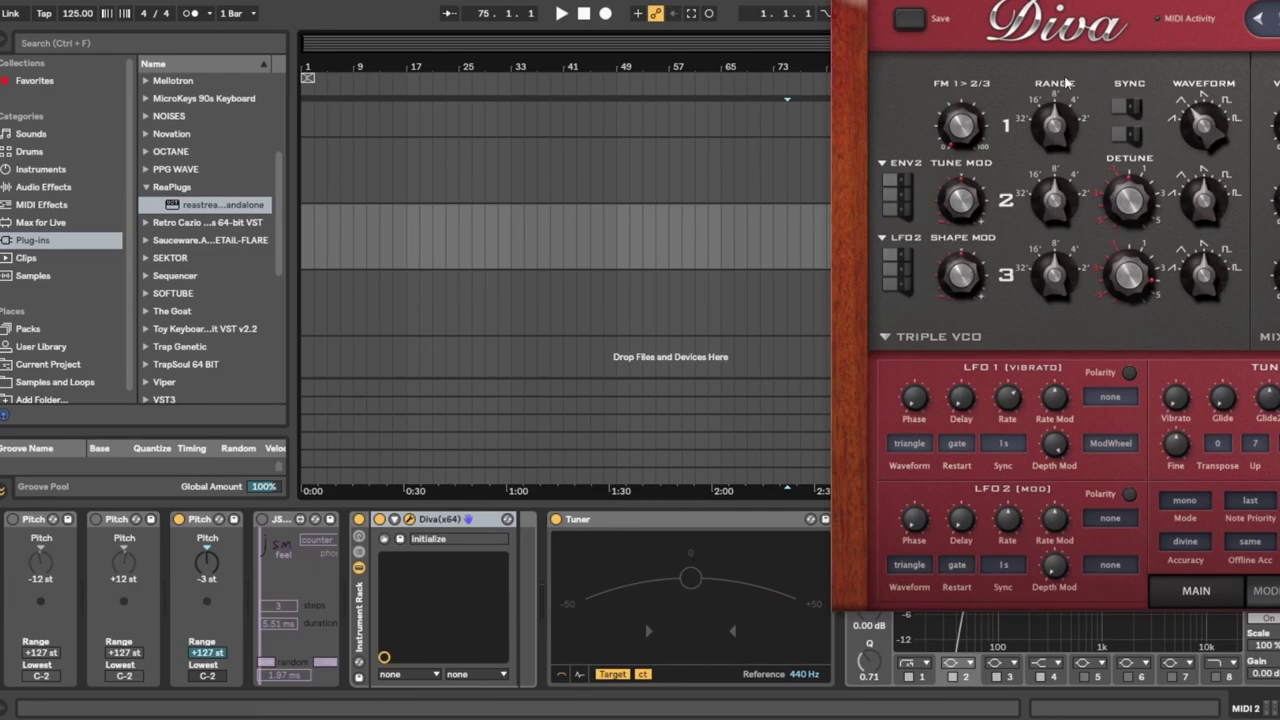
left_click_drag(1155, 2, 462, 22)
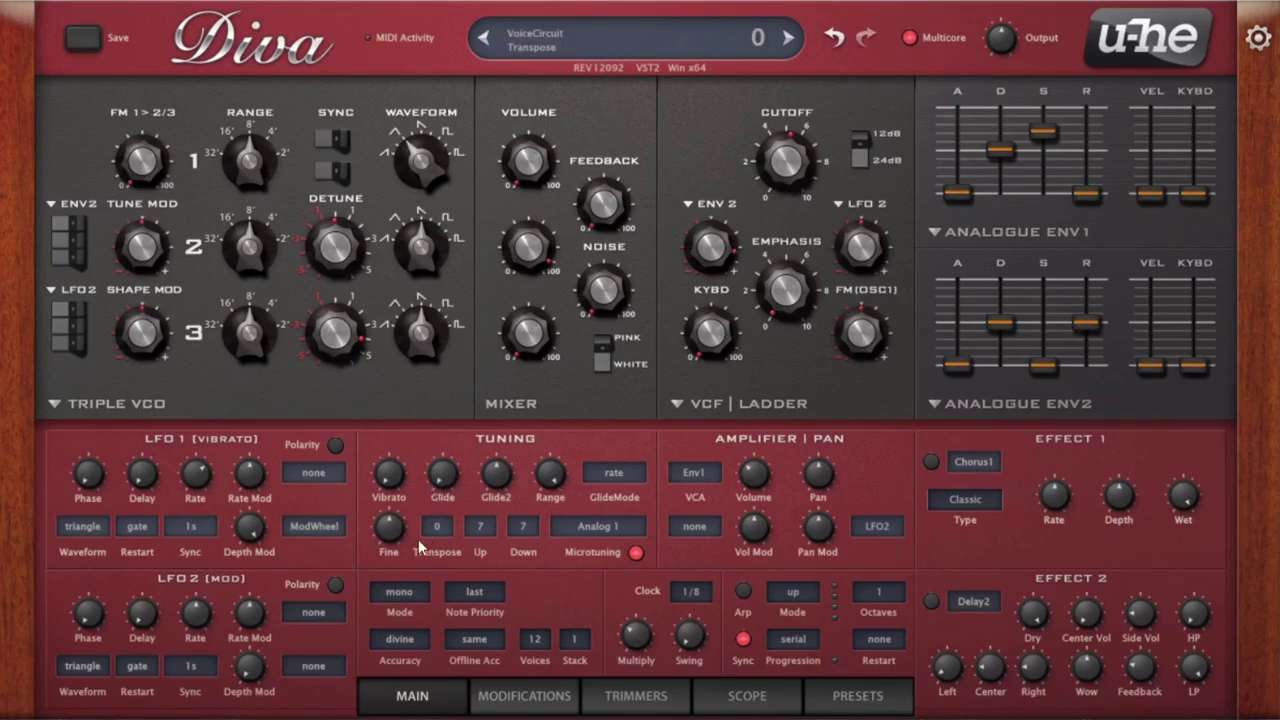
Step: Raise the glide amount and set the voice mode to legato
left_click_drag(450, 487, 458, 366)
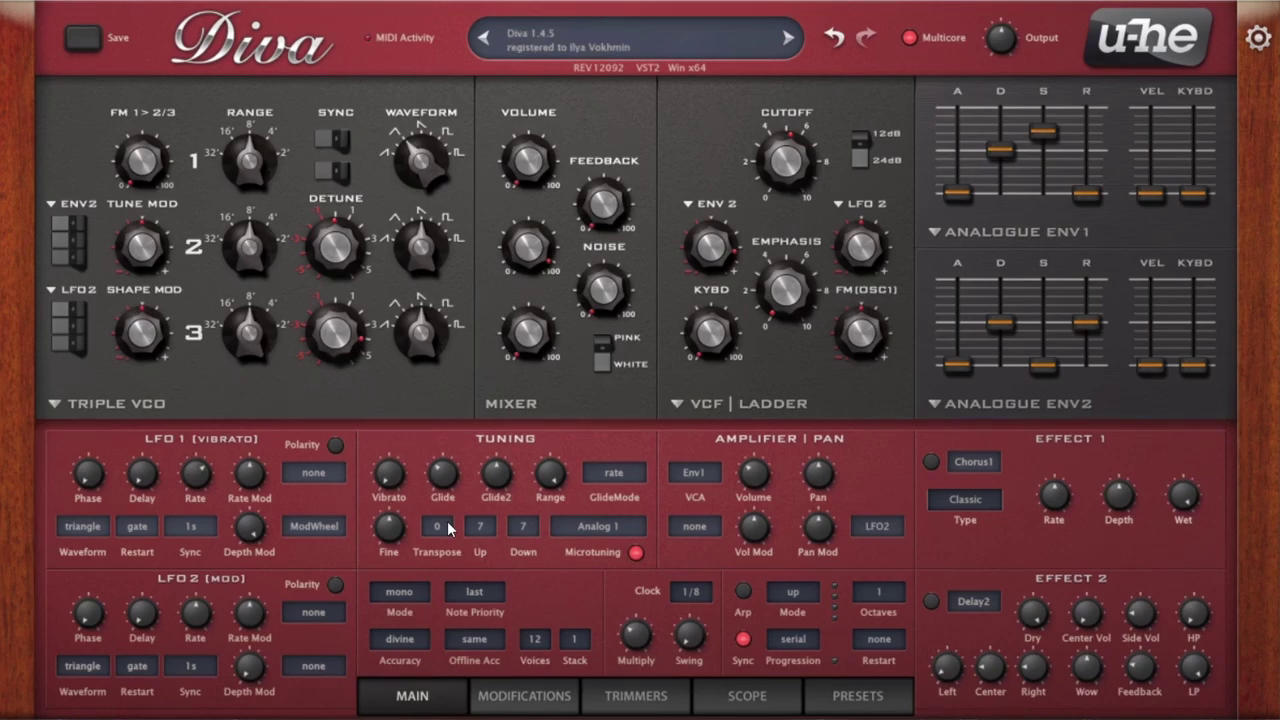
left_click(412, 594)
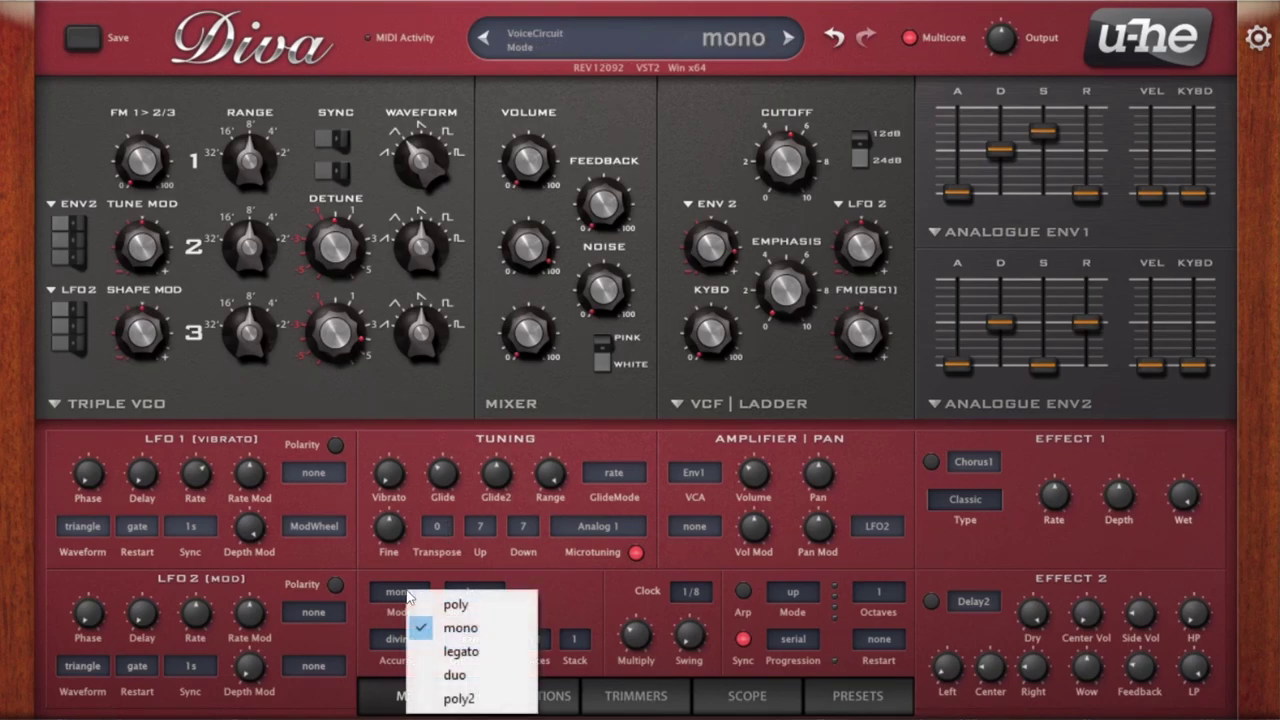
left_click(453, 652)
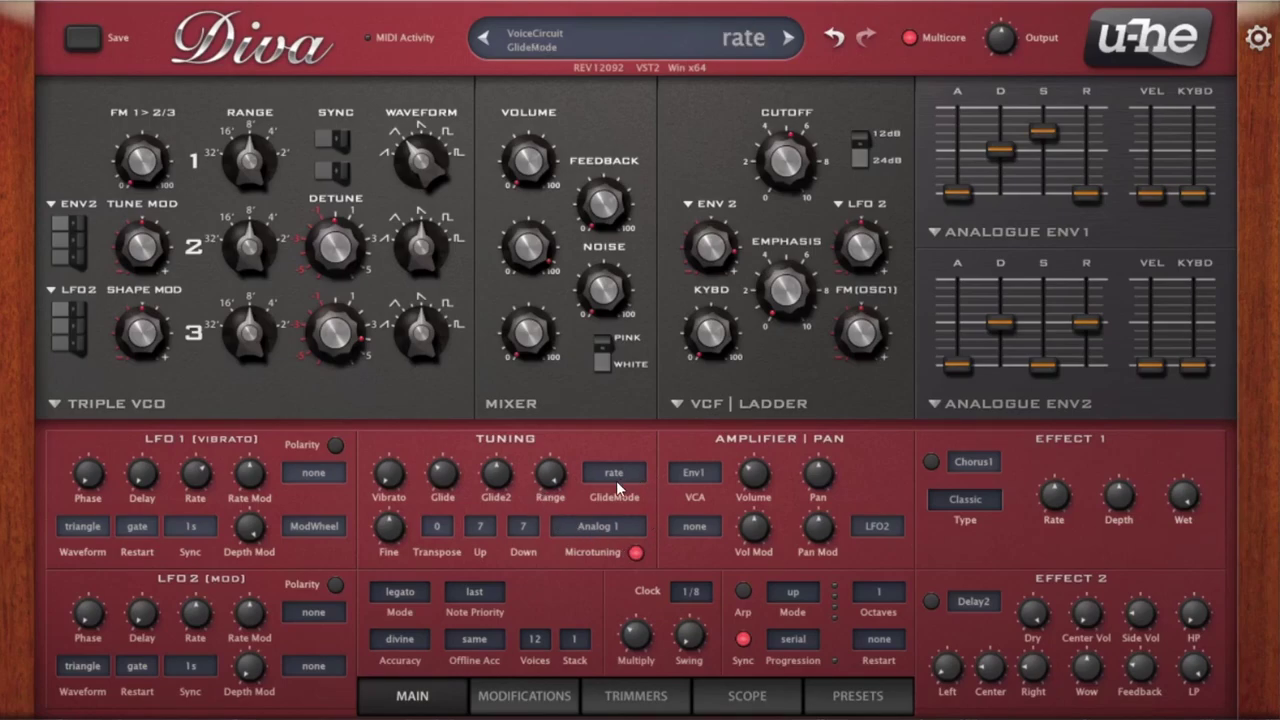
Step: Raise the sustain of envelope 2 and set the glide mode to time
left_click_drag(1039, 370, 1031, 271)
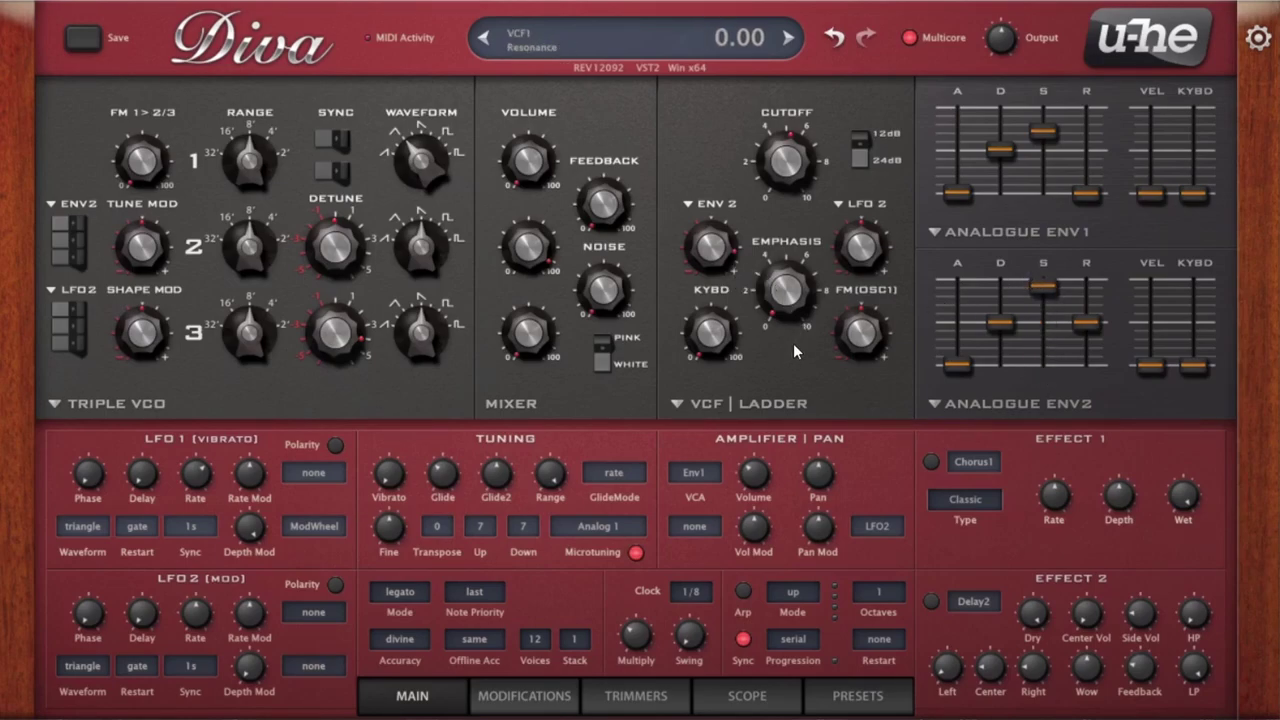
left_click(619, 476)
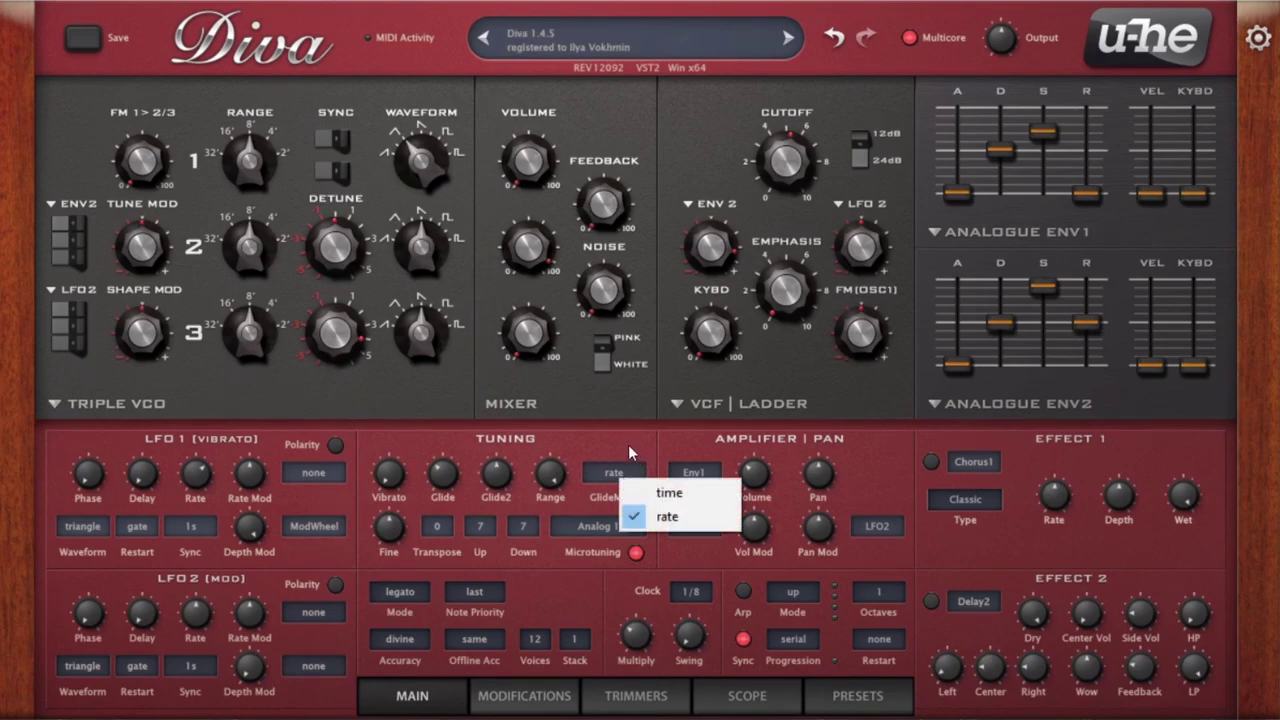
left_click(626, 441)
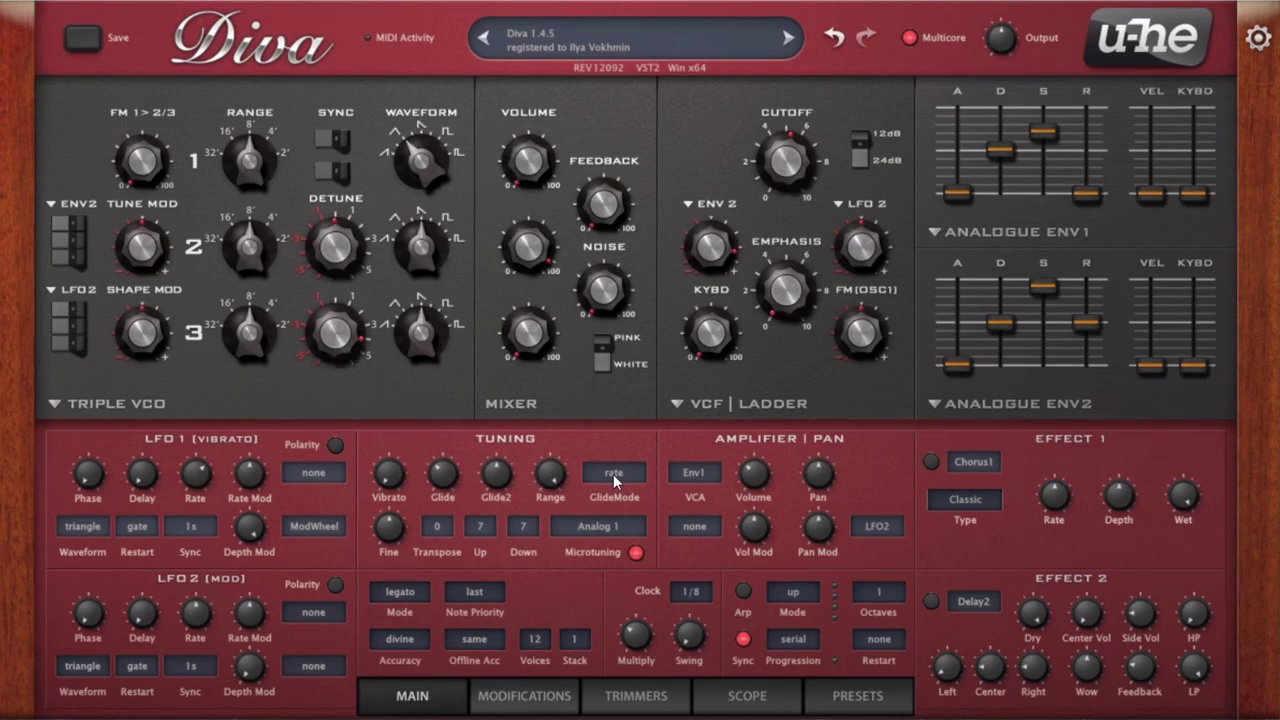
left_click(613, 474)
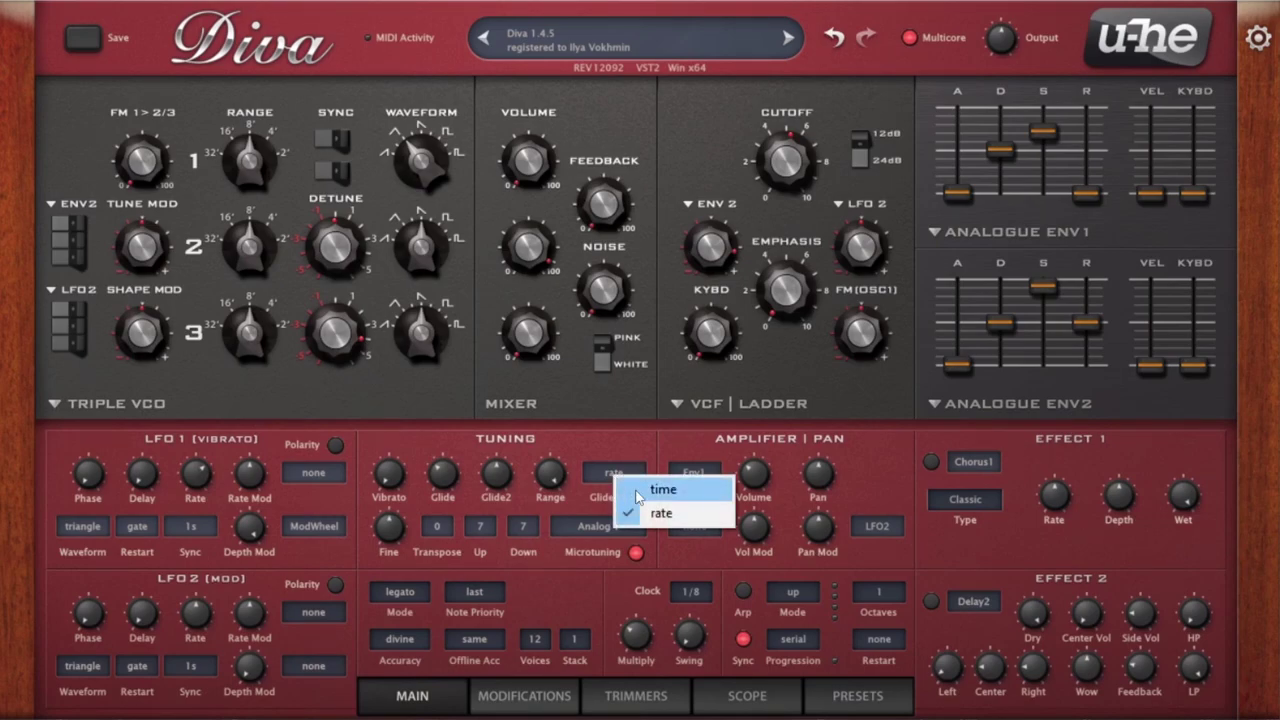
left_click(636, 490)
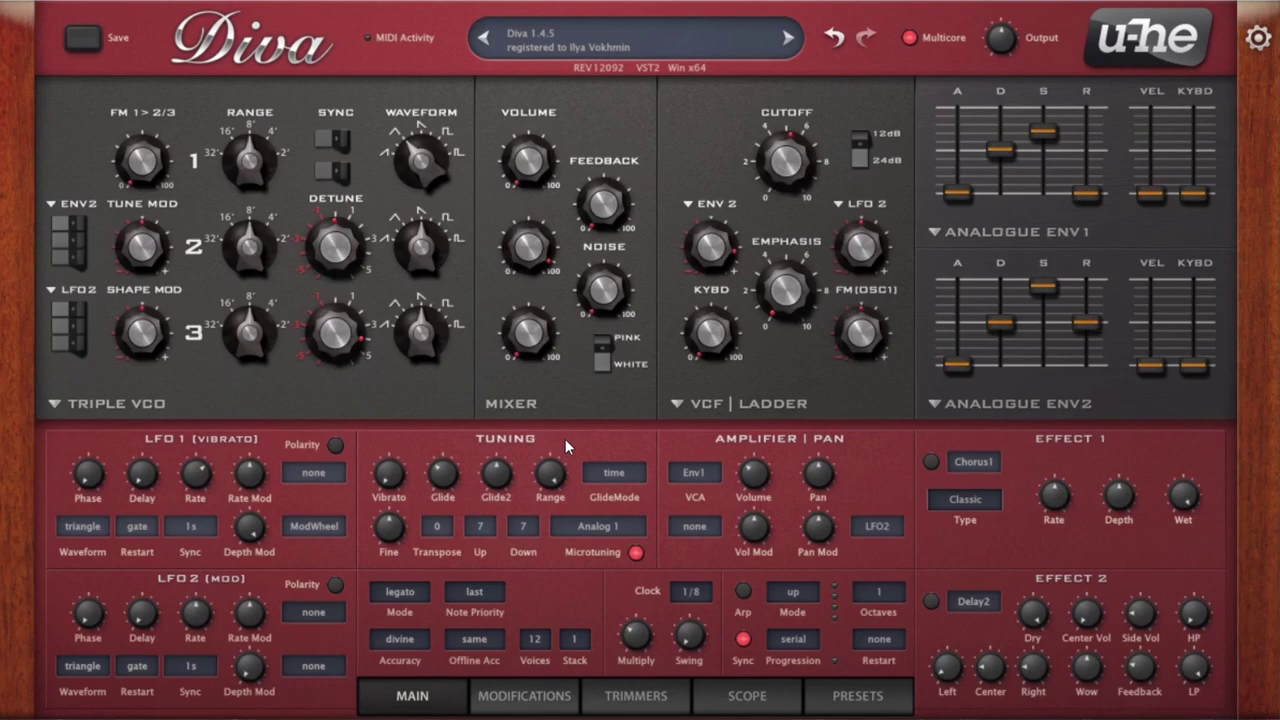
Step: Set the glide mode to rate and the voice mode to mono
mouse_move(606, 474)
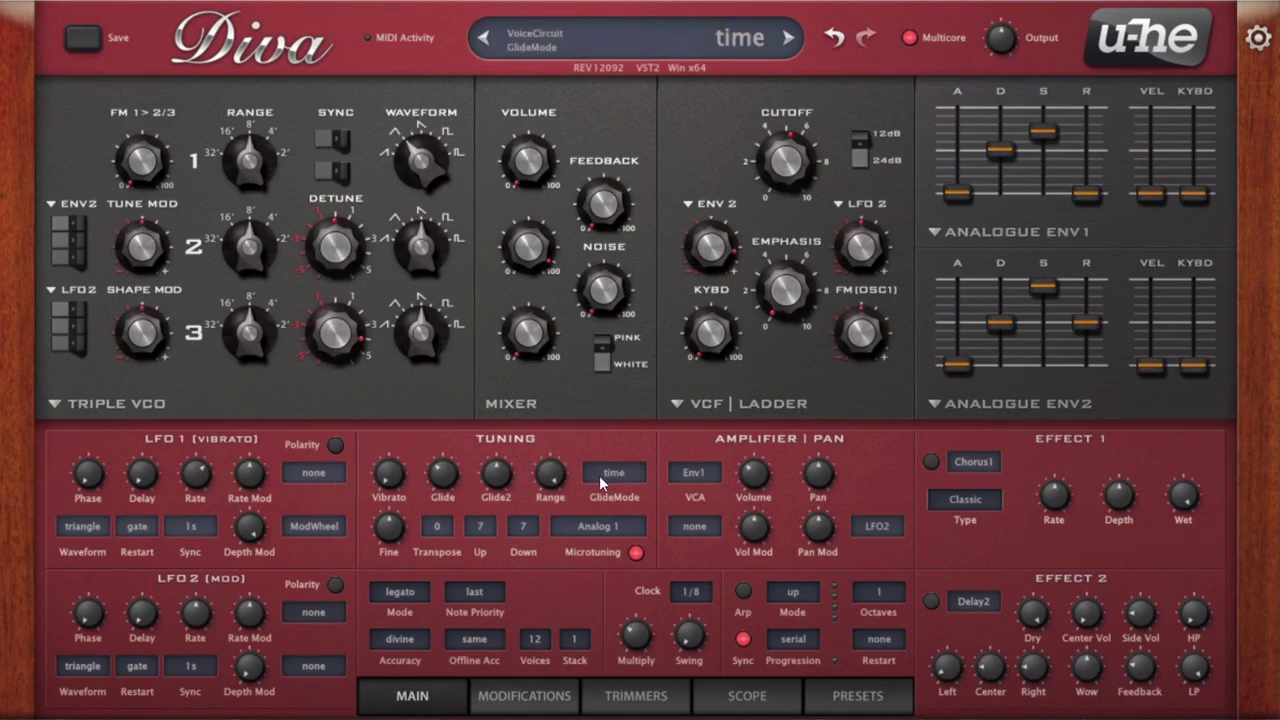
mouse_move(503, 490)
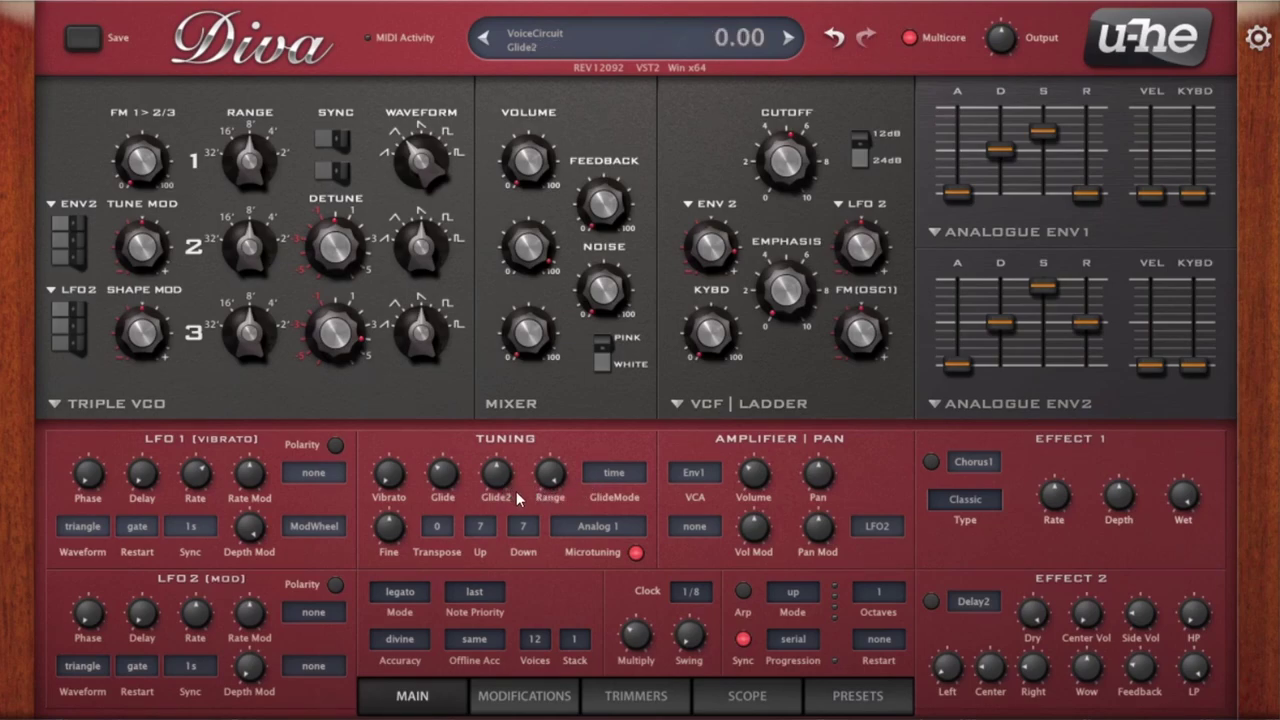
left_click(610, 475)
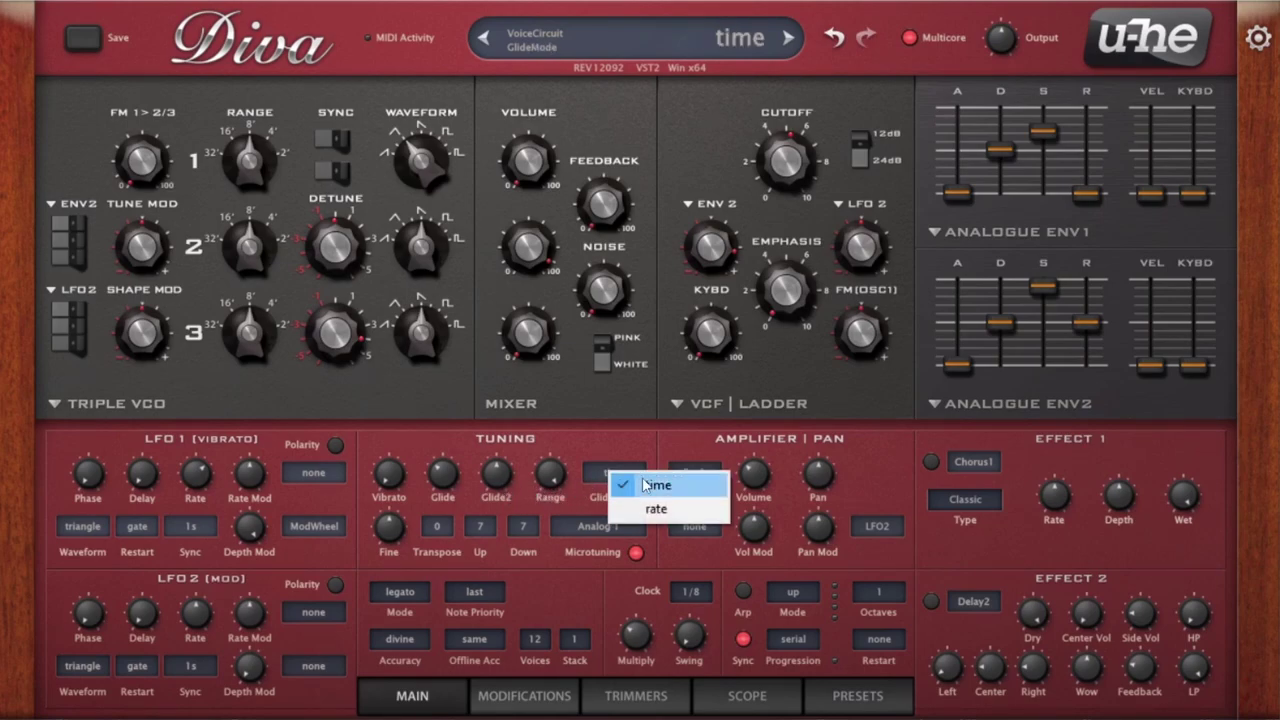
left_click(650, 510)
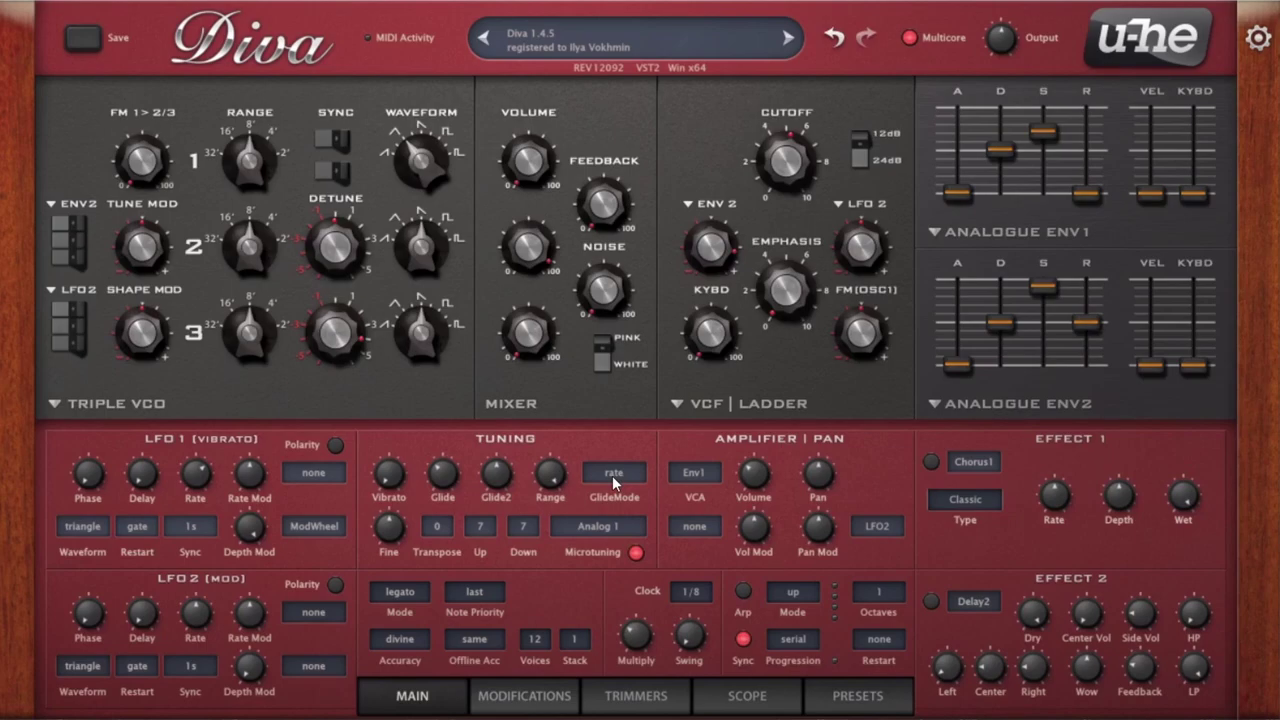
left_click(432, 590)
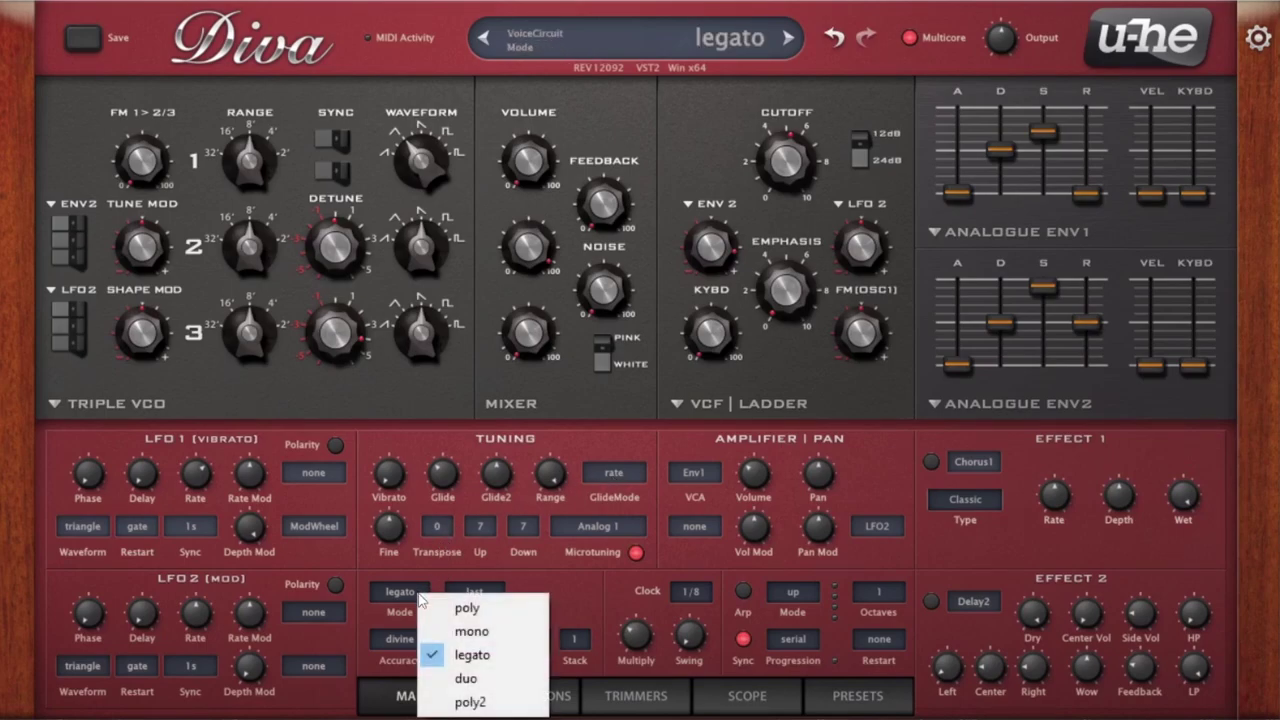
left_click(450, 628)
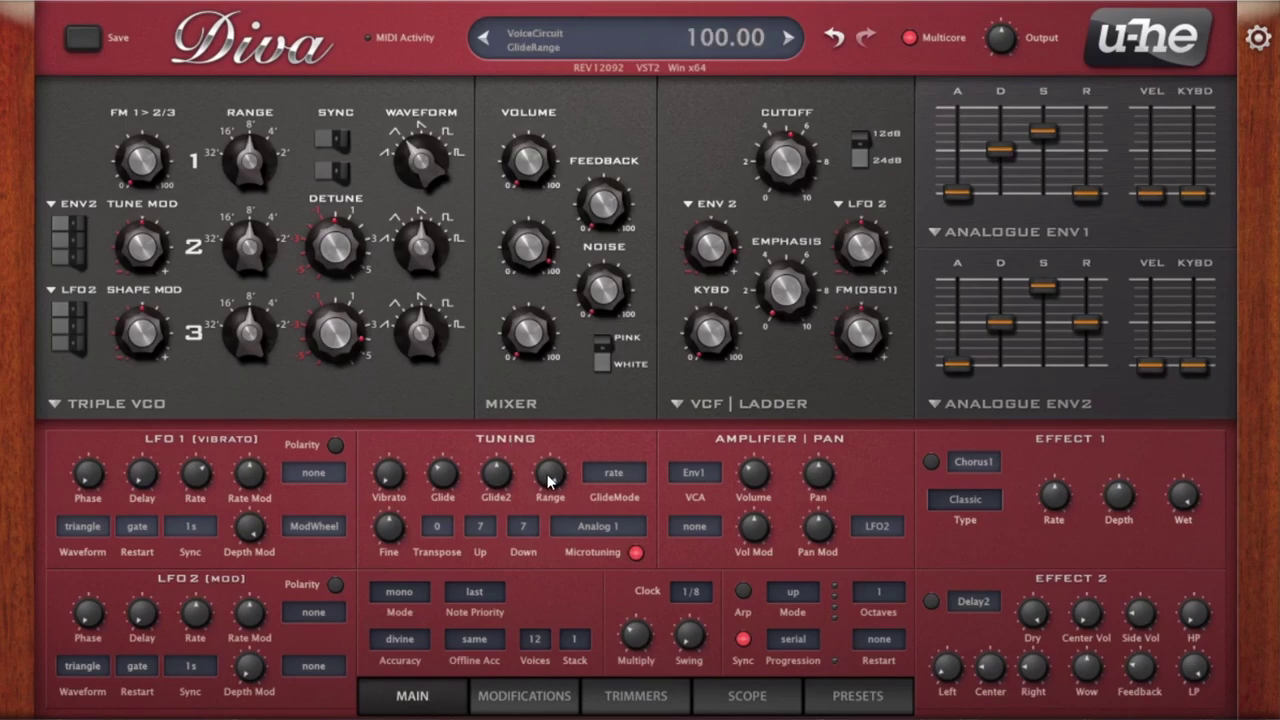
Step: Try the time glide mode with an adjusted glide amount, and set the glide mode back to rate
left_click(614, 472)
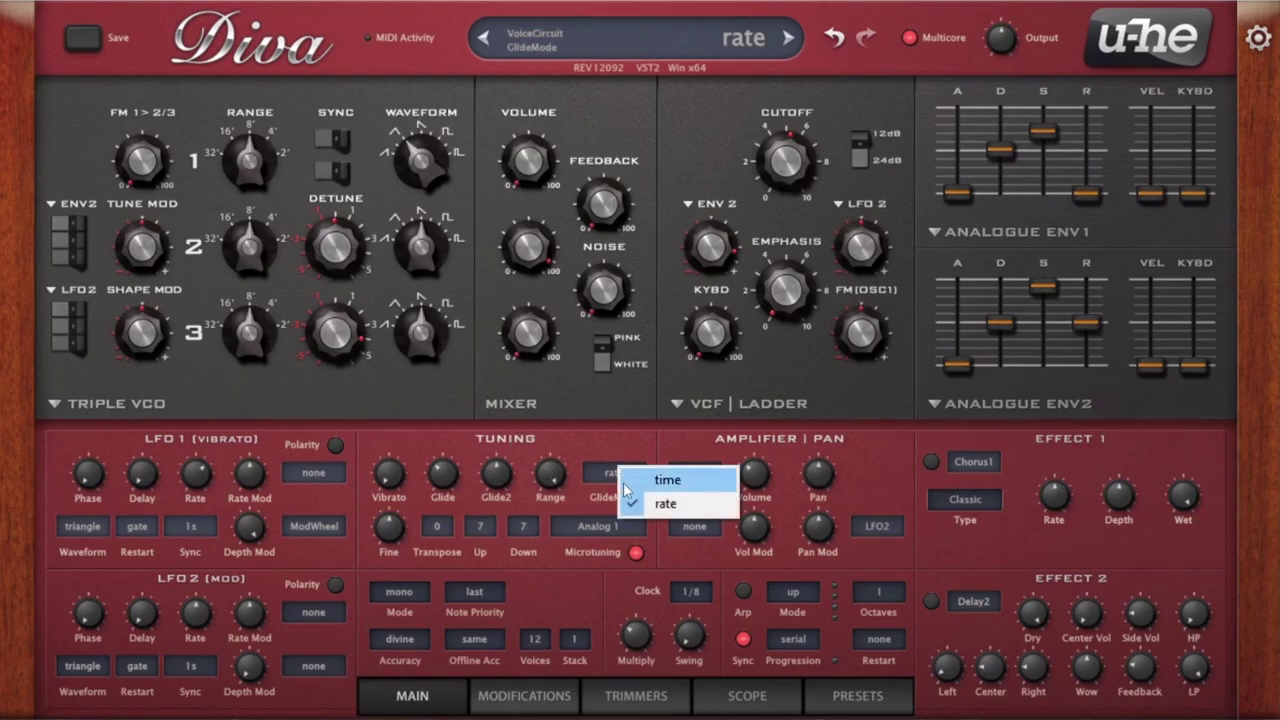
left_click(655, 481)
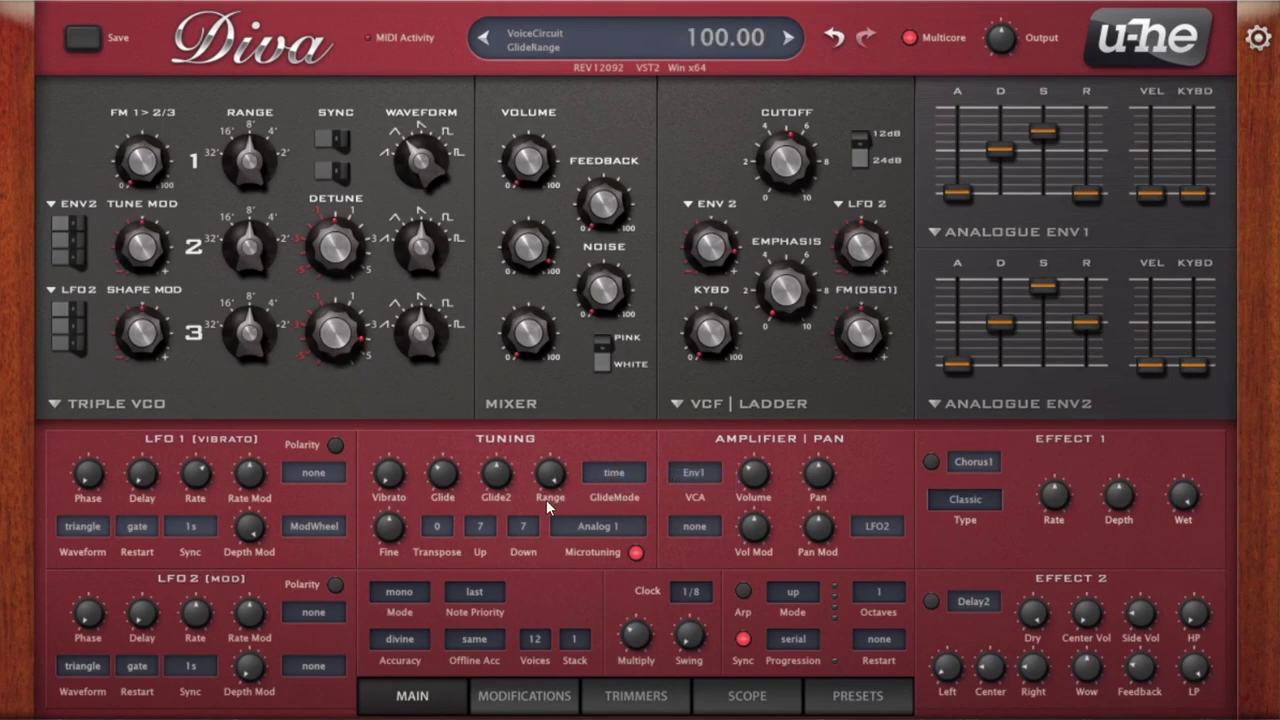
left_click_drag(452, 478, 458, 454)
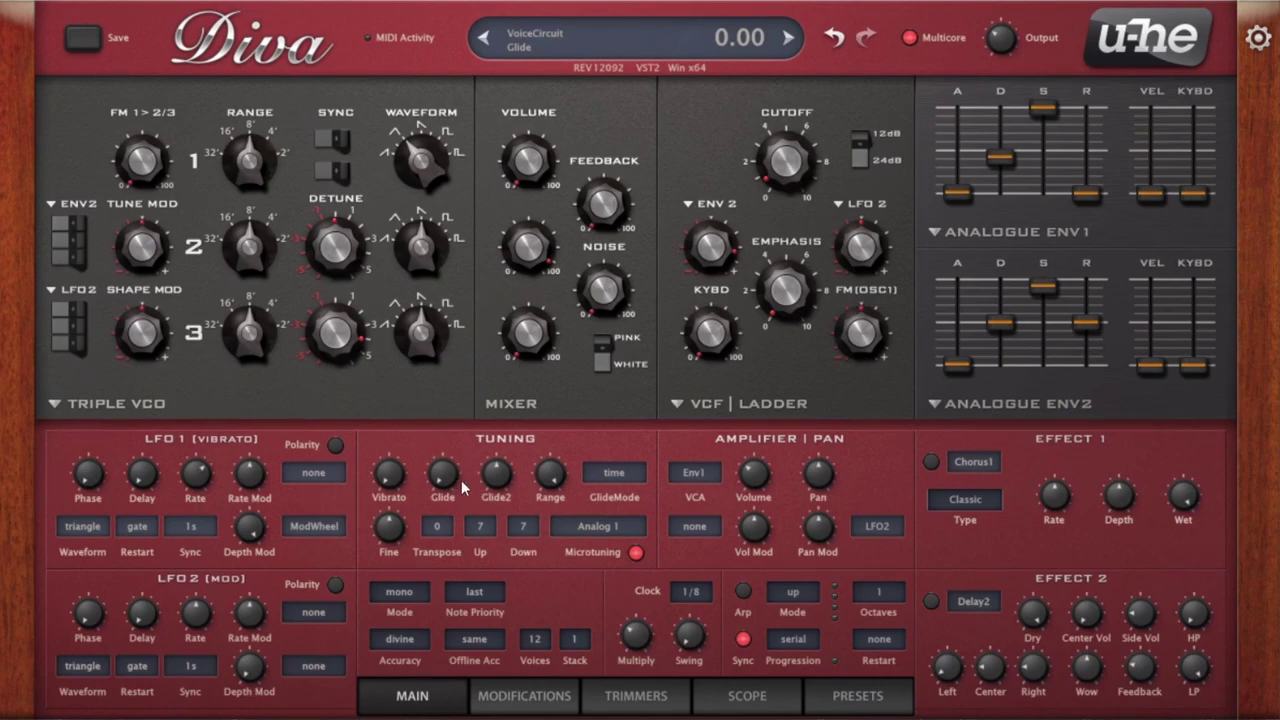
left_click_drag(445, 487, 436, 474)
left_click(614, 472)
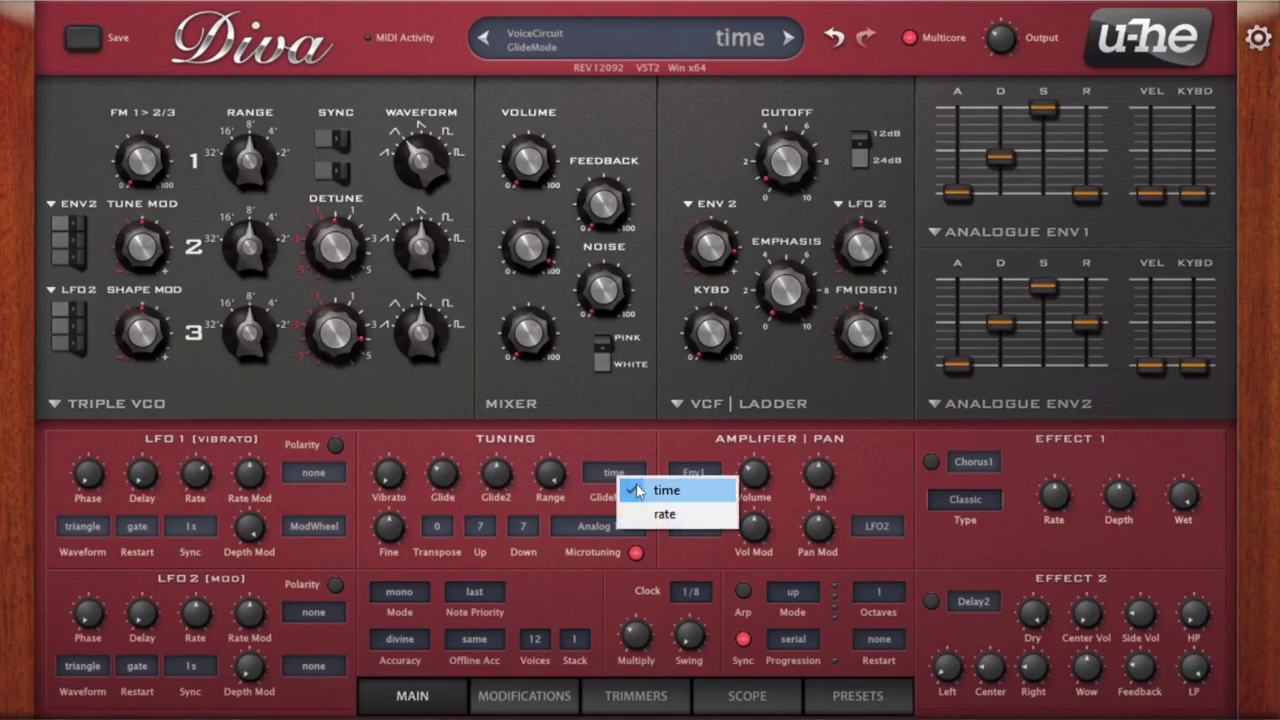
left_click(646, 514)
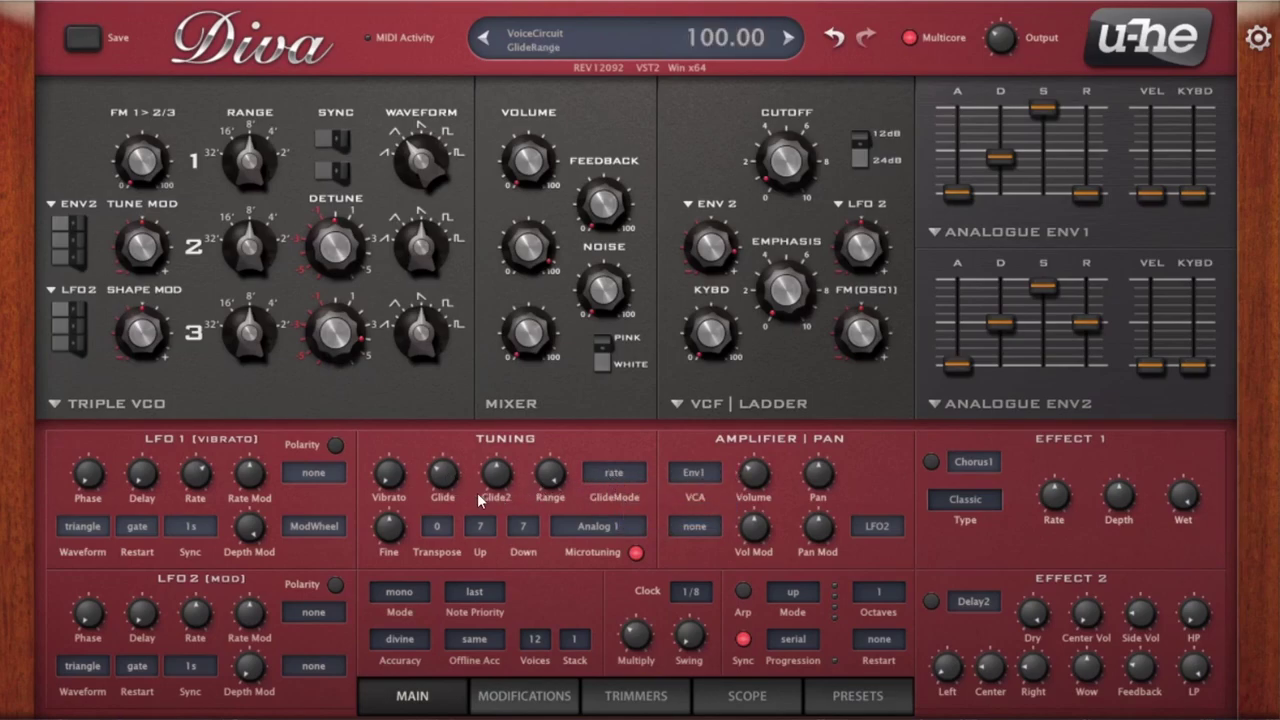
Step: Raise the filter cutoff and set oscillator 1 to a volume of 80 with a different waveform
left_click_drag(787, 160, 821, 16)
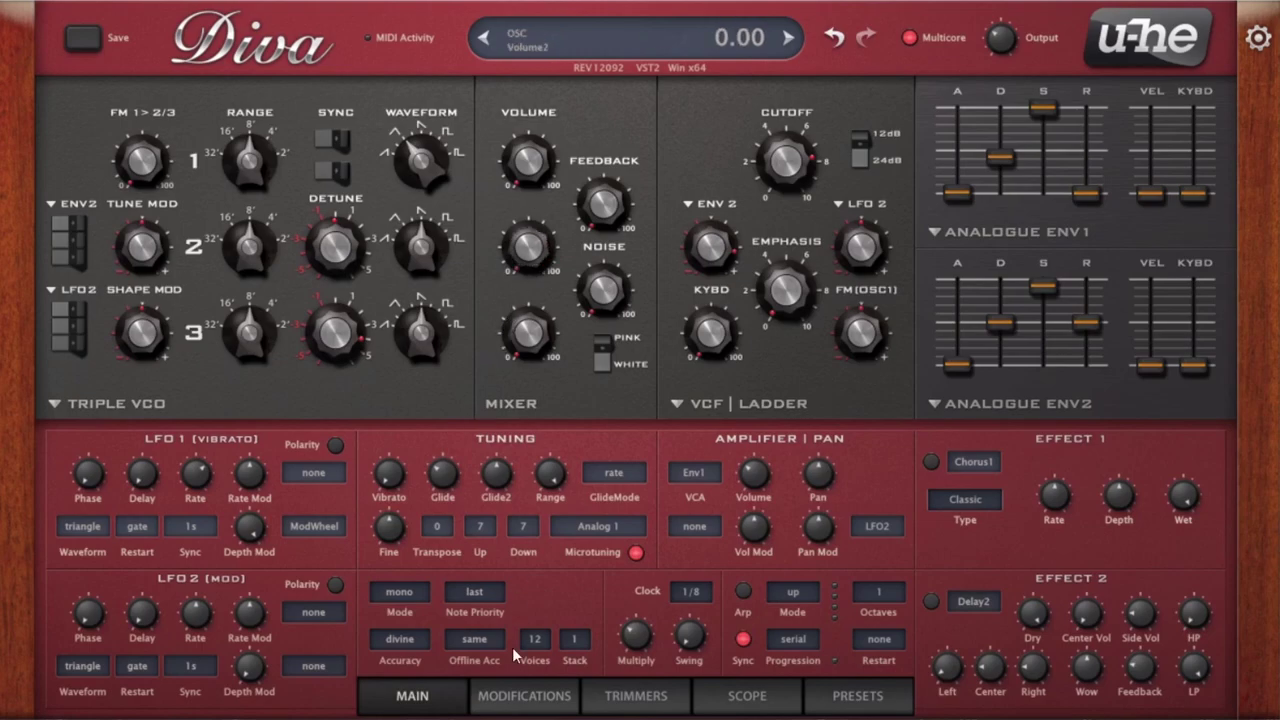
left_click_drag(552, 176, 547, 5)
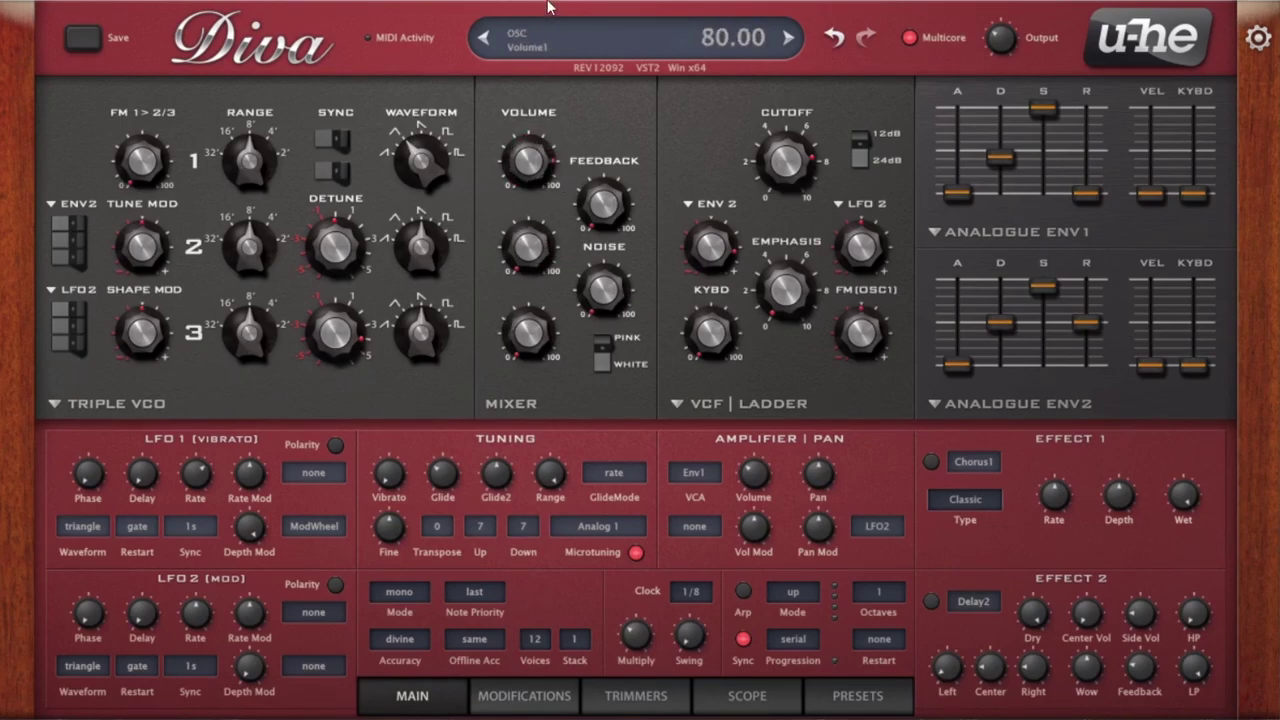
left_click_drag(430, 168, 438, 147)
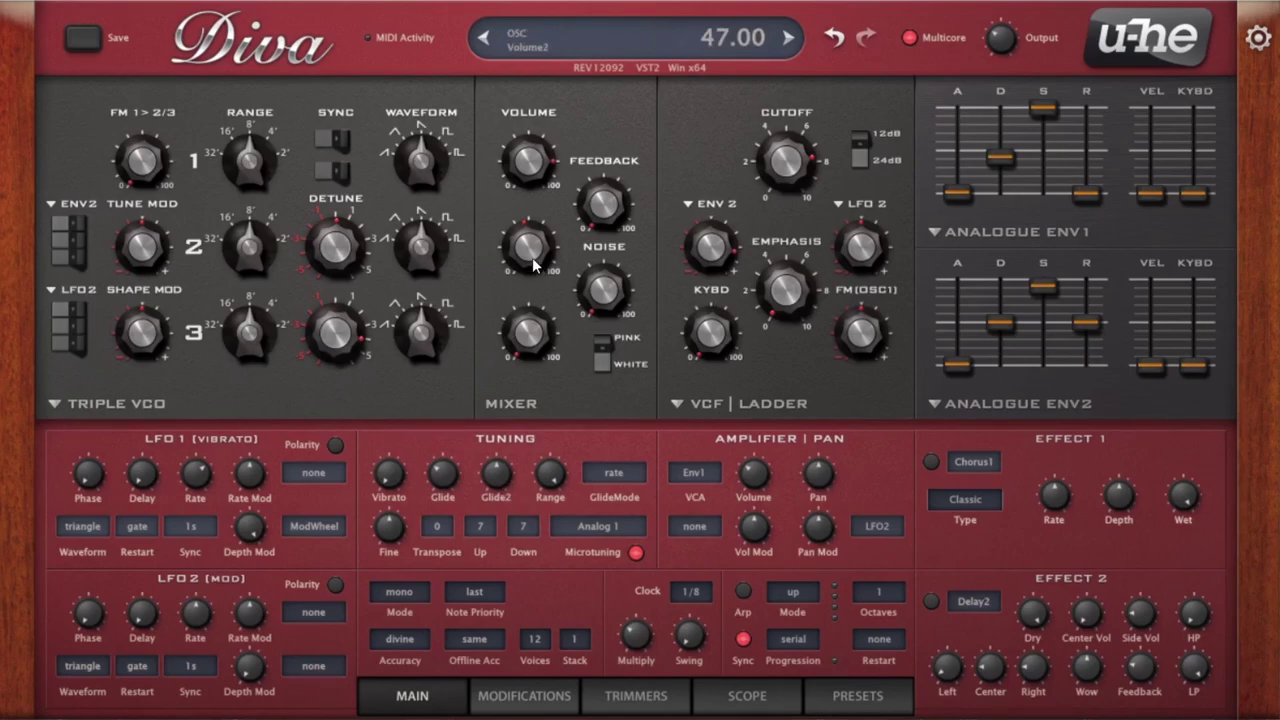
Step: Try Glide2 at 38 and at a lower setting, reduce oscillator 3's detune, and reset Glide2 to its default
left_click_drag(502, 487, 510, 466)
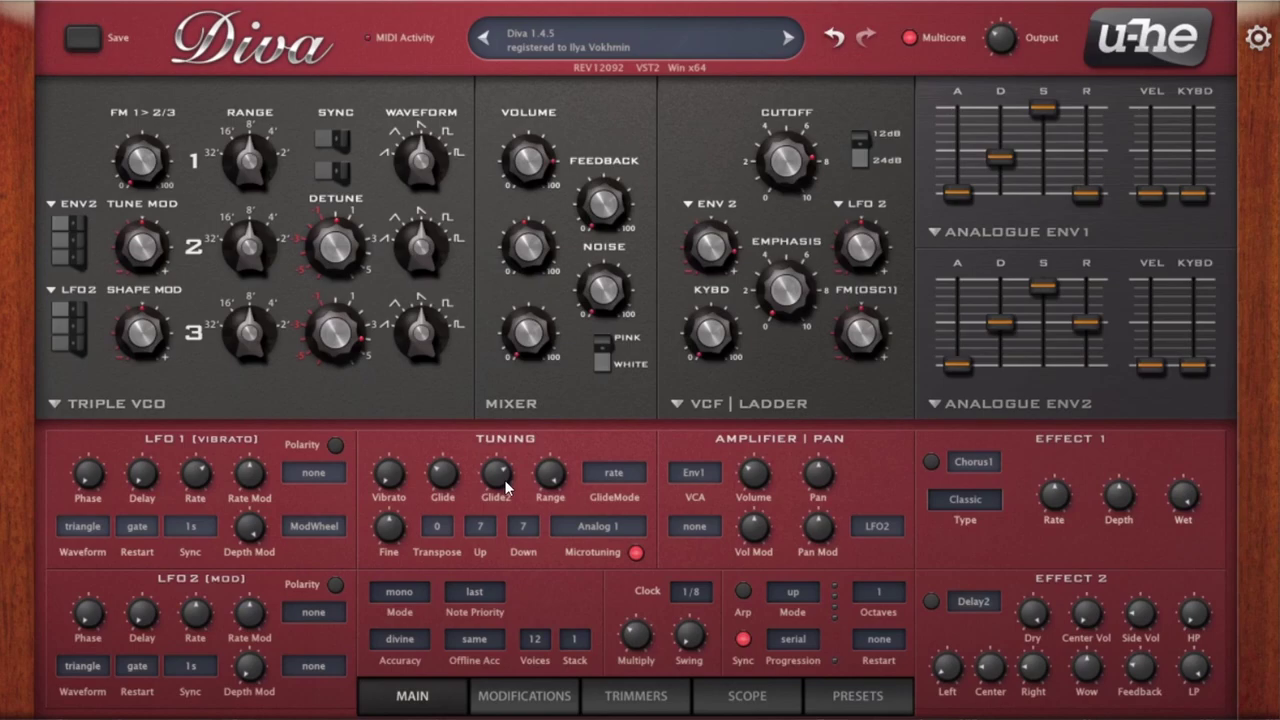
left_click_drag(512, 368, 484, 345)
left_click_drag(362, 342, 350, 397)
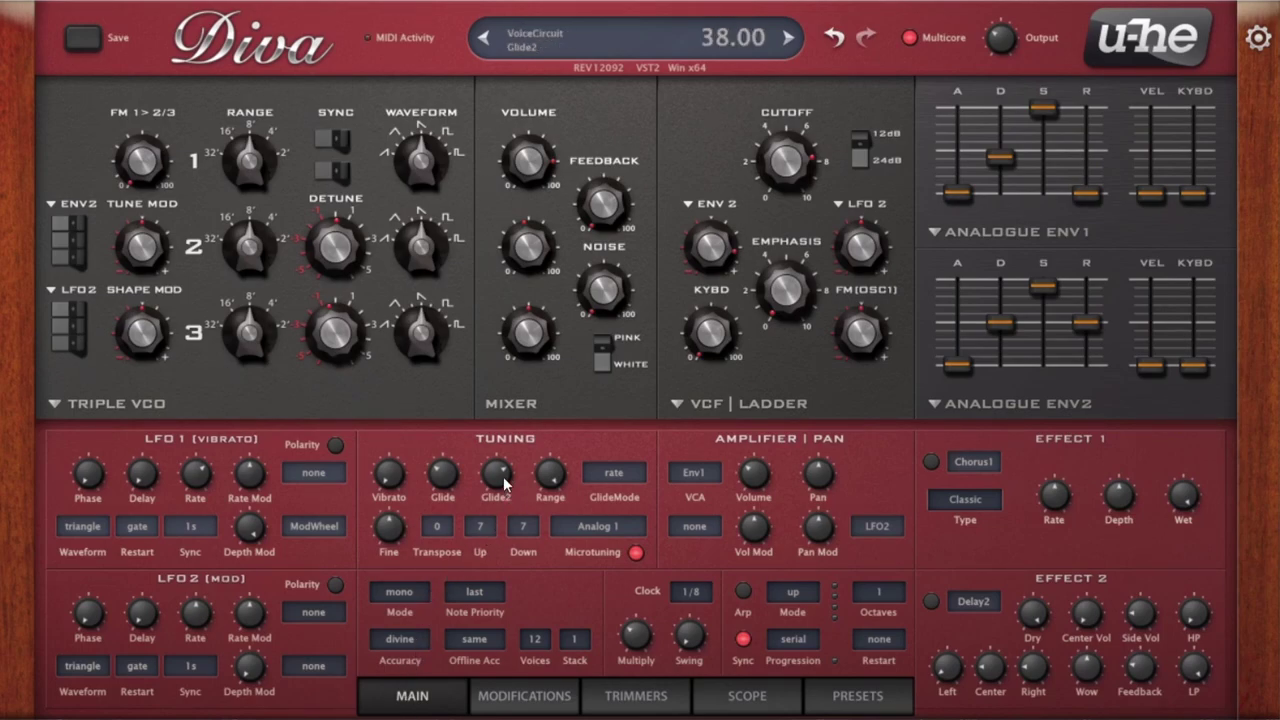
left_click_drag(503, 483, 493, 549)
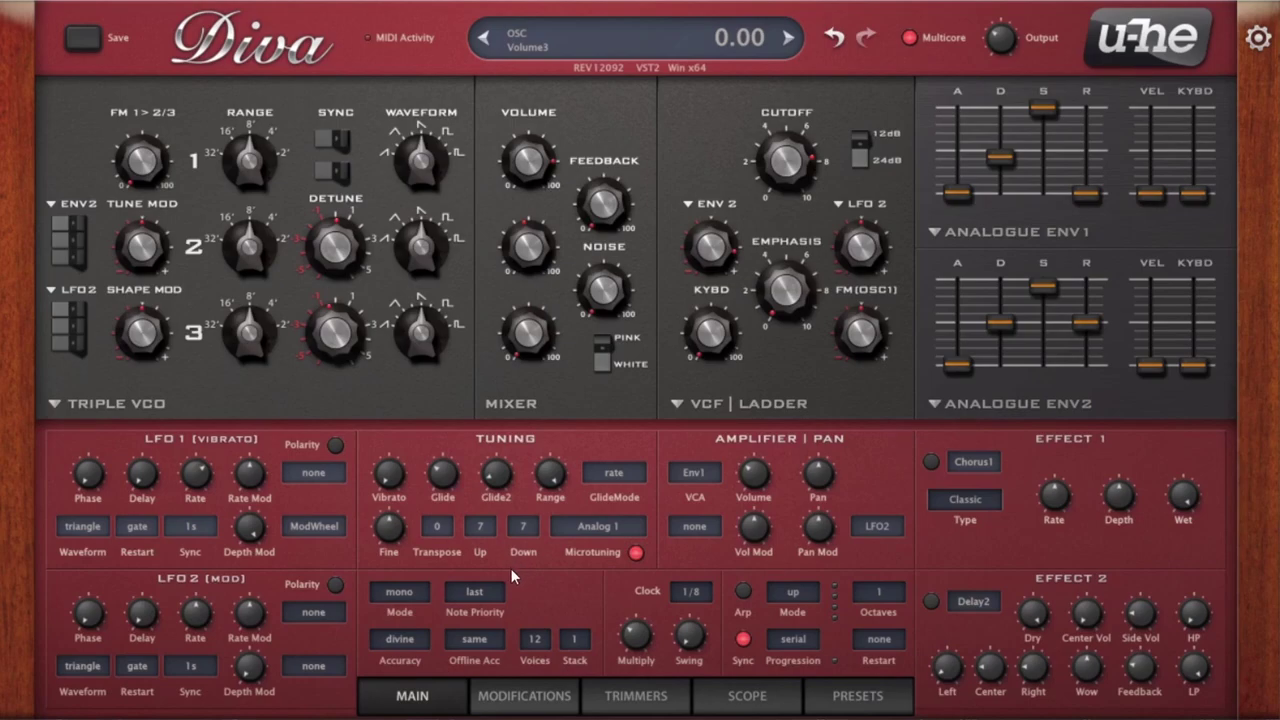
double_click(505, 481)
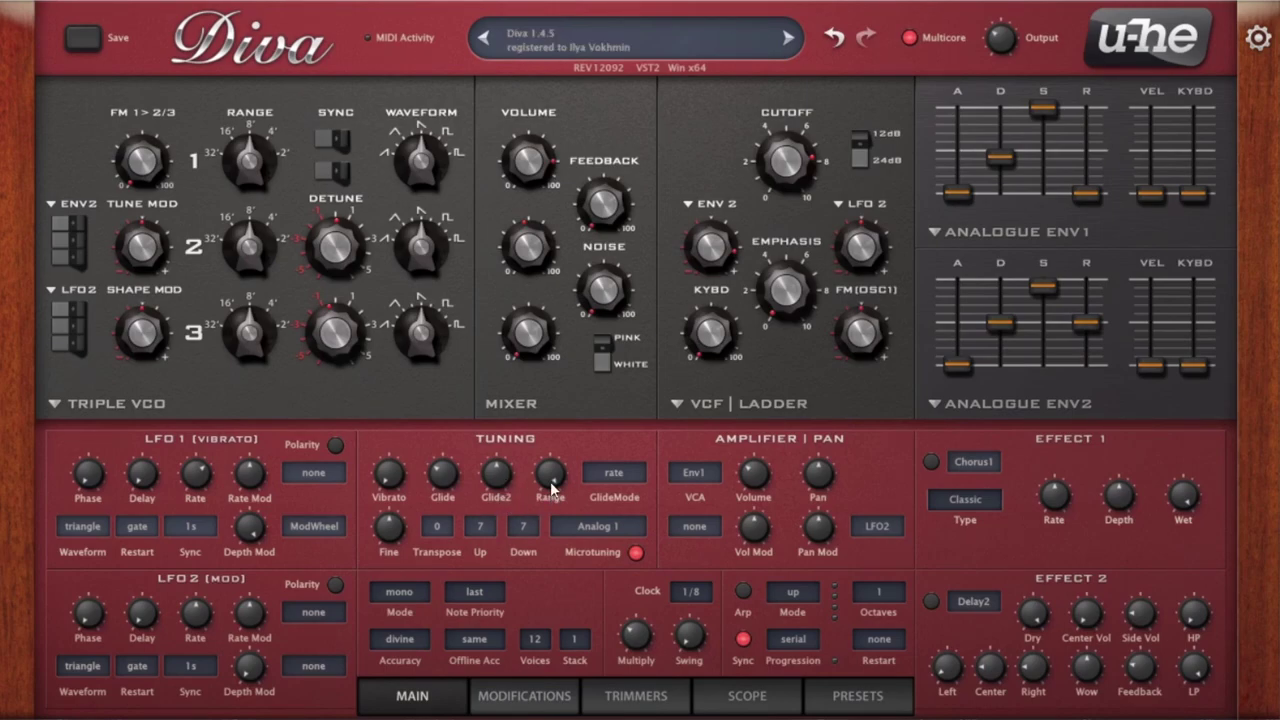
Step: Sweep the glide range between 100 and lower values such as 48
mouse_move(552, 489)
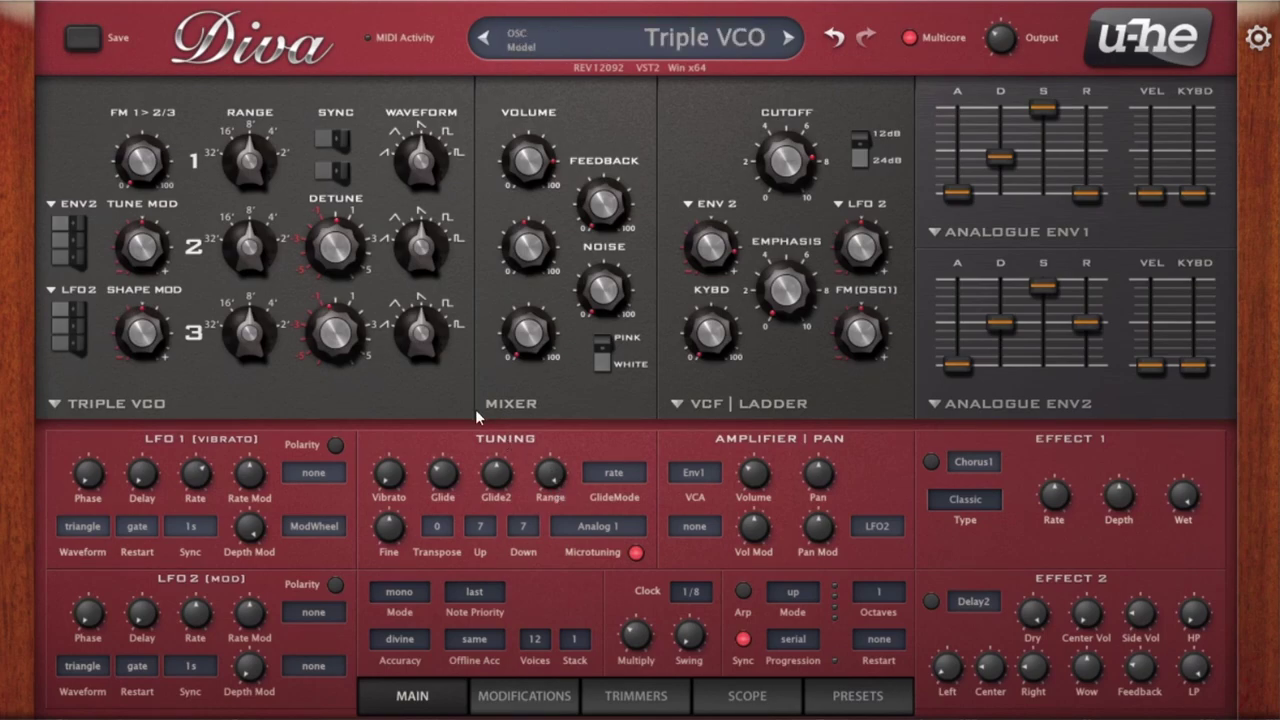
mouse_move(458, 482)
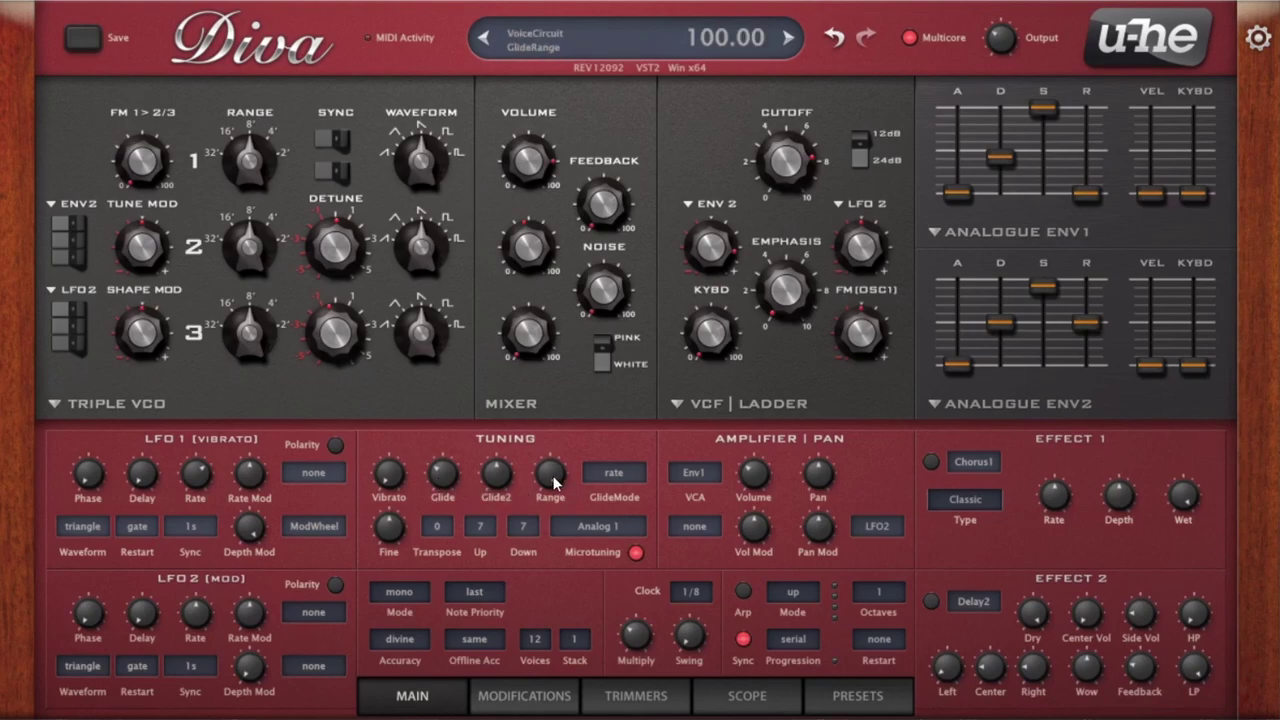
left_click_drag(554, 477, 520, 578)
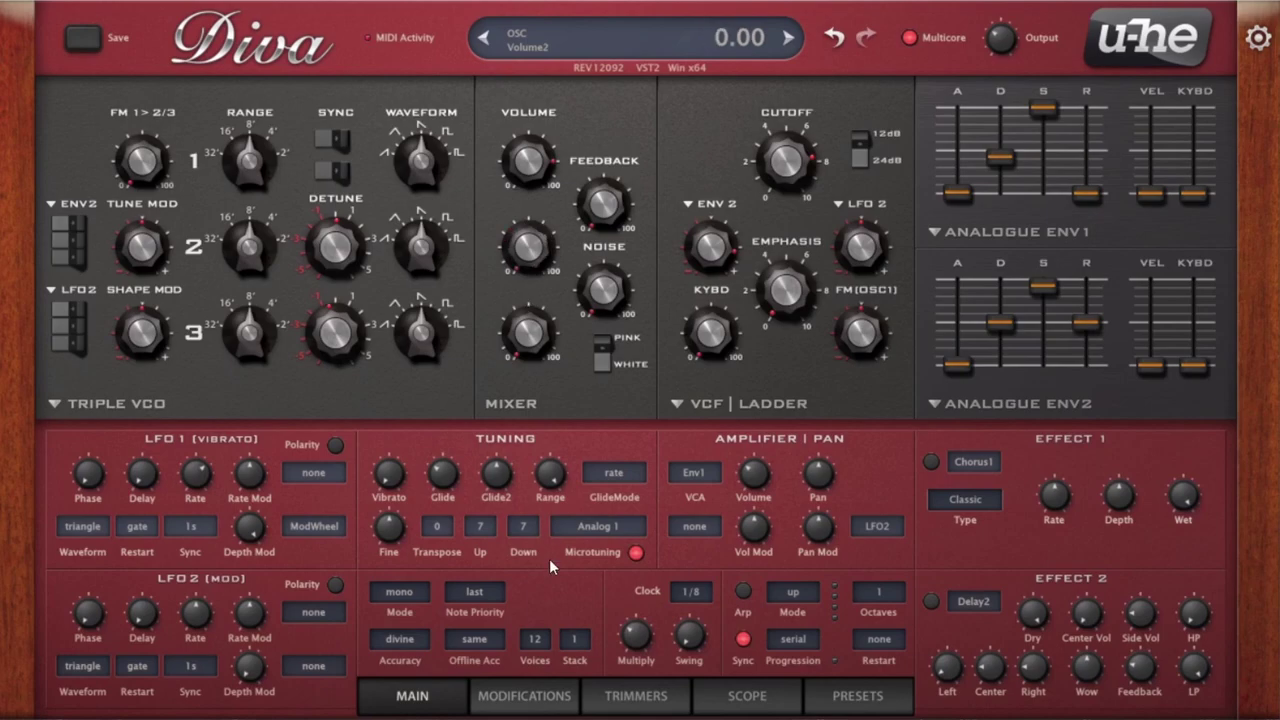
left_click_drag(550, 476, 548, 588)
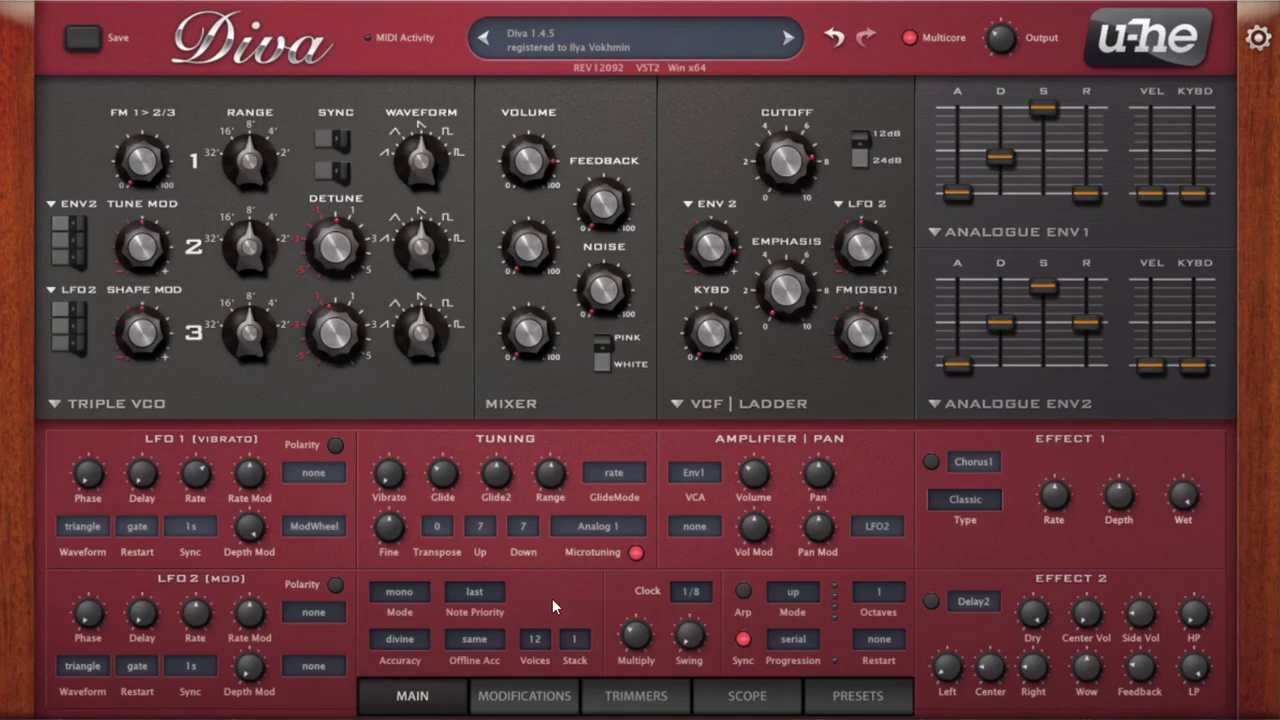
left_click_drag(550, 494, 558, 494)
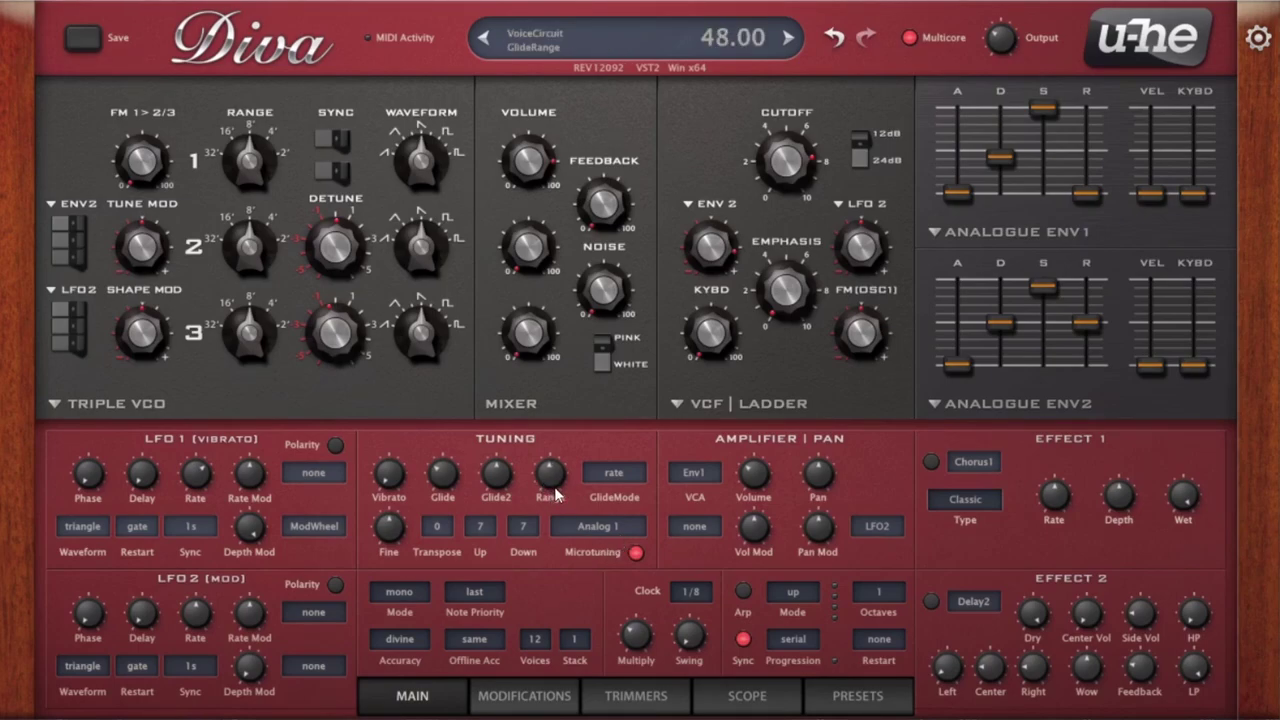
left_click_drag(556, 495, 566, 356)
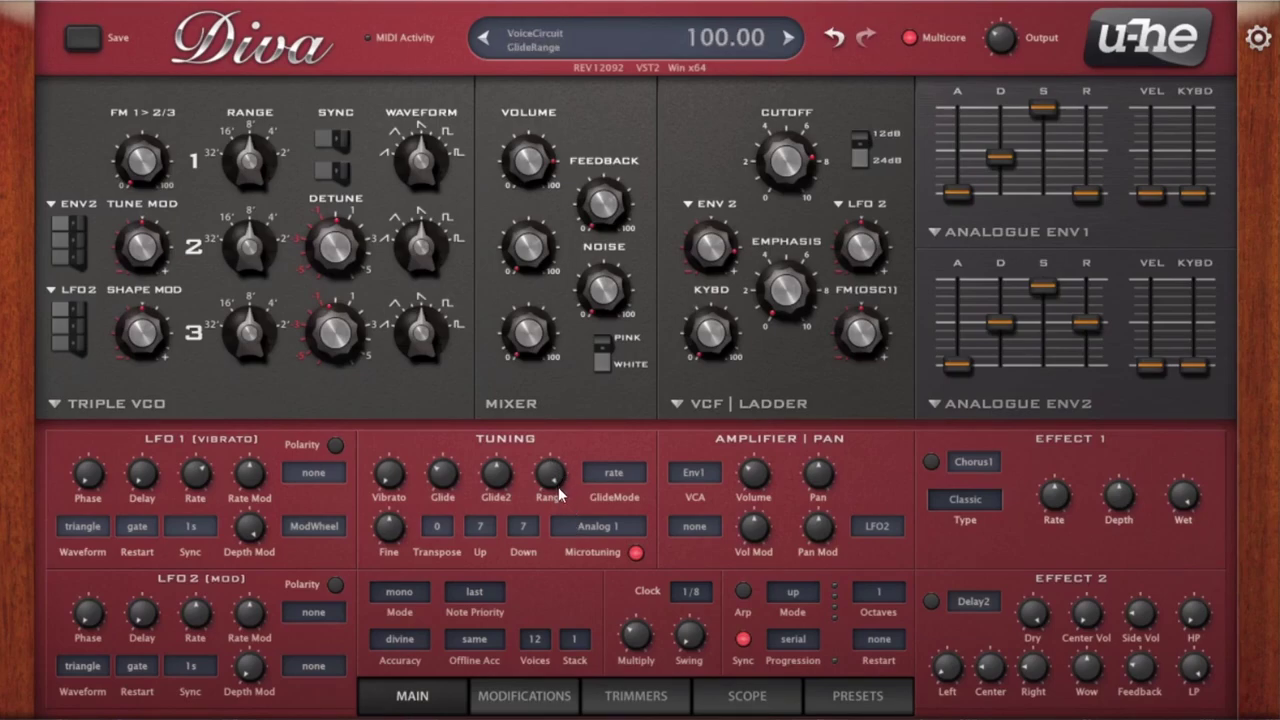
left_click_drag(550, 473, 536, 648)
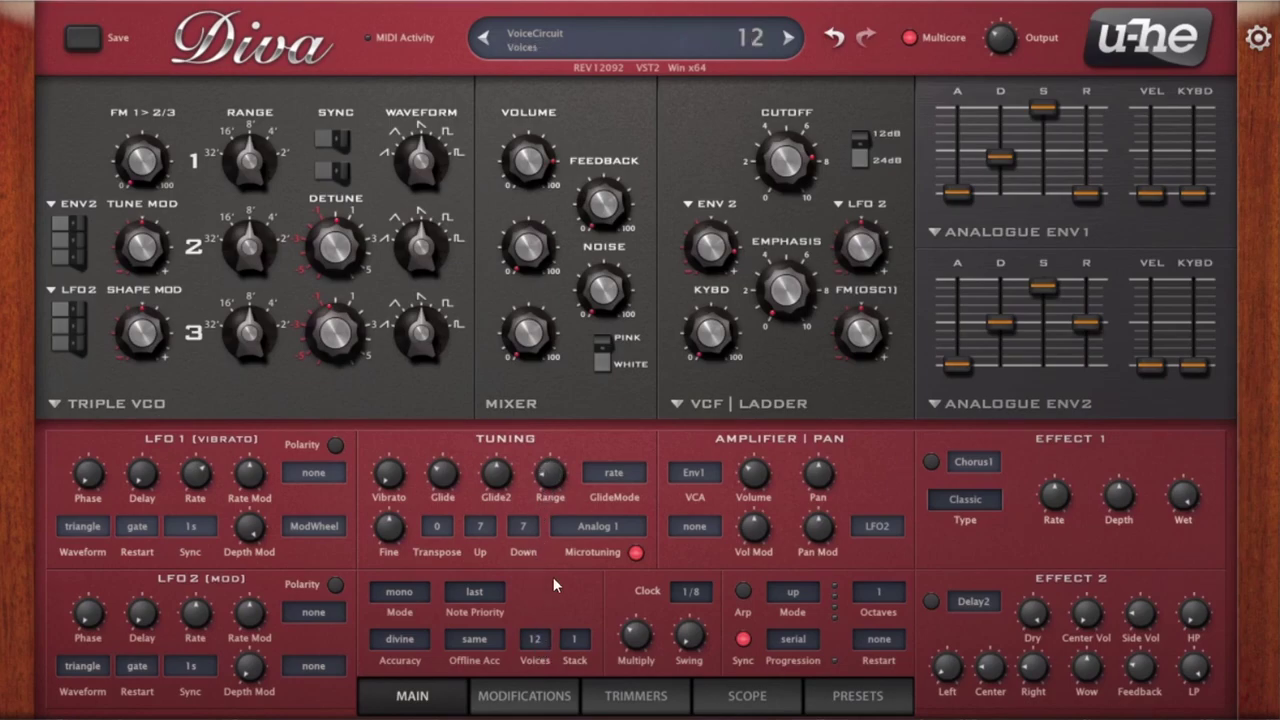
left_click_drag(555, 497, 556, 14)
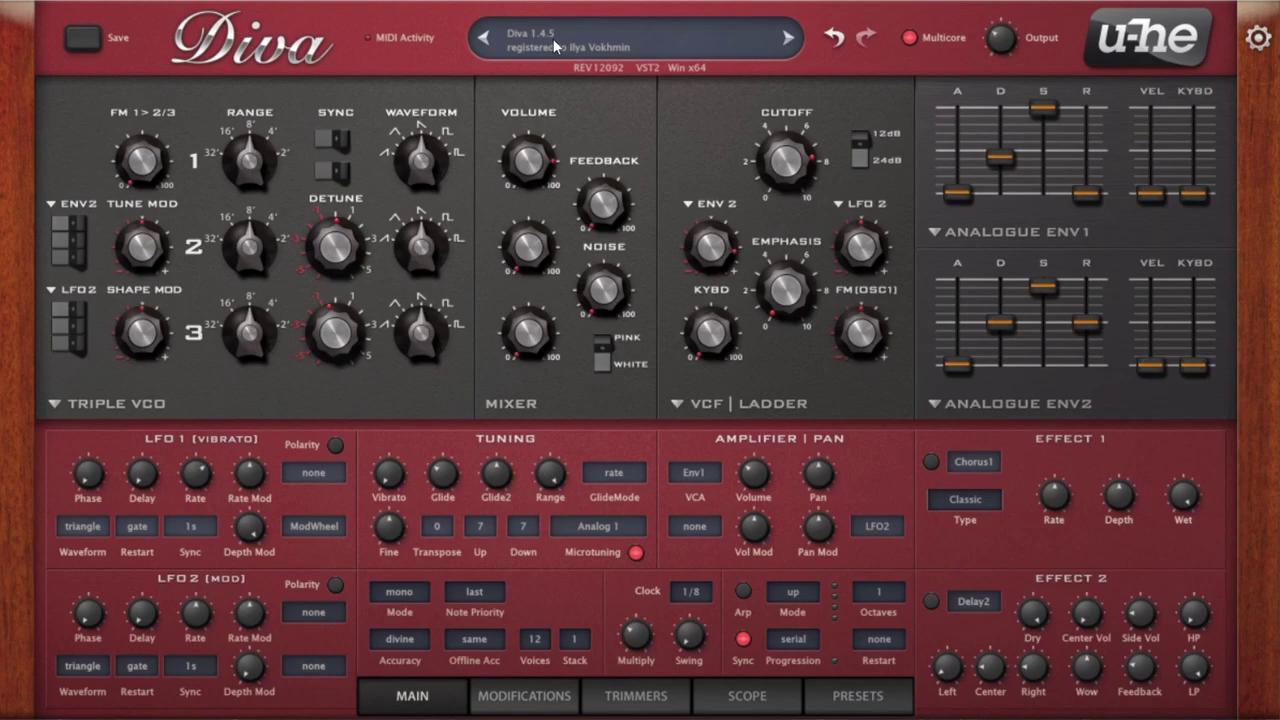
left_click_drag(551, 470, 540, 652)
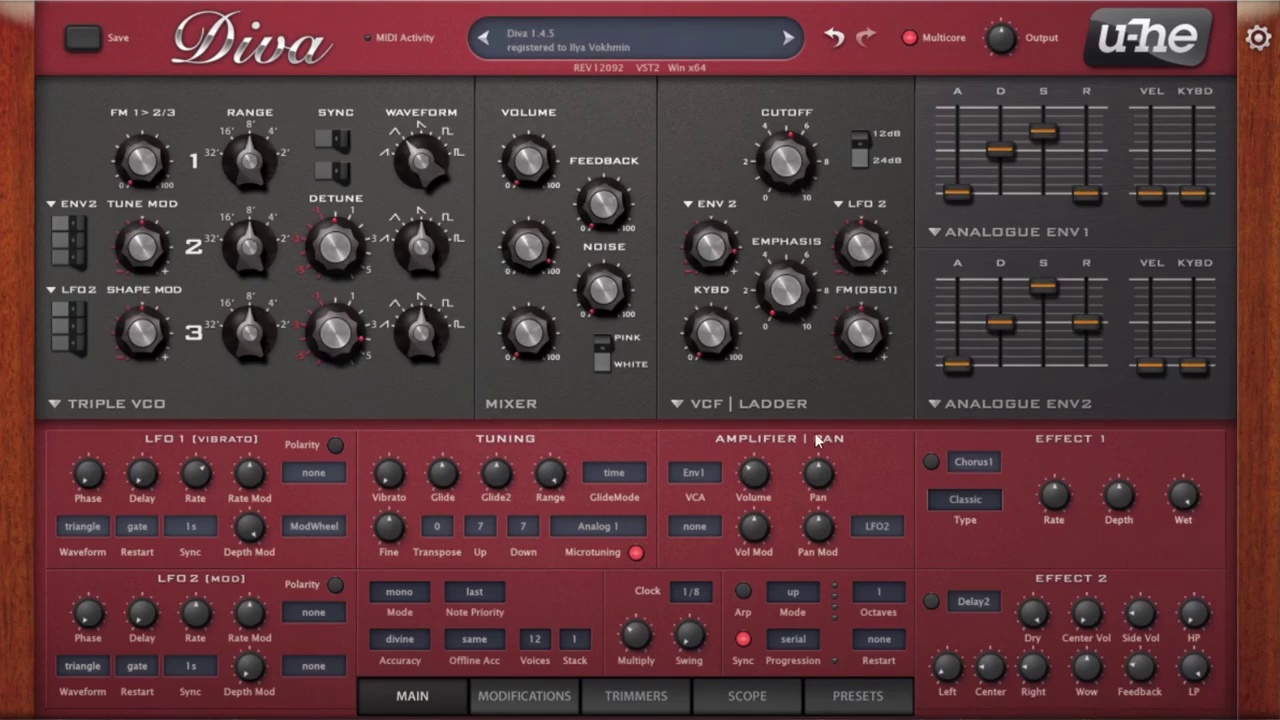
Step: Compare the amplifier volume with the main output level, and set the amplifier volume to 77.50
mouse_move(1003, 42)
mouse_move(757, 483)
left_mouse_down()
mouse_move(751, 515)
mouse_move(744, 491)
left_mouse_up()
left_click_drag(754, 480, 770, 408)
left_click_drag(1018, 32, 1005, 54)
left_click_drag(748, 497, 758, 468)
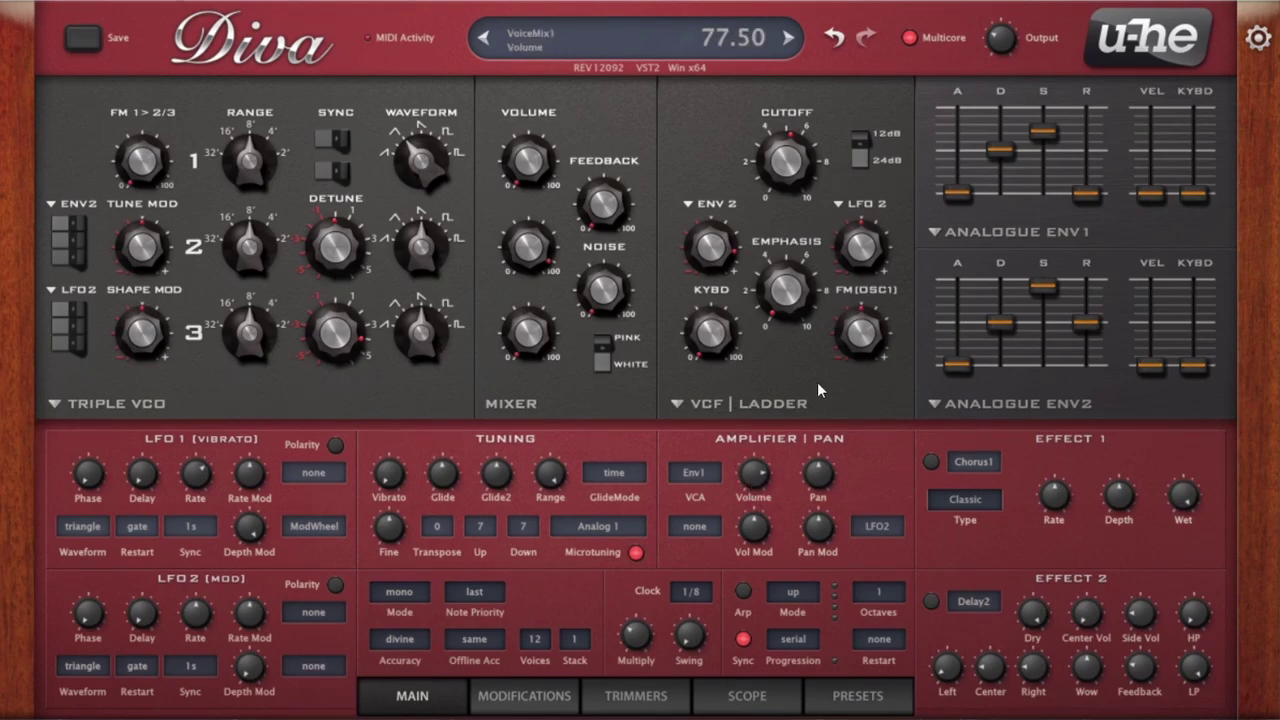
Step: Readjust the main output level and lower the amplifier volume
left_click_drag(1000, 38, 987, 61)
left_click_drag(754, 475, 737, 585)
mouse_move(1000, 38)
left_mouse_down()
mouse_move(997, 94)
mouse_move(1018, 40)
left_mouse_up()
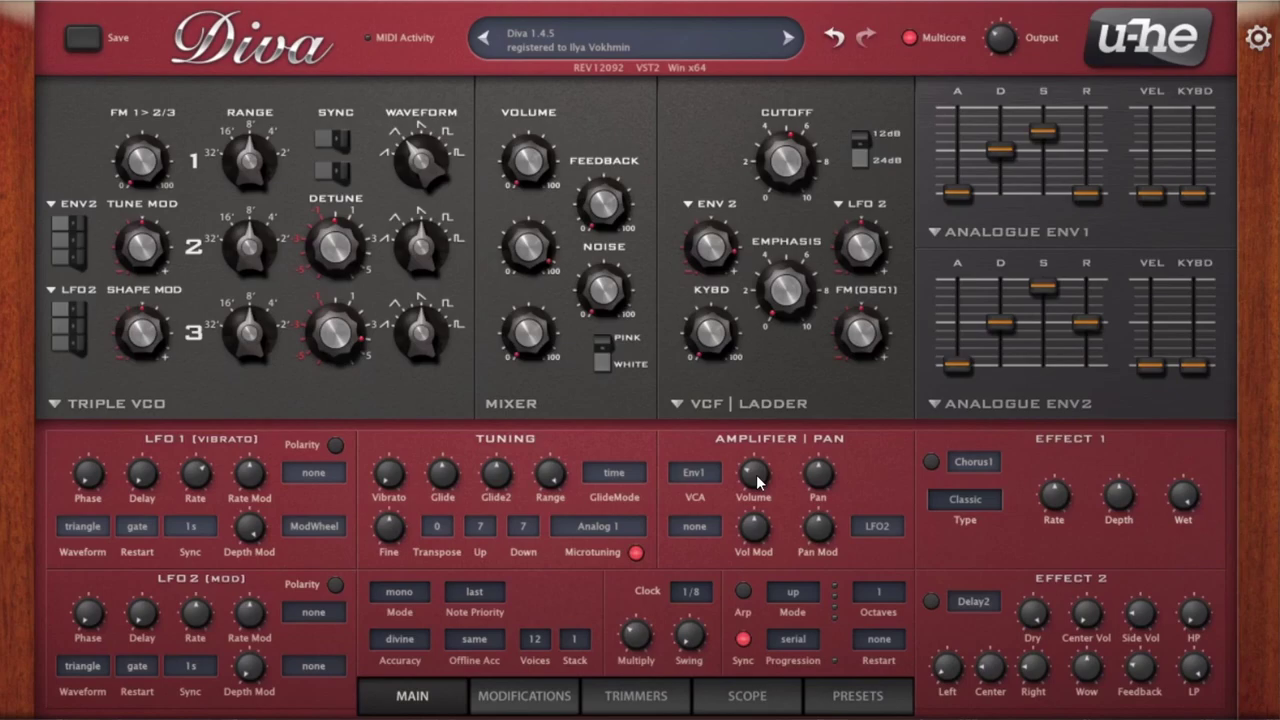
left_click_drag(757, 478, 821, 503)
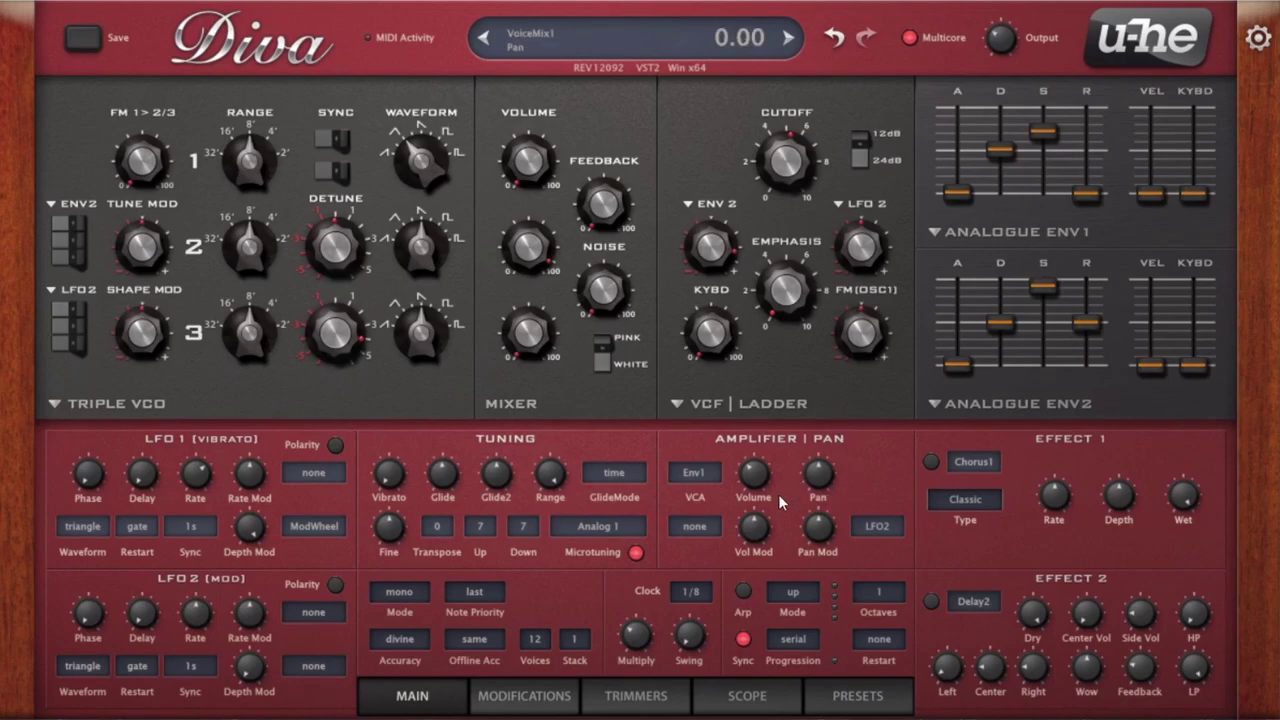
Step: Check the amplifier's VCA source options, lower Env1's sustain to 0, and set its decay to 63
left_click(696, 478)
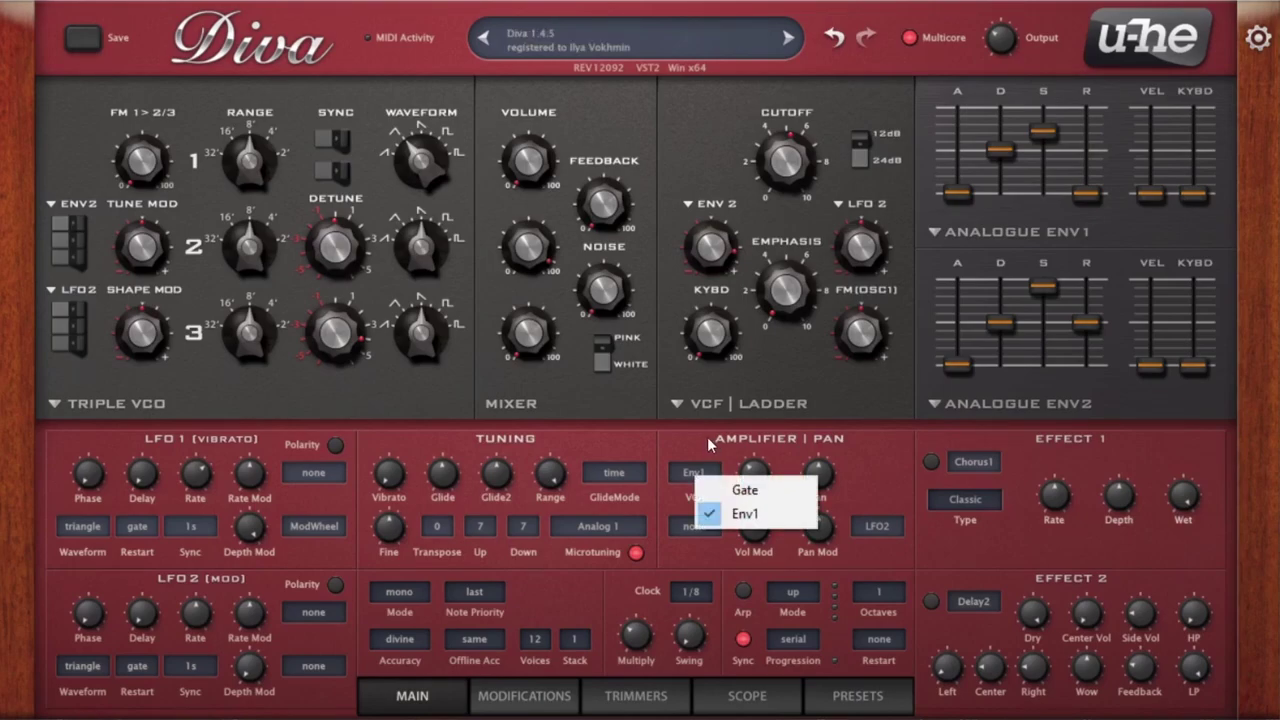
left_click(701, 475)
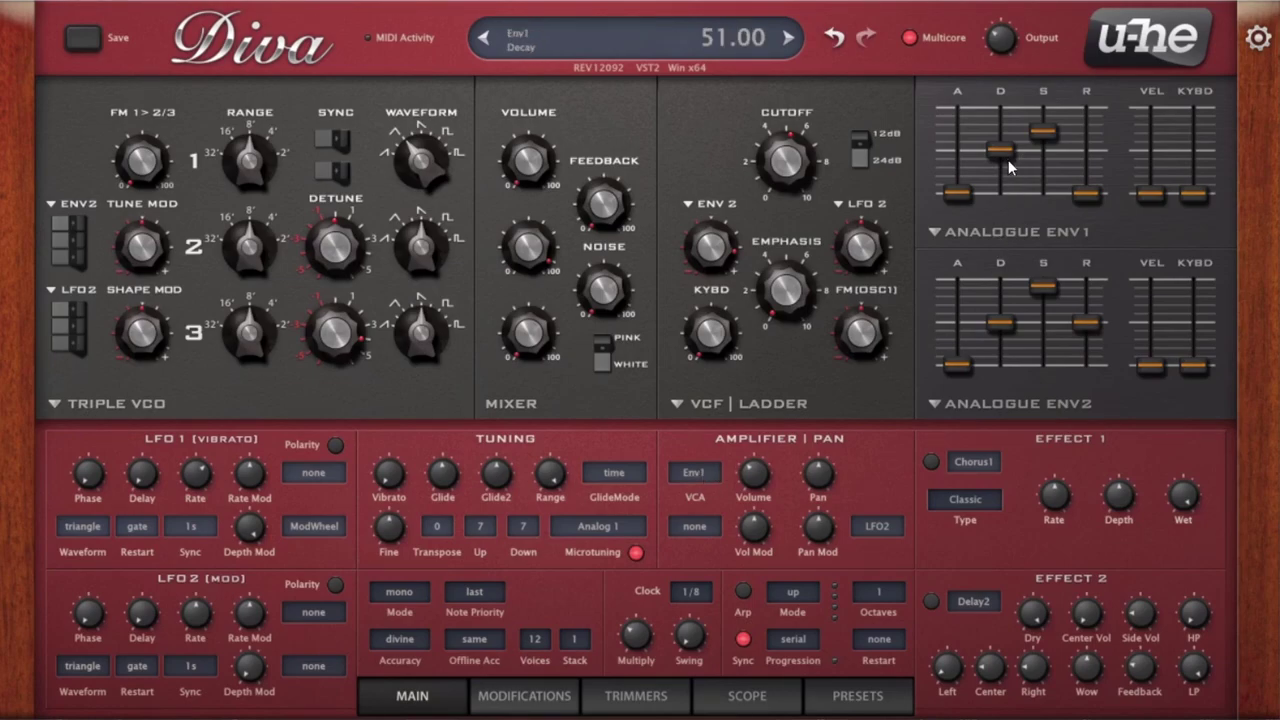
left_click_drag(1037, 157, 1020, 135)
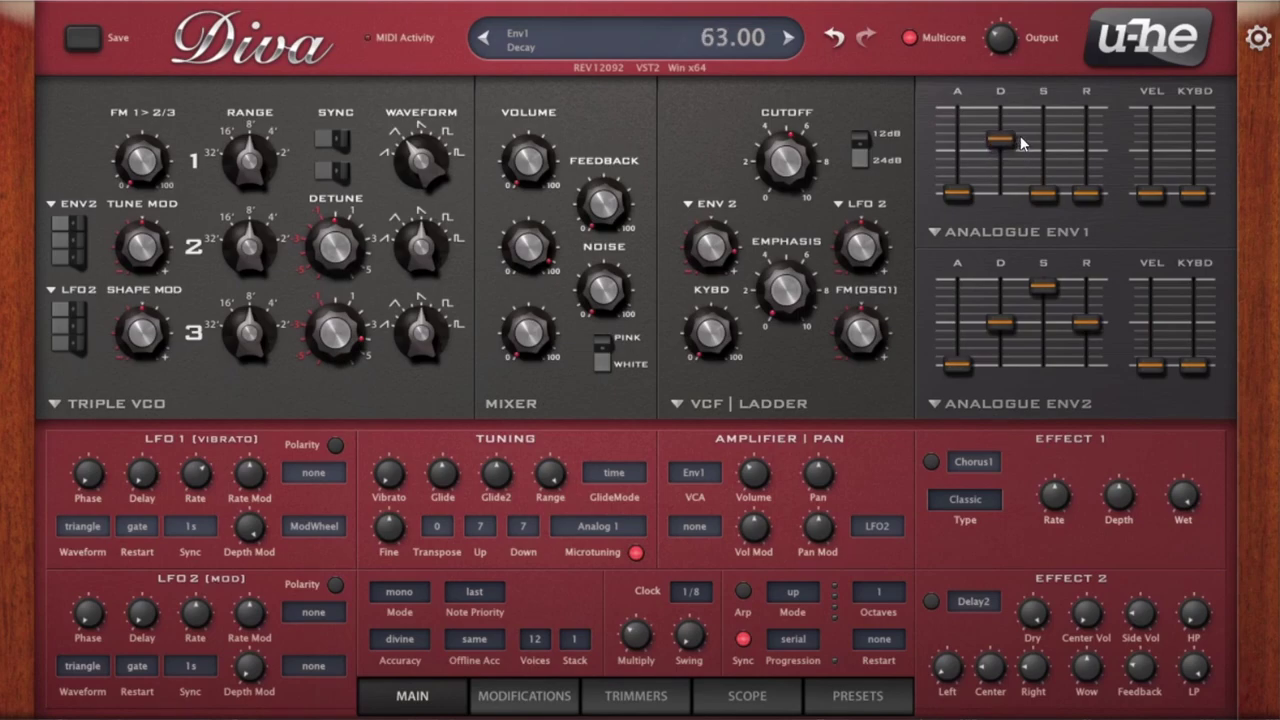
Step: Try Gate as the VCA source with Env1's sustain raised to maximum, and switch the source back to Env1
left_click(684, 474)
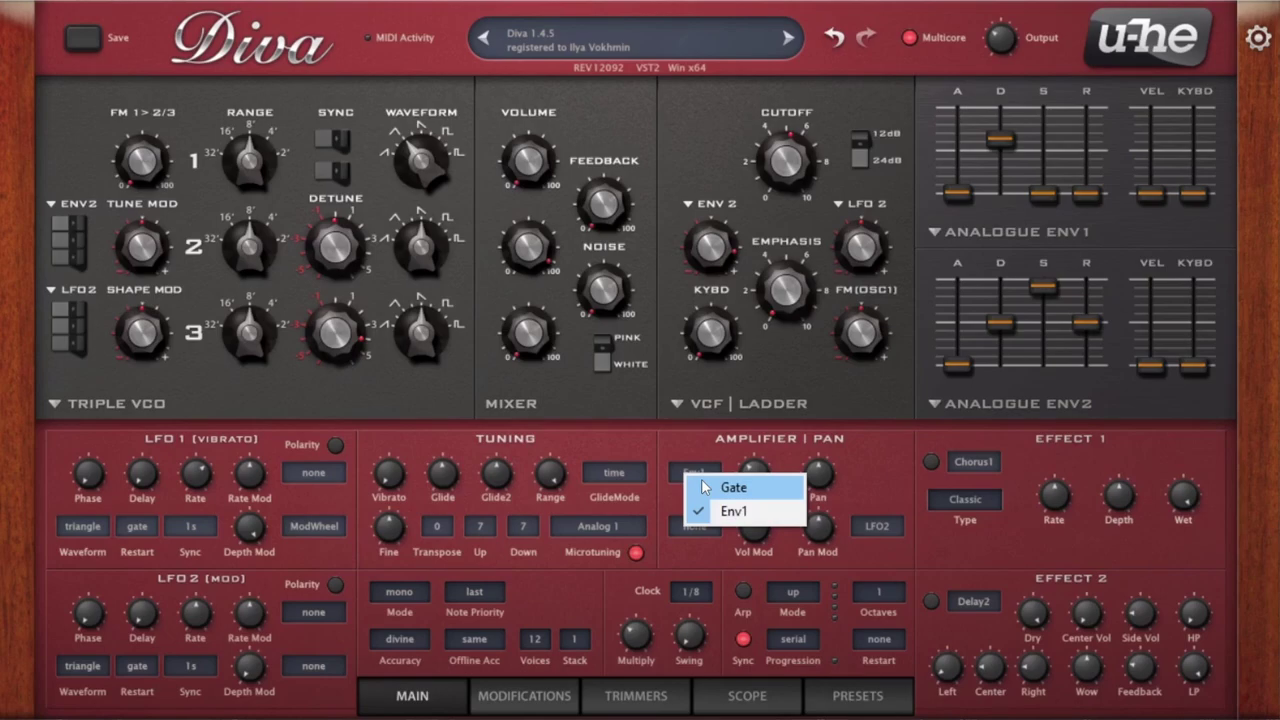
left_click(702, 481)
double_click(1051, 190)
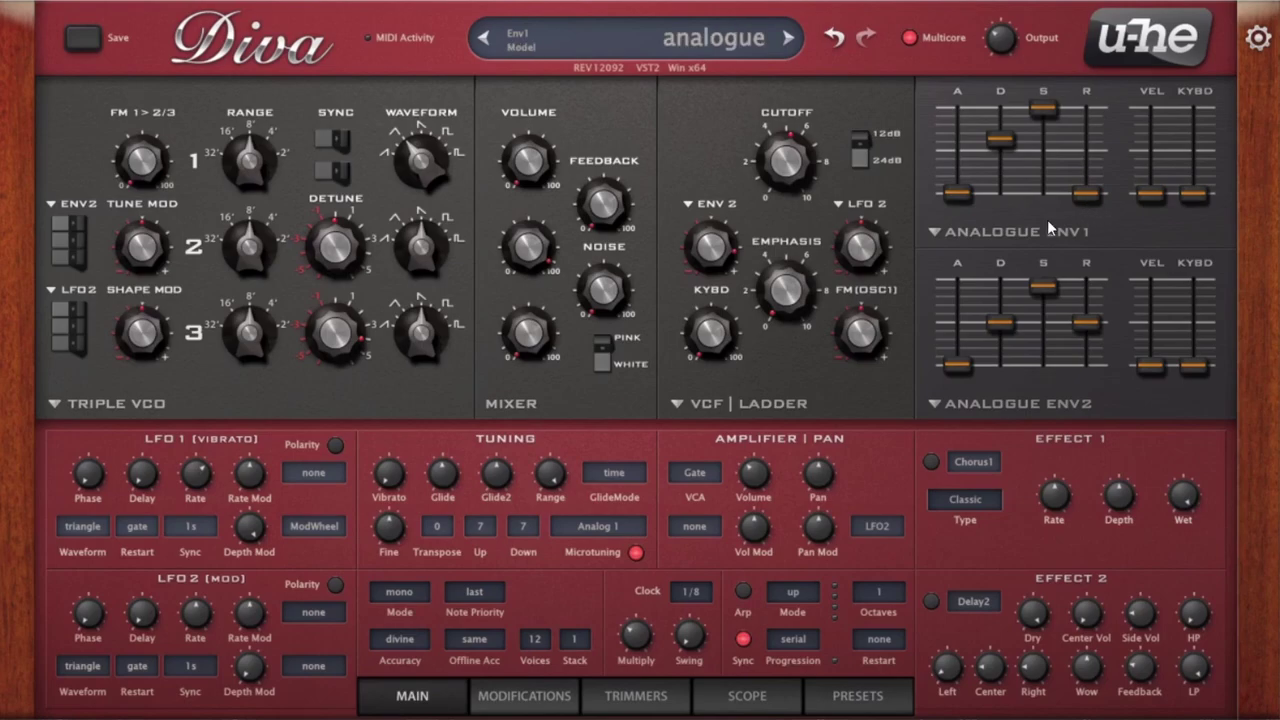
left_click(703, 476)
left_click(750, 515)
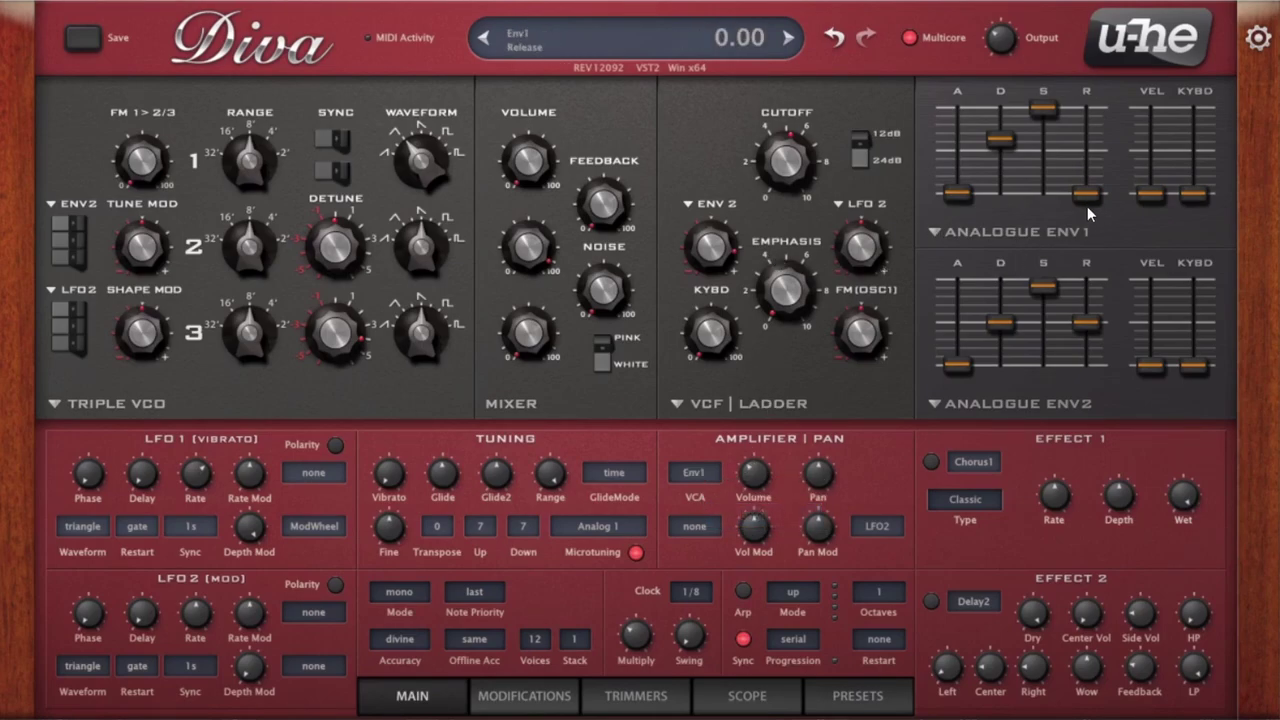
Step: Set the VCA source to Gate and try Env1 sustain at 0 and 100 with decay at 33 and 0
left_click(712, 477)
left_click(740, 486)
left_click_drag(1043, 108, 1043, 183)
left_click_drag(1030, 236, 1025, 252)
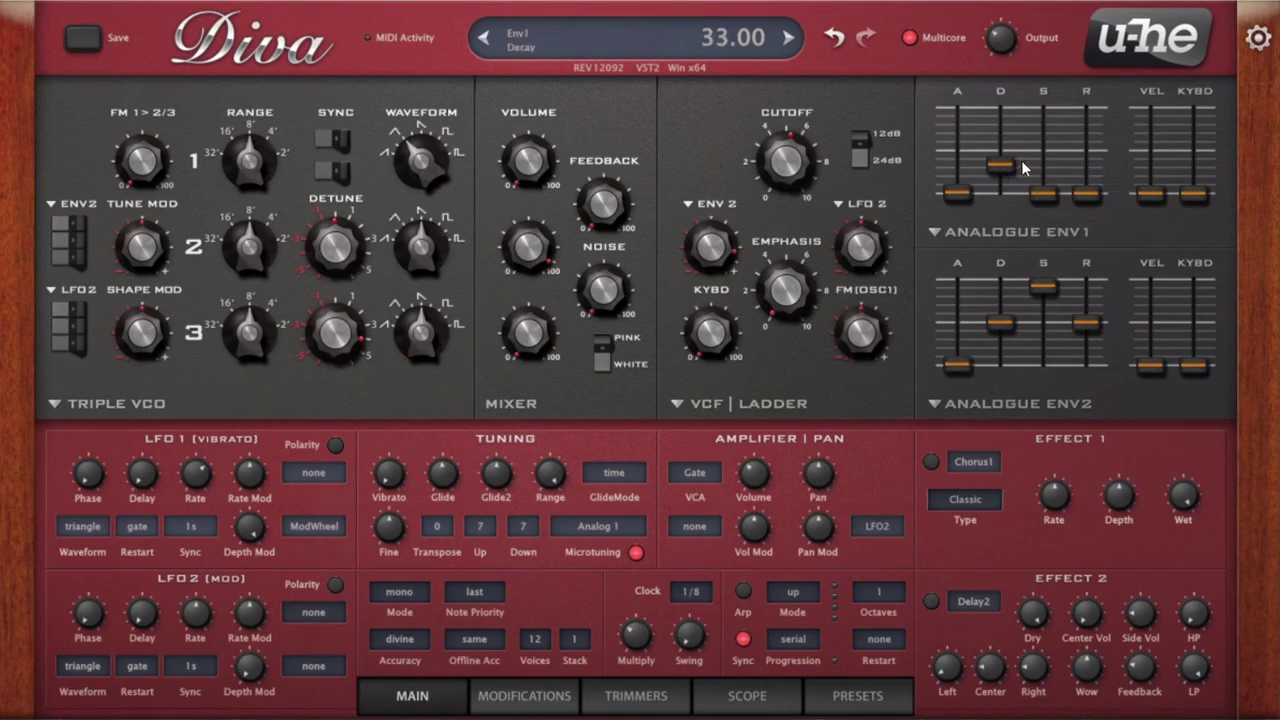
left_click_drag(1045, 190, 1066, 6)
left_click_drag(1003, 181, 1018, 348)
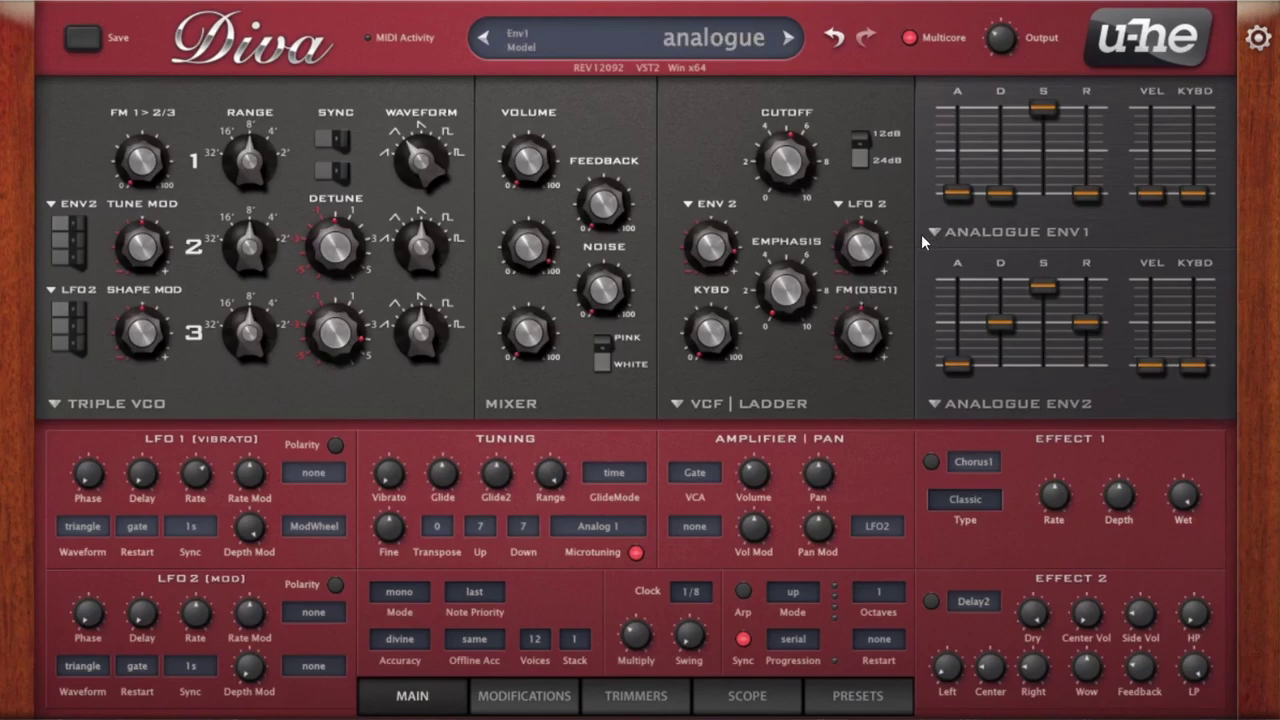
Step: Assign Env1 as the filter cutoff's modulation source, with Env1's decay at 52 and sustain at 0
left_click(715, 203)
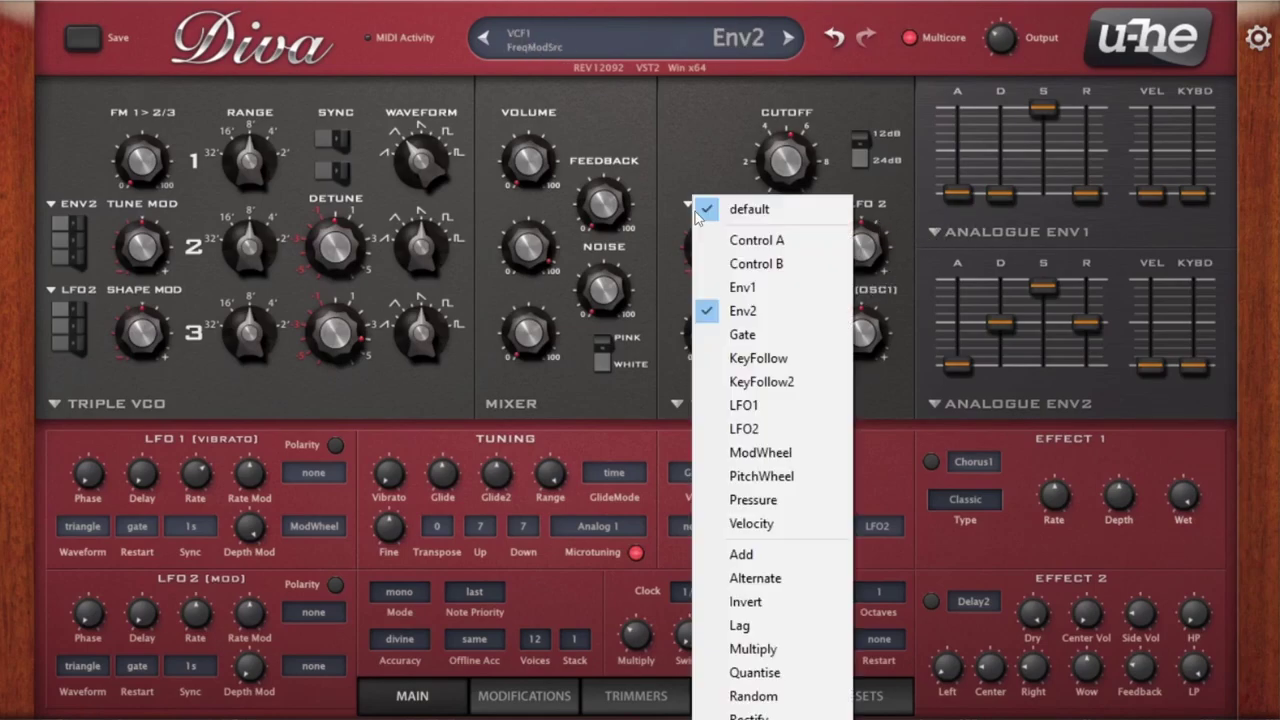
left_click(720, 286)
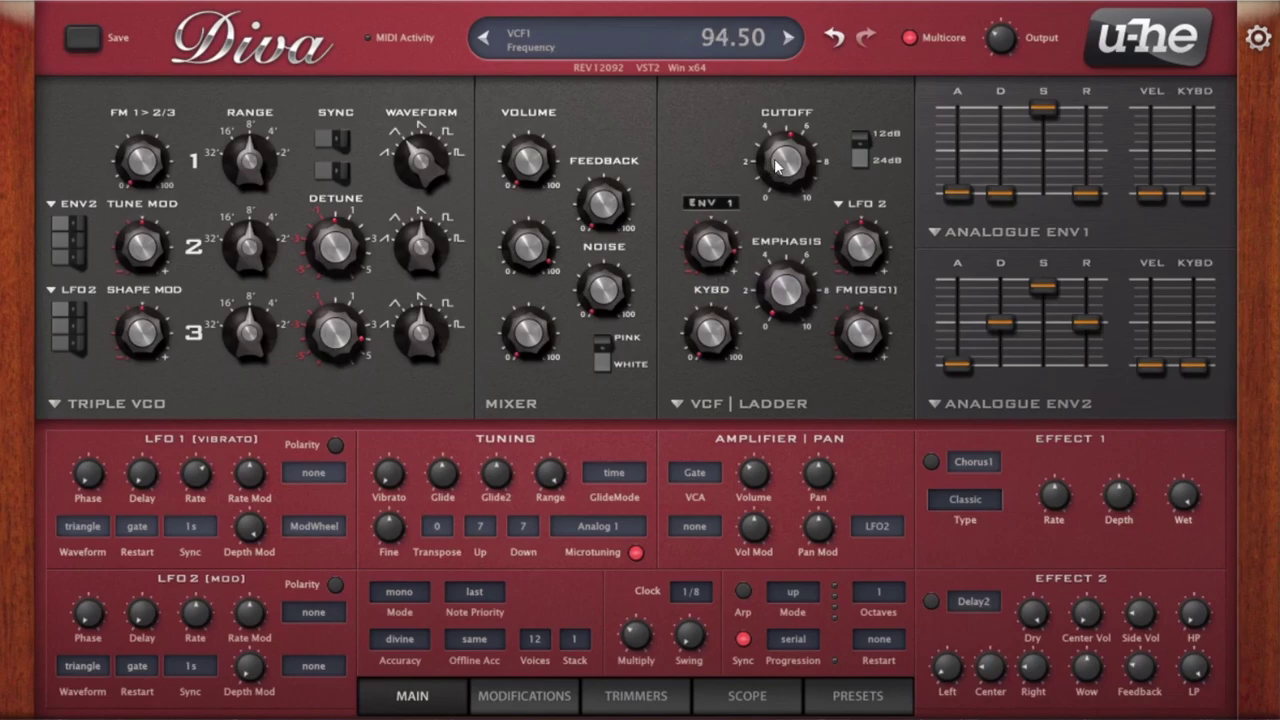
left_click_drag(991, 205, 1024, 217)
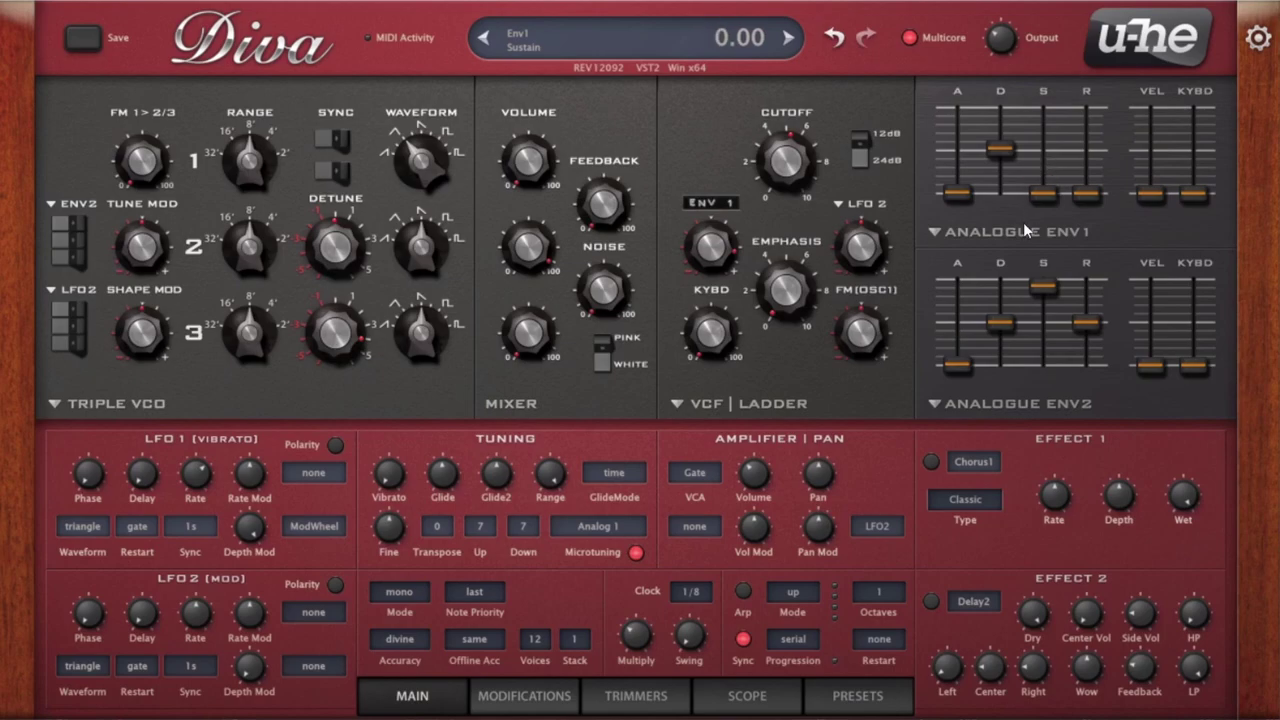
Step: Lower the filter cutoff to its minimum area and set the glide to 0
left_click_drag(786, 160, 769, 274)
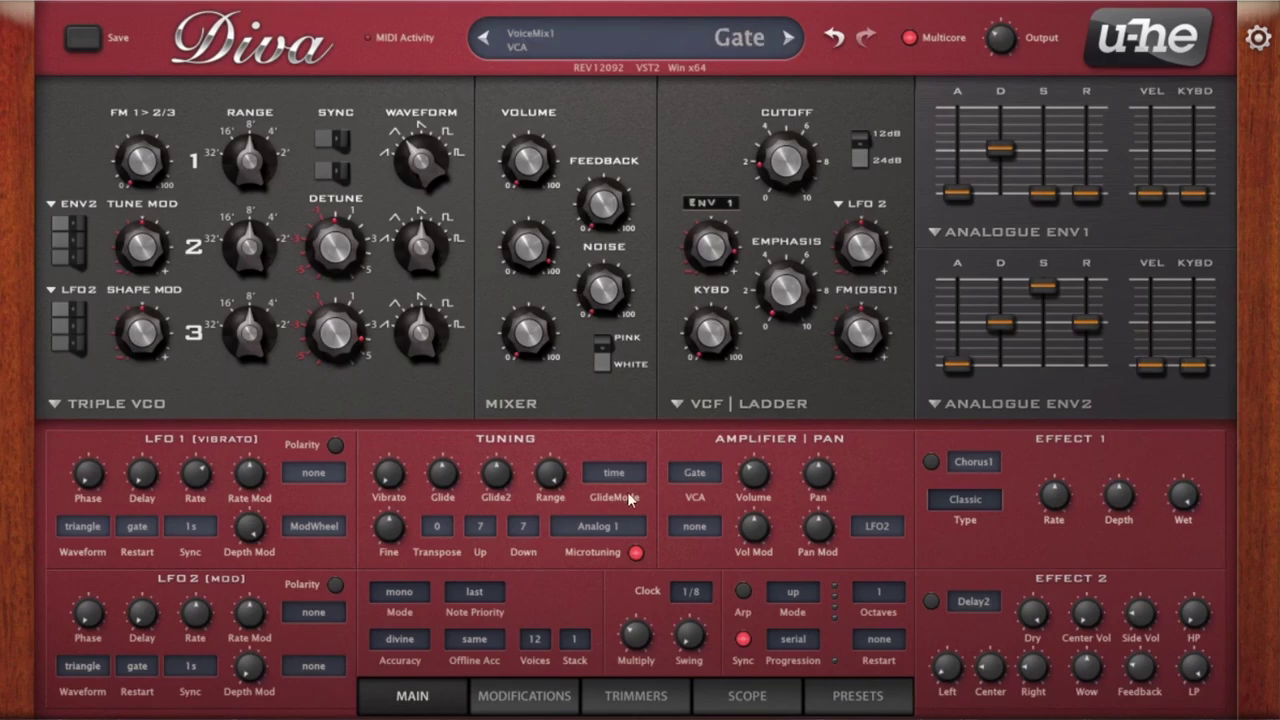
left_click_drag(458, 484, 442, 610)
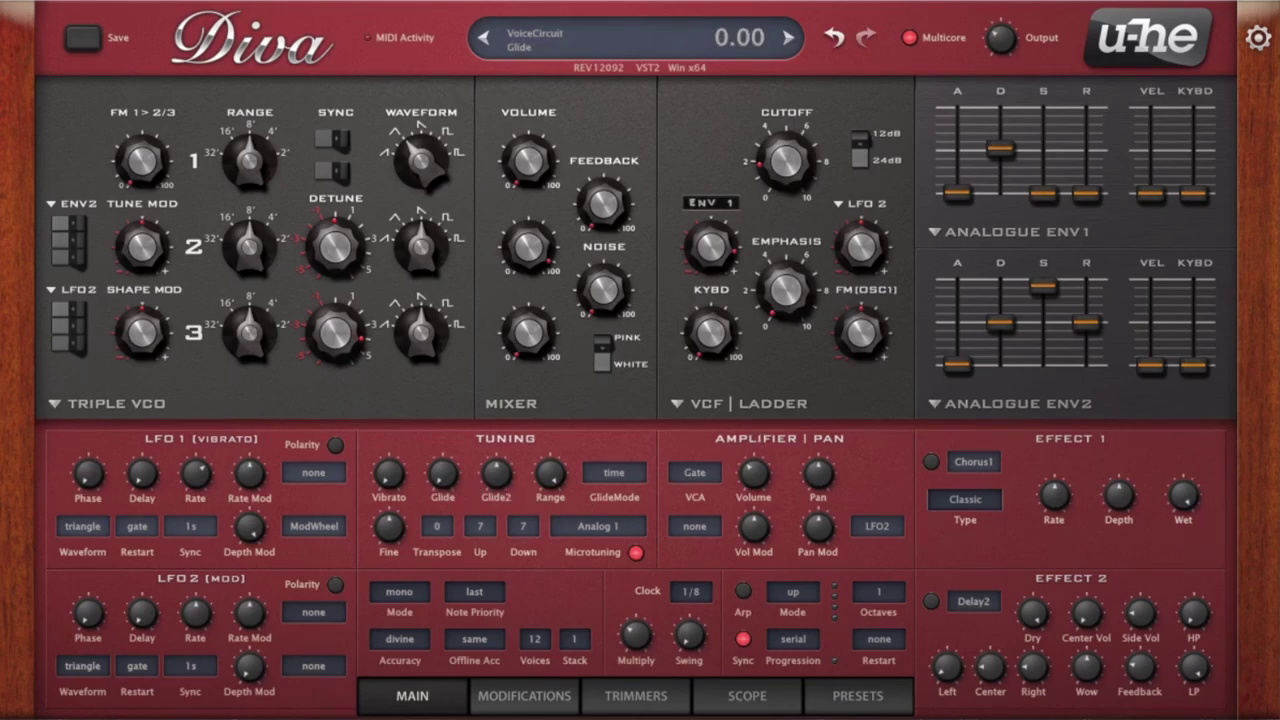
left_click_drag(786, 125, 782, 180)
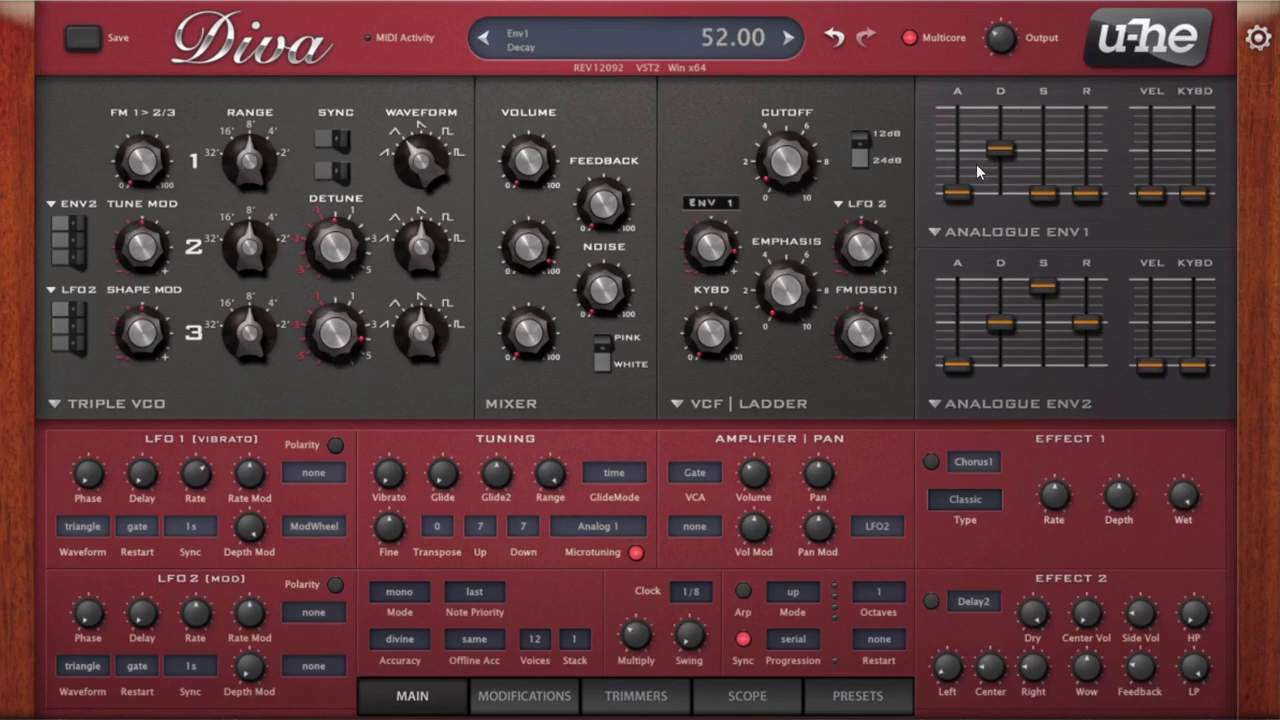
Step: Shorten Env1's decay to 33 and set the VCA source to Env1
left_click_drag(1008, 158, 1003, 177)
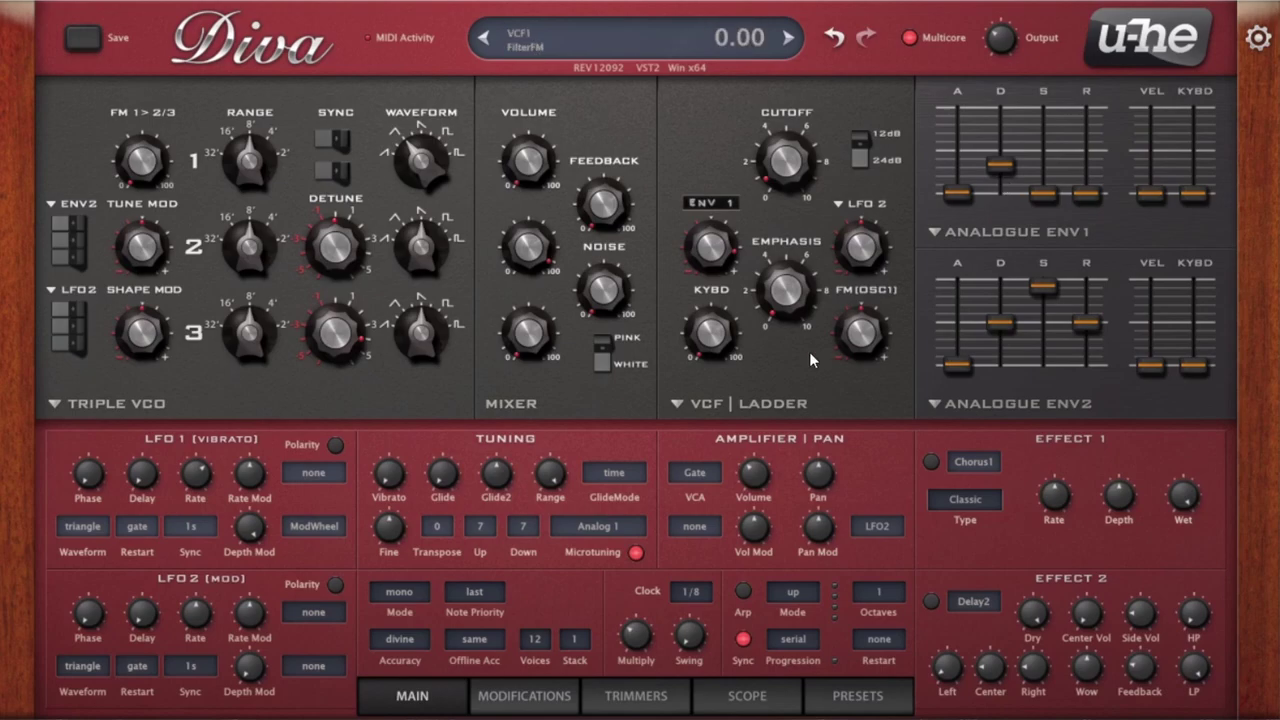
left_click(703, 474)
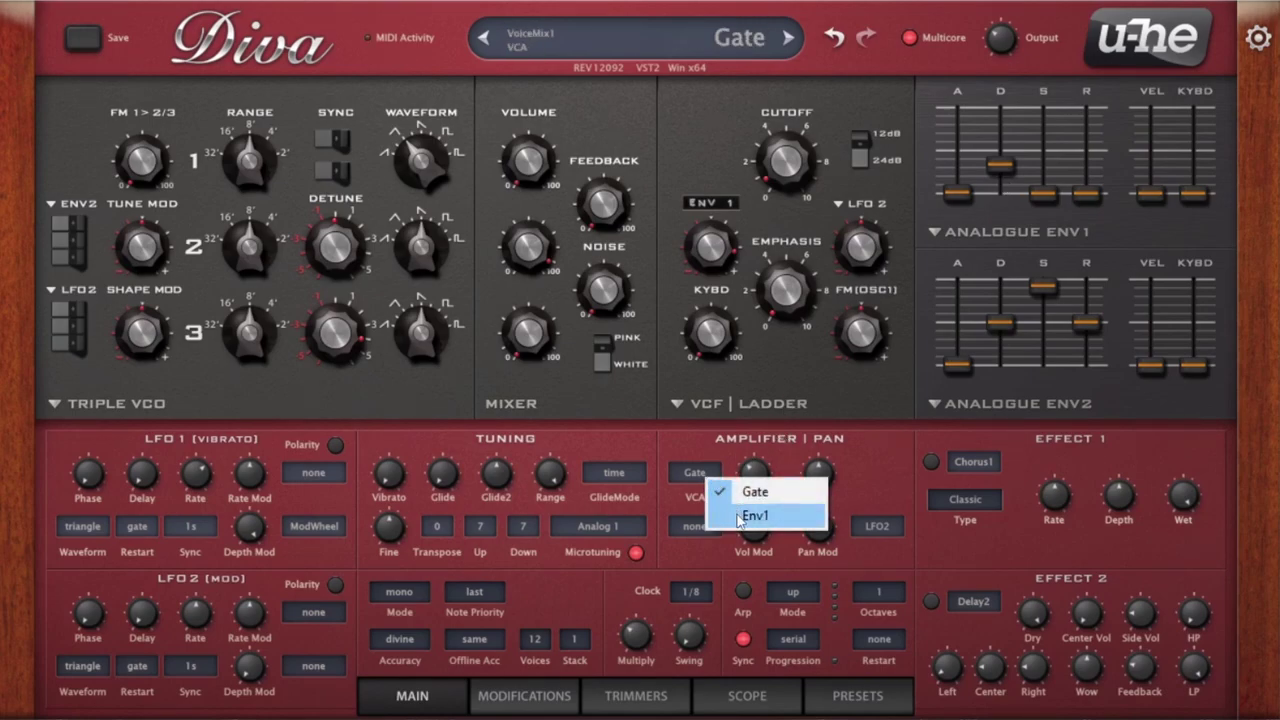
left_click(738, 516)
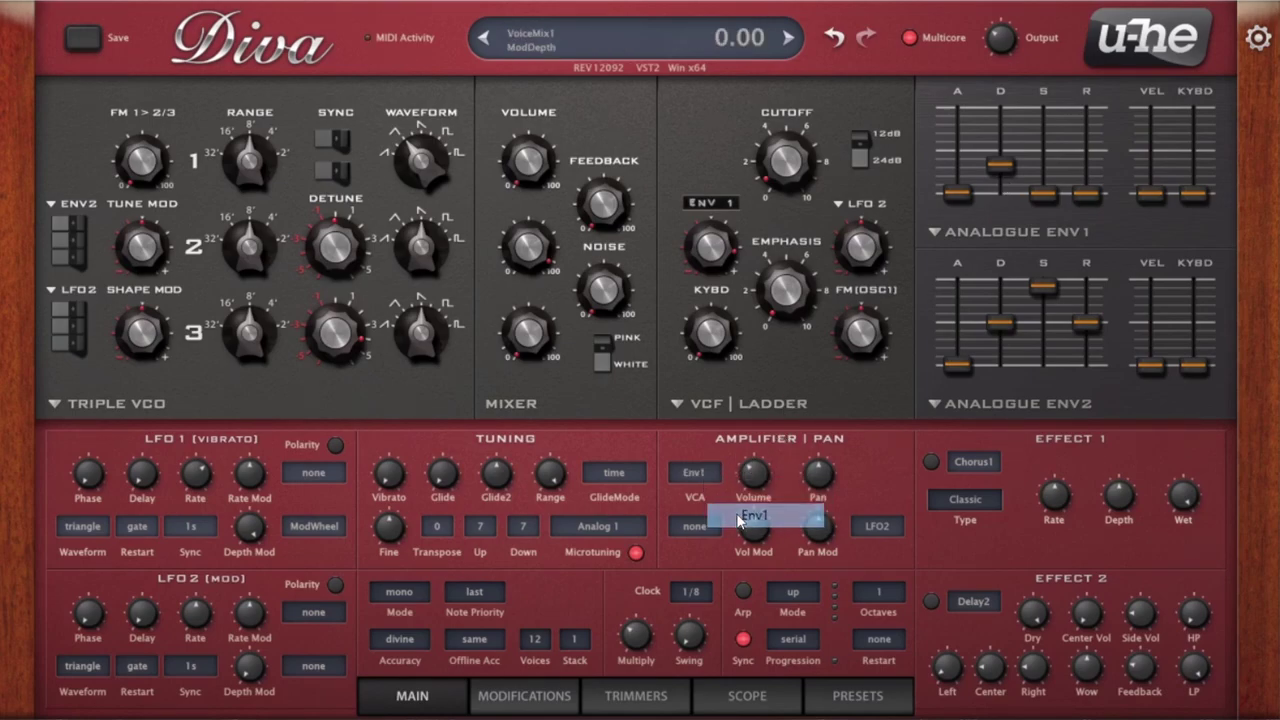
mouse_move(1002, 166)
left_mouse_down()
mouse_move(1003, 192)
mouse_move(991, 180)
left_mouse_up()
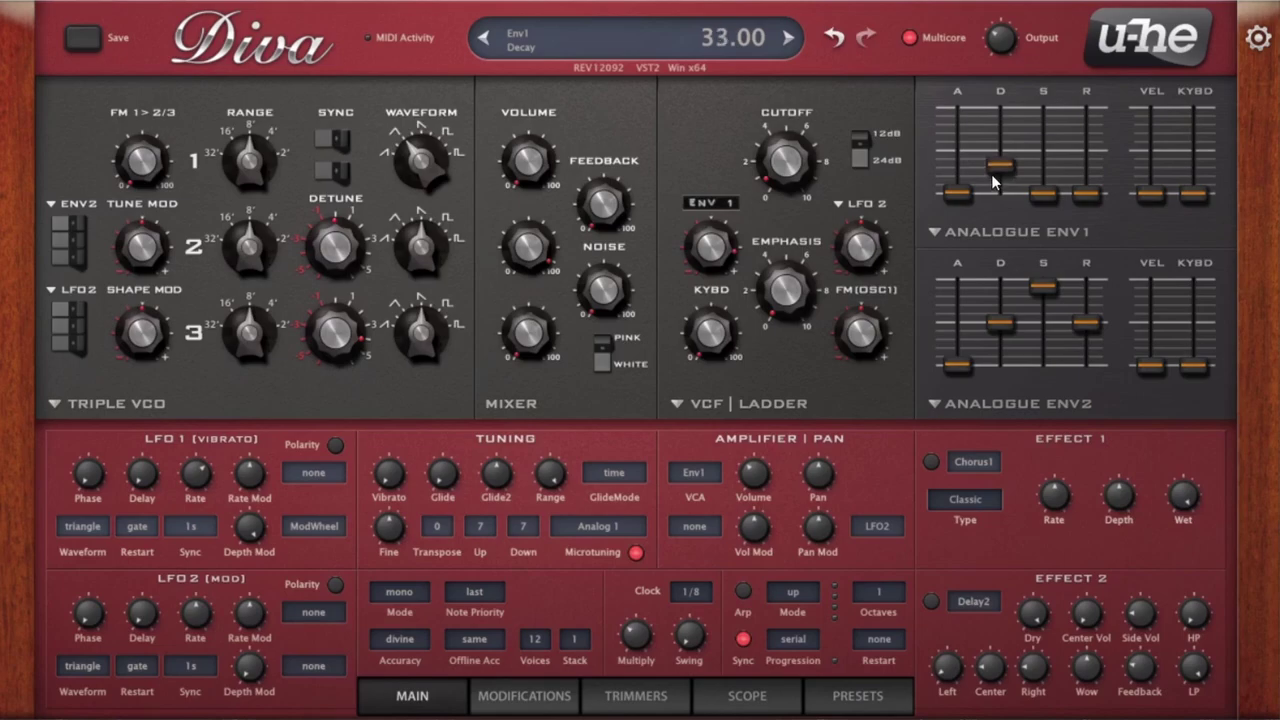
Step: Compare the Gate and Env1 VCA sources while readjusting Env1's decay, ending on Env1
left_click(694, 472)
left_click(752, 485)
left_click_drag(996, 198, 998, 173)
left_click(738, 509)
left_click_drag(752, 490, 756, 492)
Step: Set Env1's sustain to 100 and restore Env2 as the filter cutoff's modulation source
left_click_drag(1043, 193, 1043, 108)
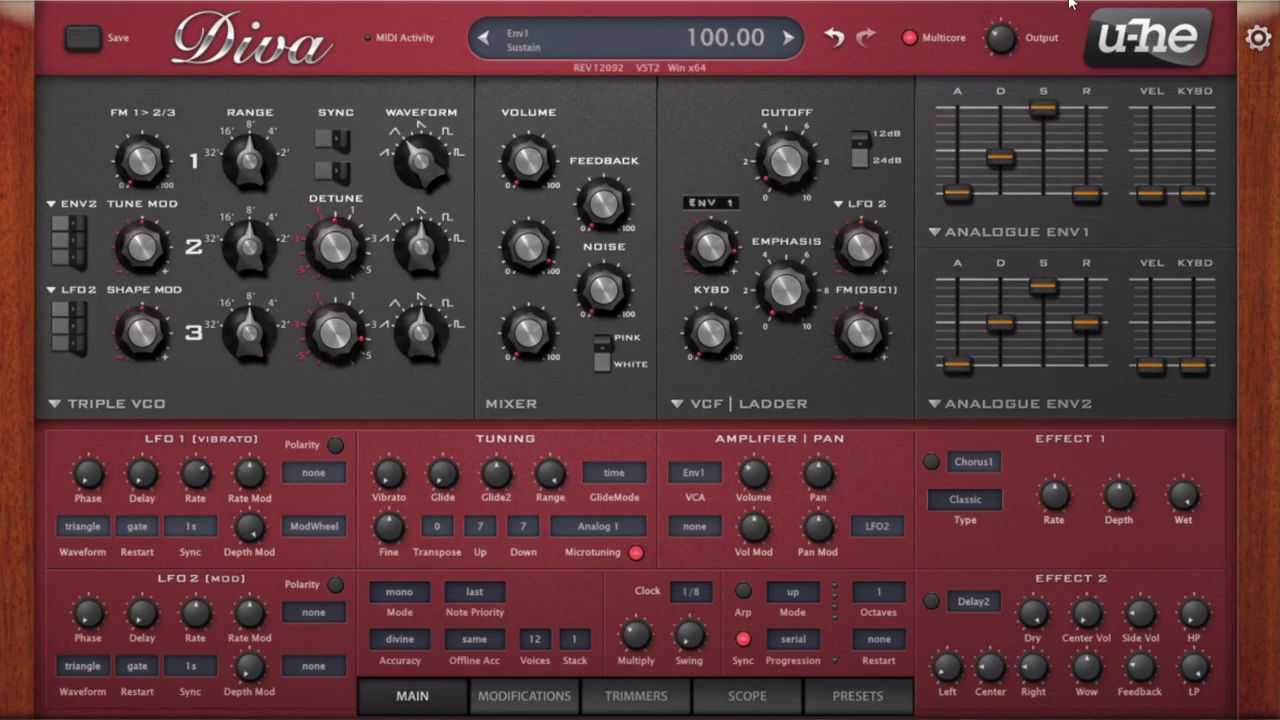
left_click(710, 202)
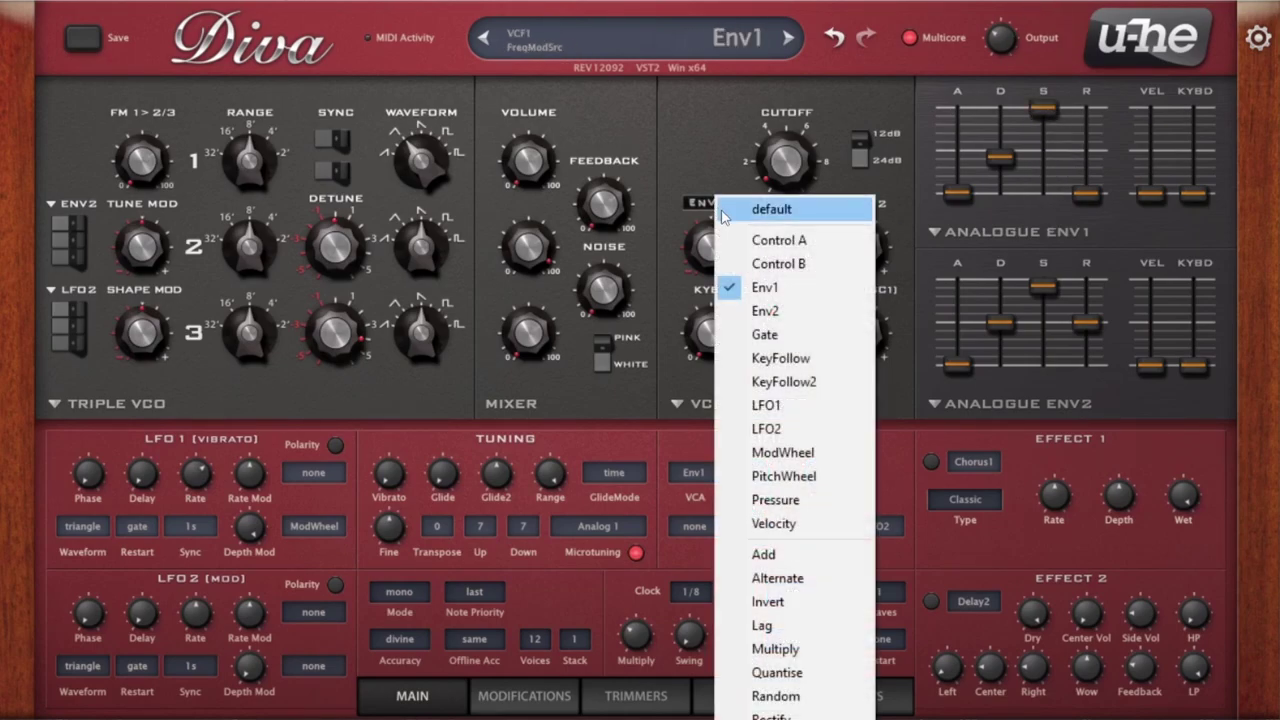
left_click(787, 314)
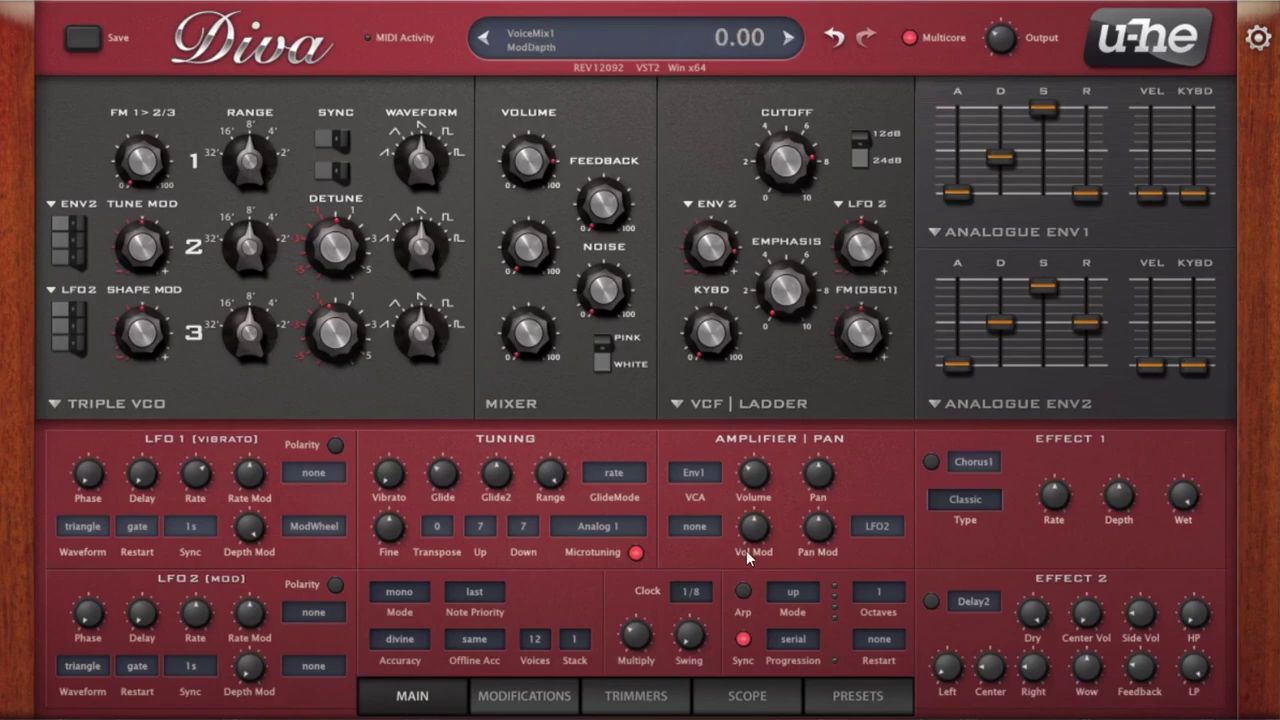
Step: Raise the amplifier volume and assign LFO2 as the volume modulation source
left_click(692, 530)
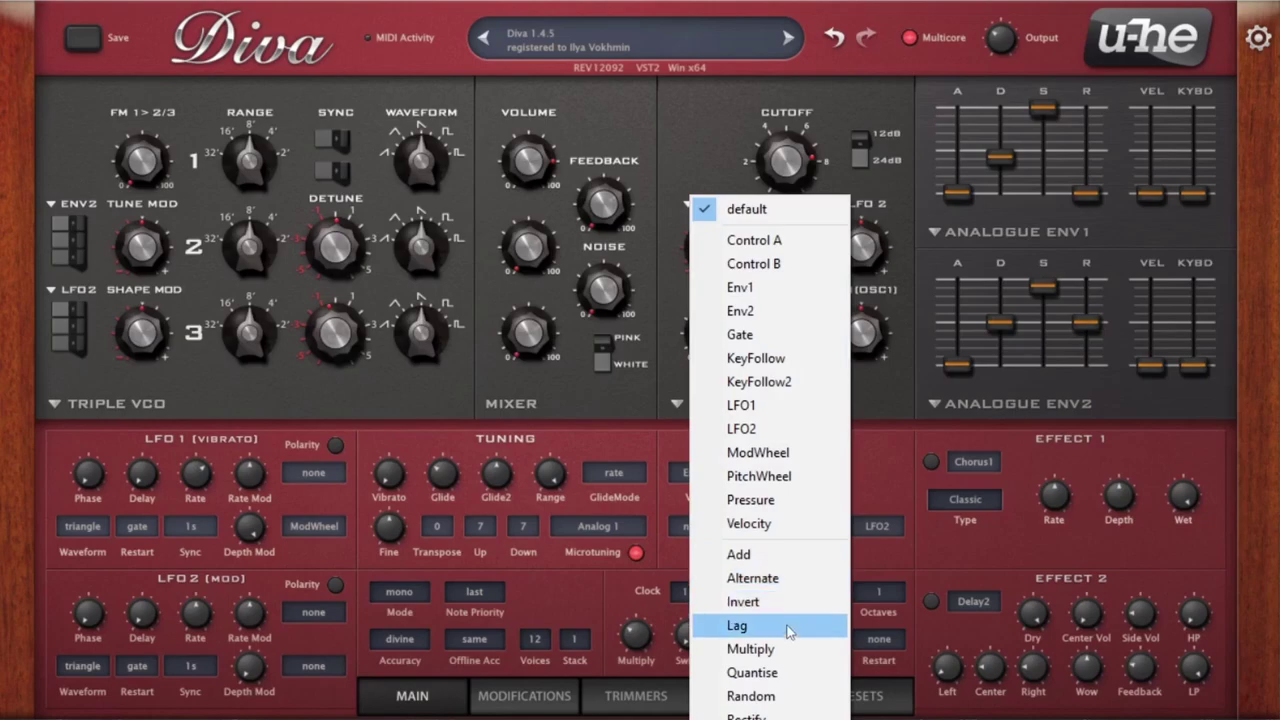
left_click(638, 425)
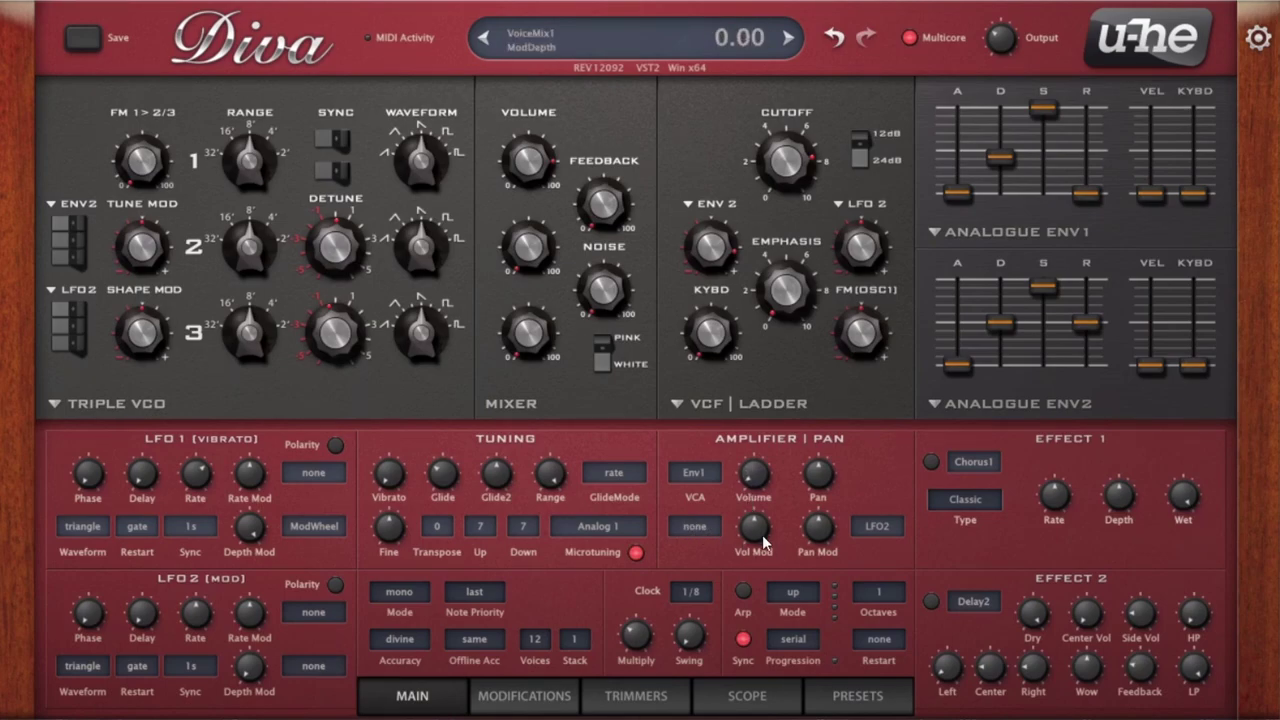
left_click_drag(757, 478, 754, 404)
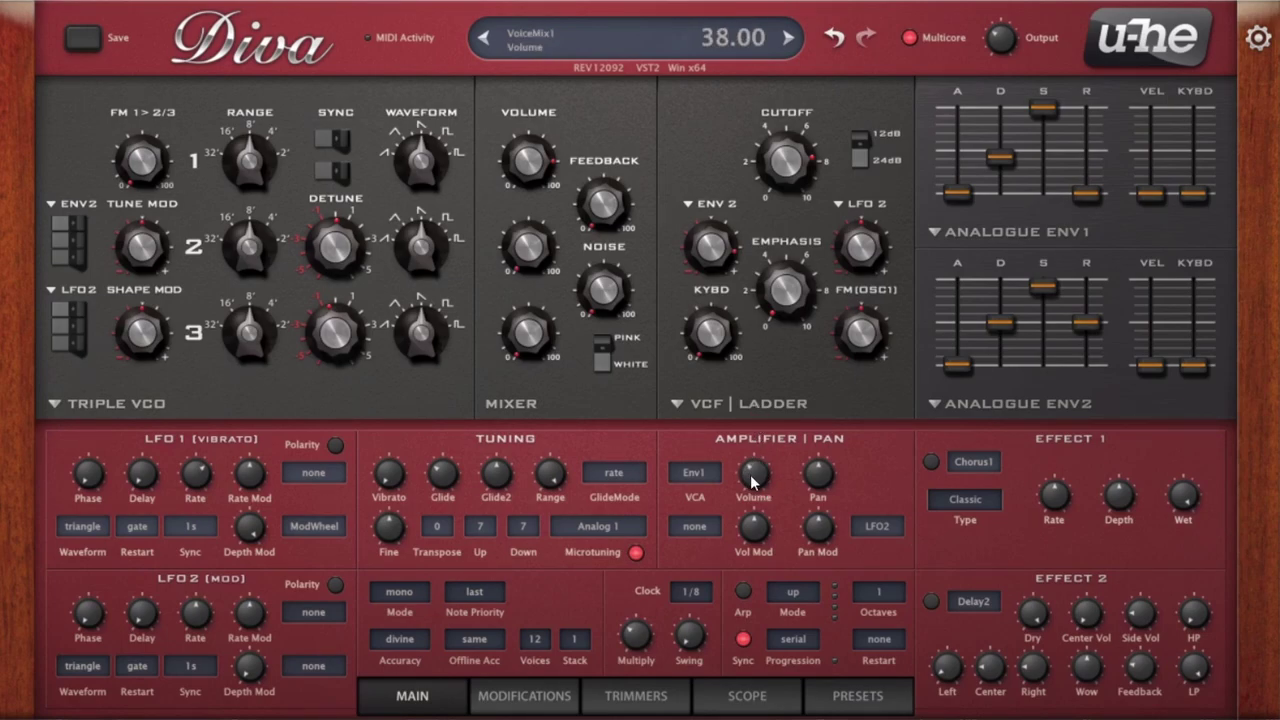
left_click(705, 535)
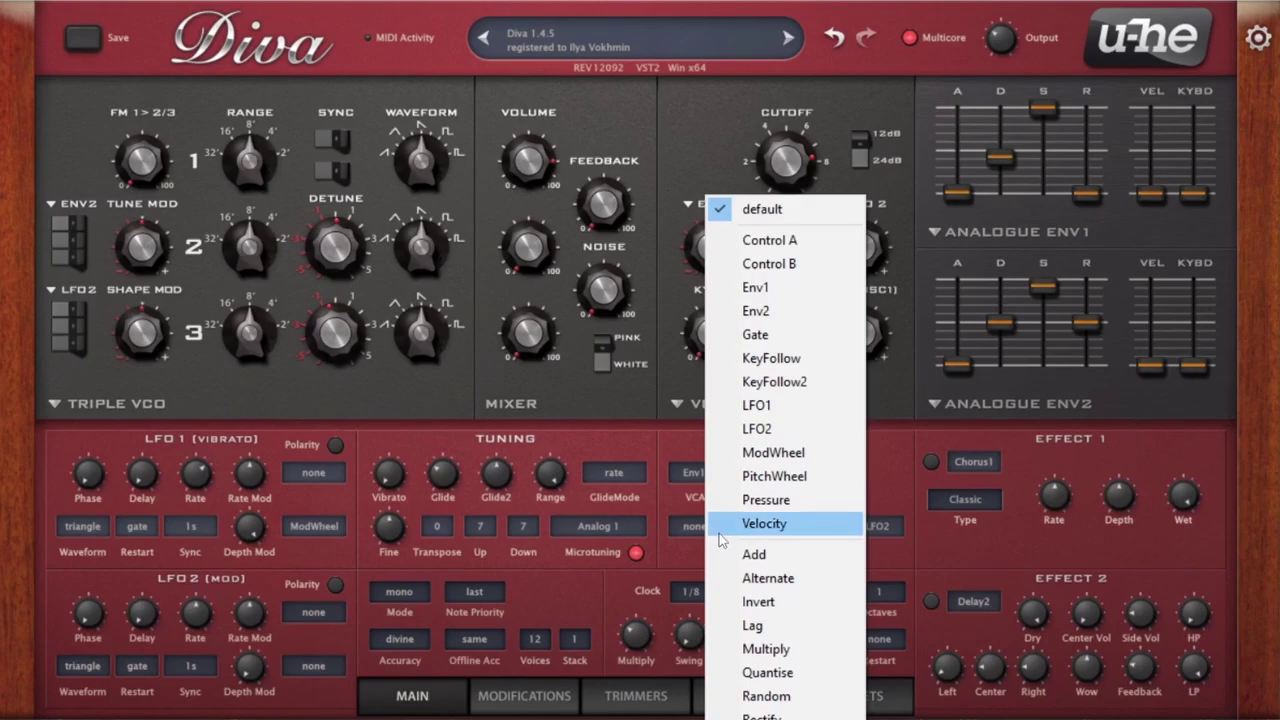
left_click(760, 438)
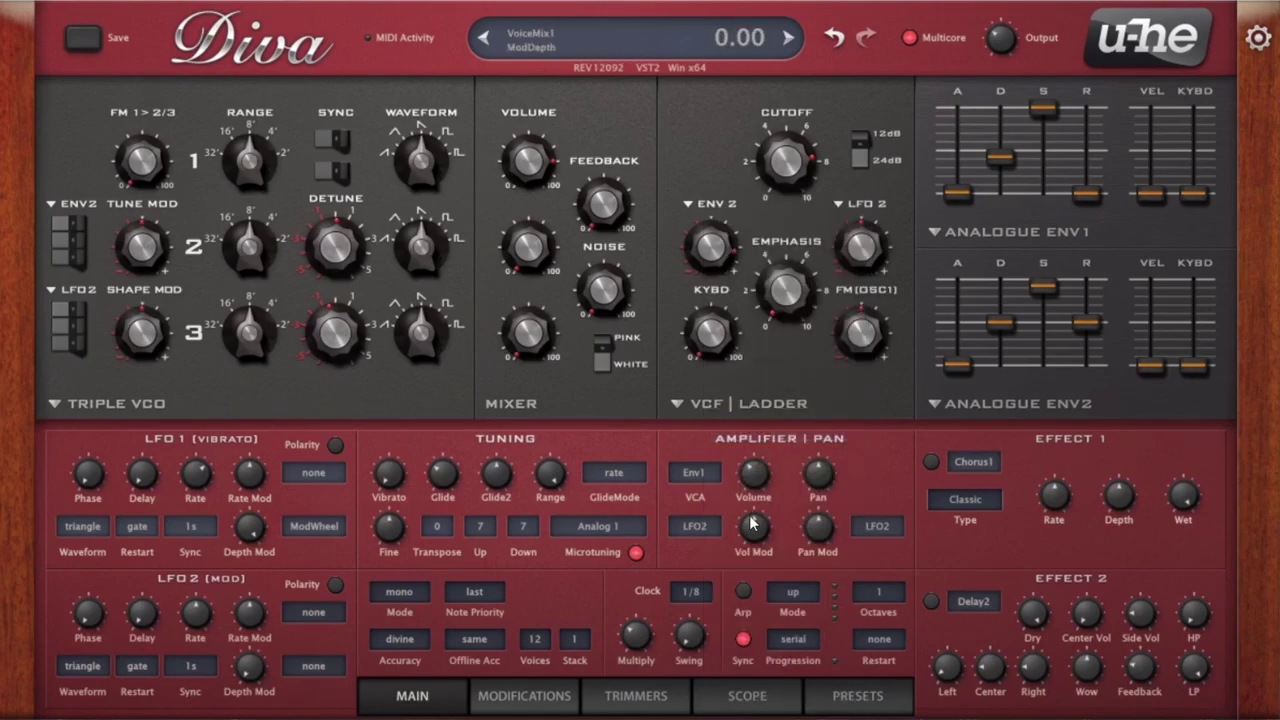
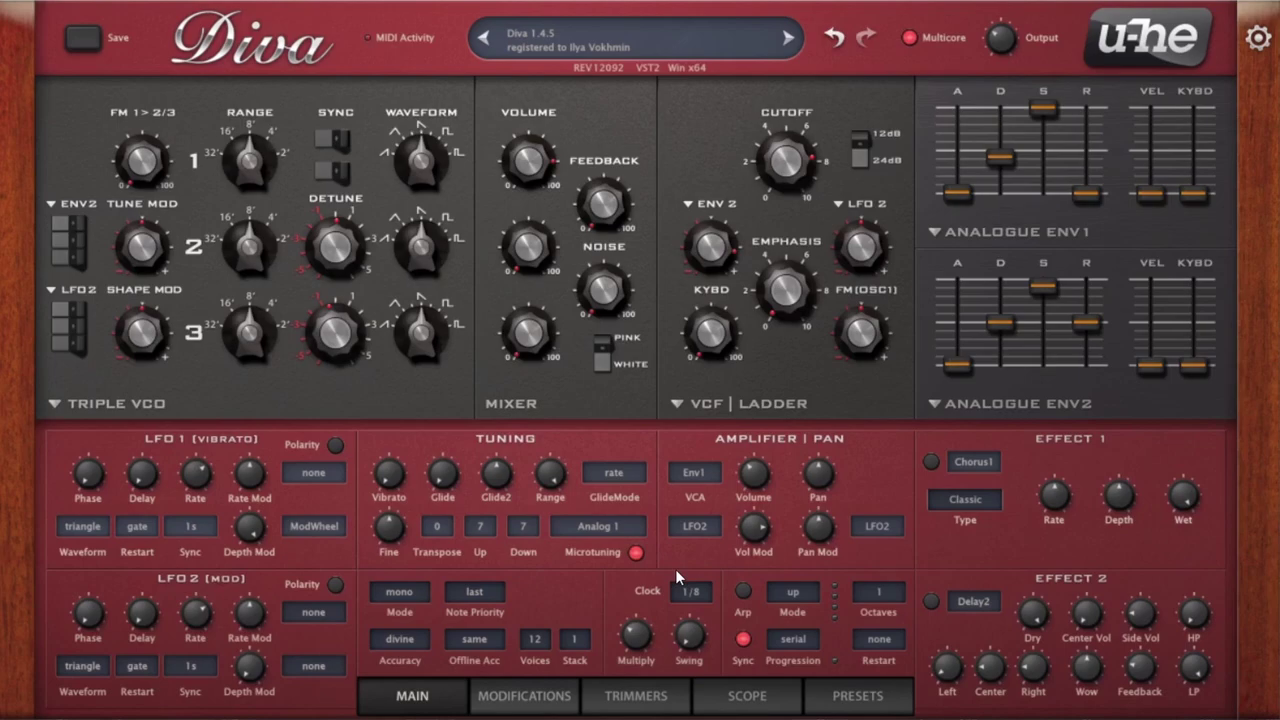
Step: Reset the volume modulation source to its default and review the available modulation sources
left_click(695, 526)
left_click(748, 209)
left_click(686, 526)
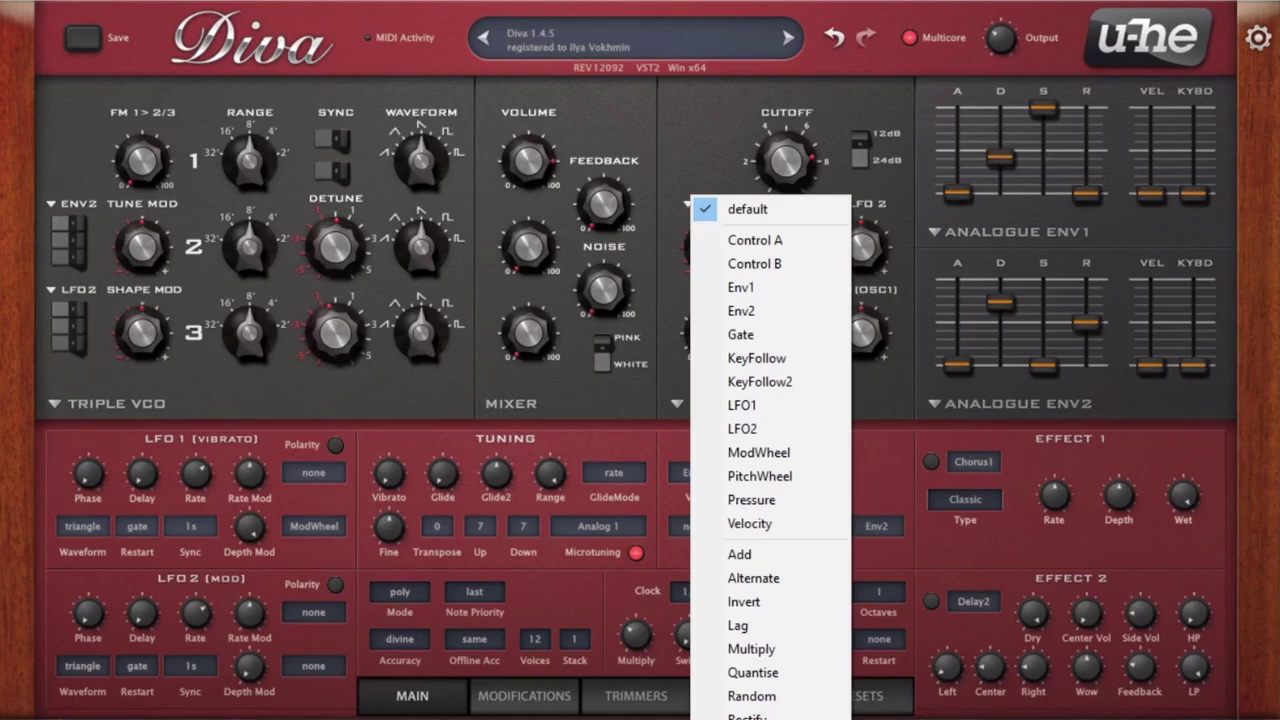
left_click(890, 466)
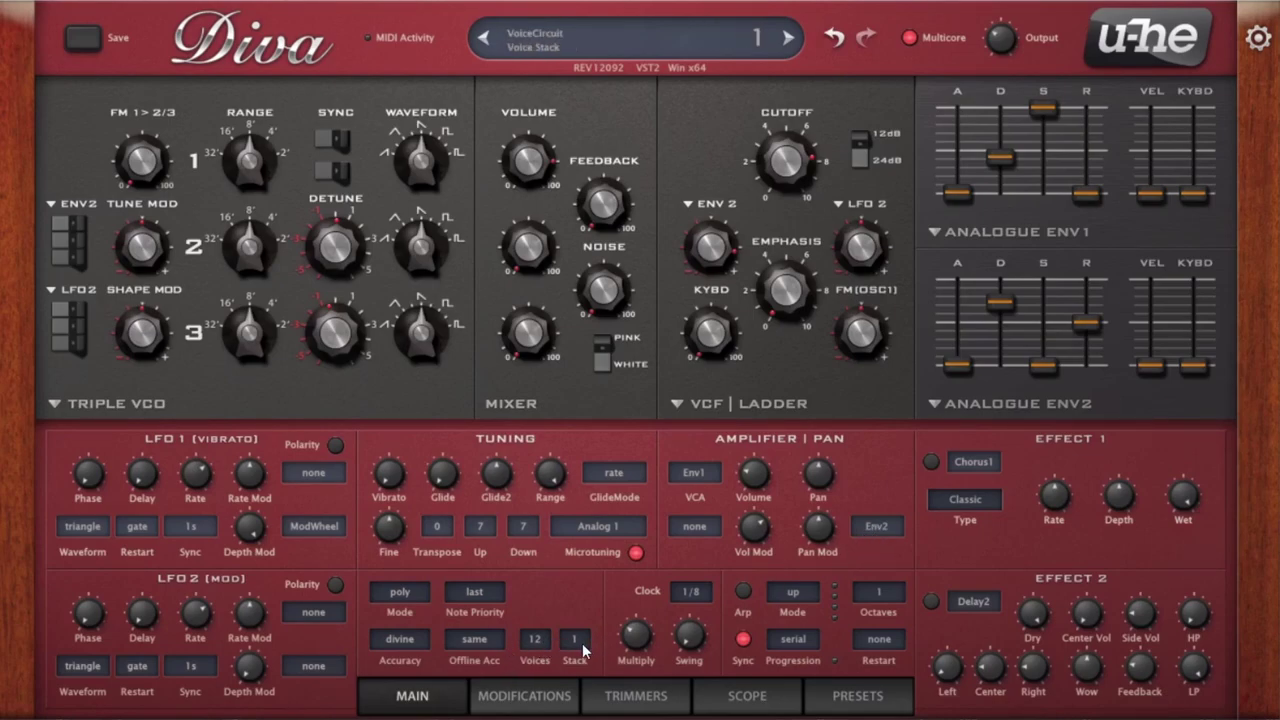
Step: Look at the stack tuning controls among the trimmers and set the pan modulation source to StackIndex
left_click(605, 694)
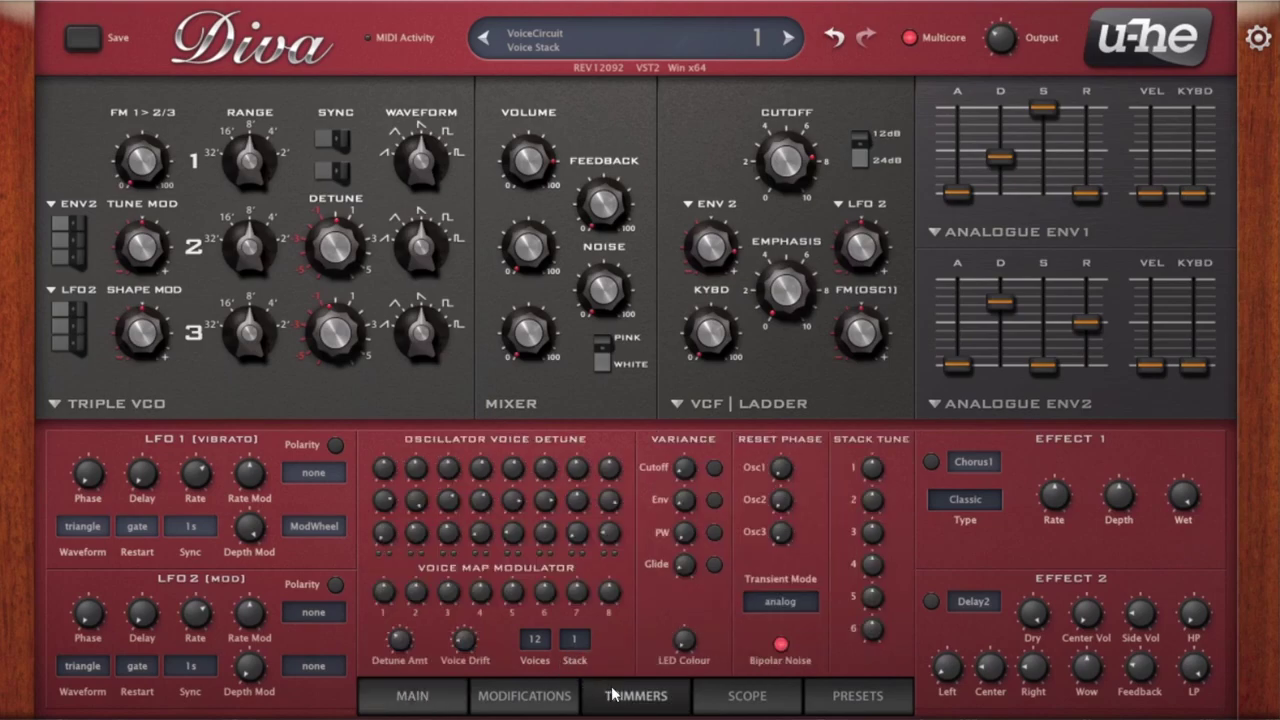
left_click(452, 697)
left_click(880, 530)
left_click(953, 707)
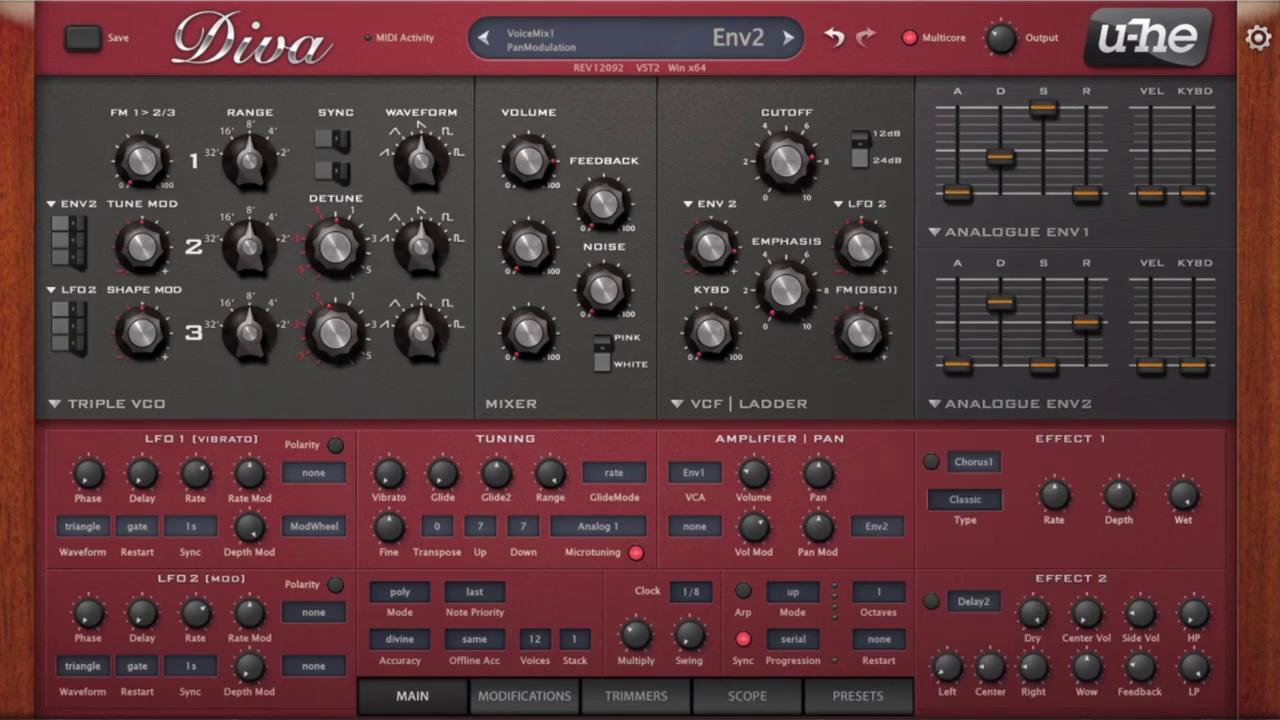
Step: Set the voice stack to 2, set stack tune 2 to 3.00 in the trimmers, and return to the main page
left_click(575, 640)
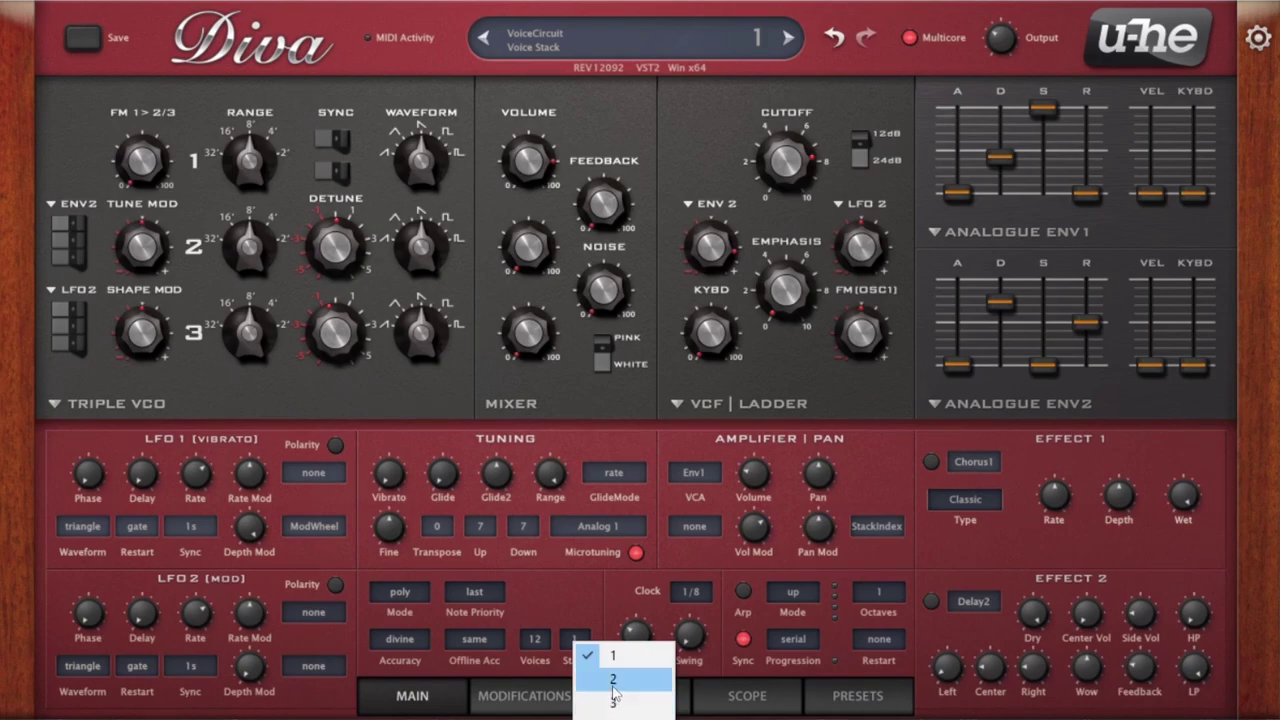
left_click(606, 681)
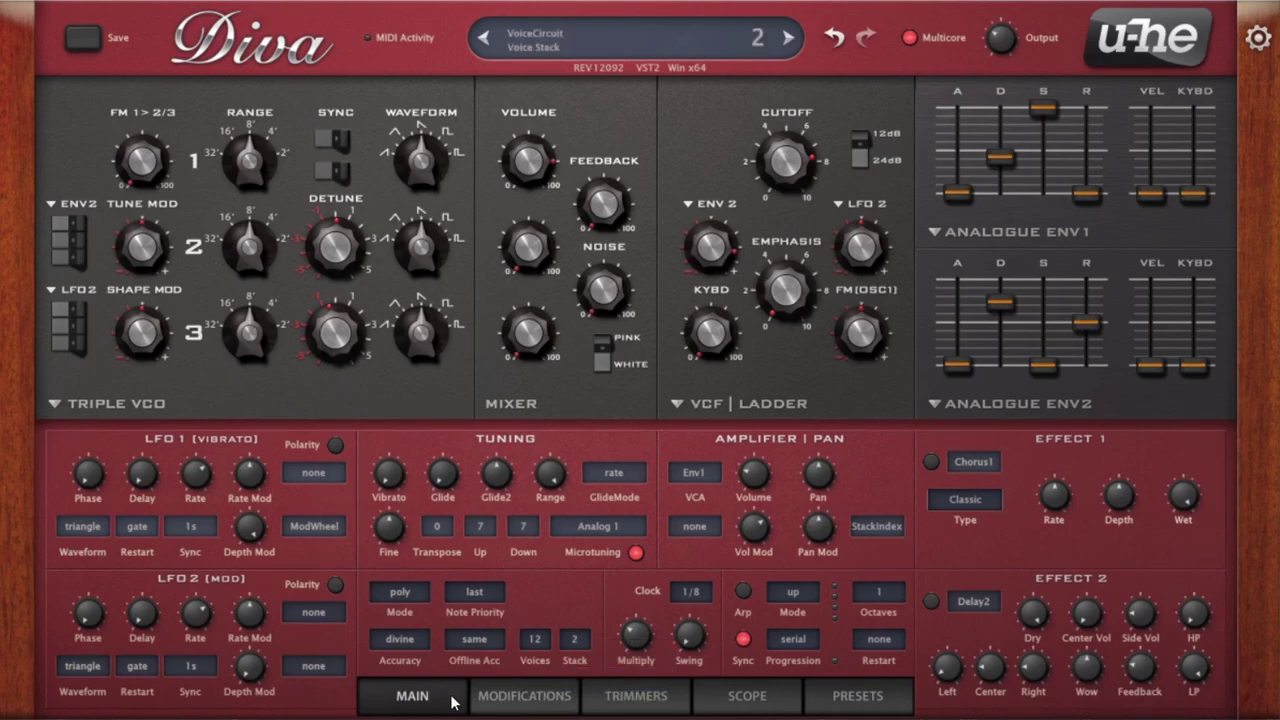
left_click(506, 704)
left_click(657, 695)
left_click_drag(873, 512, 875, 494)
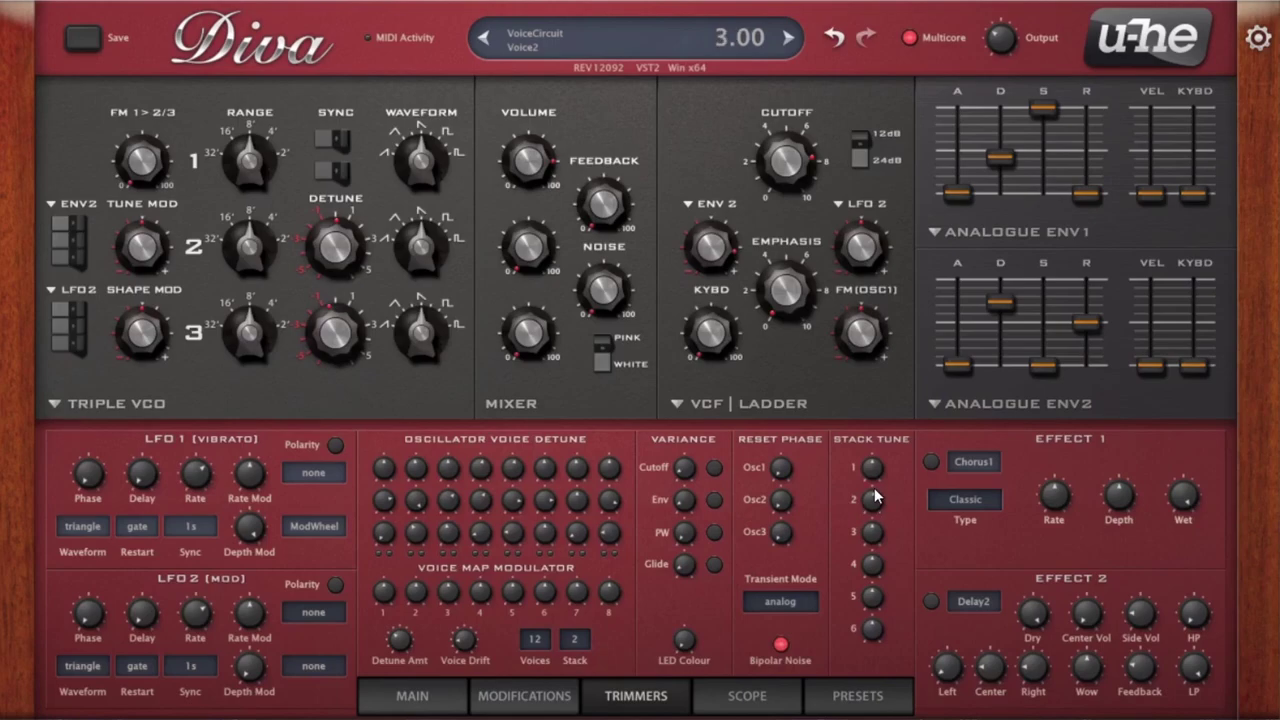
left_click(433, 690)
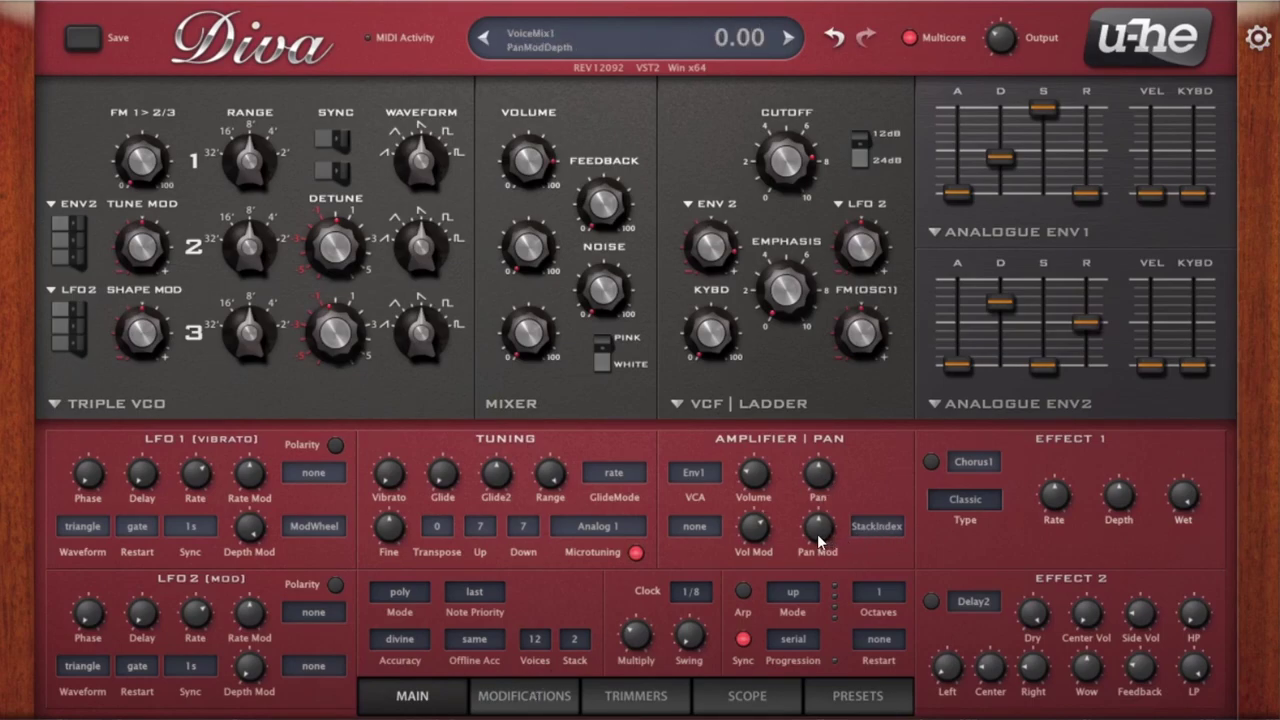
Step: Sweep the pan modulation depth up and down with the two stacked voices, resetting it to 0 in between
left_click_drag(817, 534, 818, 497)
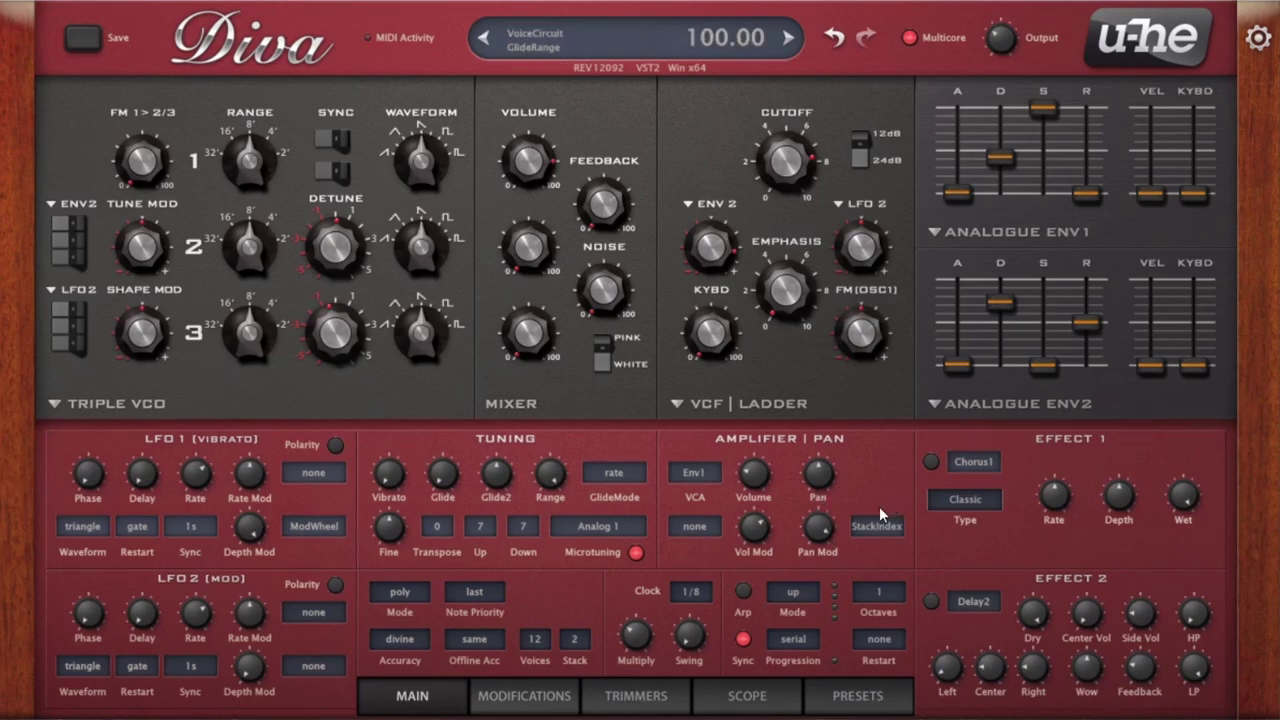
double_click(813, 538)
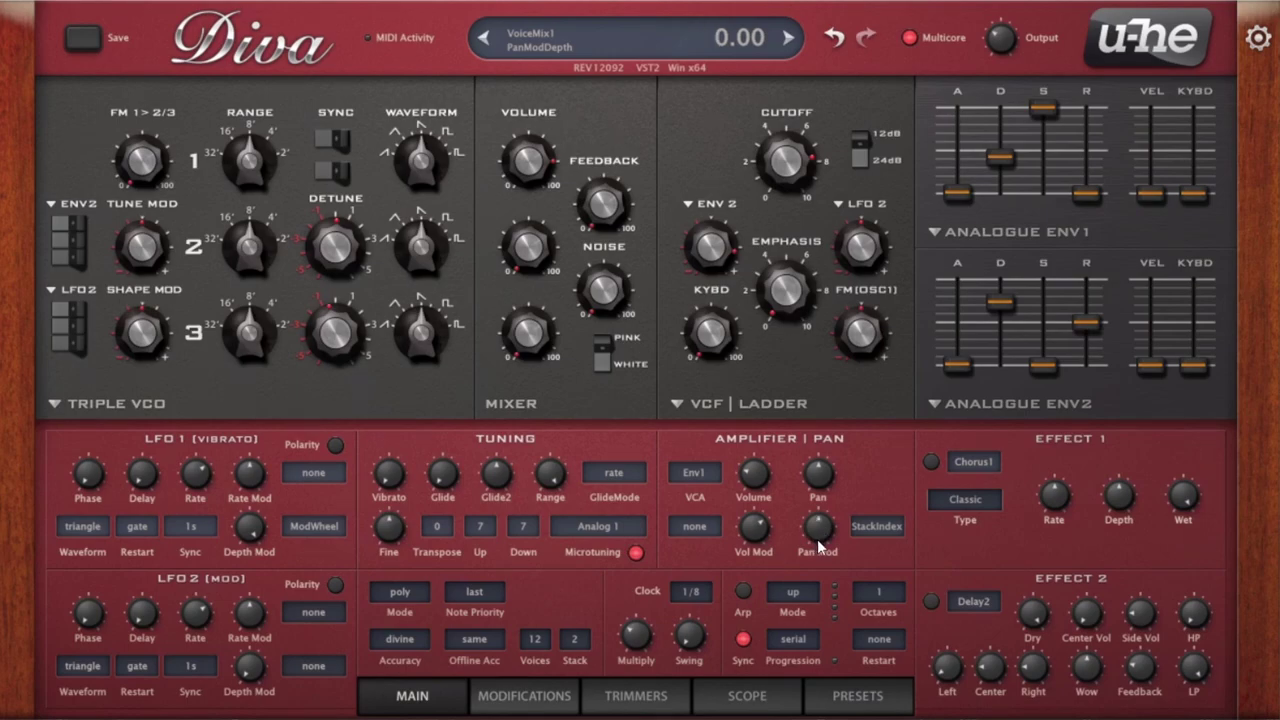
mouse_move(828, 538)
left_mouse_down()
mouse_move(826, 522)
mouse_move(826, 542)
mouse_move(820, 526)
mouse_move(816, 536)
left_mouse_up()
double_click(817, 528)
left_click_drag(817, 530, 810, 566)
Step: Set the voice stack to 4 and readjust the pan modulation depth
left_click(580, 642)
scroll(592, 670, "down", 2)
left_click(588, 670)
left_click_drag(815, 545, 822, 520)
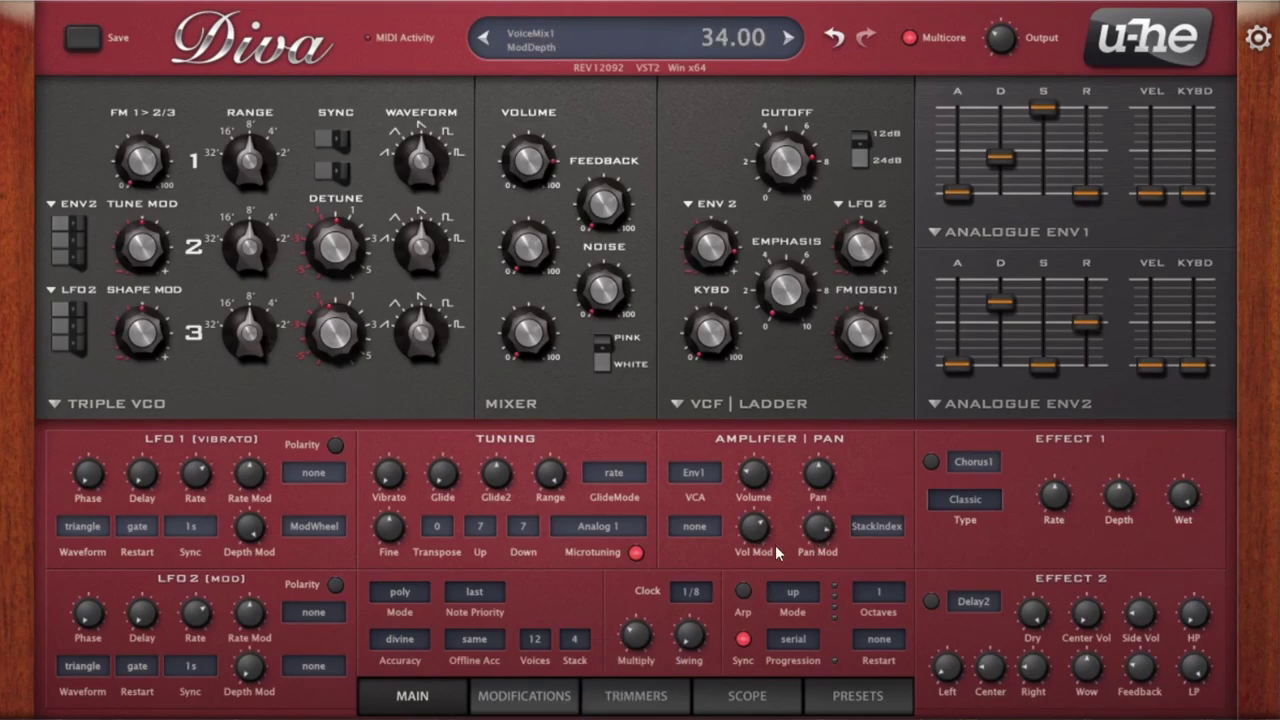
Step: Reset the pan modulation source to its default and set the volume modulation source to StackIndex
left_click(884, 528)
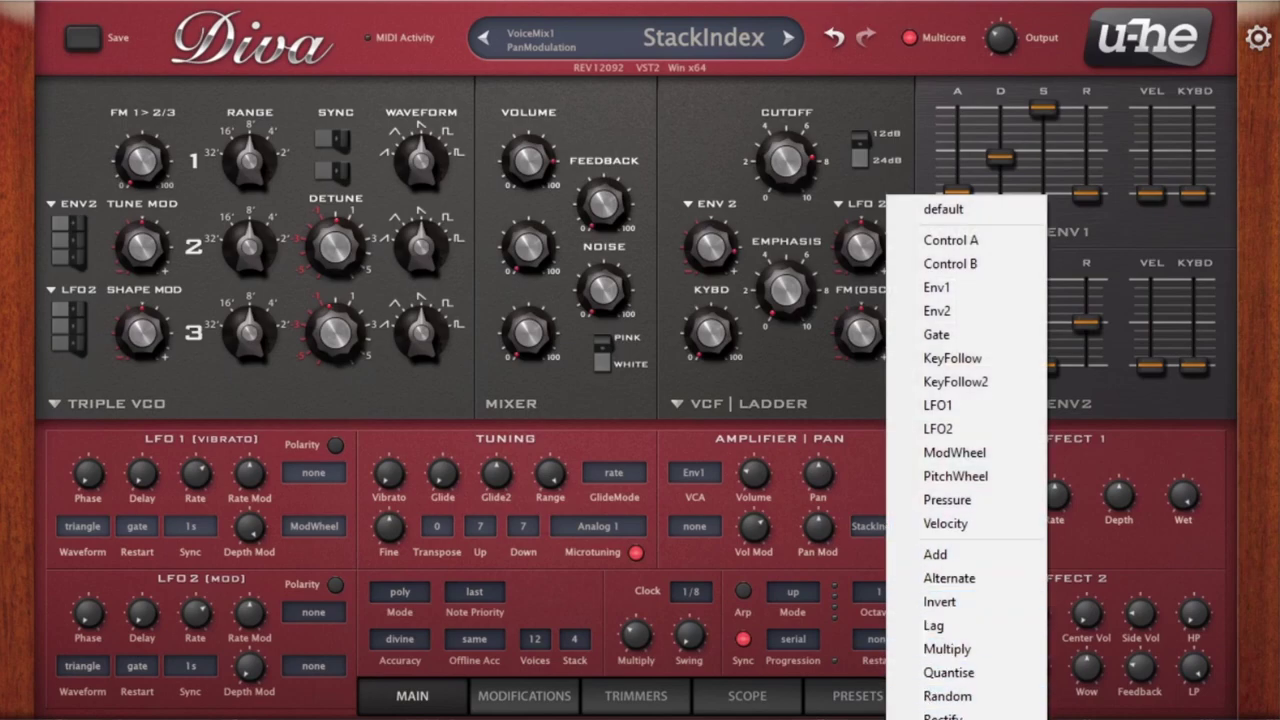
left_click(730, 578)
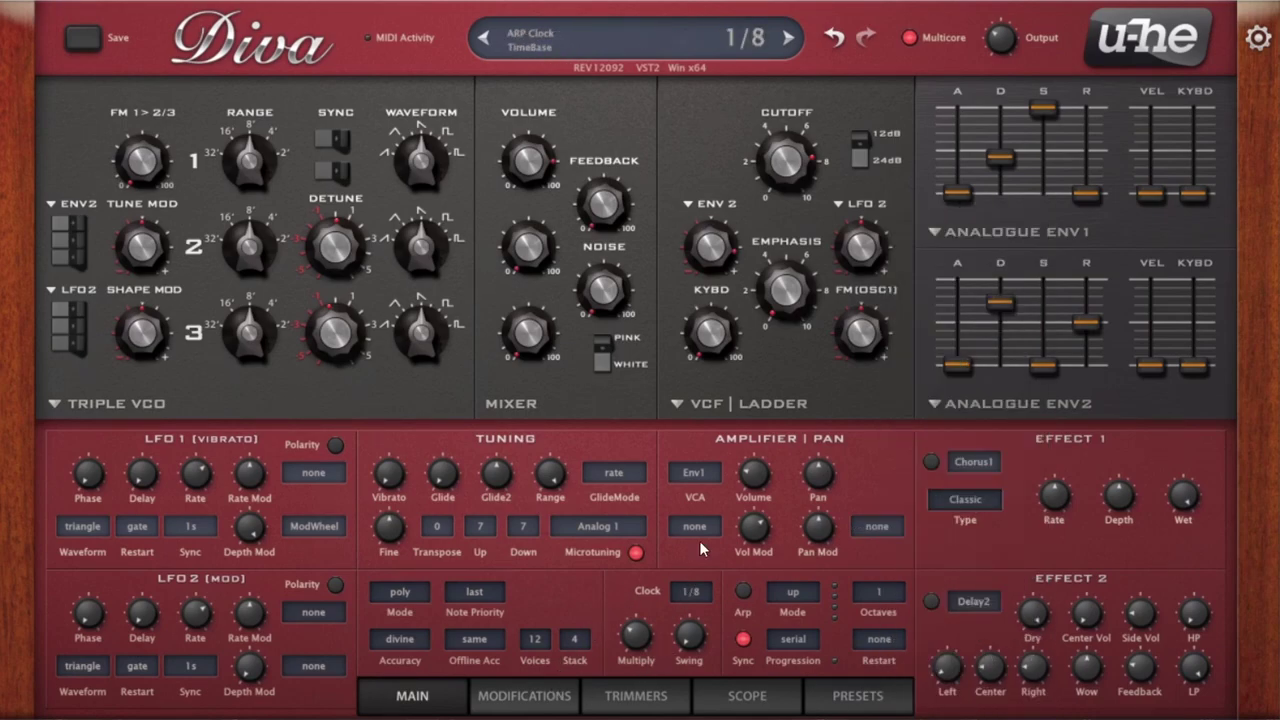
left_click(704, 533)
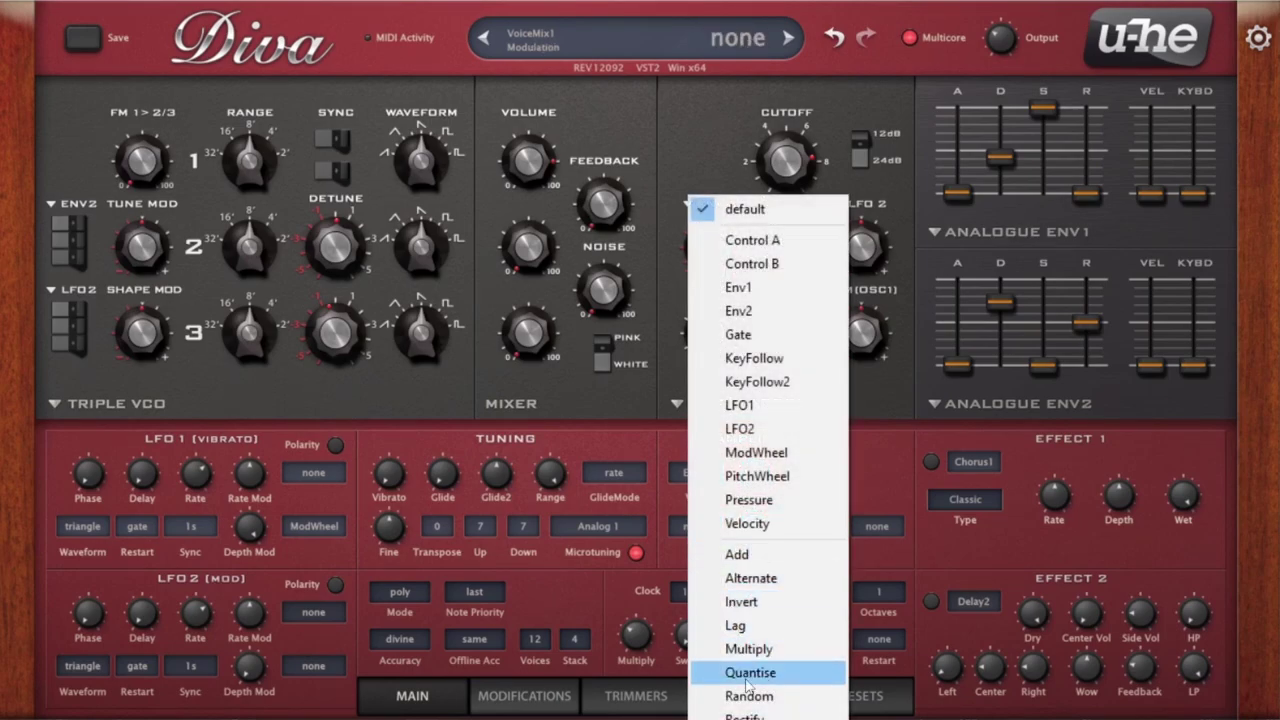
left_click(606, 700)
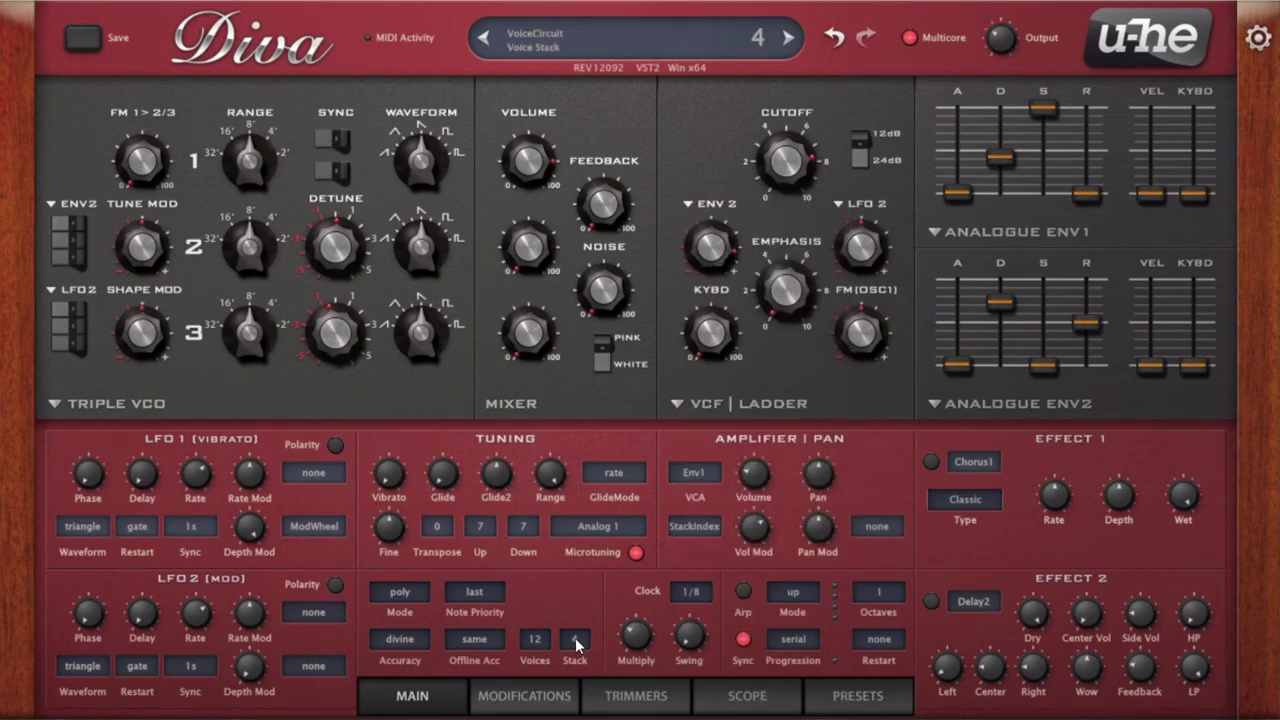
Step: Set the voice stack to 3 and adjust stack tune 3 in the trimmers, returning to the main page
left_click(540, 698)
left_click(625, 695)
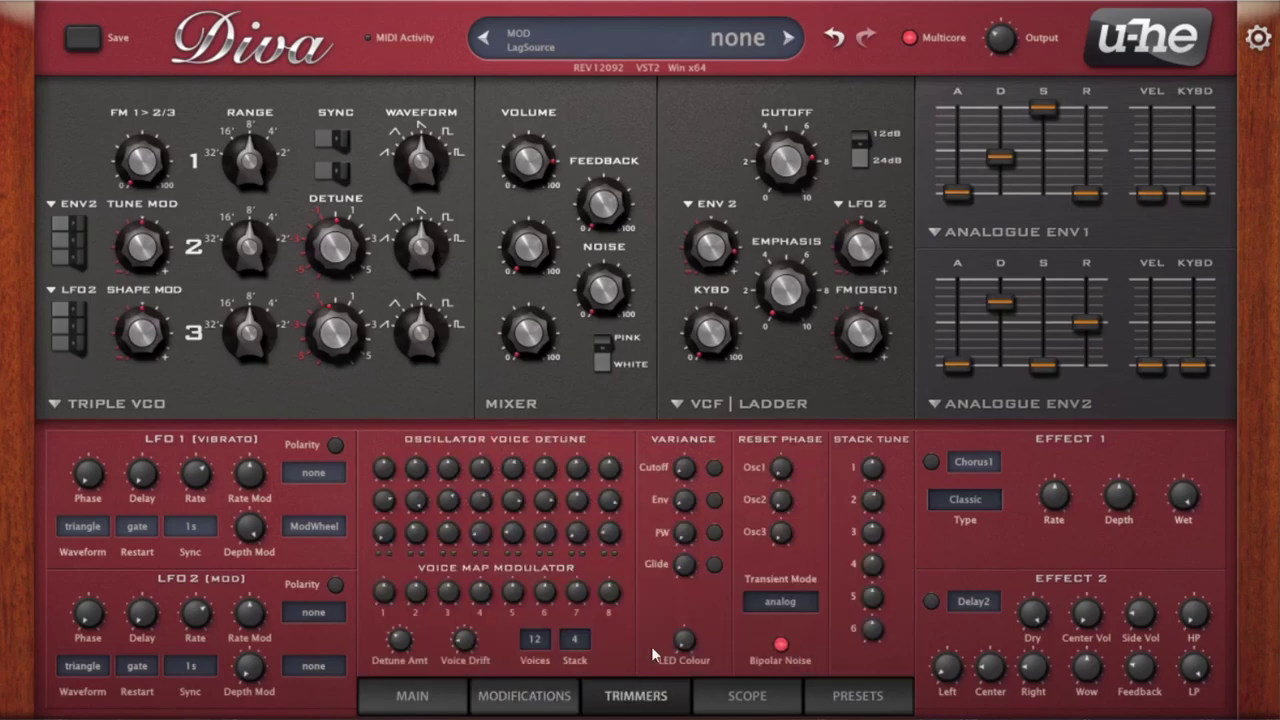
left_click(414, 694)
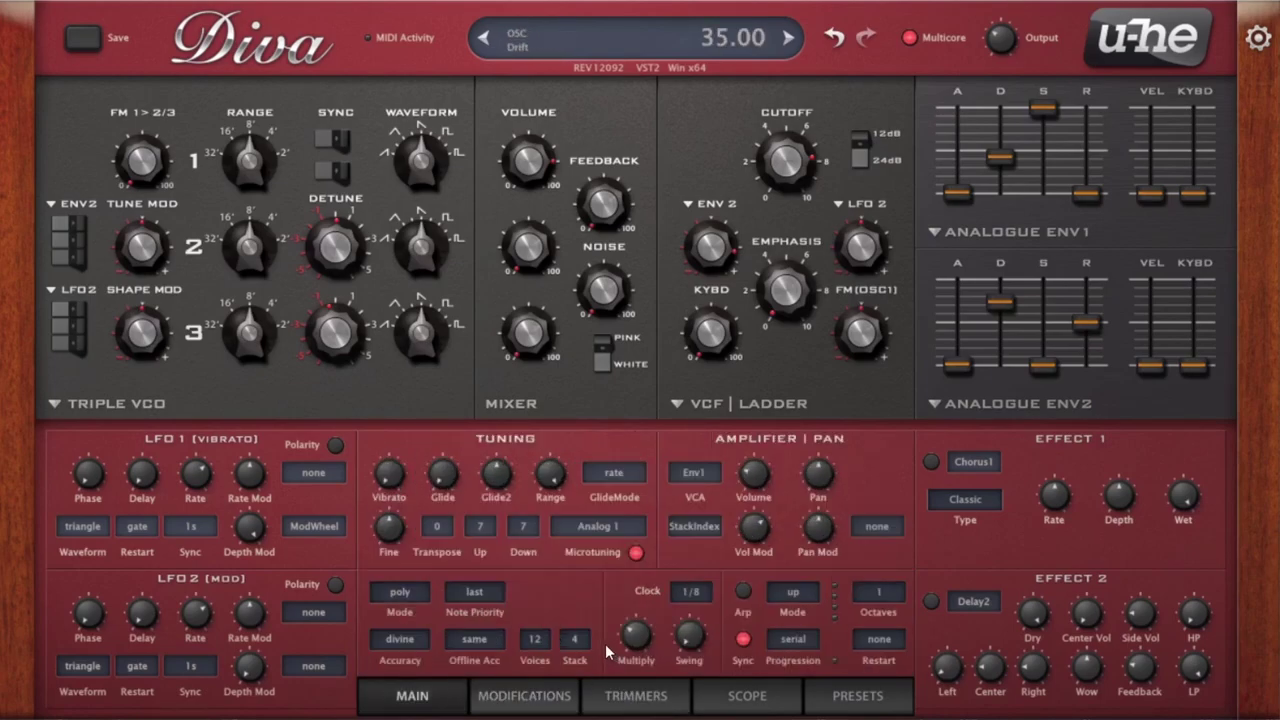
left_click(590, 646)
left_click(626, 697)
left_click(524, 695)
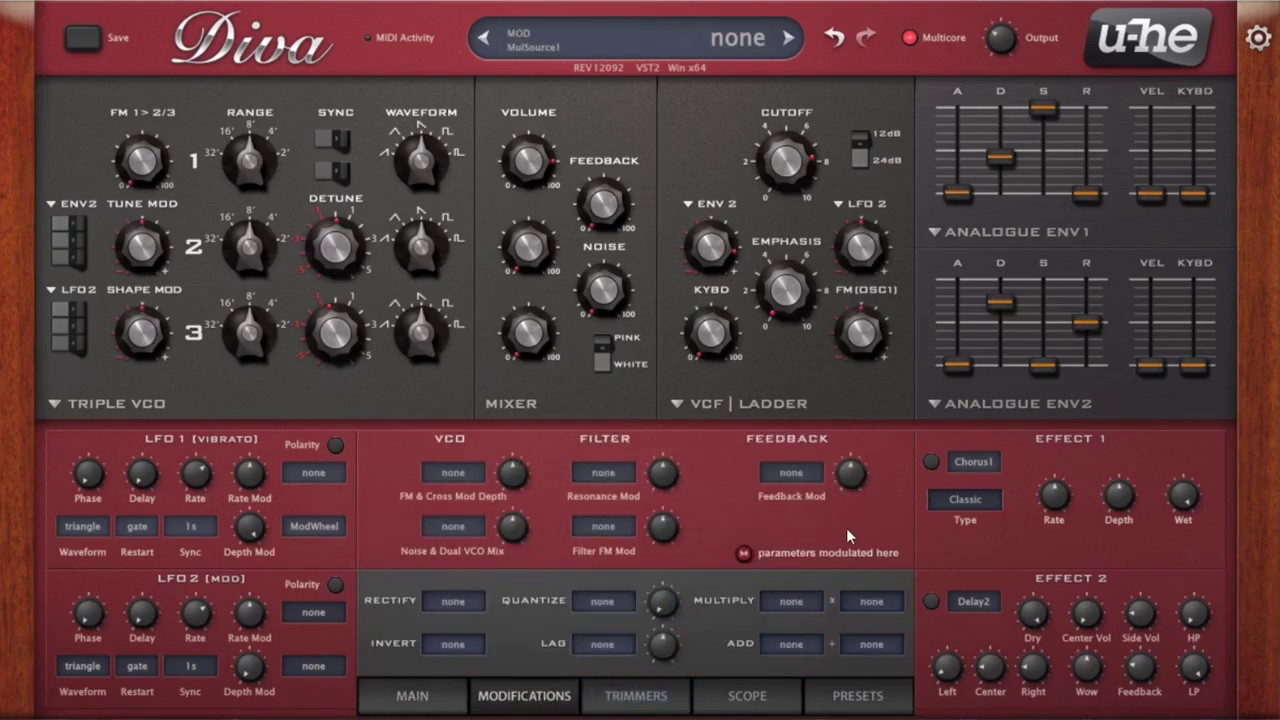
left_click(635, 695)
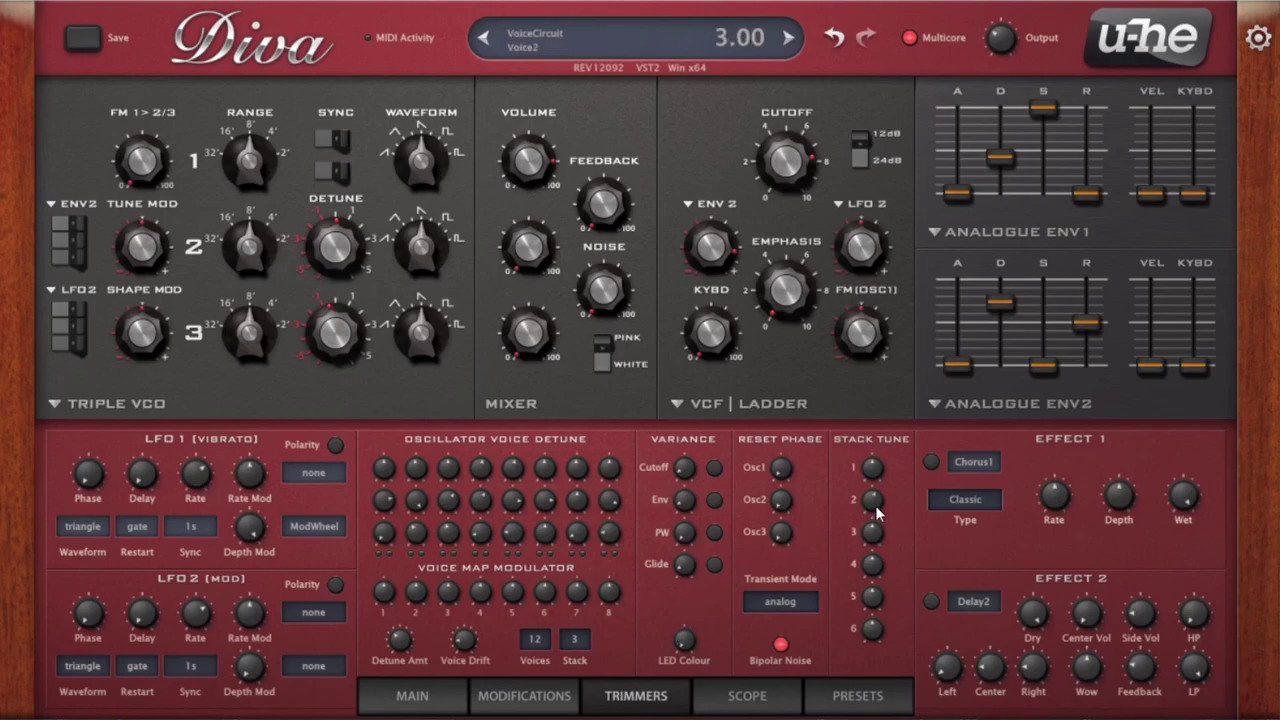
left_click_drag(858, 568, 885, 538)
left_click(412, 695)
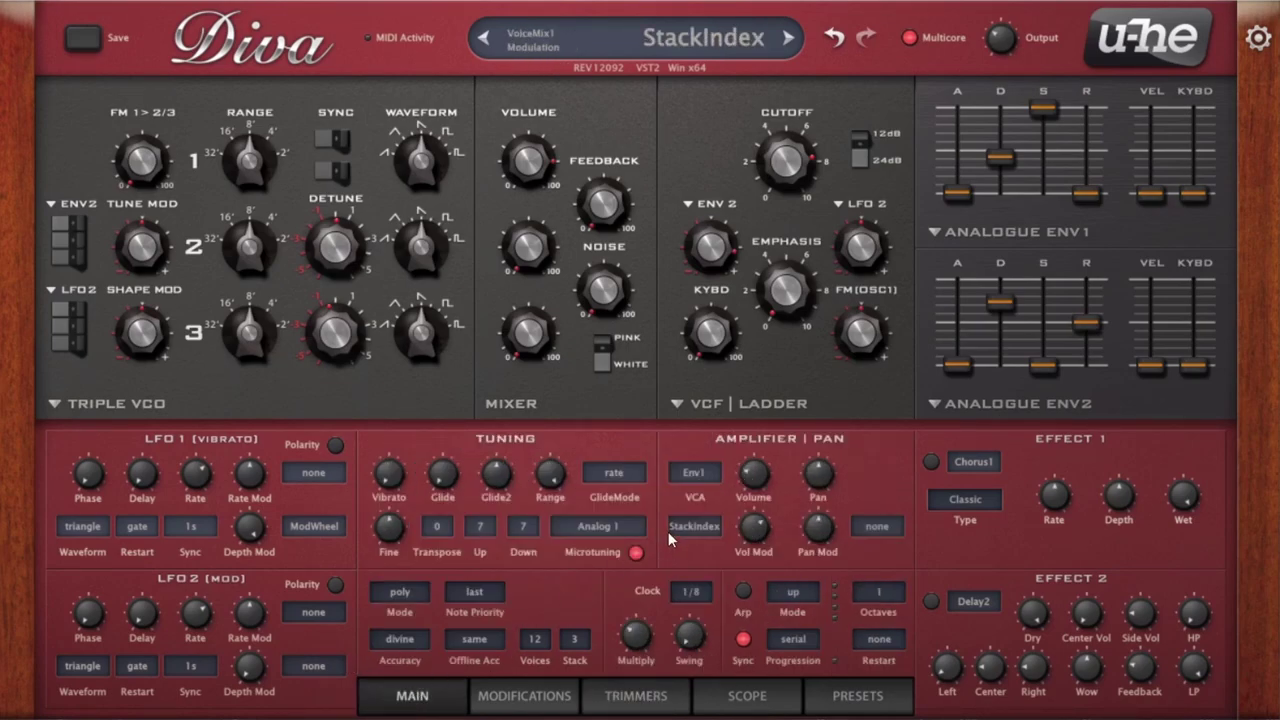
Step: Sweep the volume modulation depth from 0 down to -100 and up into positive values repeatedly, ending at 0
double_click(753, 538)
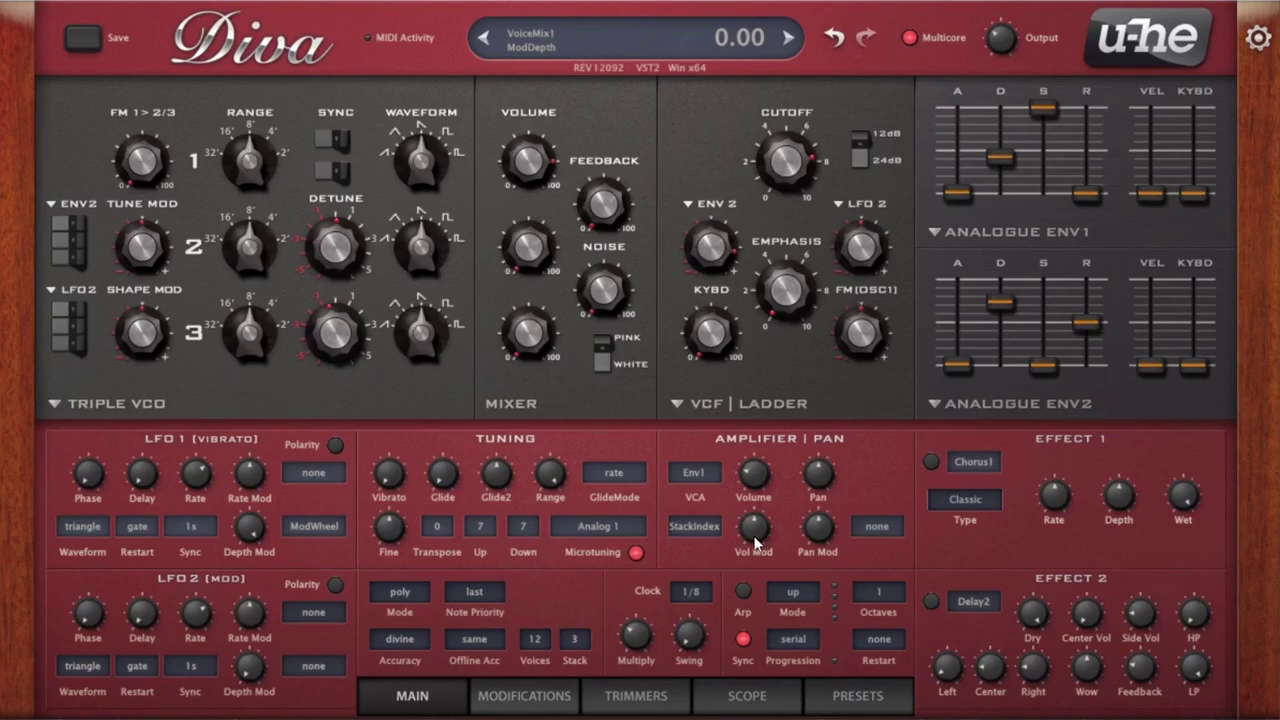
mouse_move(753, 532)
left_mouse_down()
mouse_move(742, 569)
mouse_move(749, 490)
mouse_move(756, 530)
left_mouse_up()
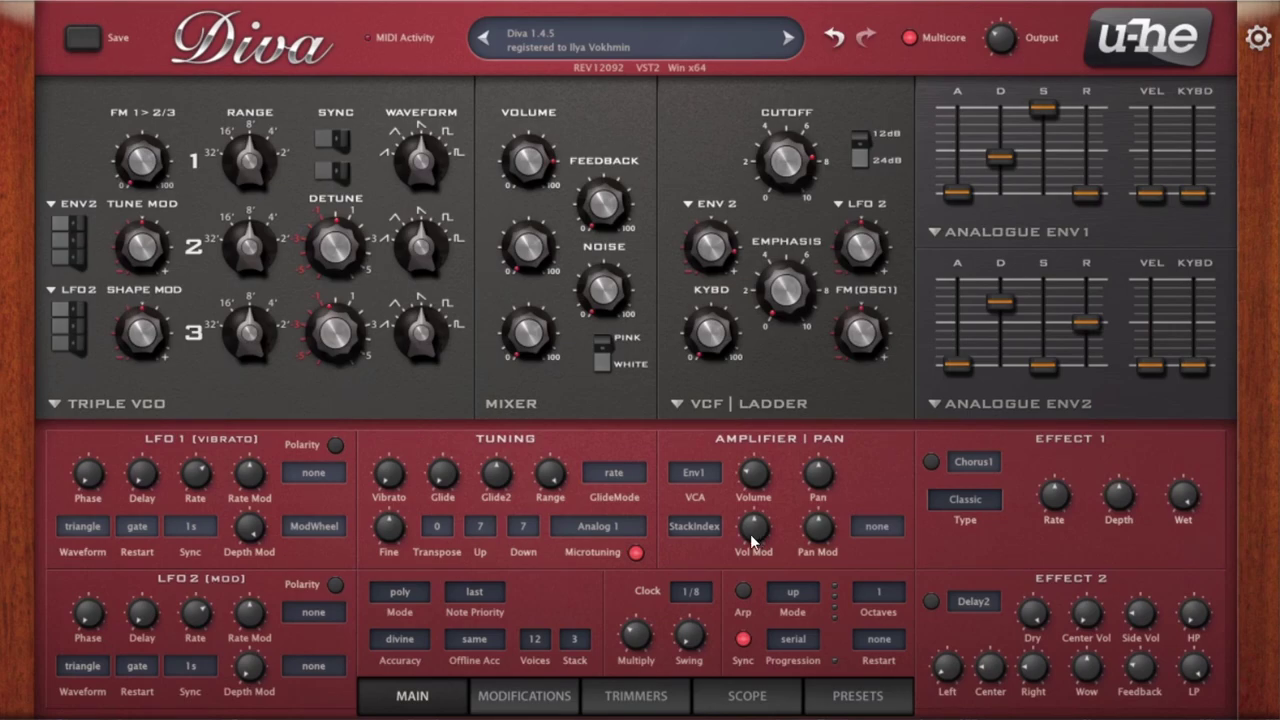
left_click_drag(752, 540, 752, 665)
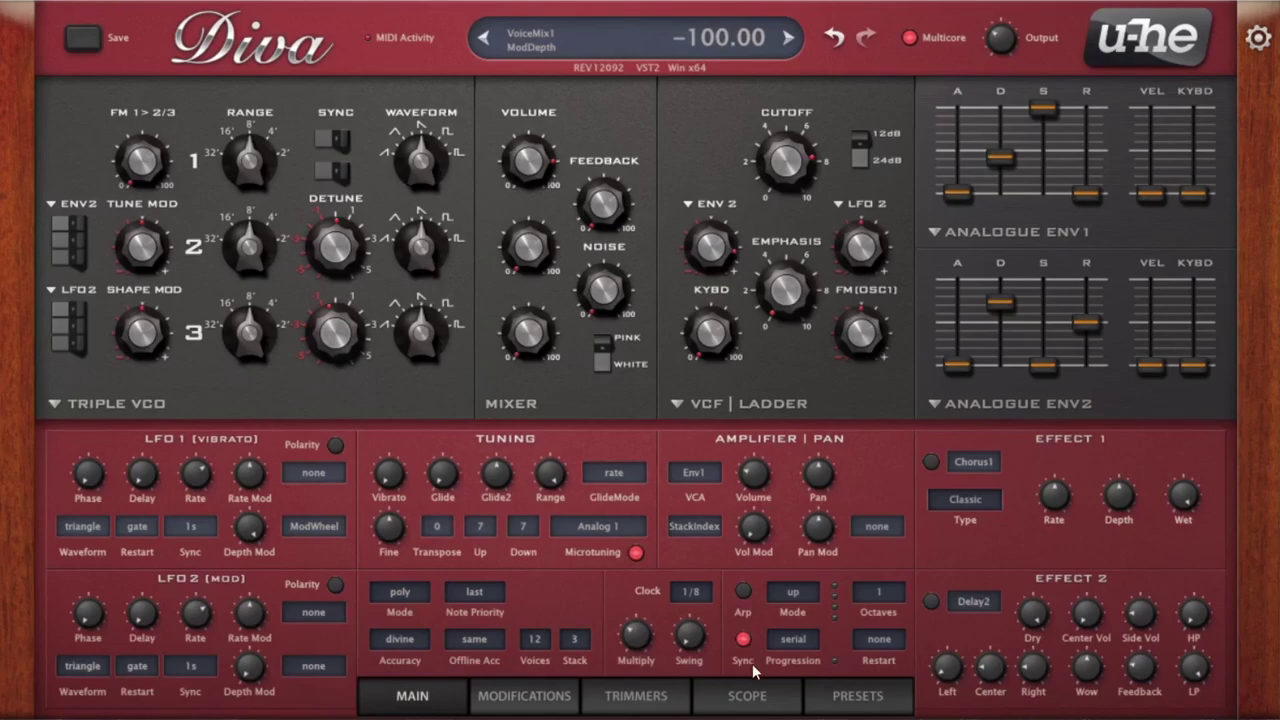
left_click_drag(752, 525, 712, 215)
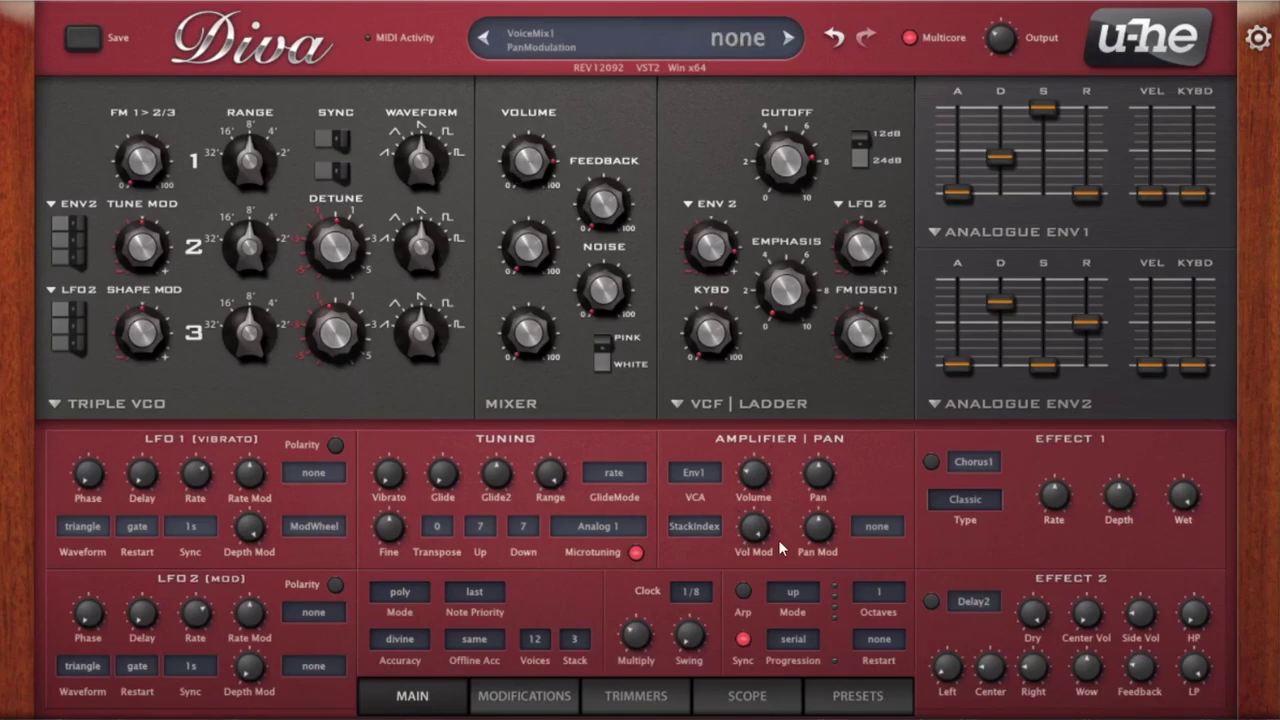
left_click_drag(757, 553, 762, 606)
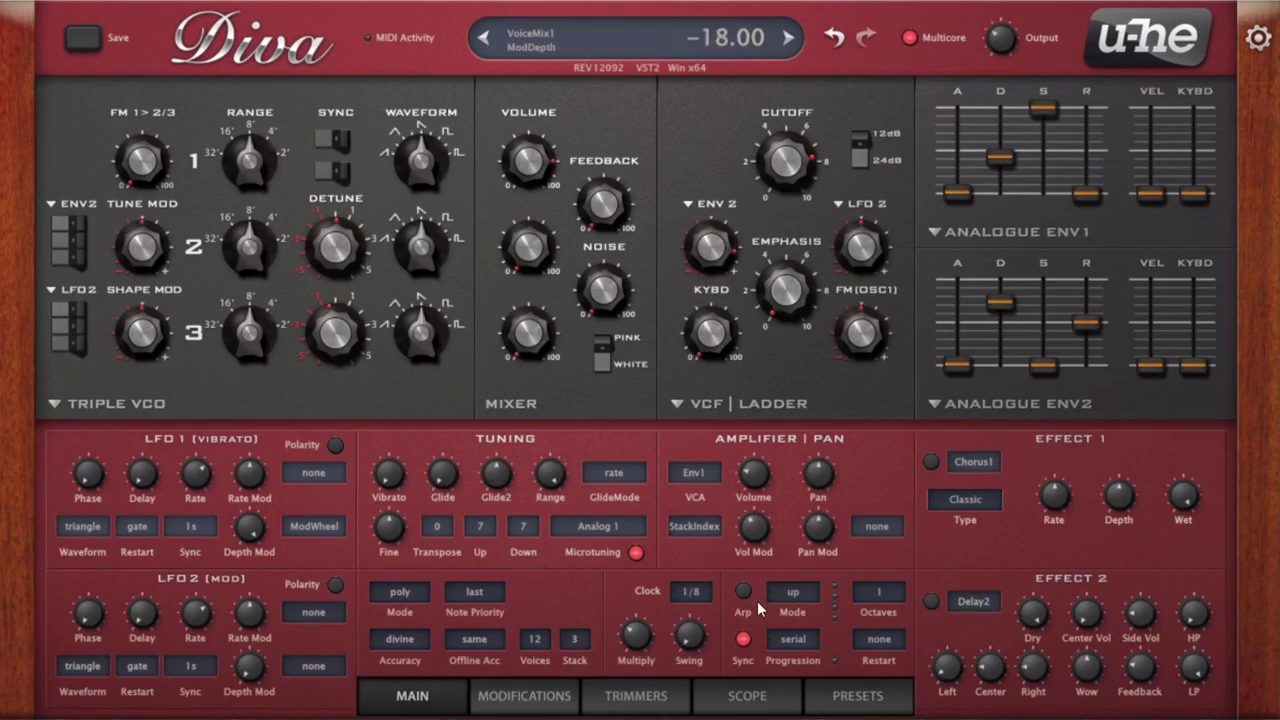
left_click_drag(757, 560, 755, 515)
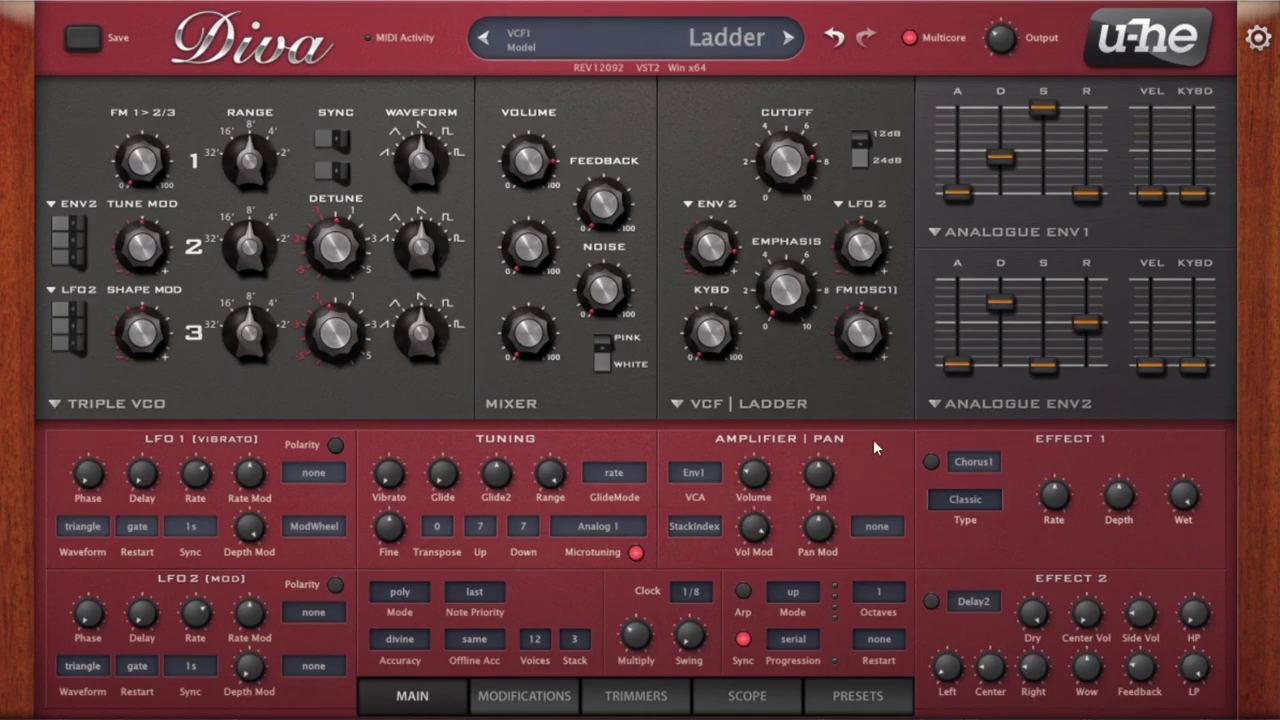
left_click_drag(757, 528, 740, 660)
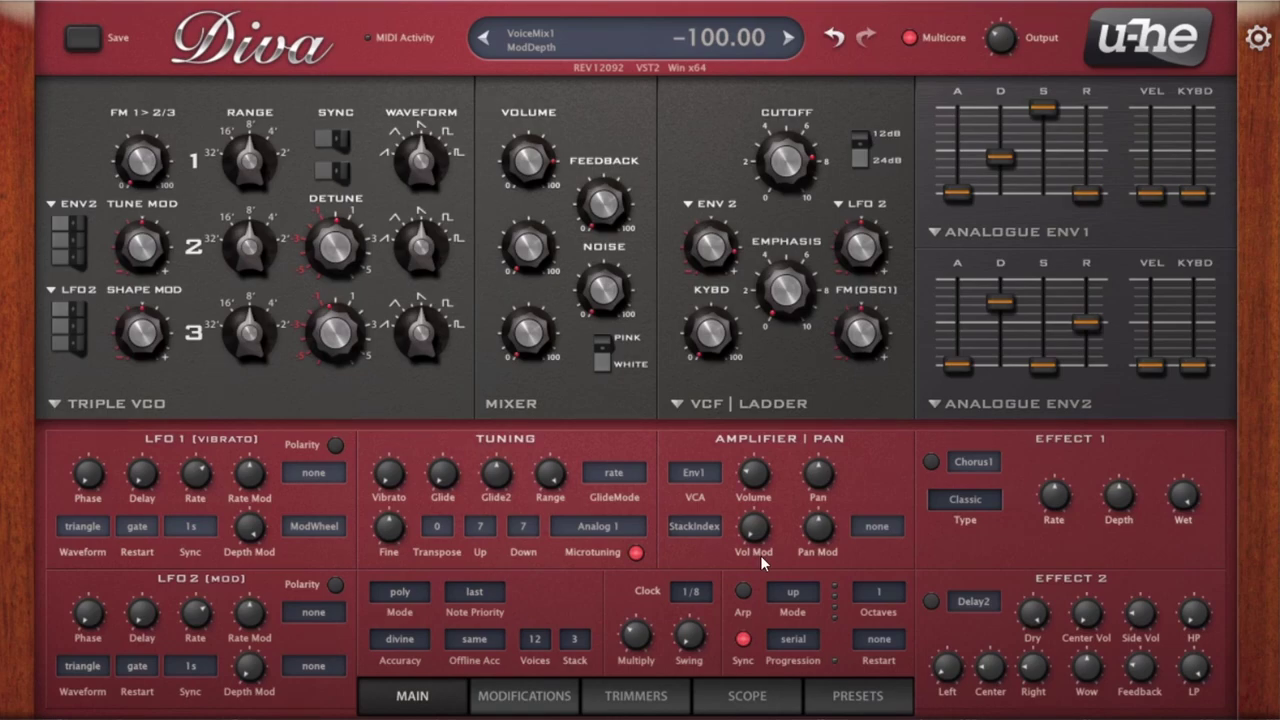
left_click_drag(760, 555, 781, 485)
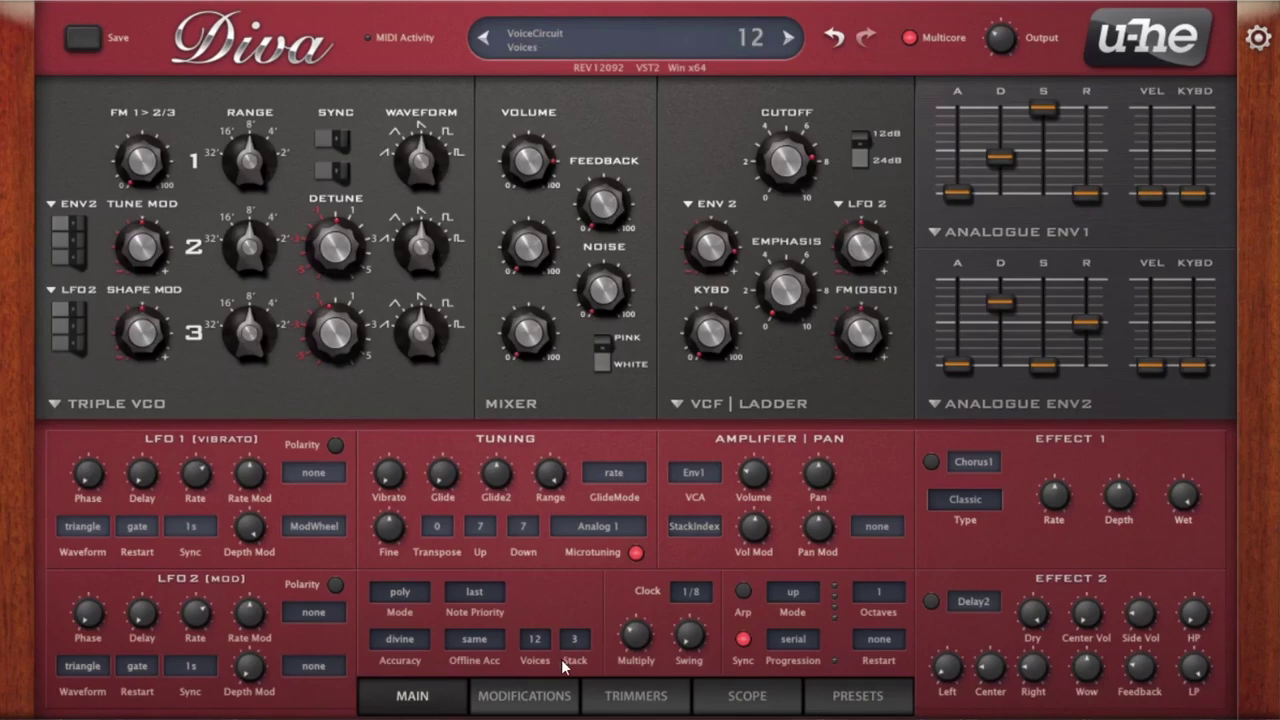
Step: Switch the voice mode to mono with a stack of 1 and reset the volume modulation source to default
left_click(717, 530)
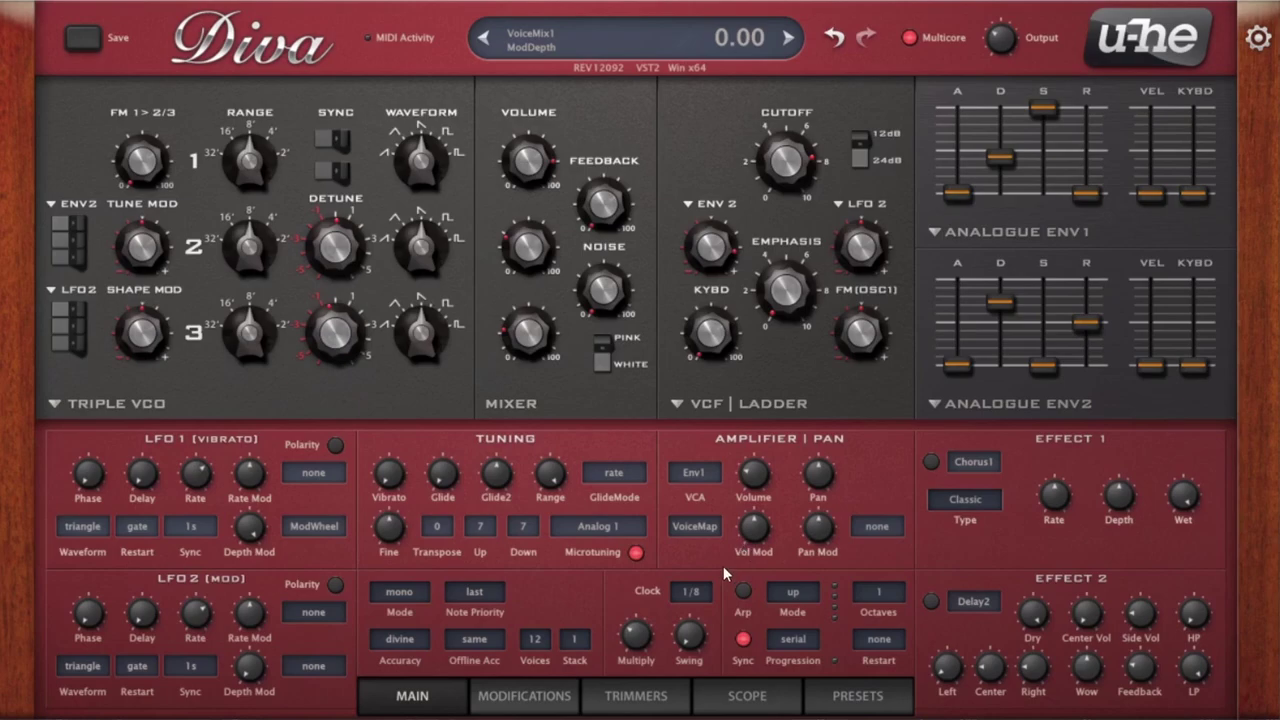
left_click(695, 527)
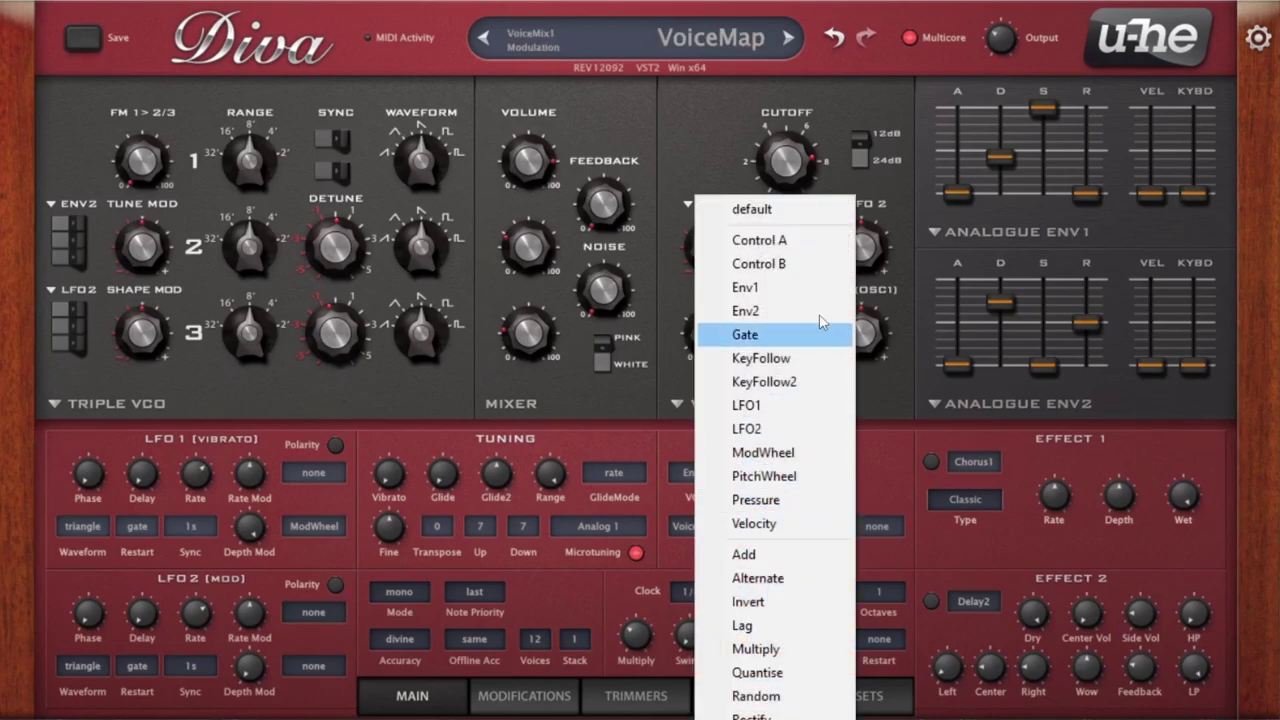
left_click(716, 642)
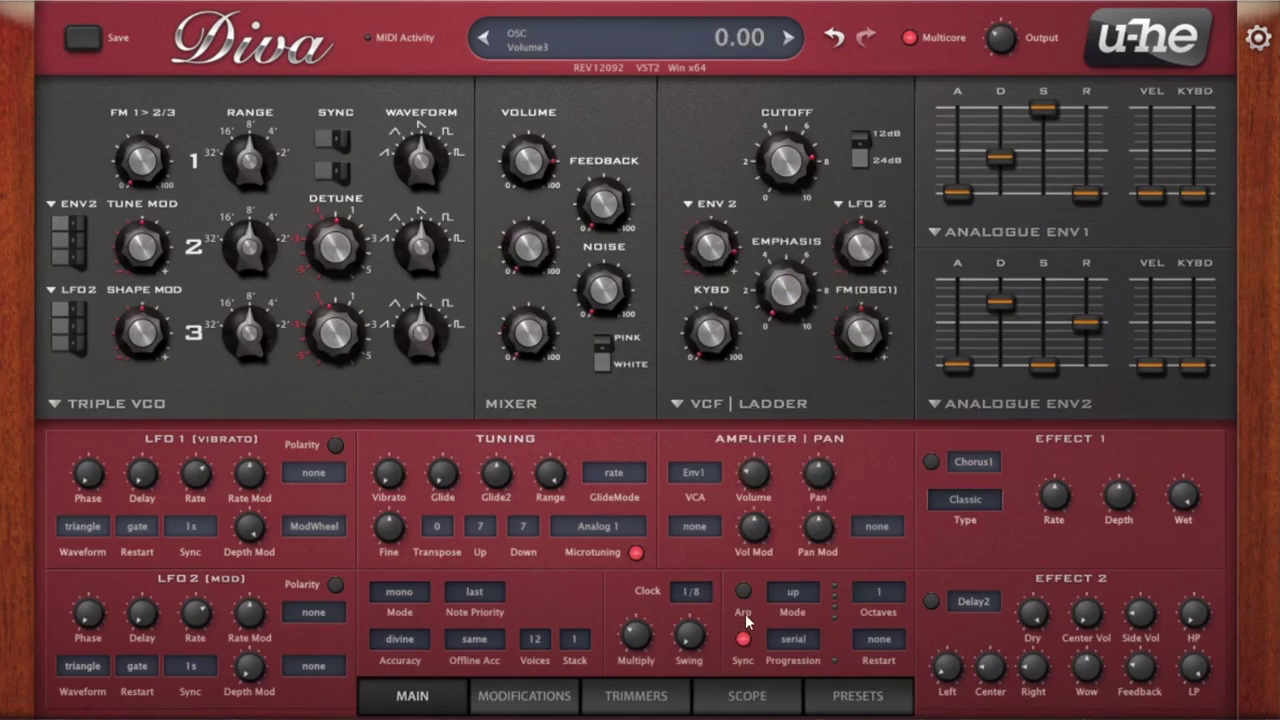
Step: Review the clock divisions and arpeggiator modes, and turn the arpeggiator on with 3 octaves
left_click(687, 593)
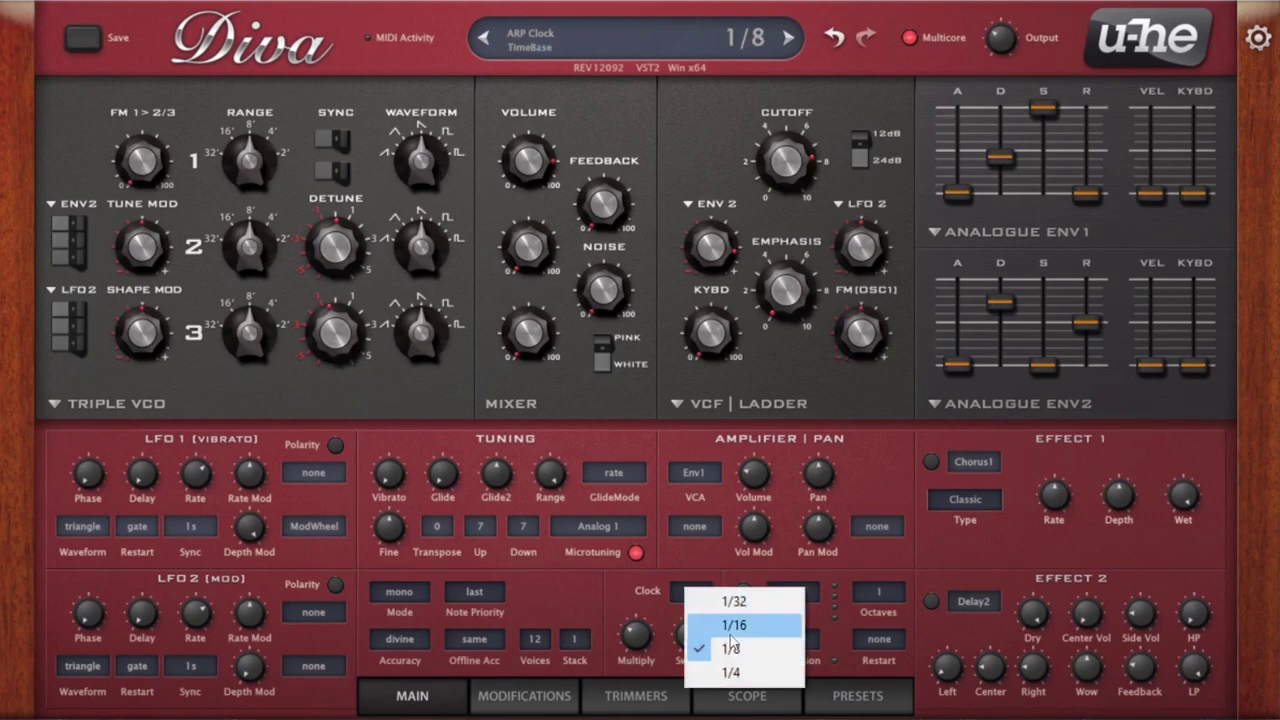
left_click(580, 590)
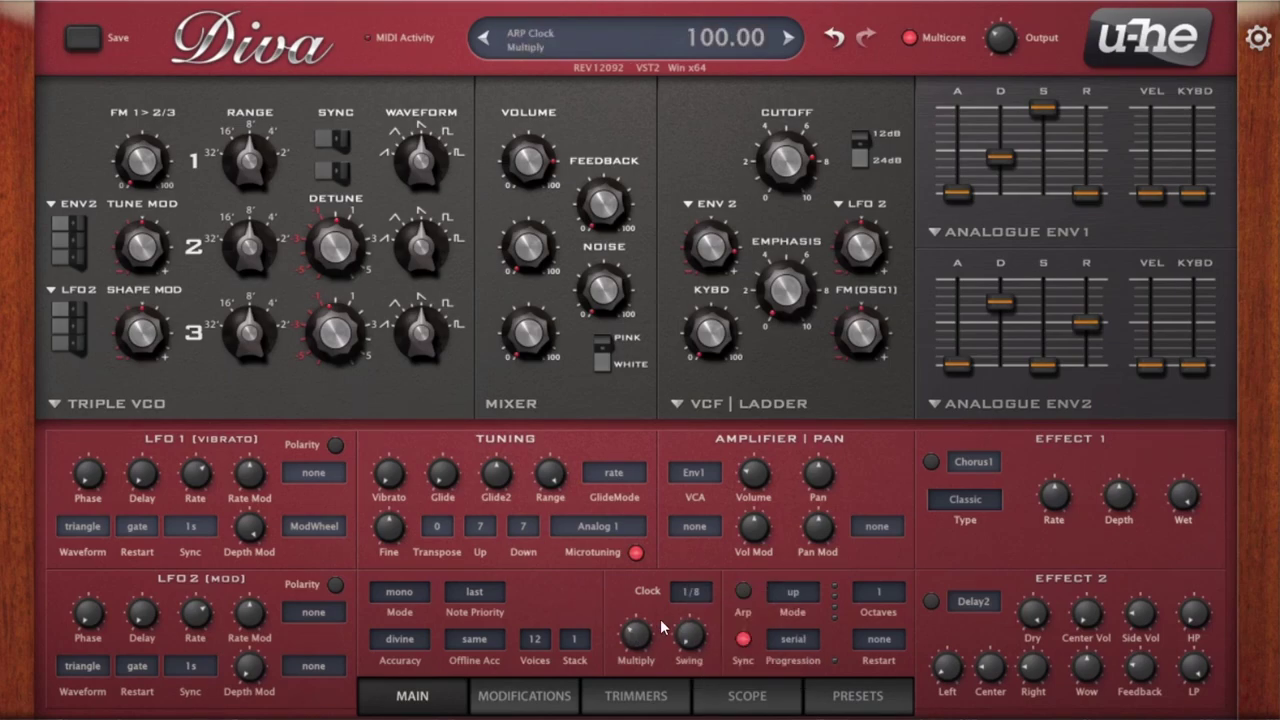
left_click(743, 591)
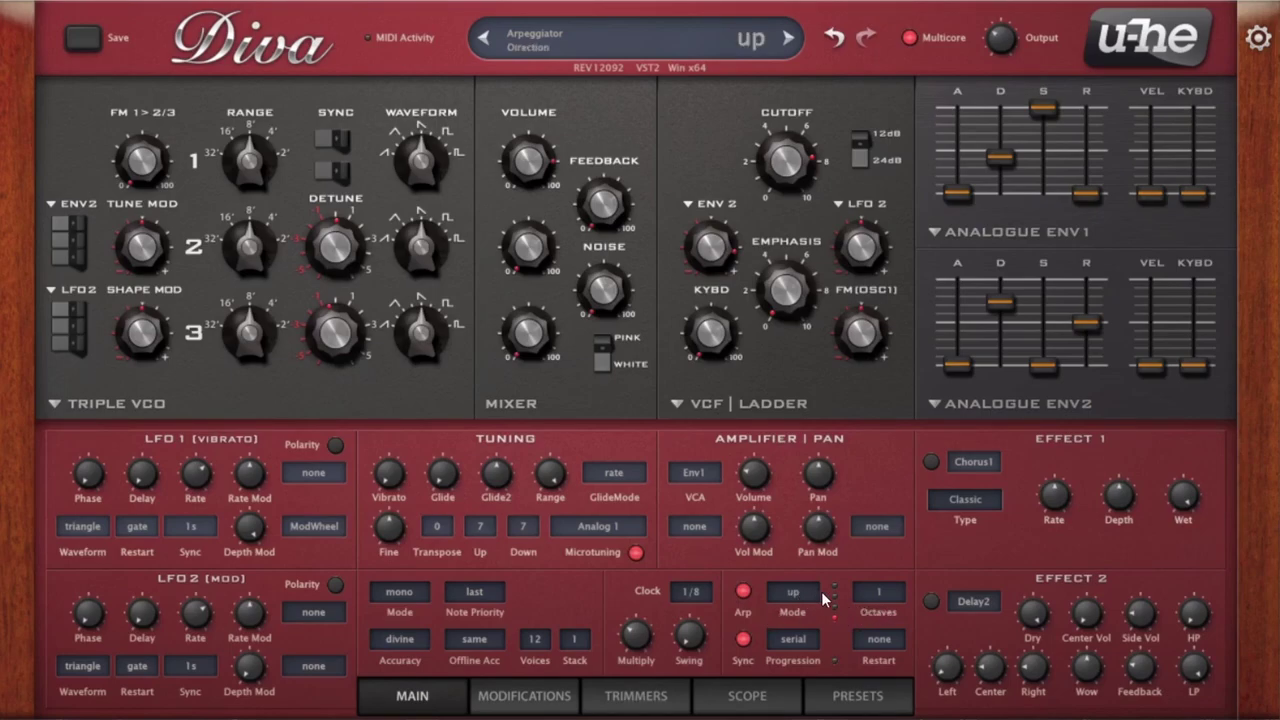
left_click(792, 595)
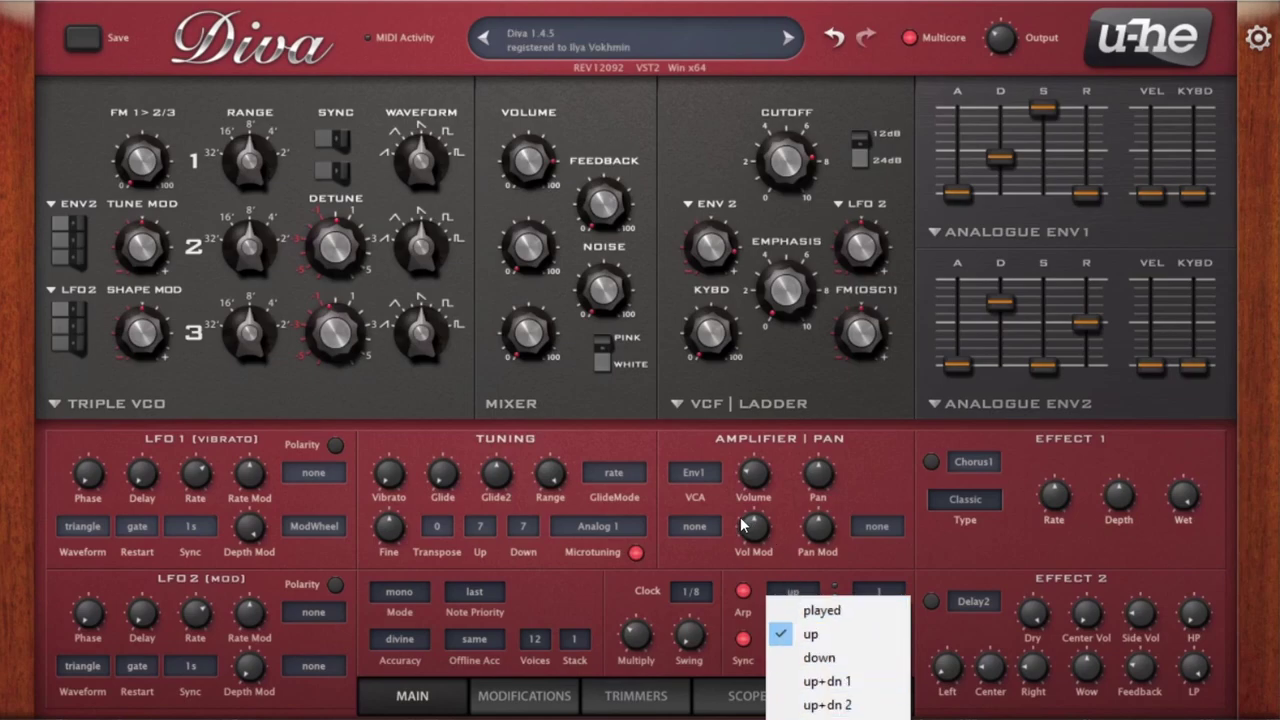
left_click(701, 573)
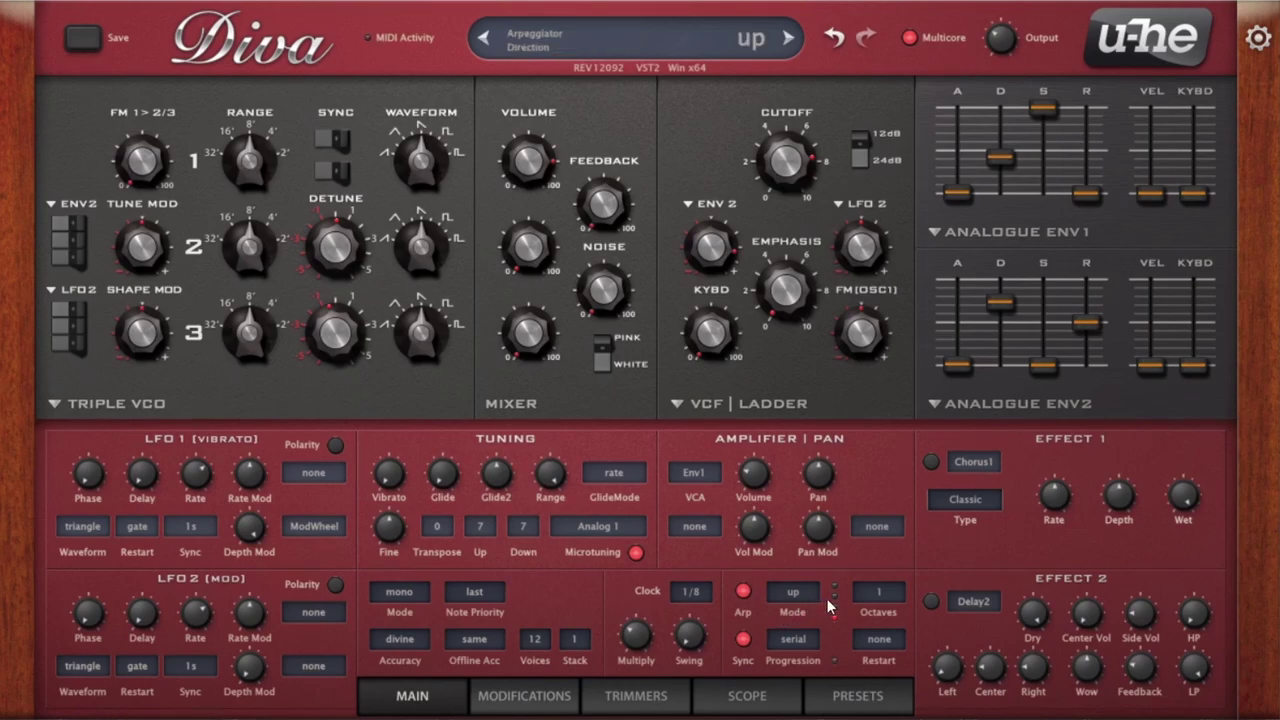
left_click(884, 606)
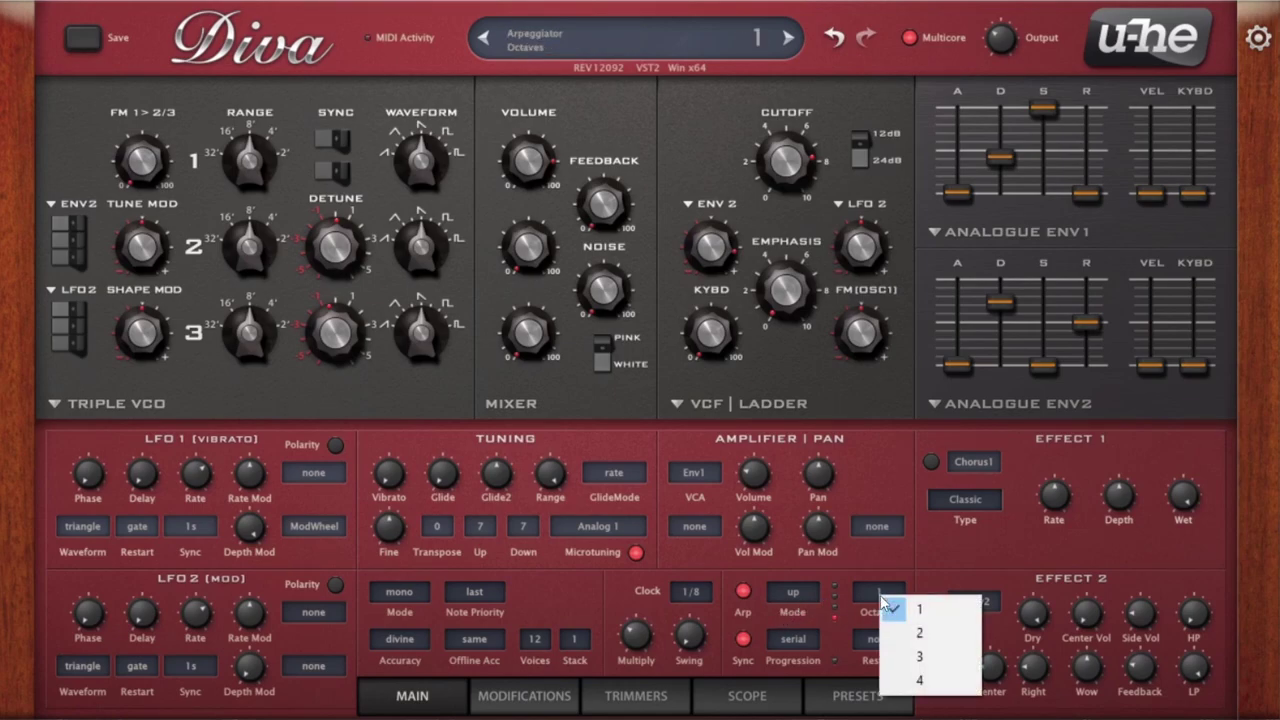
left_click(917, 656)
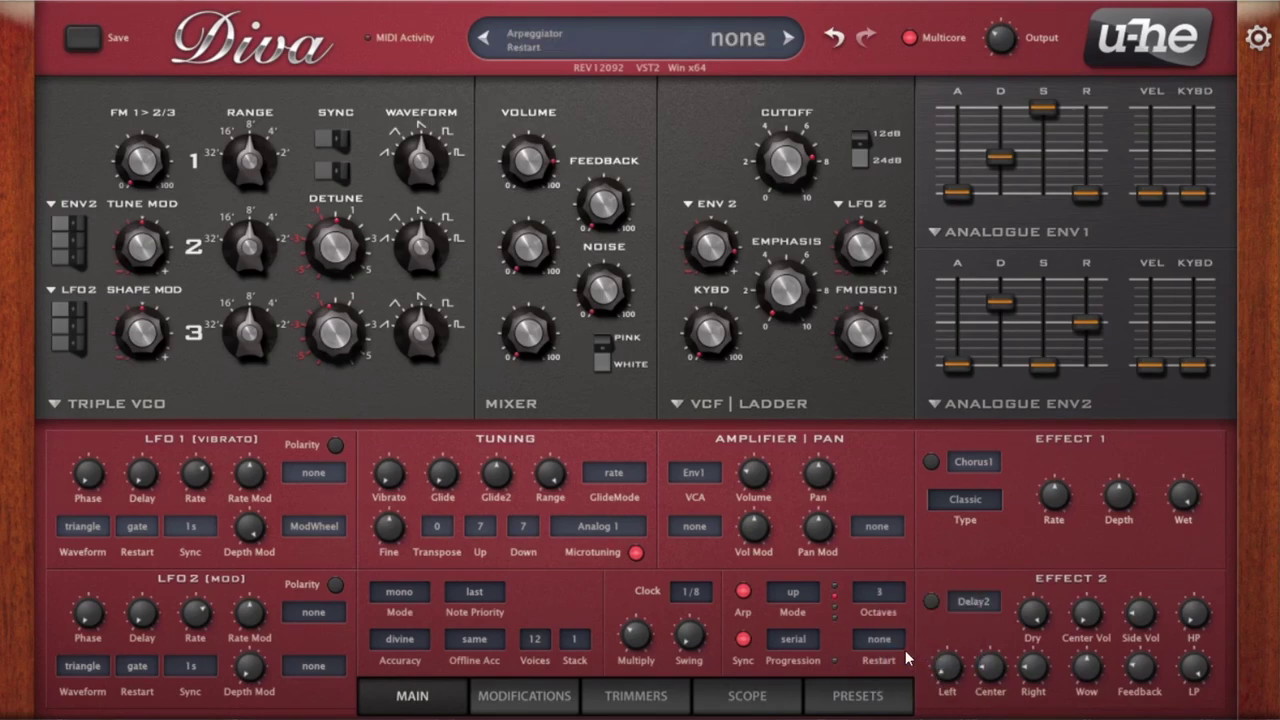
Step: Vary the arpeggiator clock's multiply amount, reset it to 100, and try the swing amount
left_click_drag(645, 643, 646, 552)
double_click(645, 648)
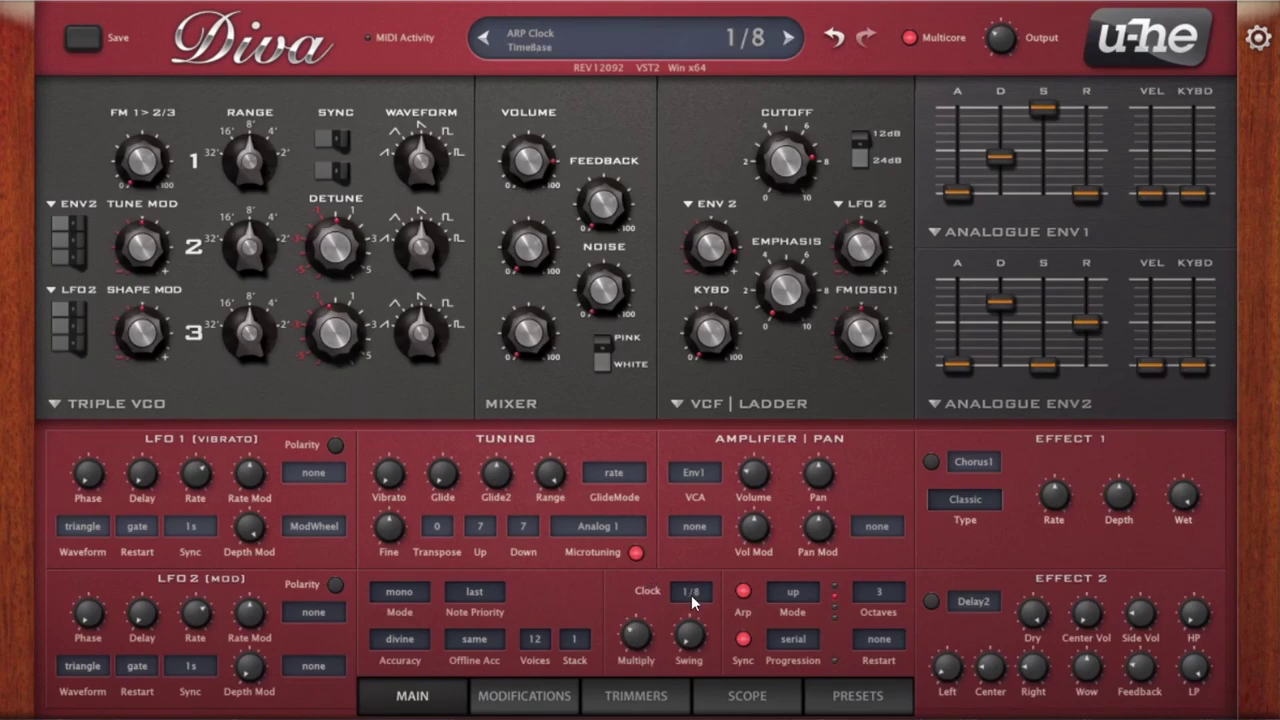
mouse_move(630, 643)
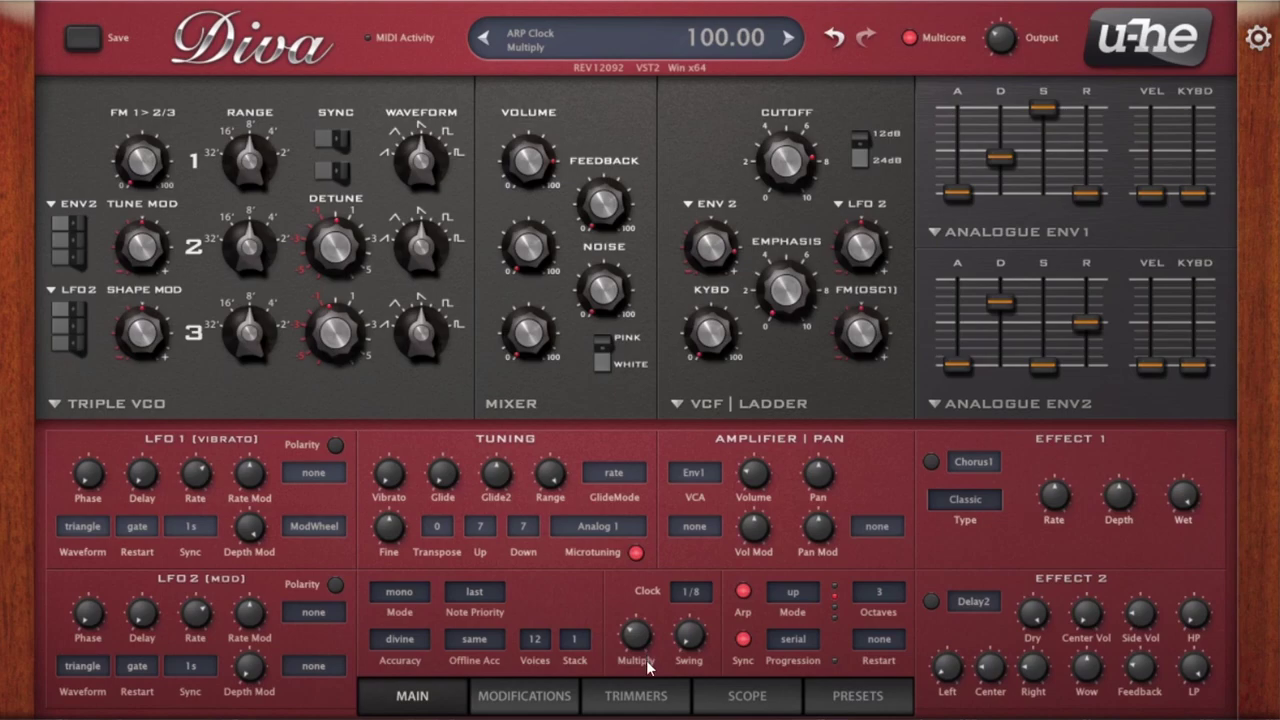
left_click_drag(692, 648, 704, 625)
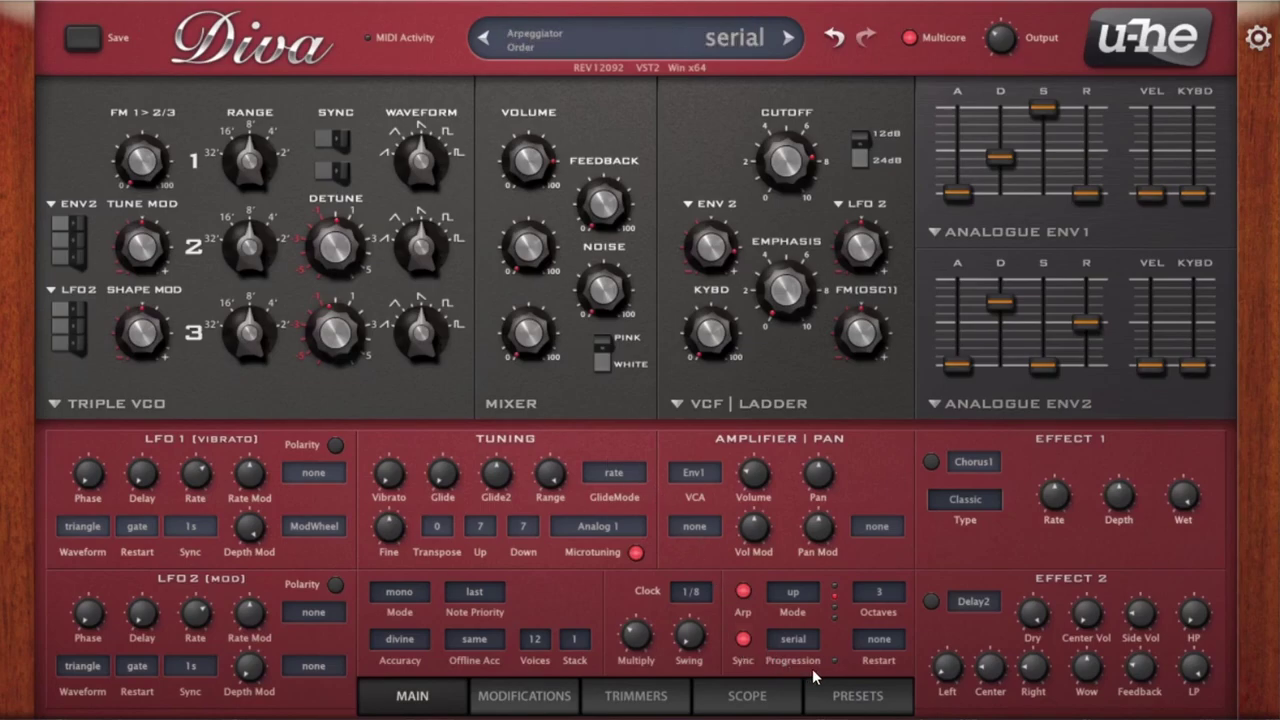
Step: Set the arpeggiator mode to played
left_click(808, 596)
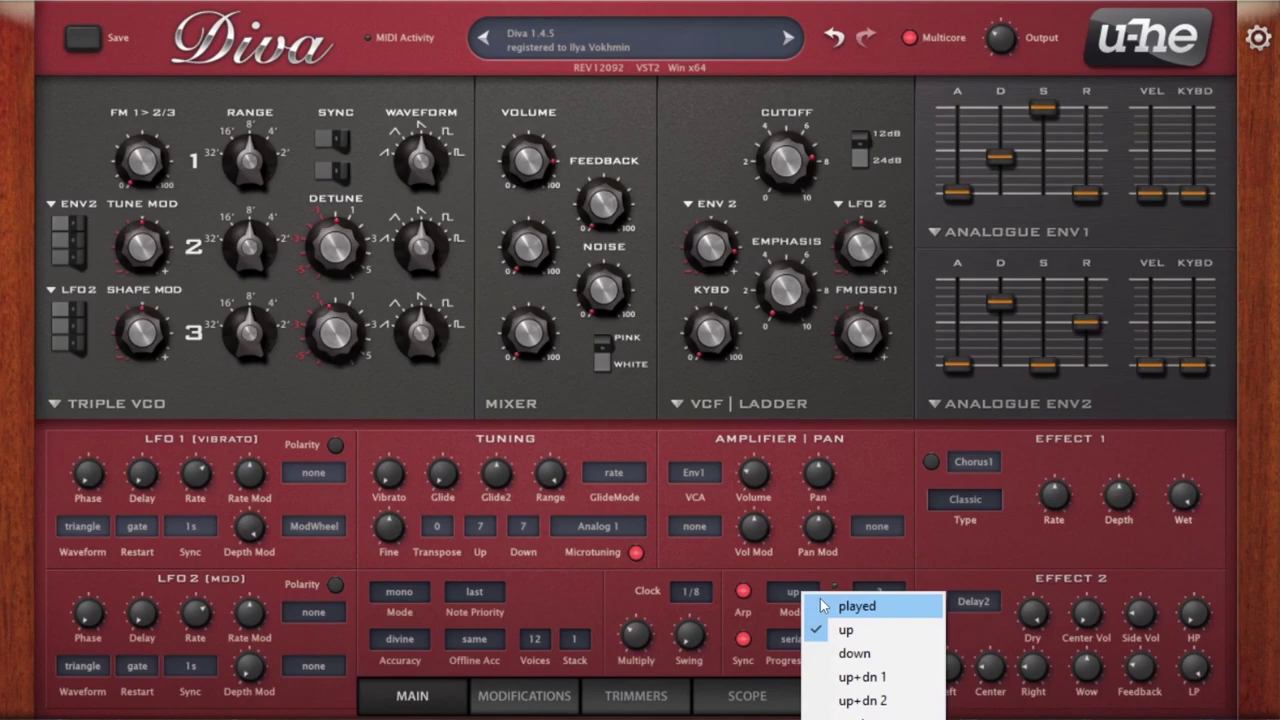
left_click(840, 606)
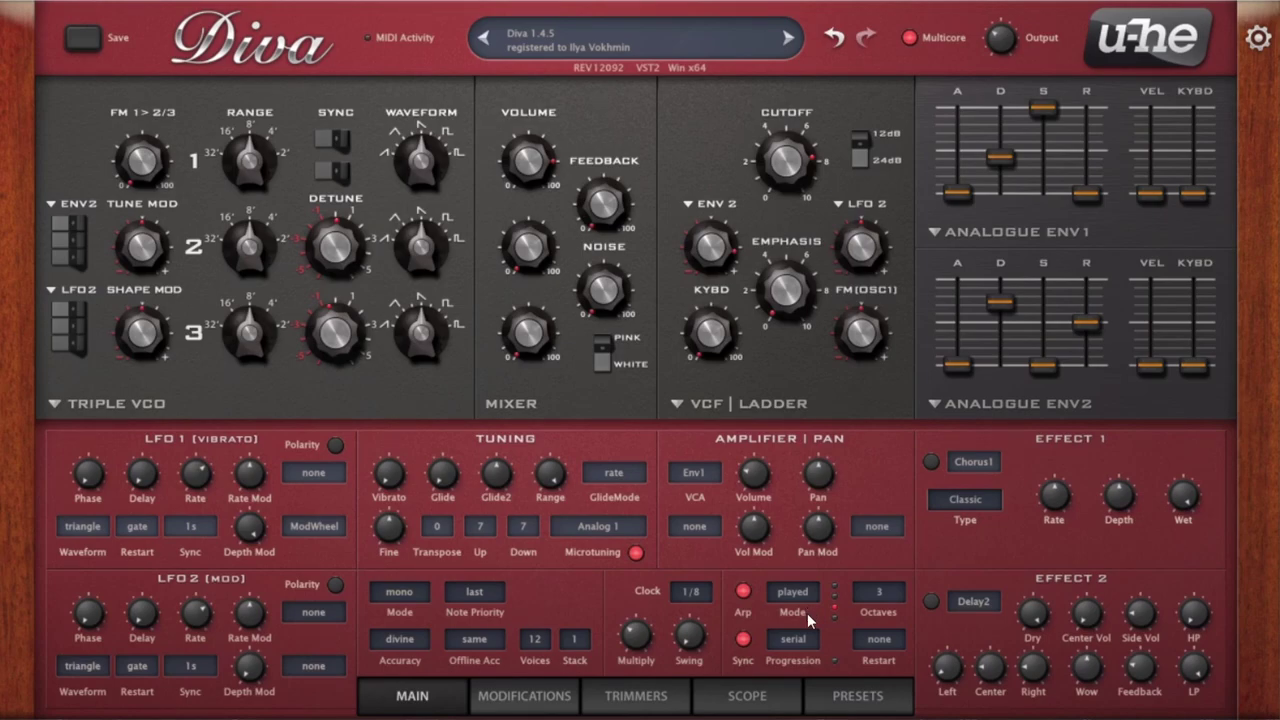
Step: Cycle the arpeggiator mode through up+dn 1, up+dn 2 and random, ending on up
left_click(839, 612)
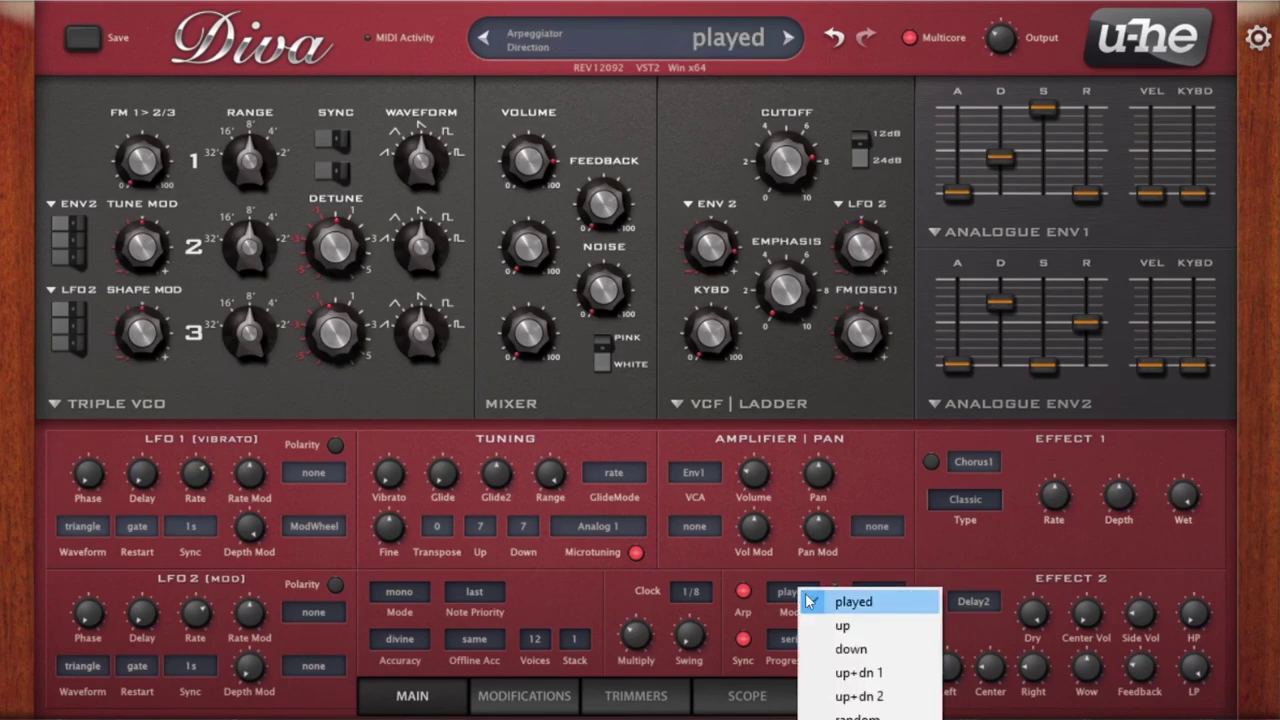
left_click(852, 680)
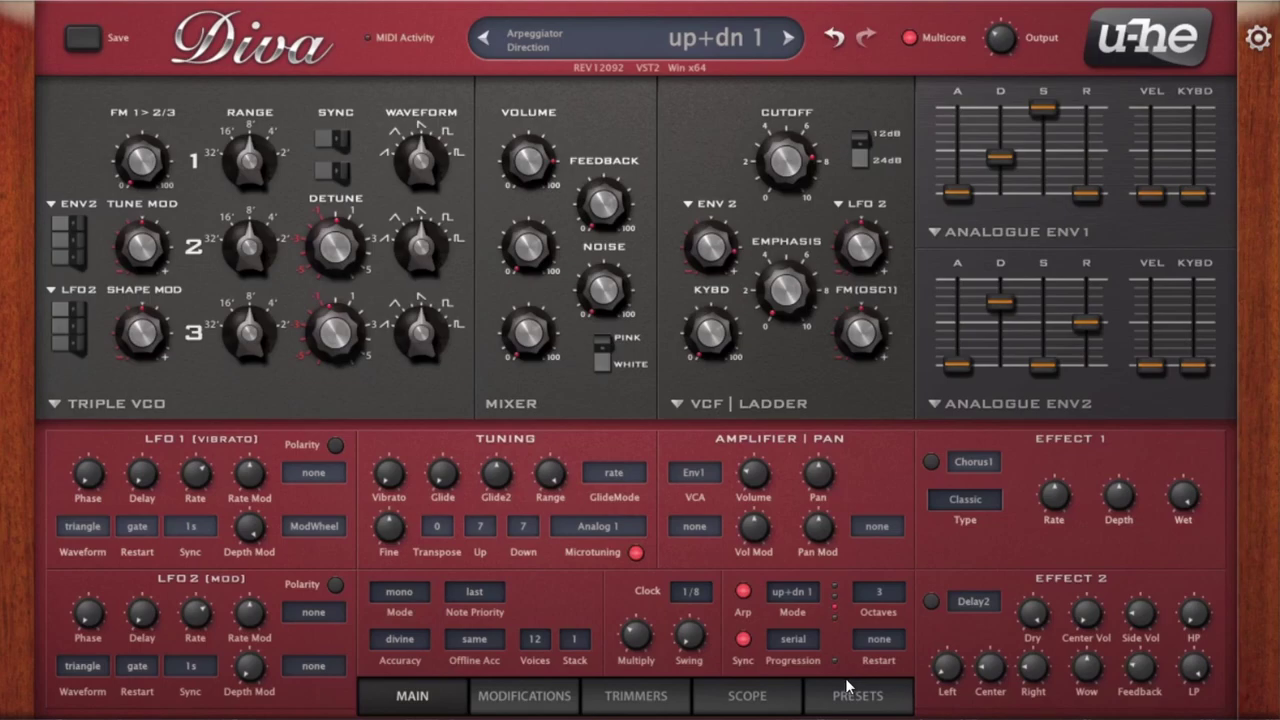
left_click(792, 591)
left_click(830, 708)
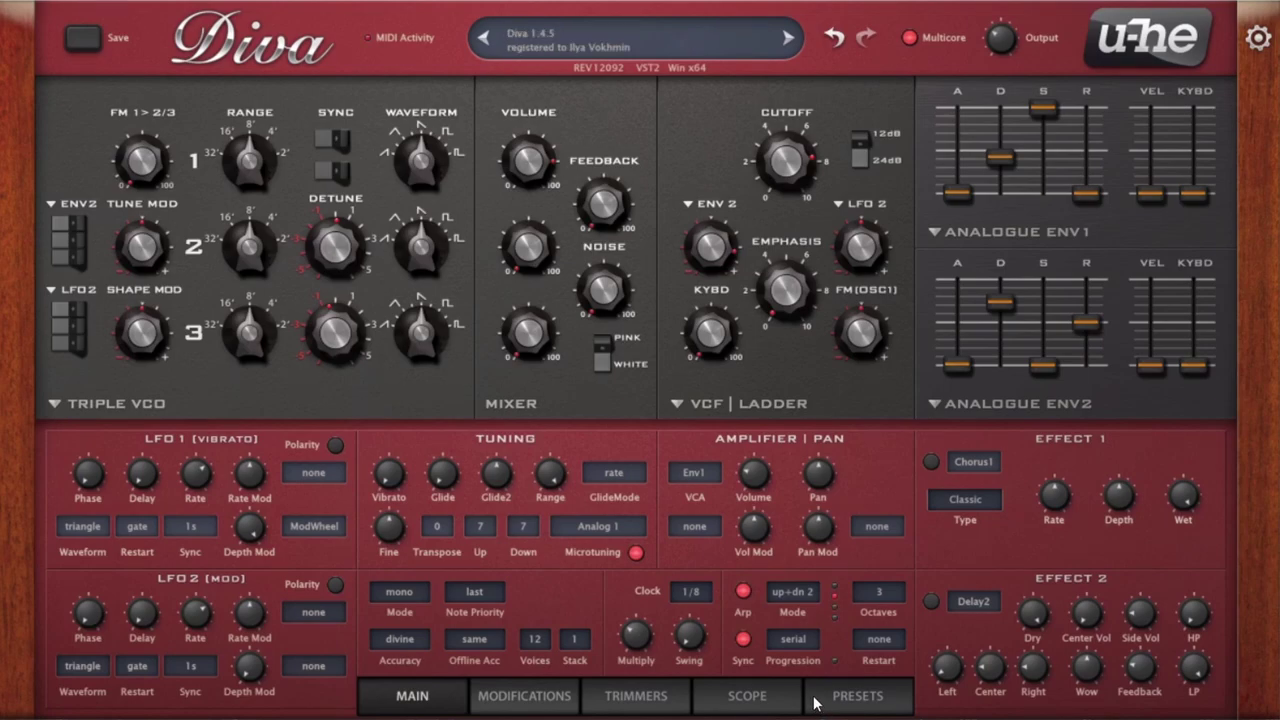
left_click(793, 594)
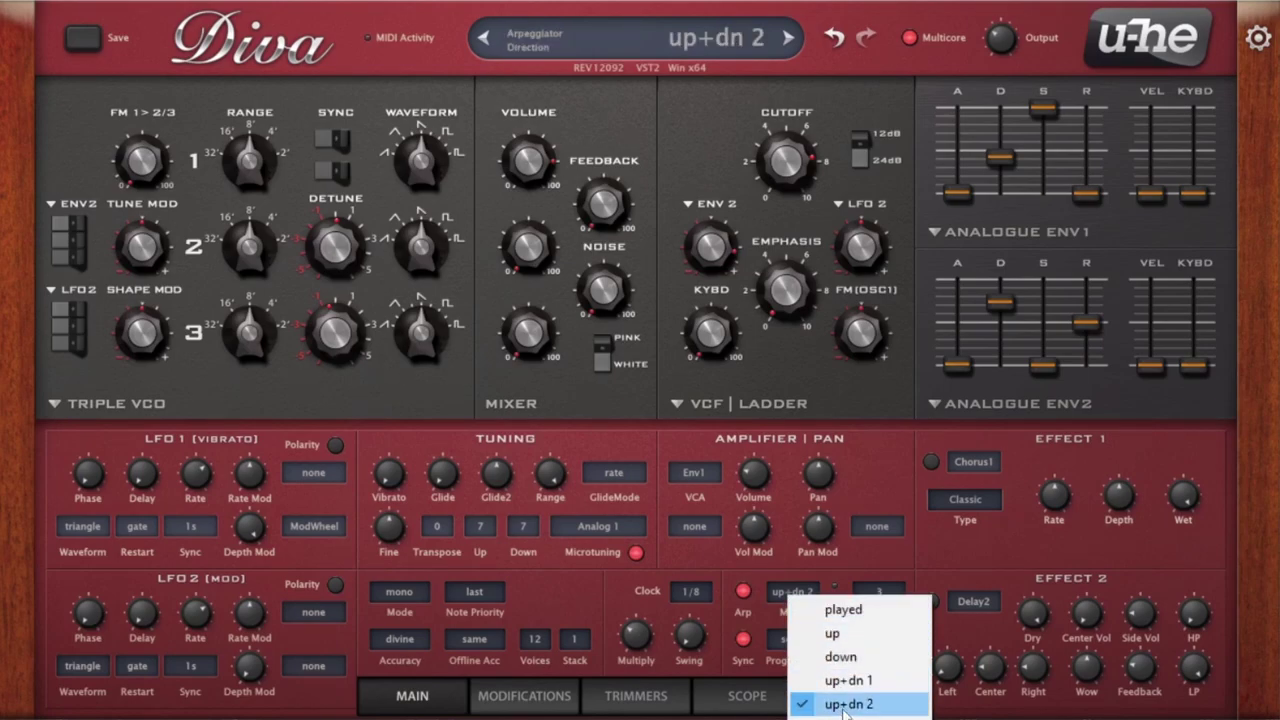
left_click(845, 716)
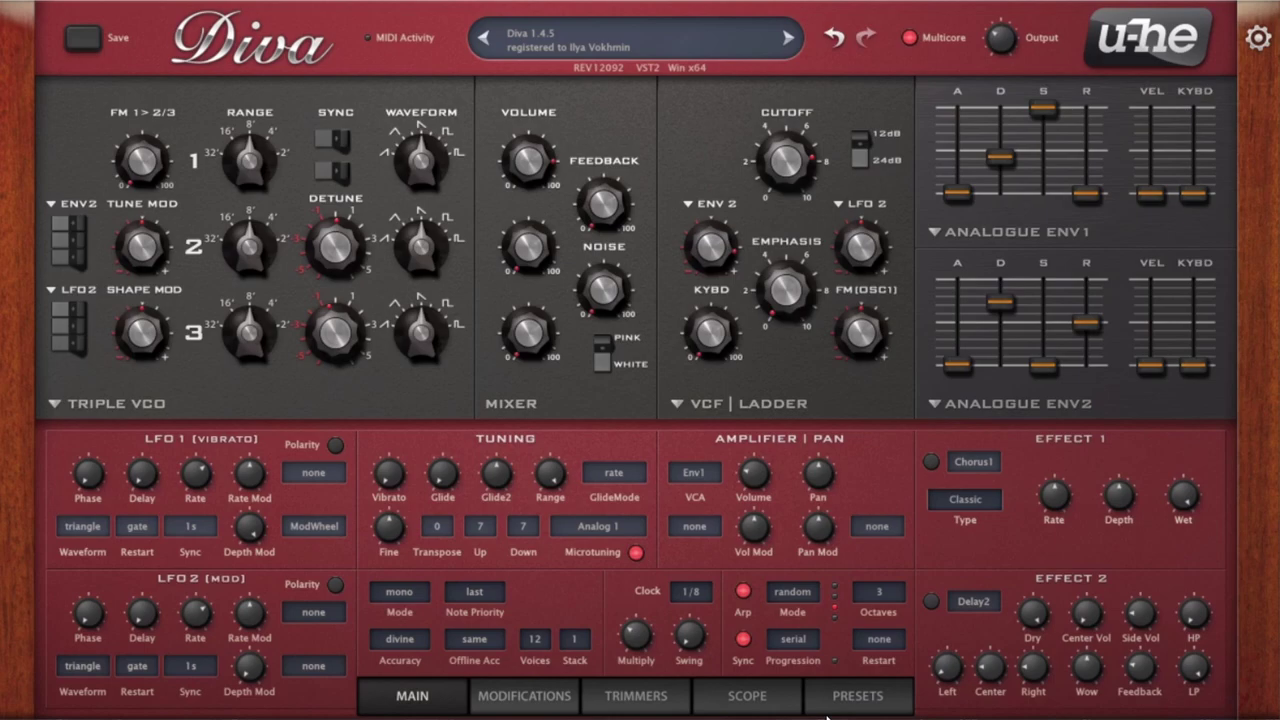
left_click(802, 594)
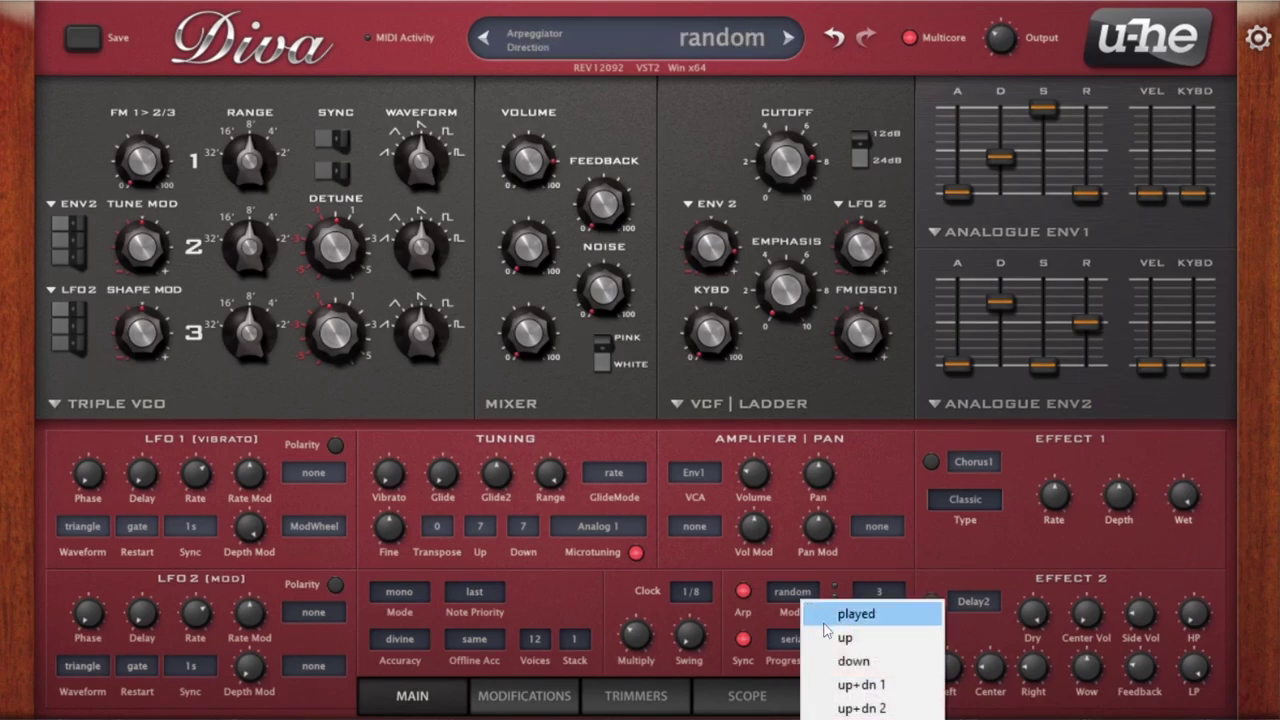
left_click(830, 637)
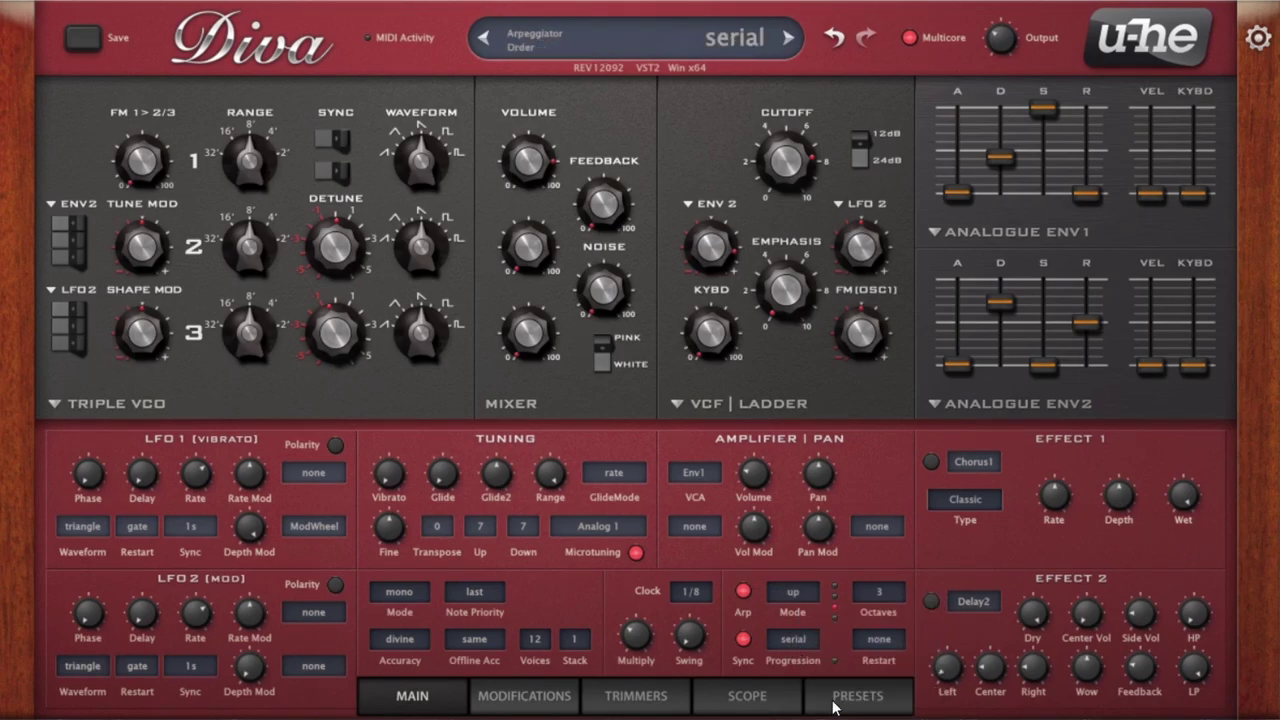
Step: Review the arpeggiator progression options and try round, leap and repeat
left_click(800, 642)
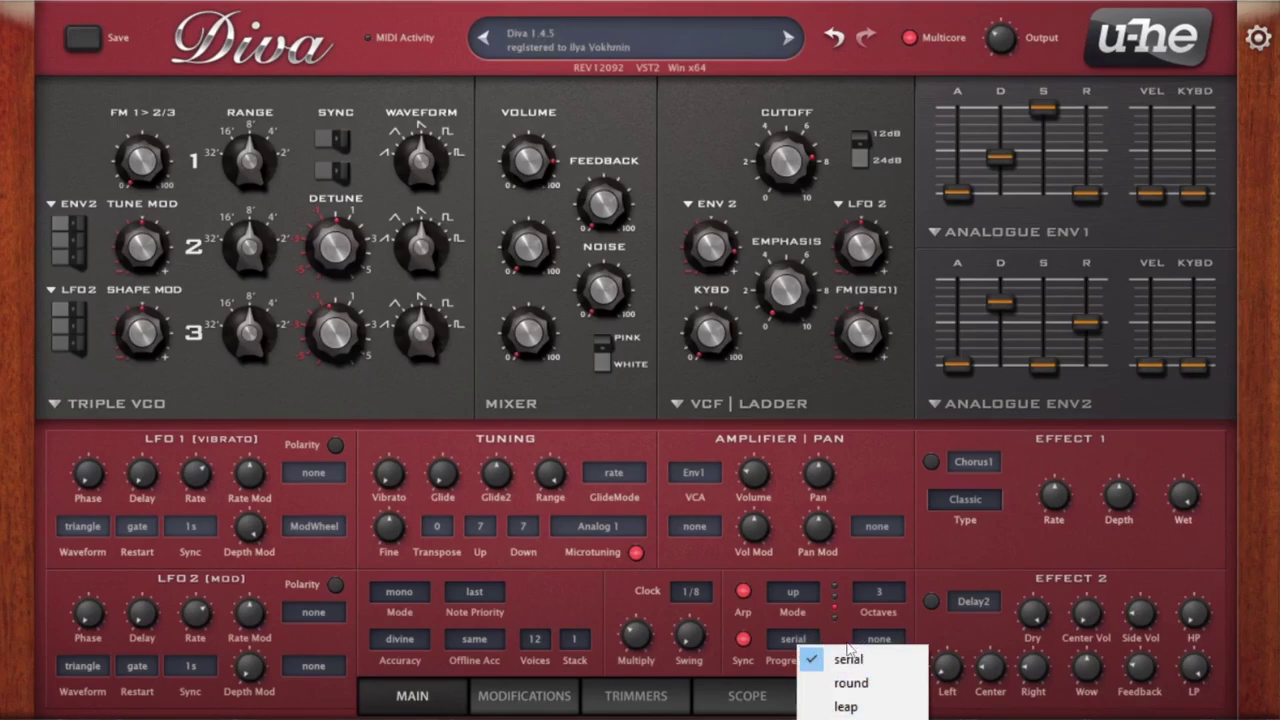
left_click(874, 548)
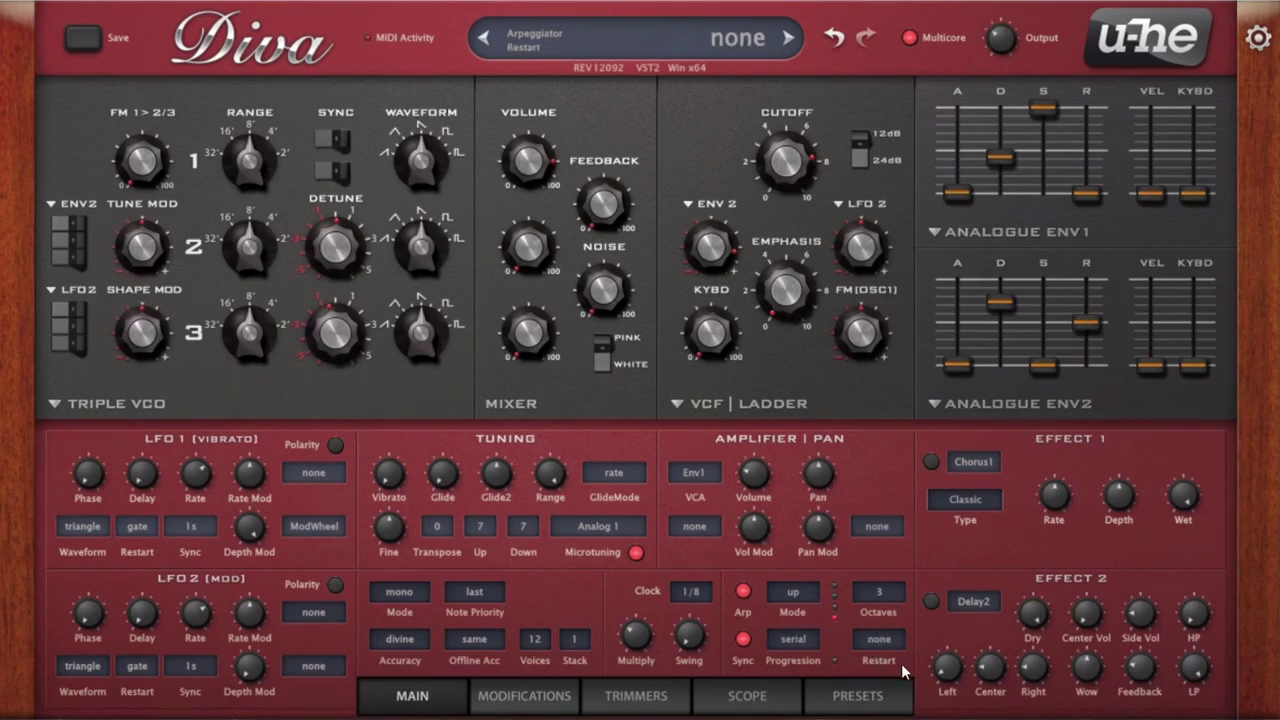
left_click(797, 650)
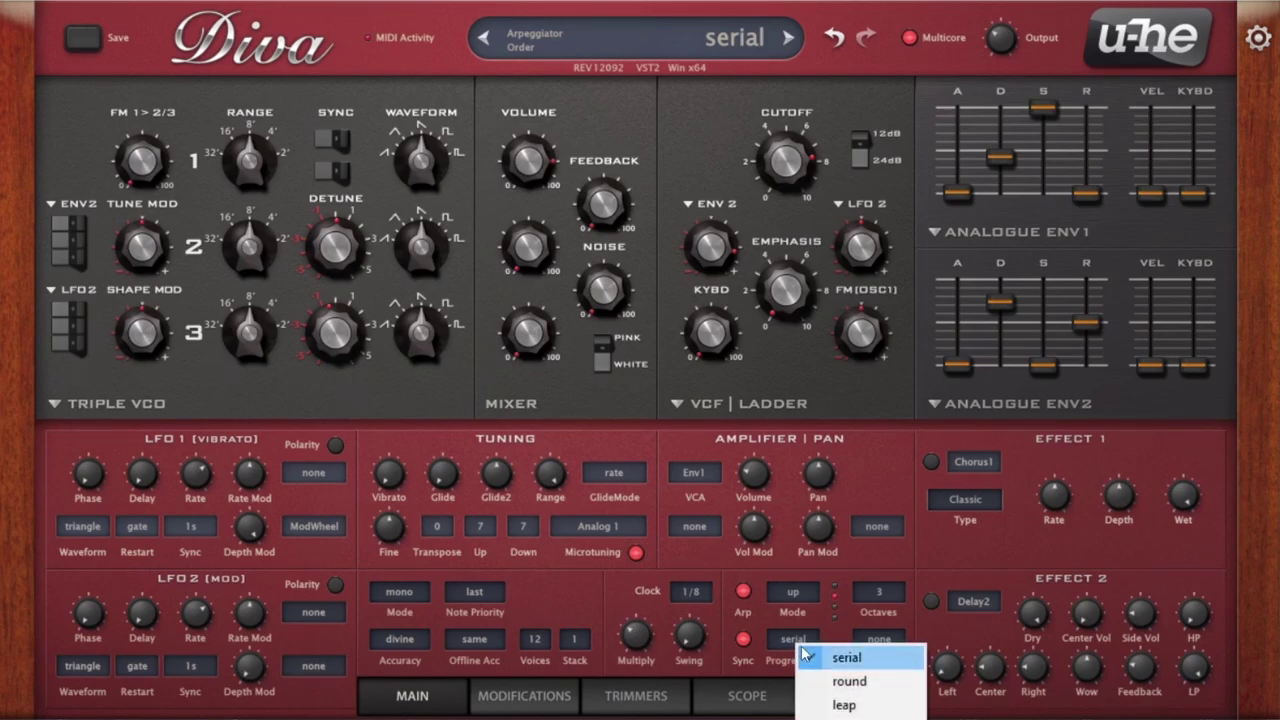
left_click(828, 680)
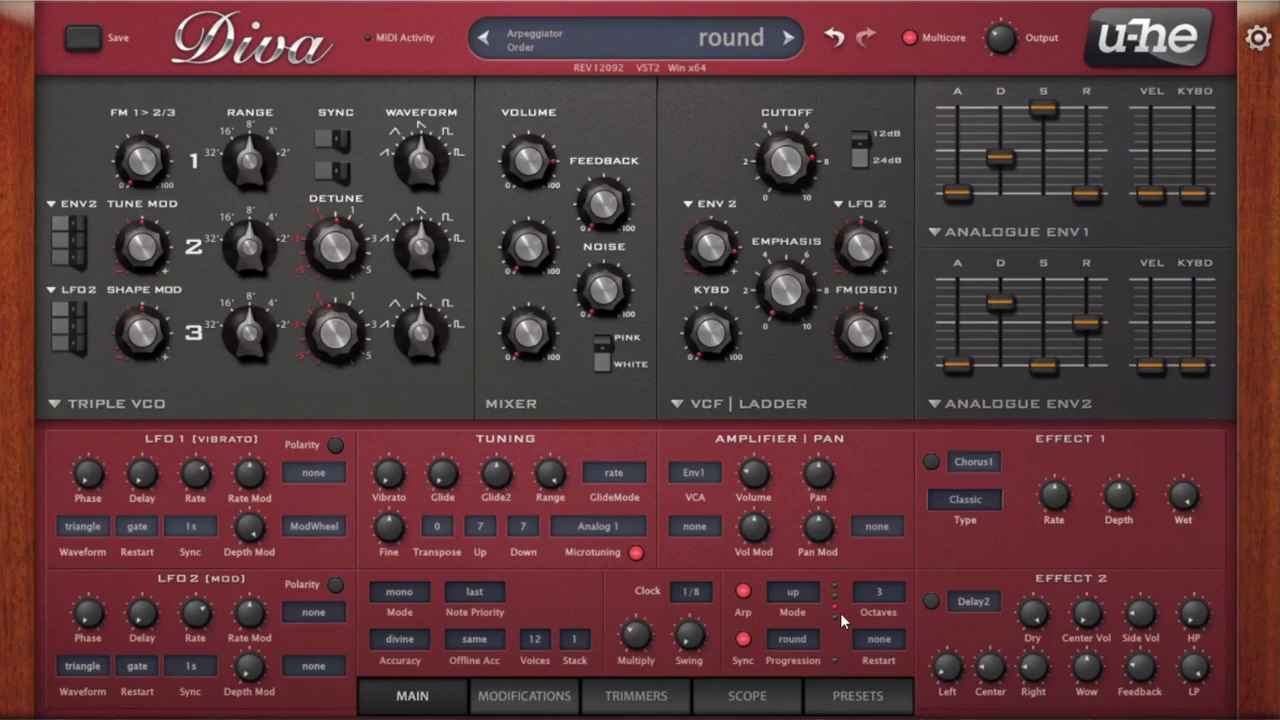
left_click(792, 638)
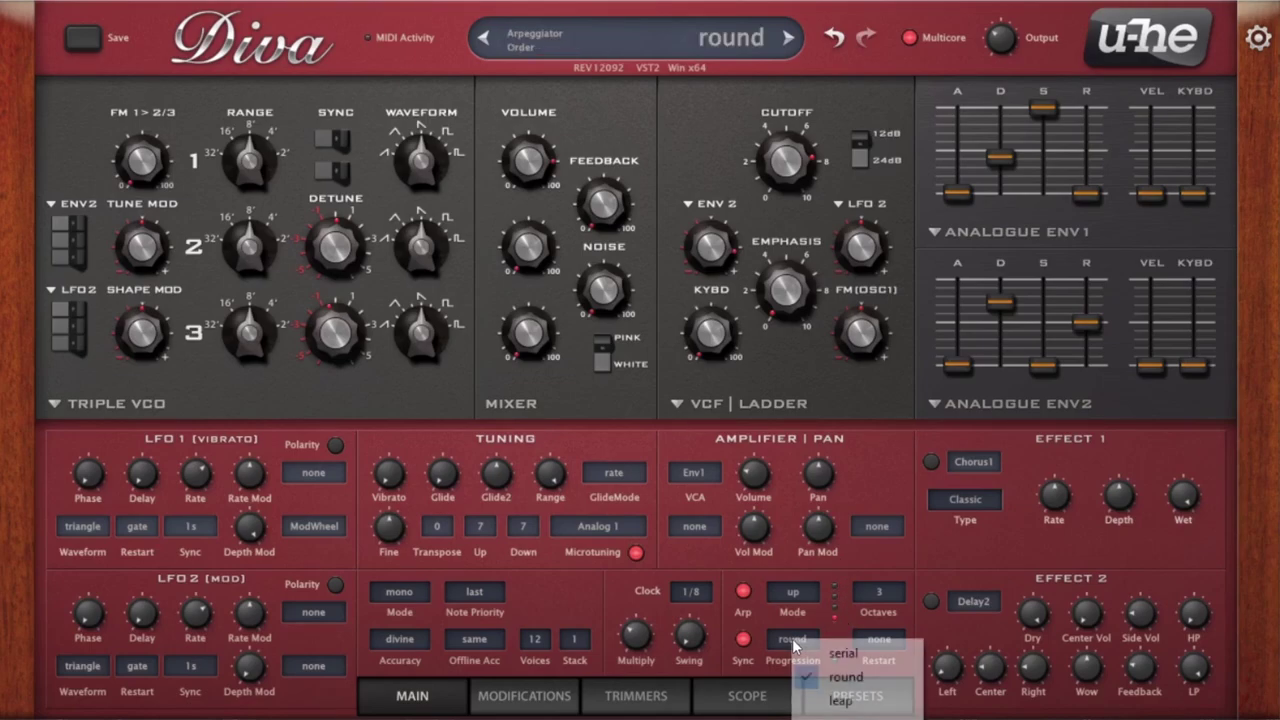
left_click(838, 701)
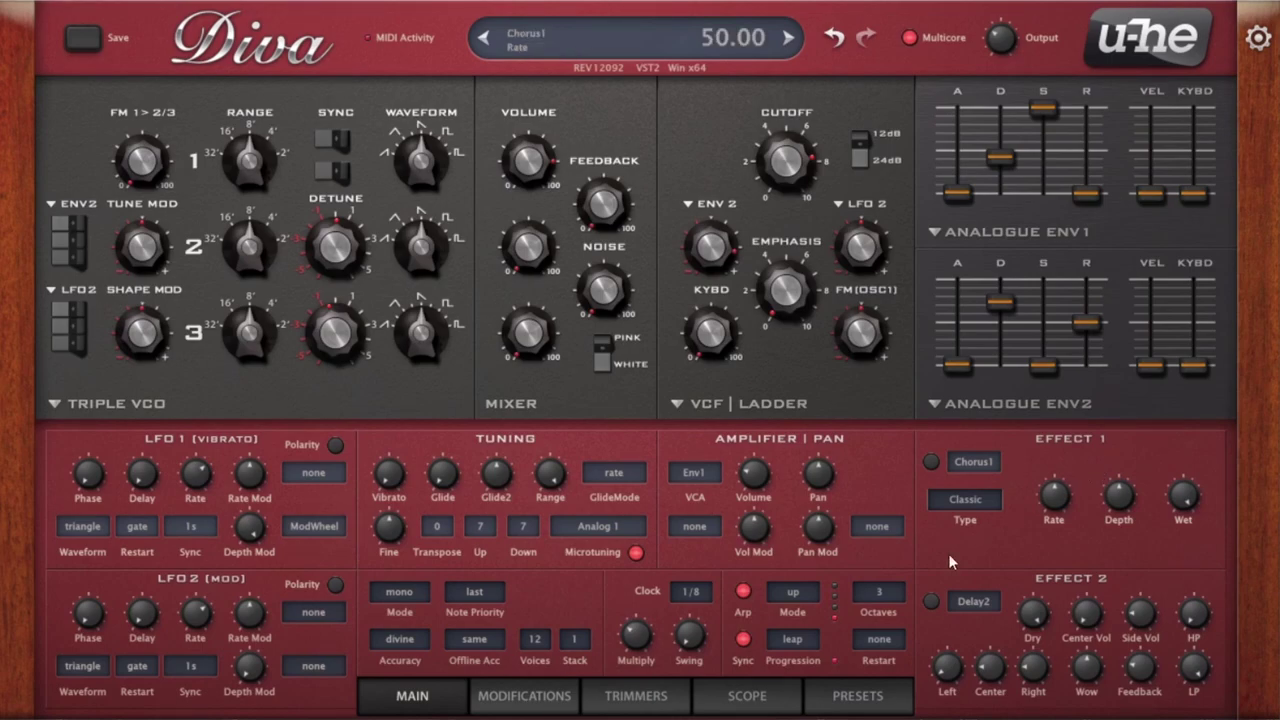
left_click(793, 639)
left_click(852, 716)
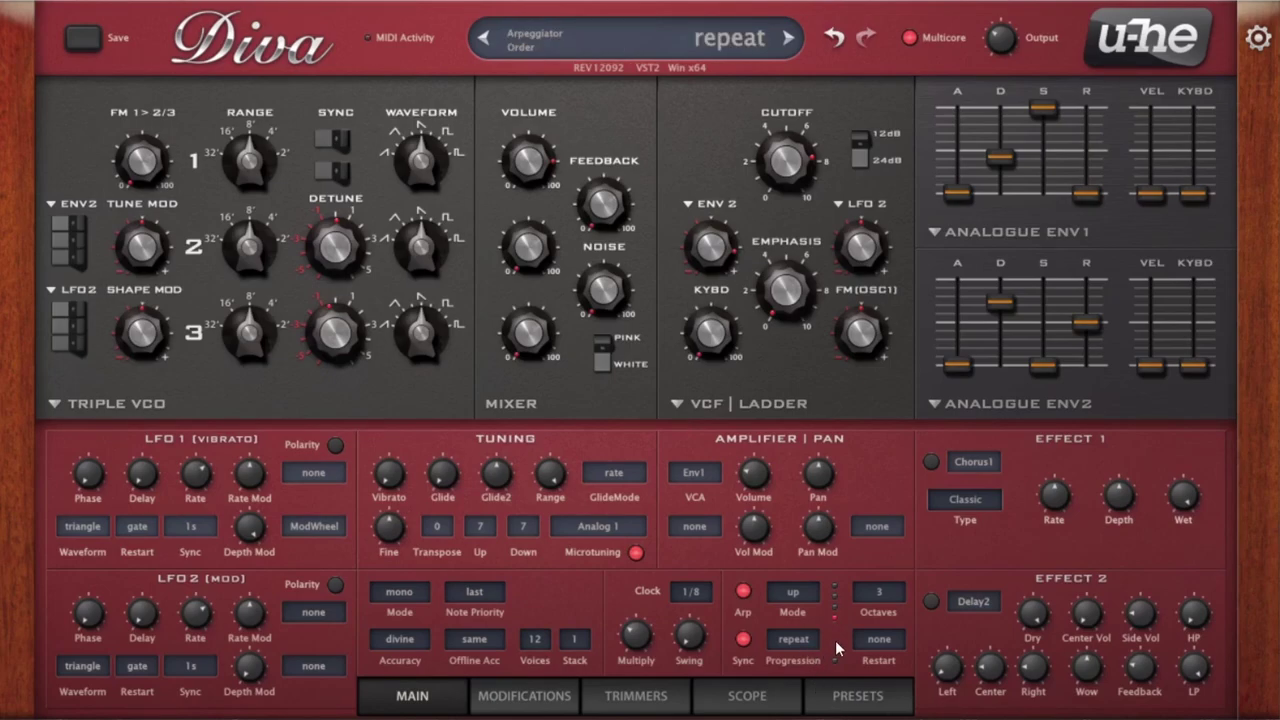
Step: Reset the arpeggiator restart to none and try a restart value of 4
left_click(869, 646)
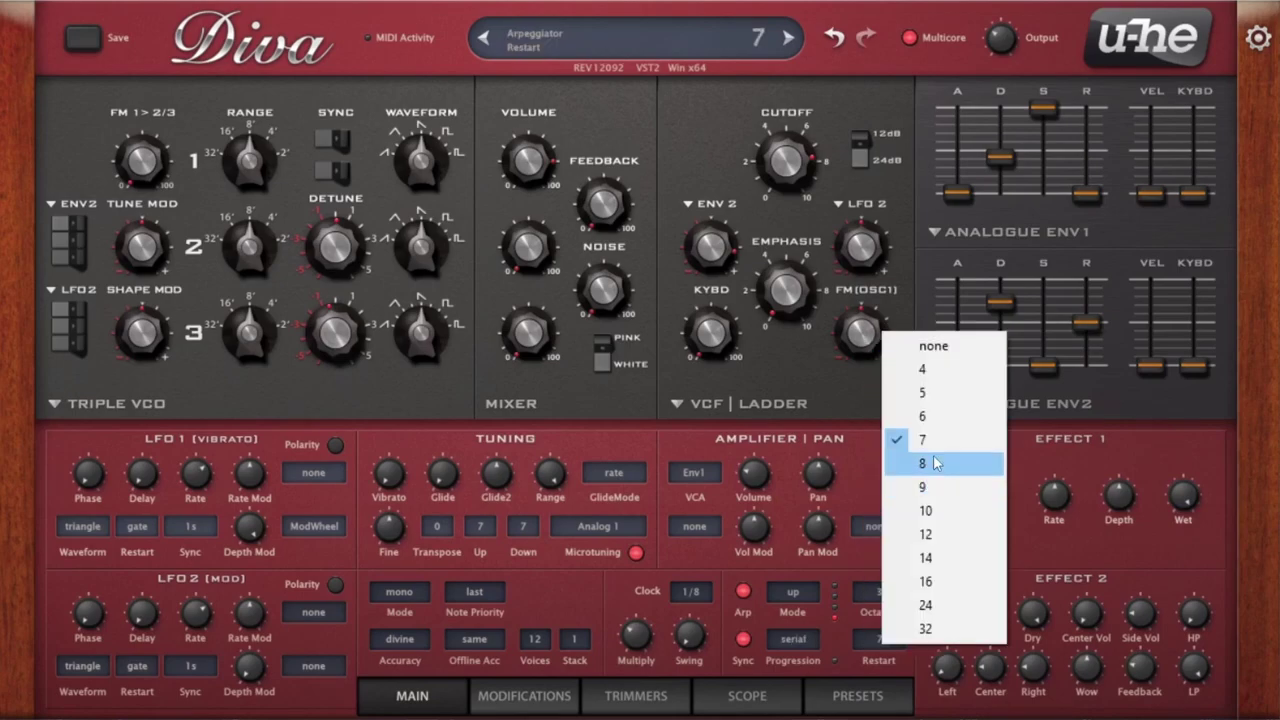
left_click(950, 348)
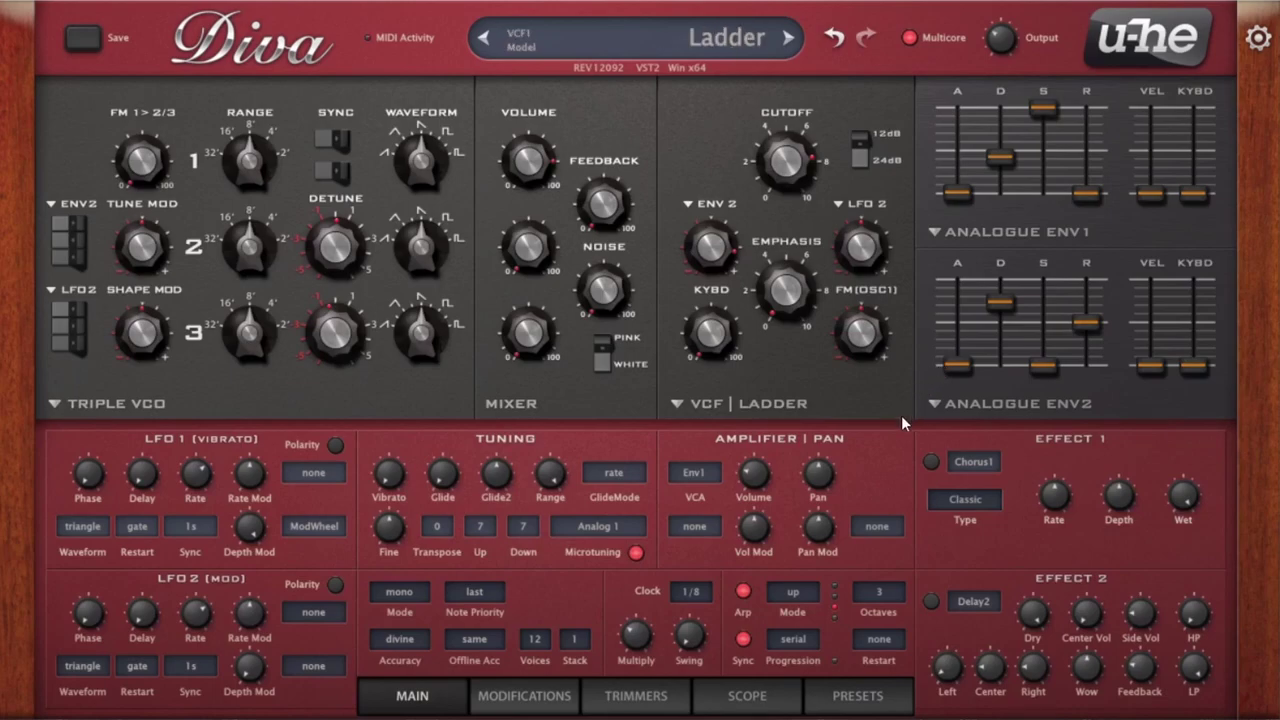
left_click(880, 641)
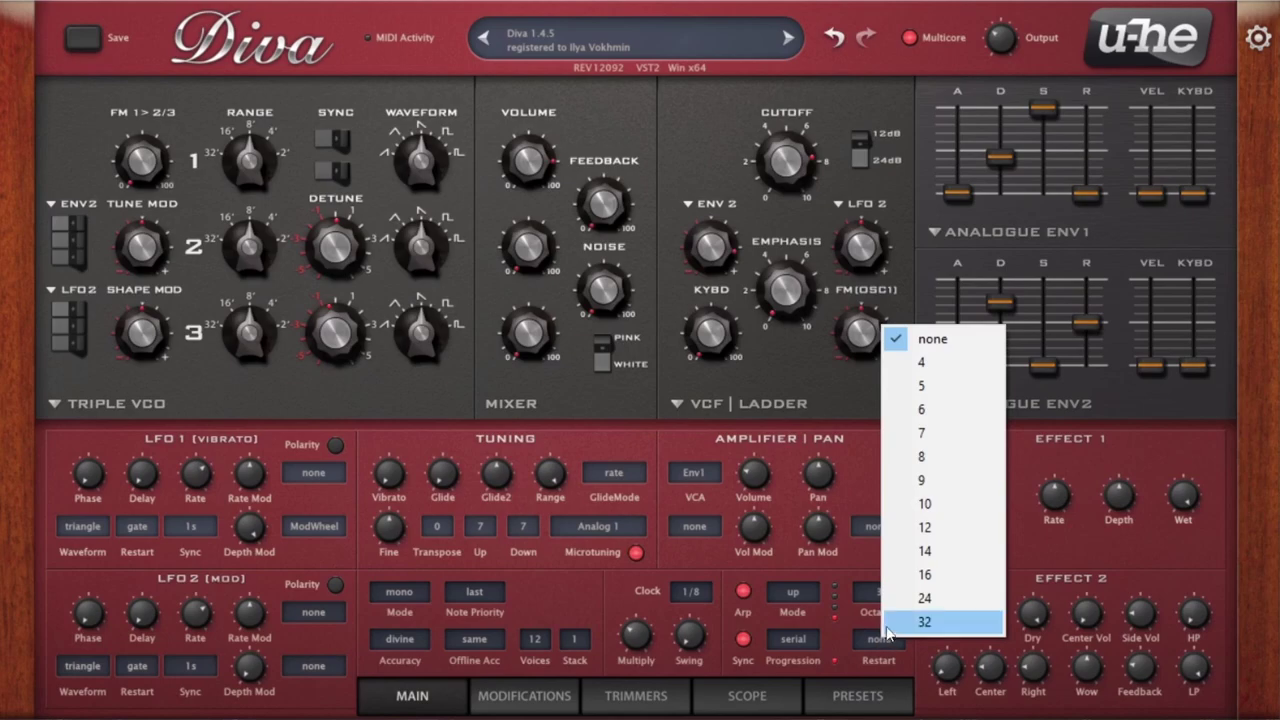
left_click(913, 368)
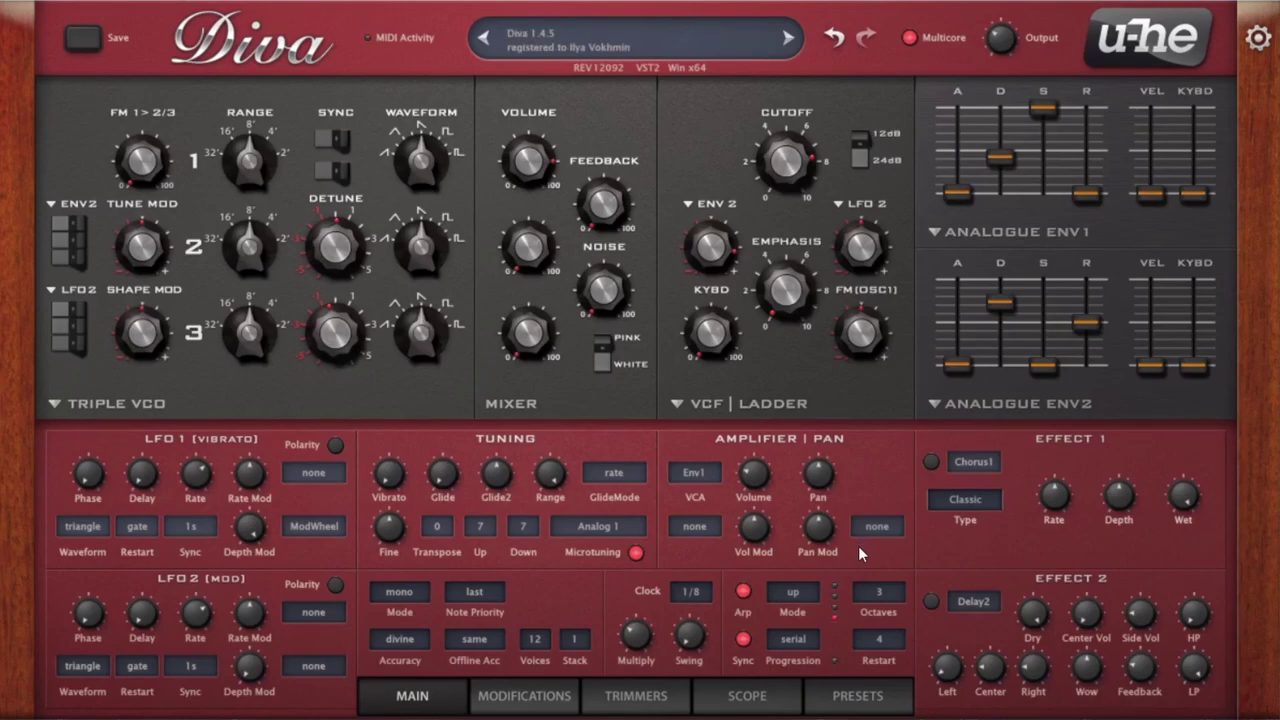
Step: Set the arpeggiator restart to 5 and review the available restart values
left_click(882, 637)
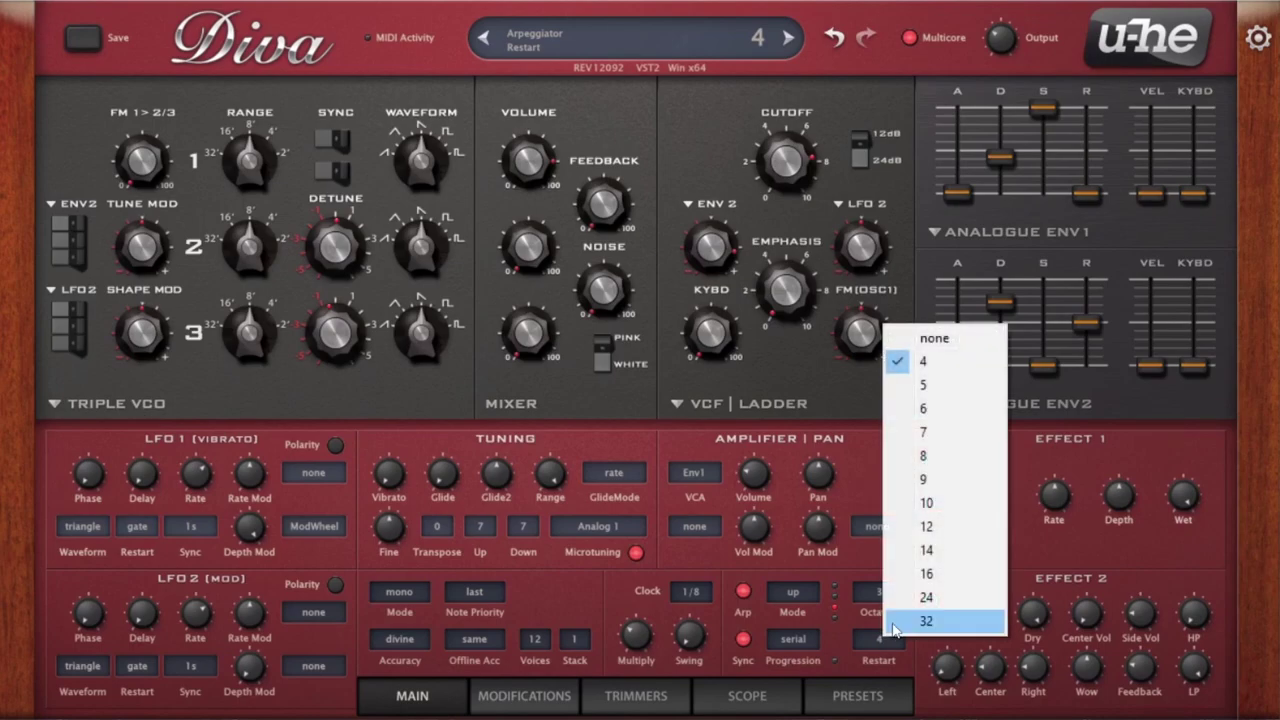
left_click(947, 388)
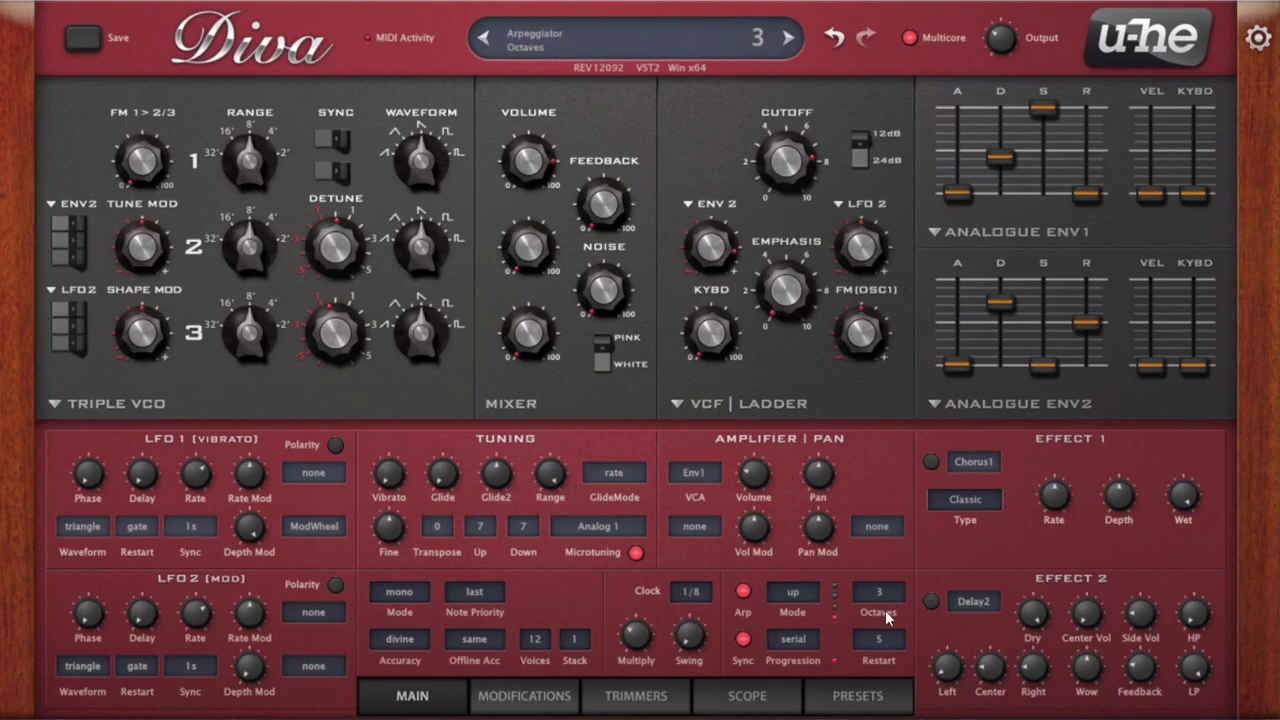
left_click(876, 640)
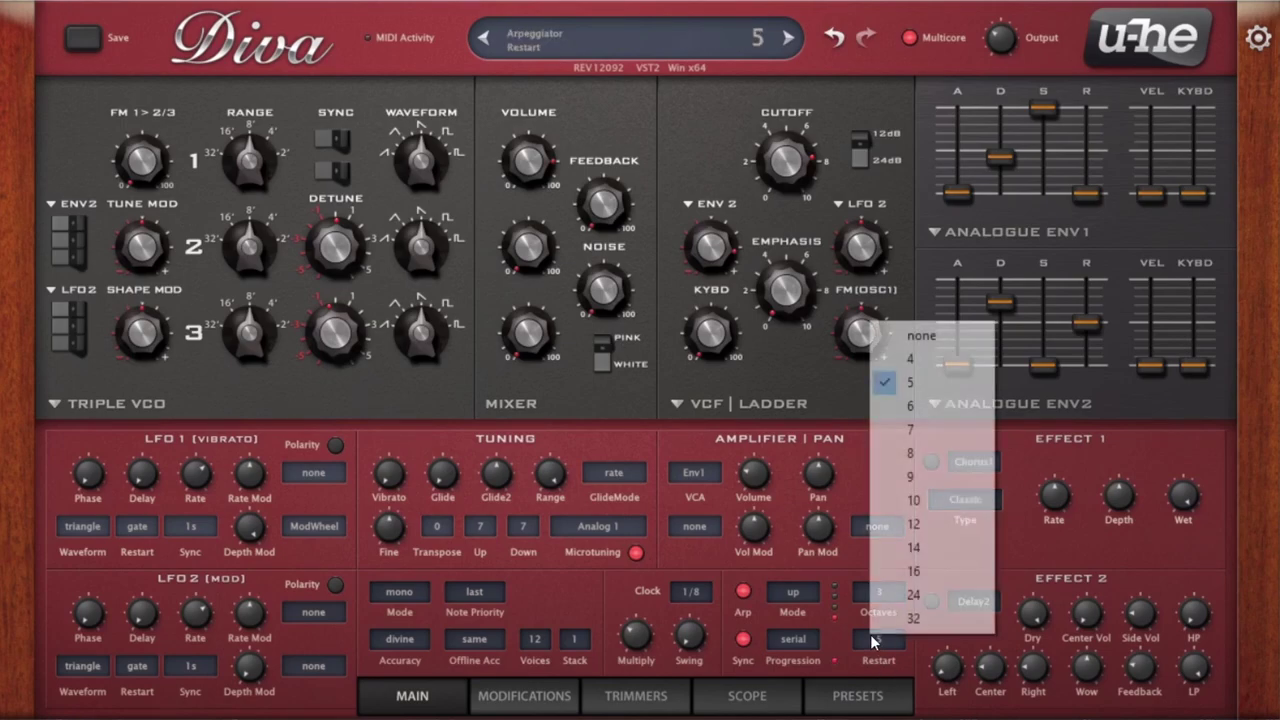
left_click(762, 420)
left_click(732, 434)
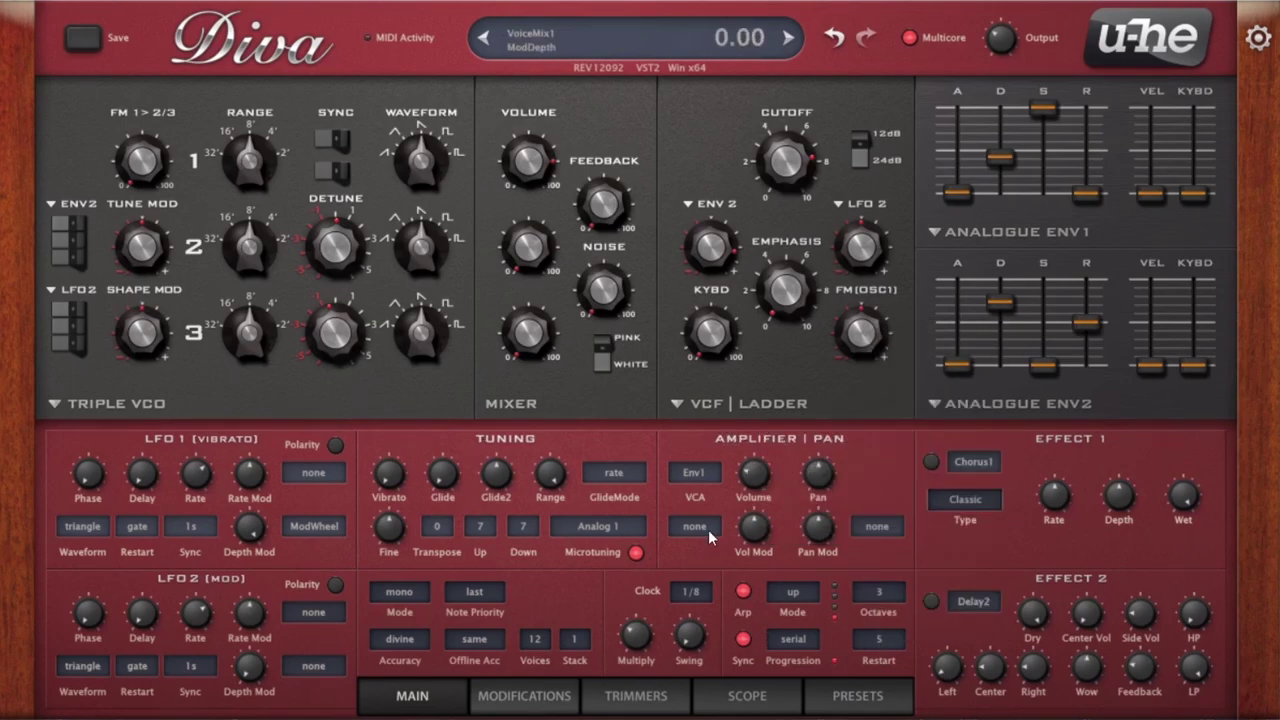